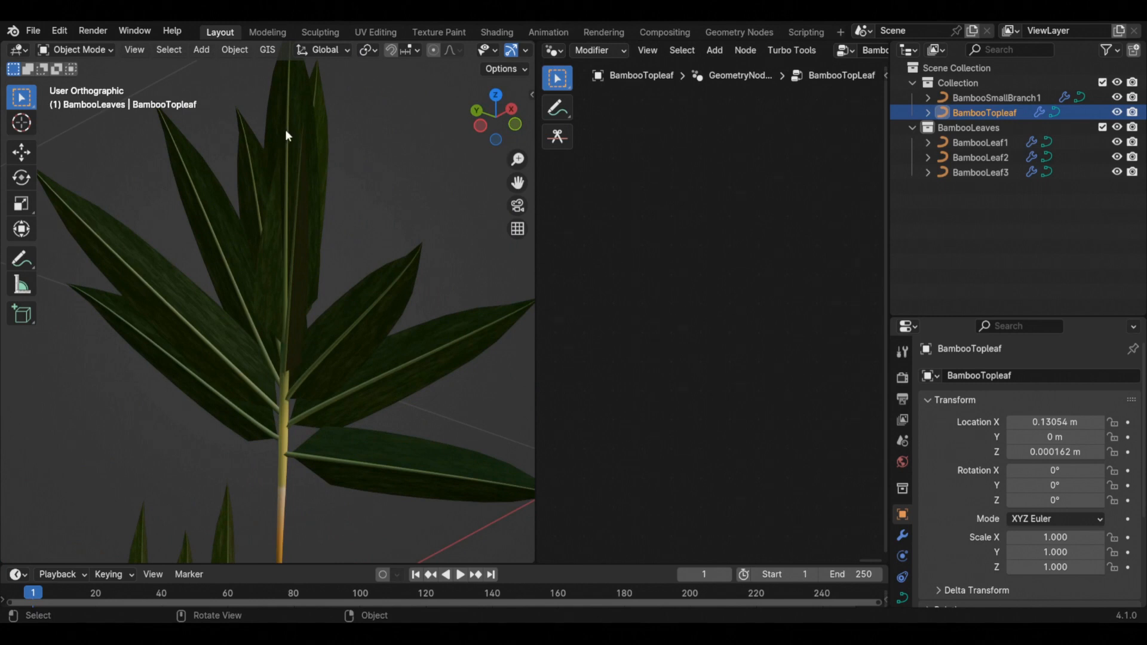
scroll(344, 272, down, 3)
middle_drag(344, 273, 340, 299)
scroll(305, 232, up, 2)
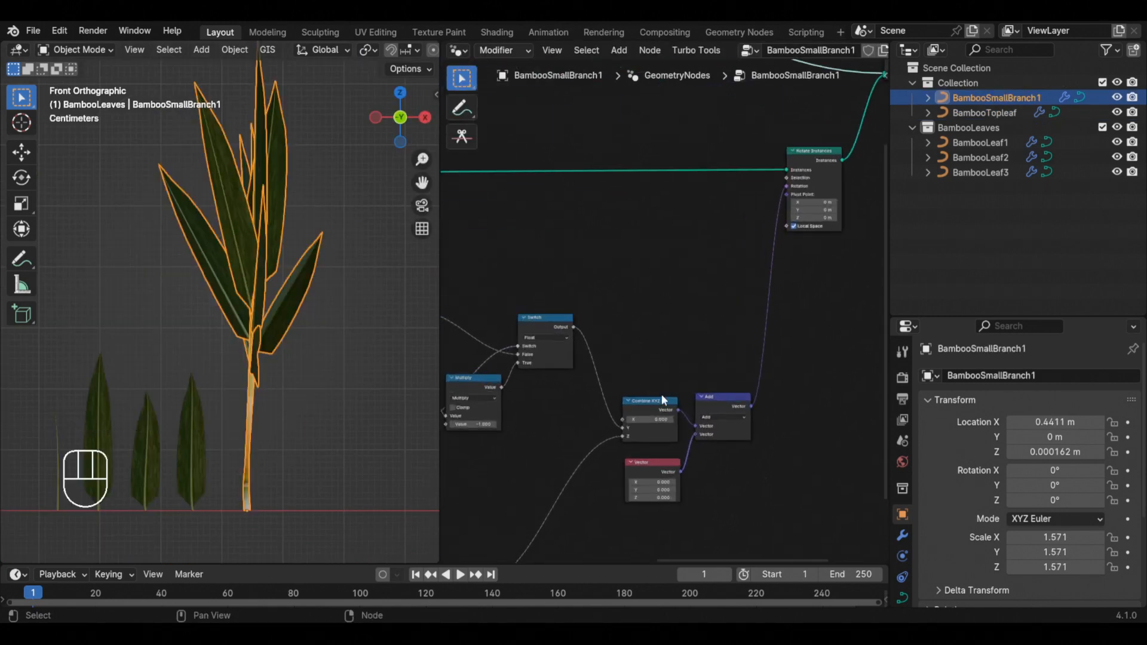
Arrange the Combine XYZ and Vector nodes beside the Add node and set the Vector's Z to 1.6.
drag(662, 394, 697, 339)
drag(663, 462, 675, 434)
middle_drag(172, 295, 164, 330)
scroll(681, 450, up, 4)
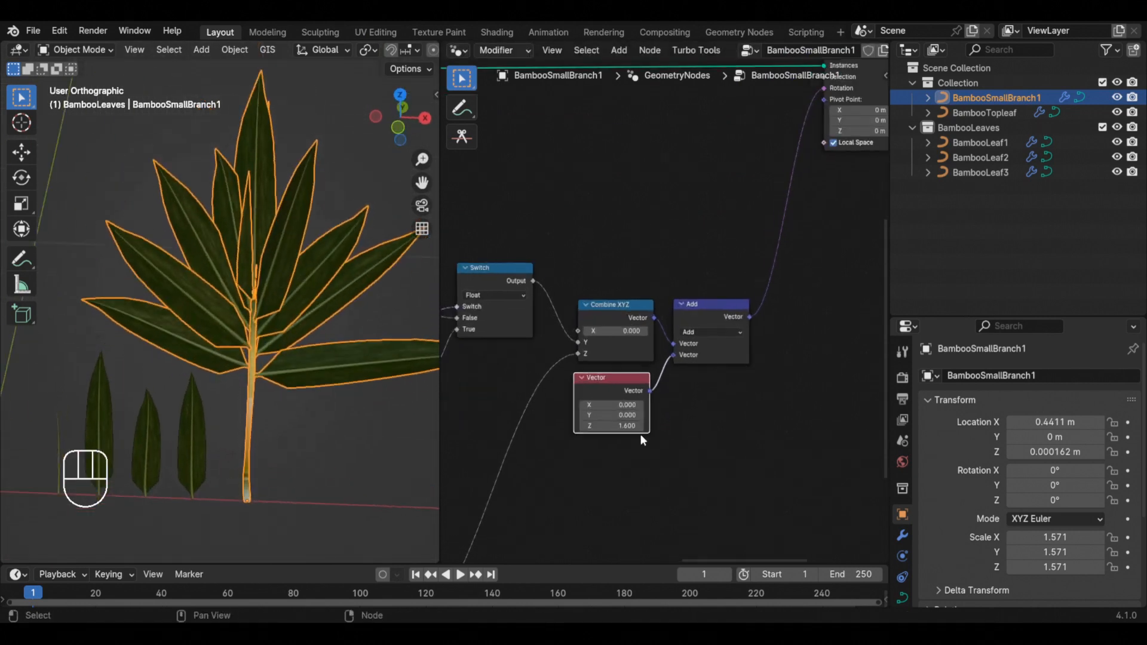
click(625, 427)
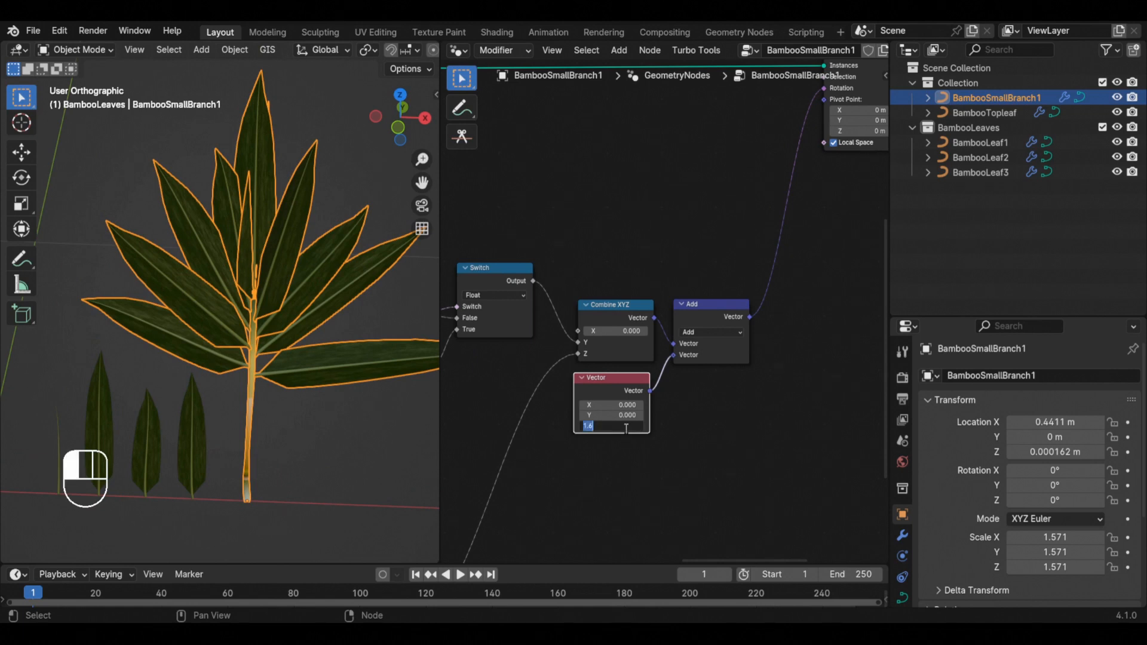
key(Return)
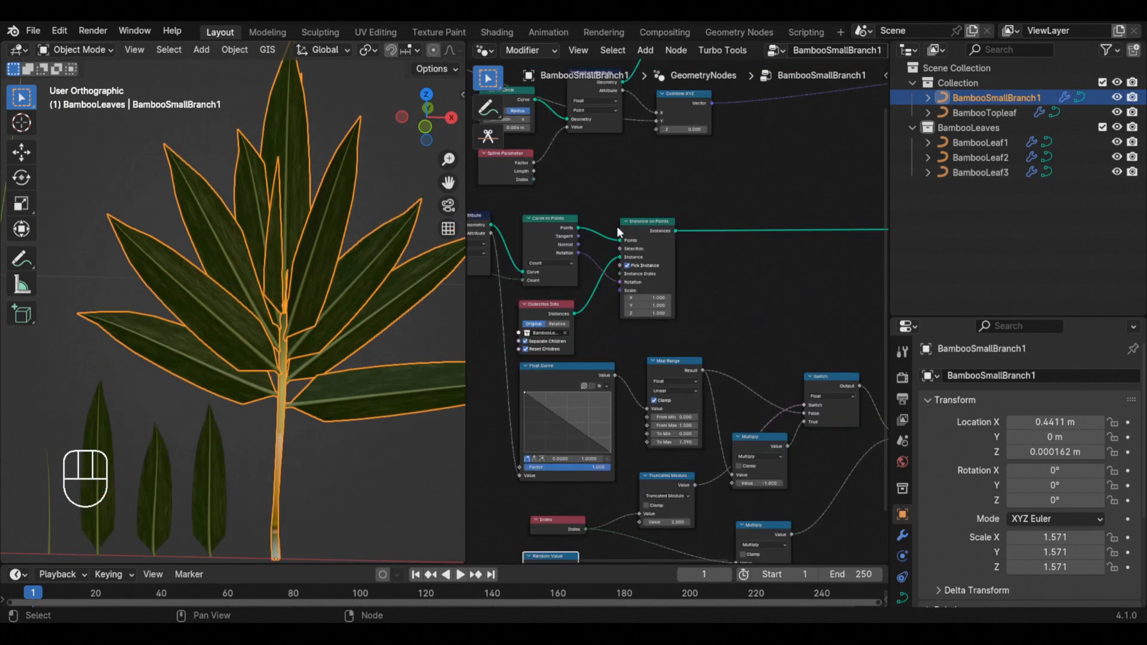
Move the Instance on Points node farther from Curve to Points to make room between them.
drag(662, 232, 801, 214)
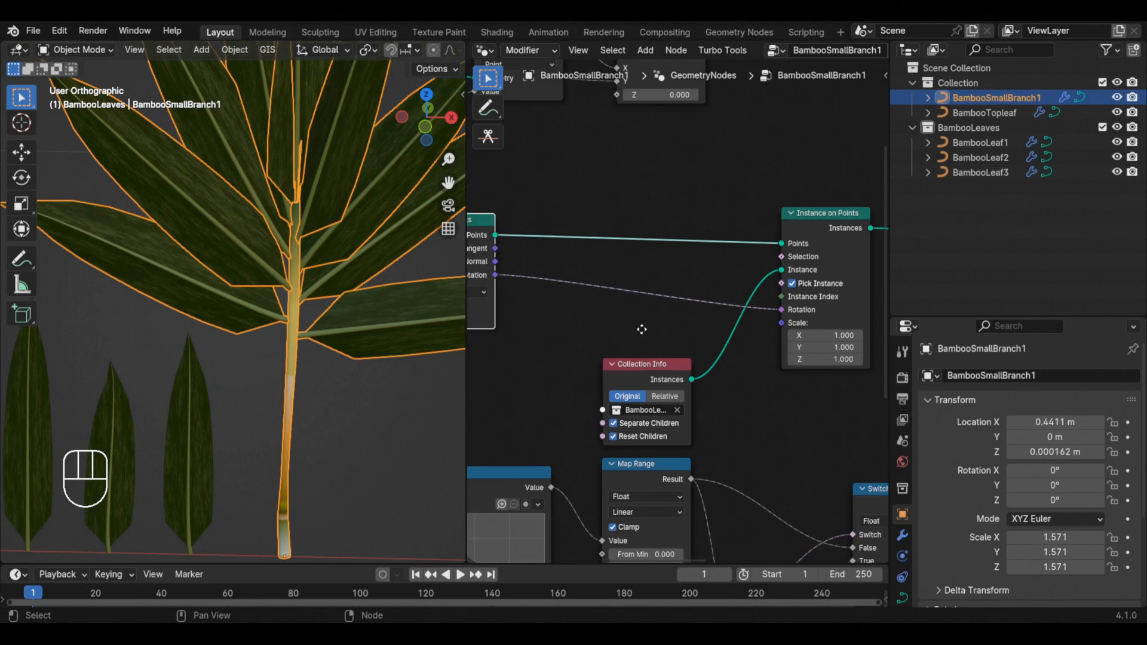
scroll(776, 256, up, 2)
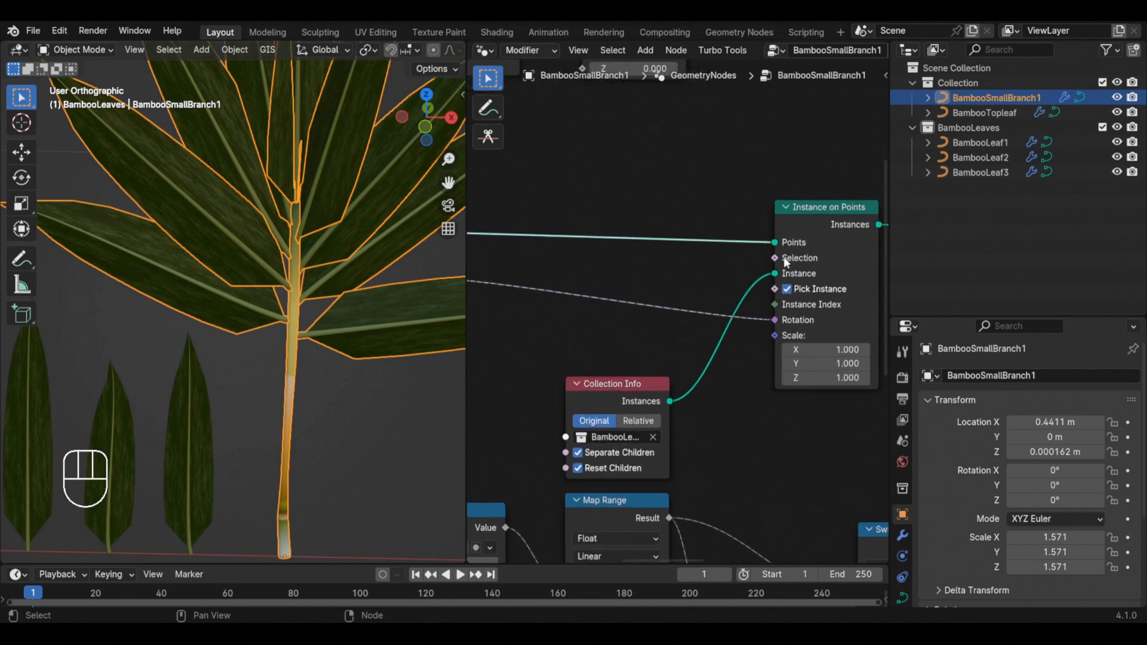
drag(772, 258, 762, 258)
drag(586, 269, 612, 274)
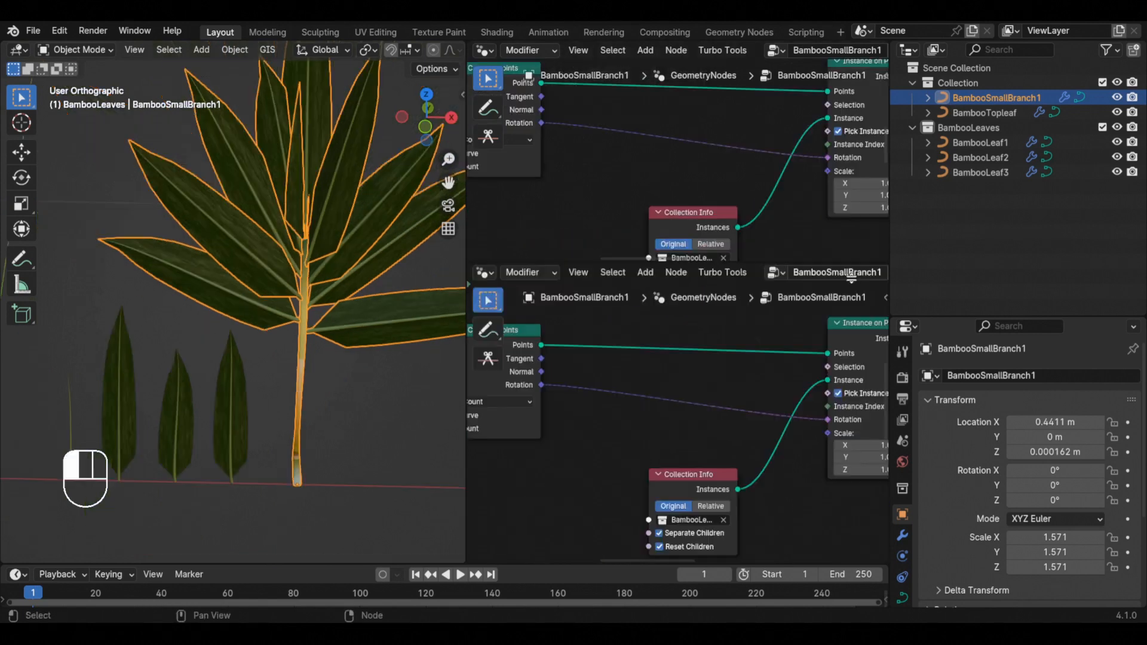
Turn the upper half of the split node editor into a Spreadsheet showing the branch's Instances data.
drag(851, 275, 851, 310)
click(485, 52)
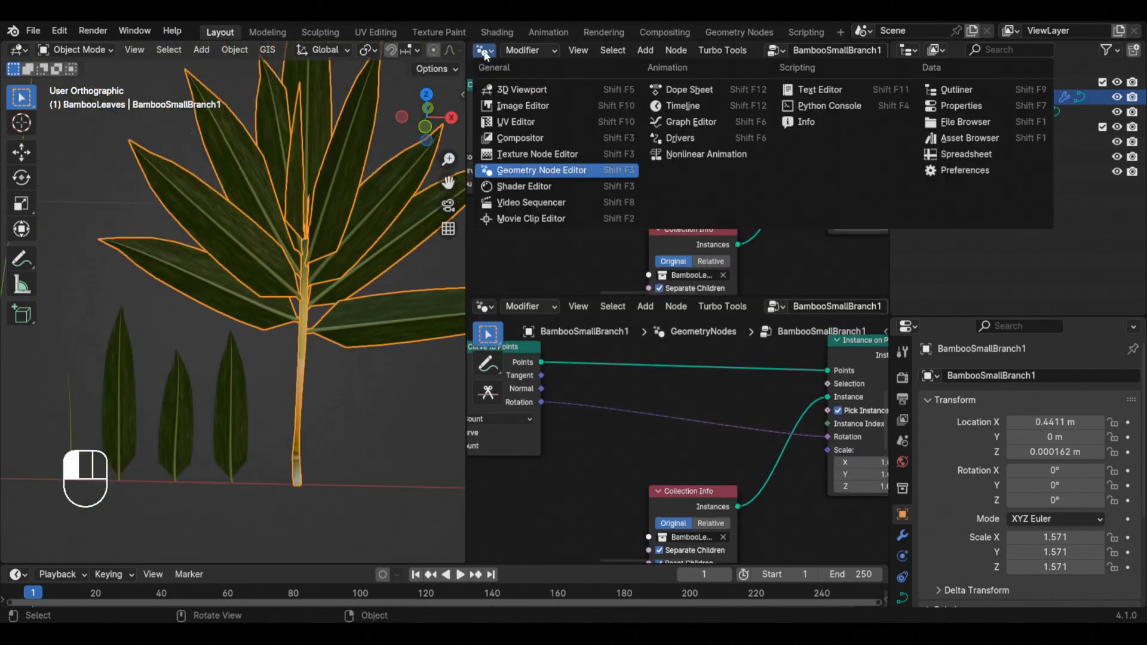
click(945, 156)
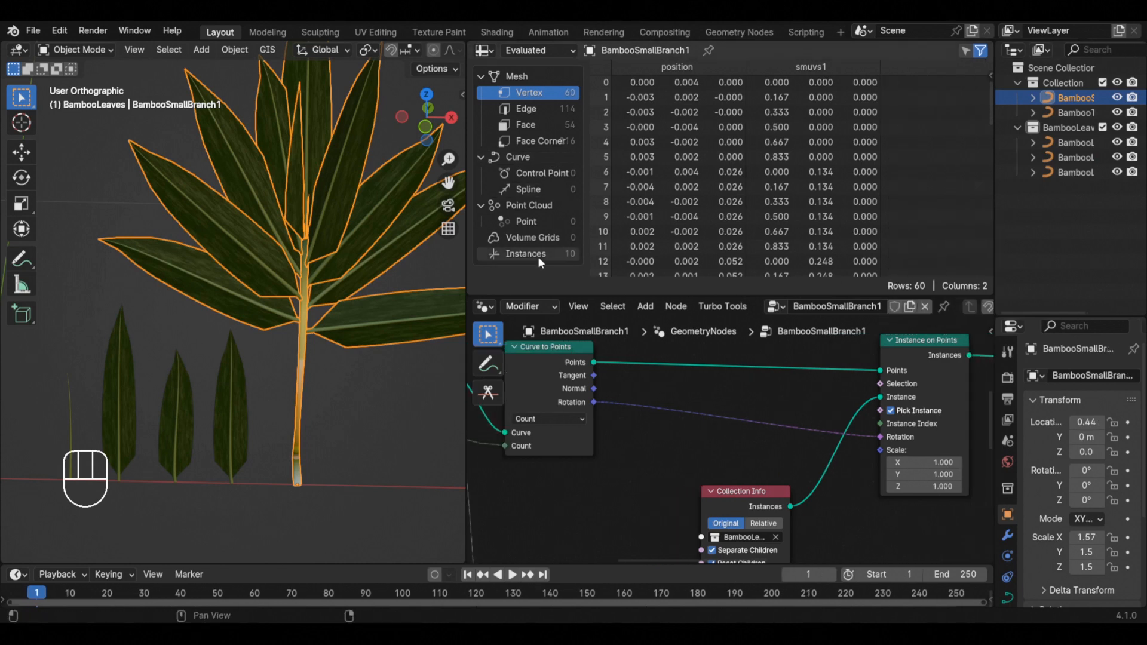
click(538, 256)
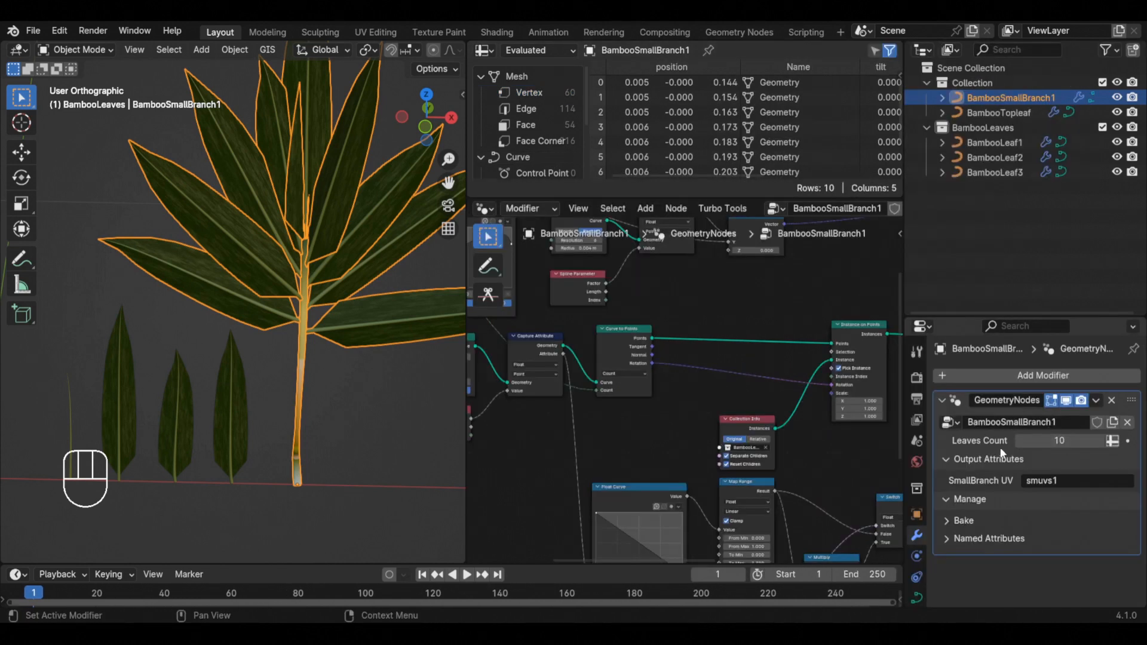
Resize the areas to give more room to the modifier properties, the Spreadsheet and the node editor.
drag(996, 316, 1015, 186)
drag(656, 195, 655, 235)
drag(465, 261, 404, 262)
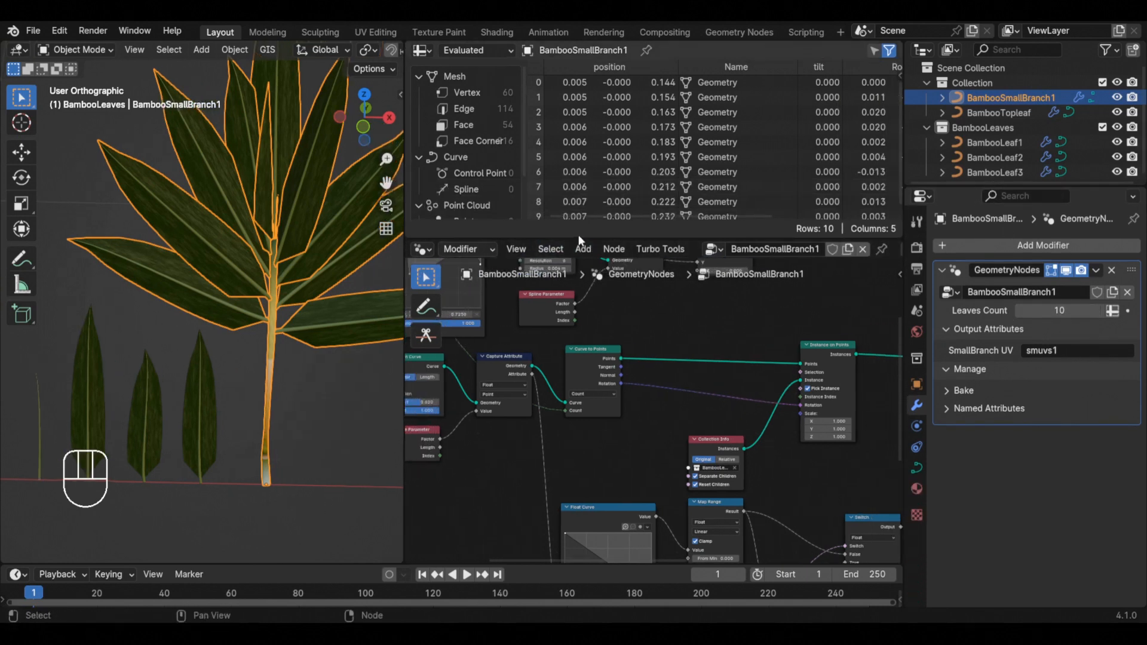
drag(576, 238, 576, 302)
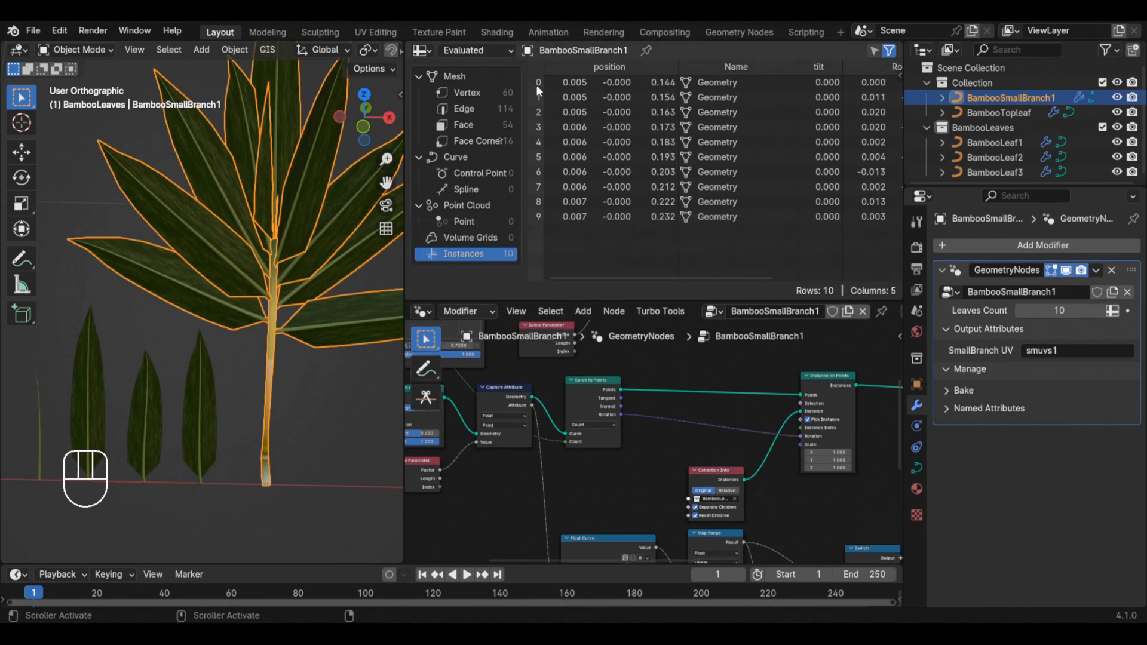
Add an Index node below the Capture Attribute node.
key(shift+a)
click(585, 323)
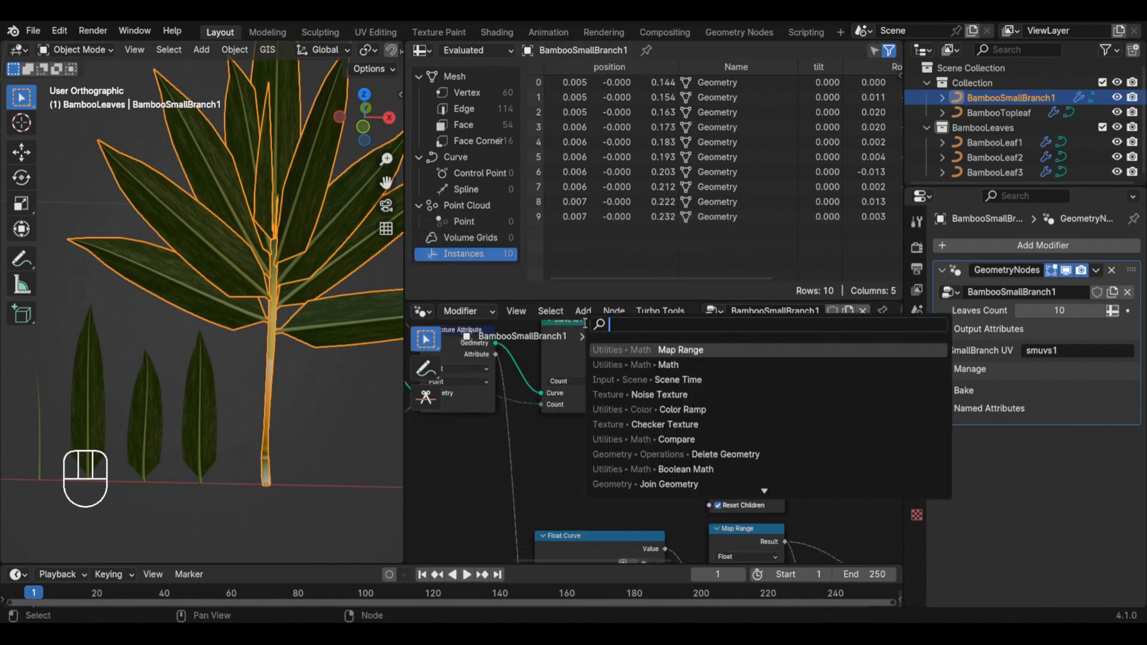
text(inde)
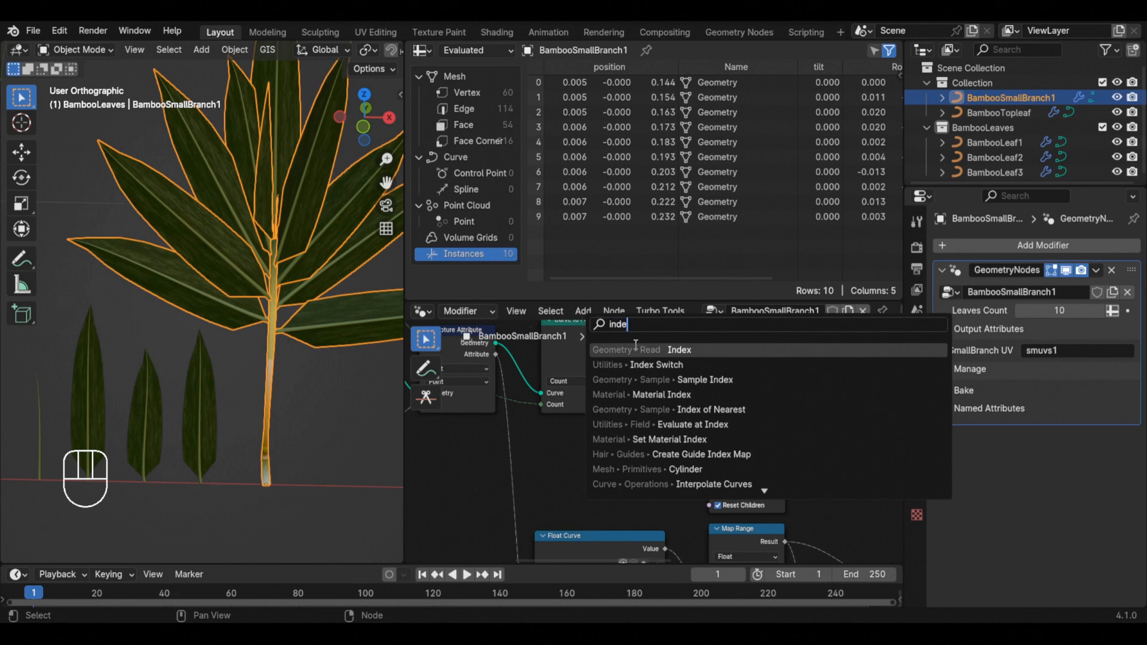
key(Return)
click(542, 427)
drag(596, 448, 587, 446)
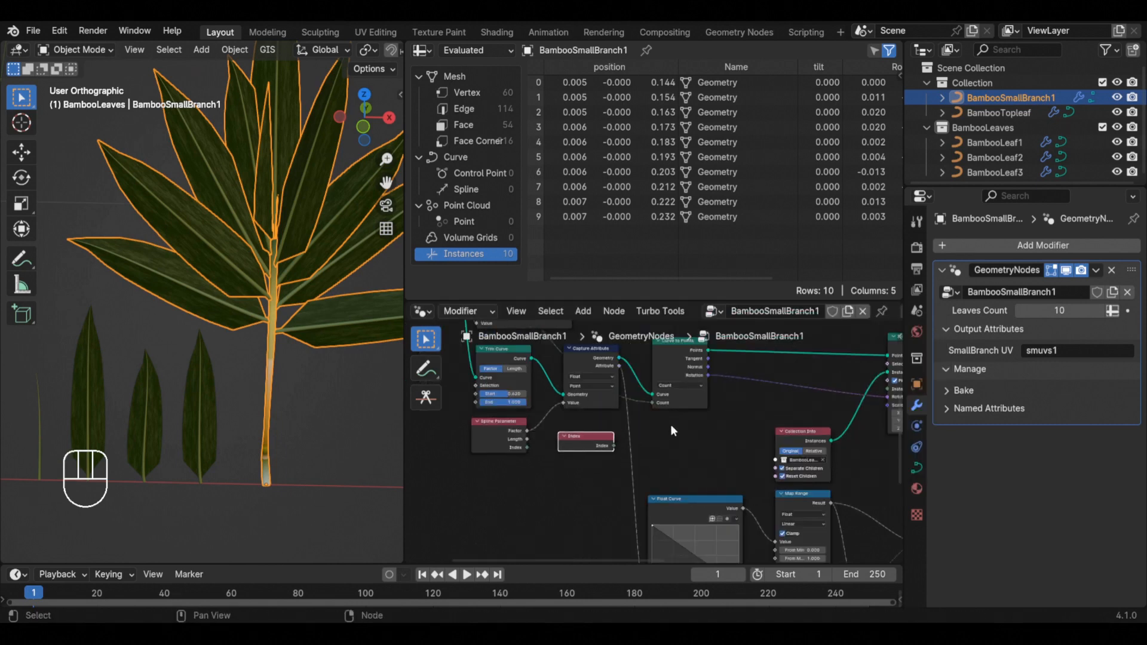
Add a Compare node below Curve to Points and place the Index node next to it.
middle_drag(667, 435, 612, 431)
scroll(611, 431, down, 2)
scroll(680, 425, up, 1)
scroll(521, 440, up, 2)
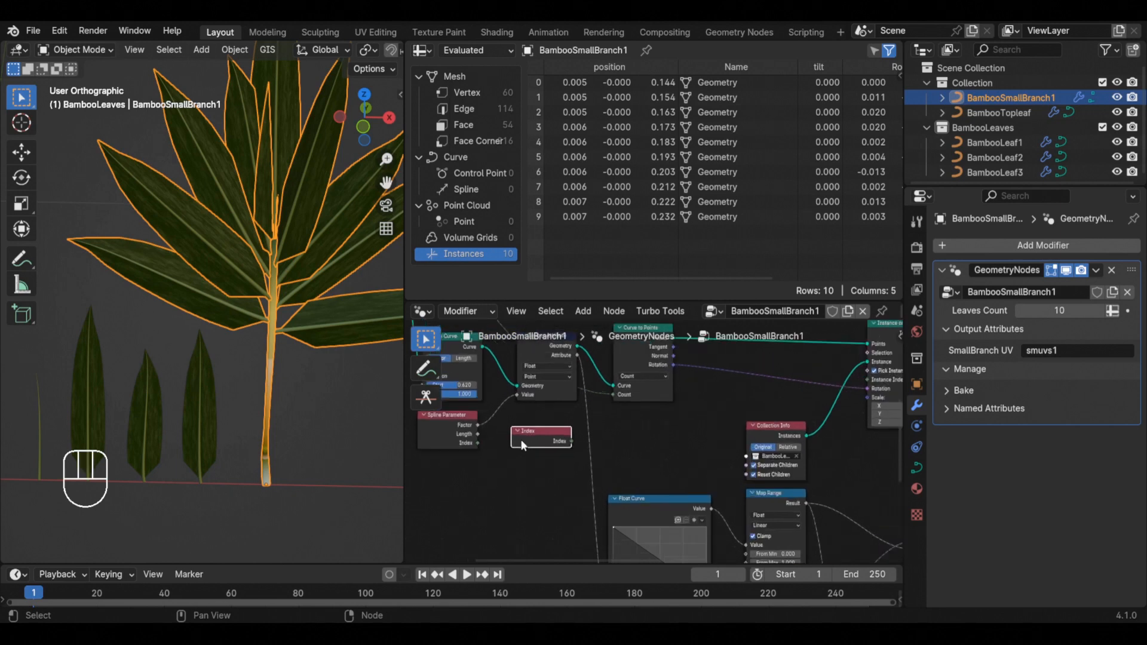
key(shift+a)
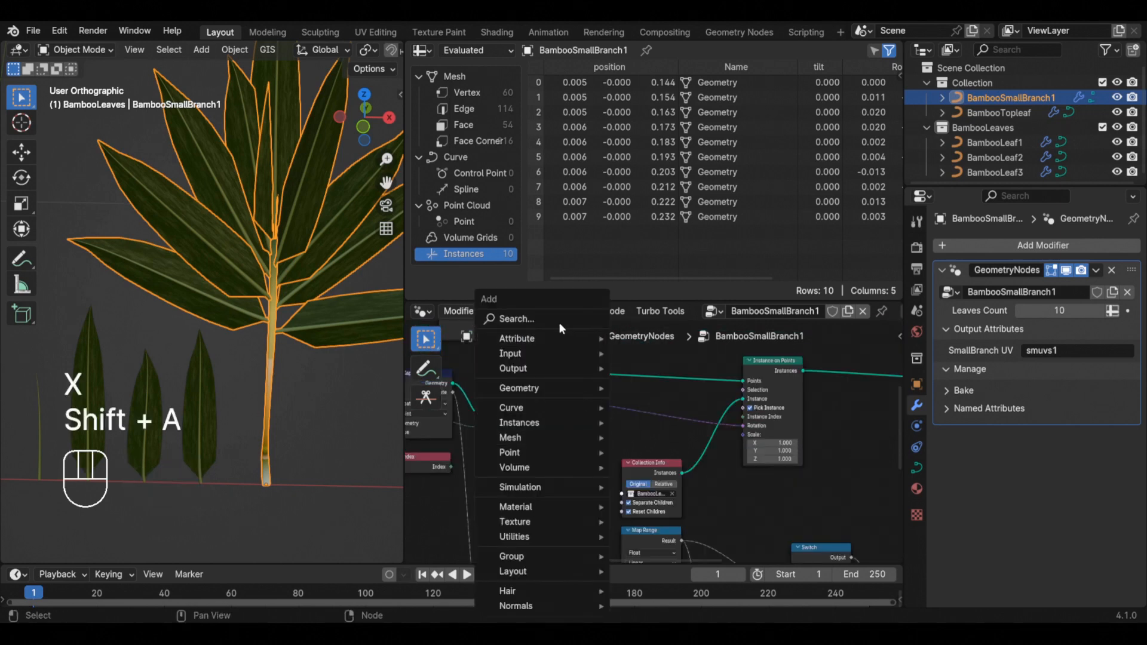
text(compa)
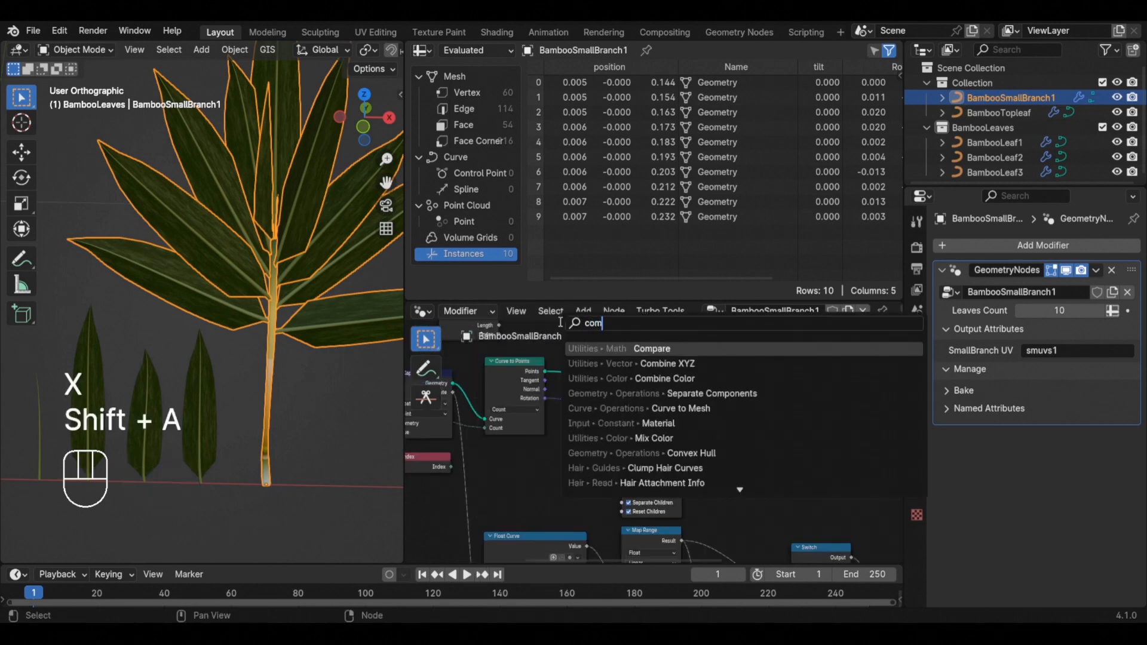
click(590, 349)
click(548, 446)
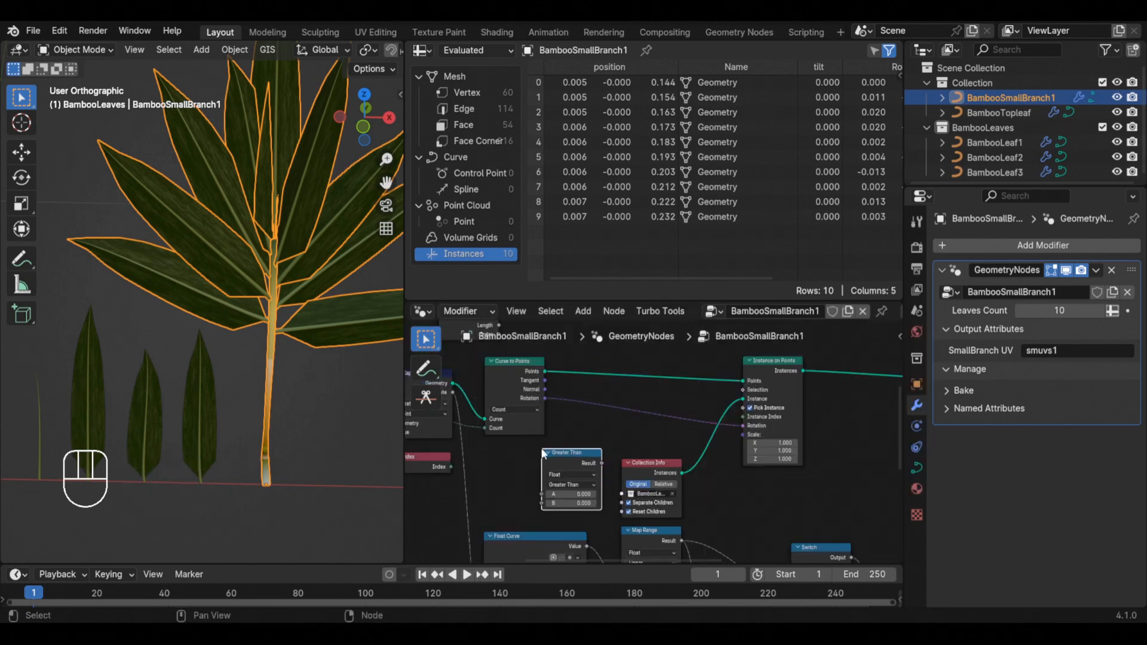
scroll(558, 451, up, 2)
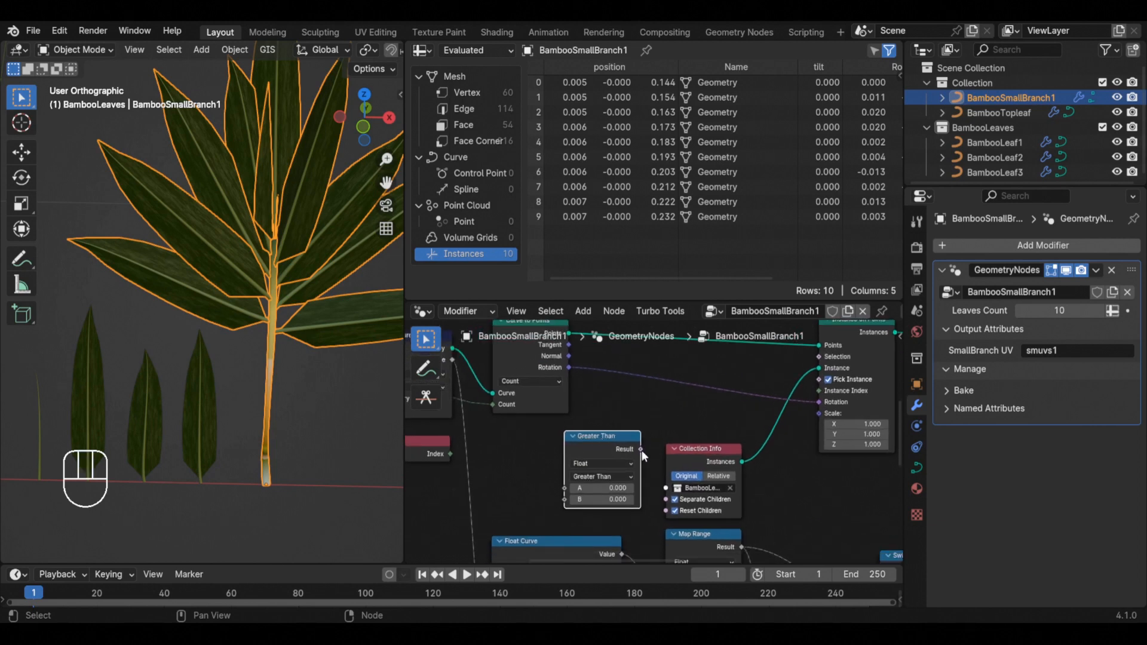
drag(643, 452, 683, 414)
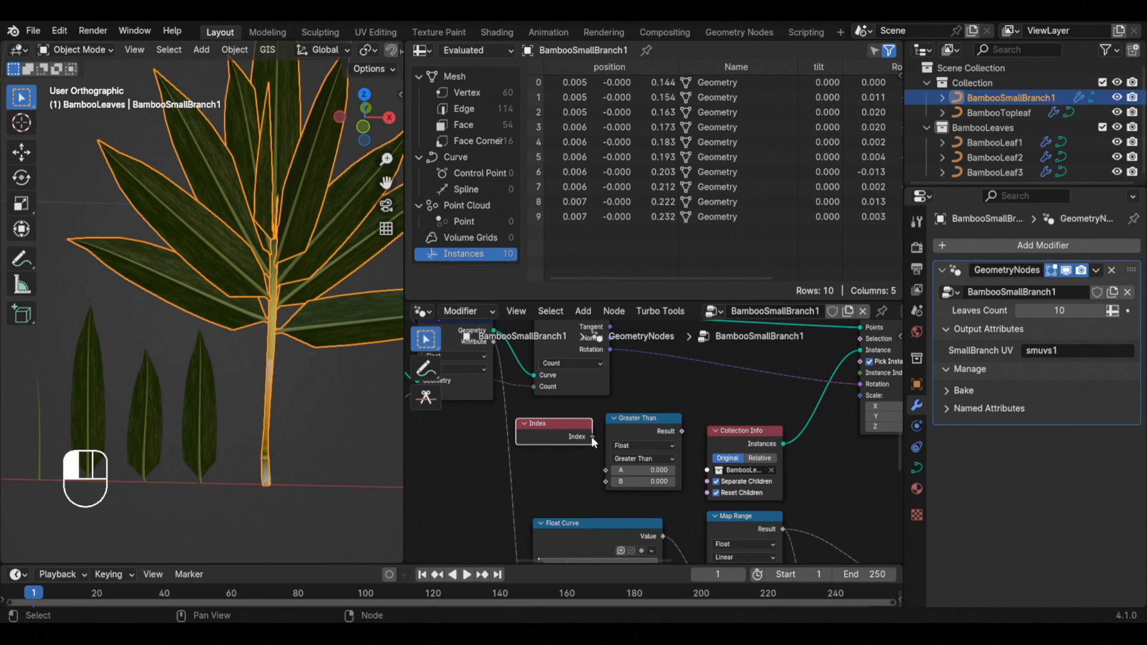
Connect Index to the Compare node's A input and set its operation to Equal.
drag(591, 437, 606, 469)
drag(641, 420, 643, 412)
click(641, 448)
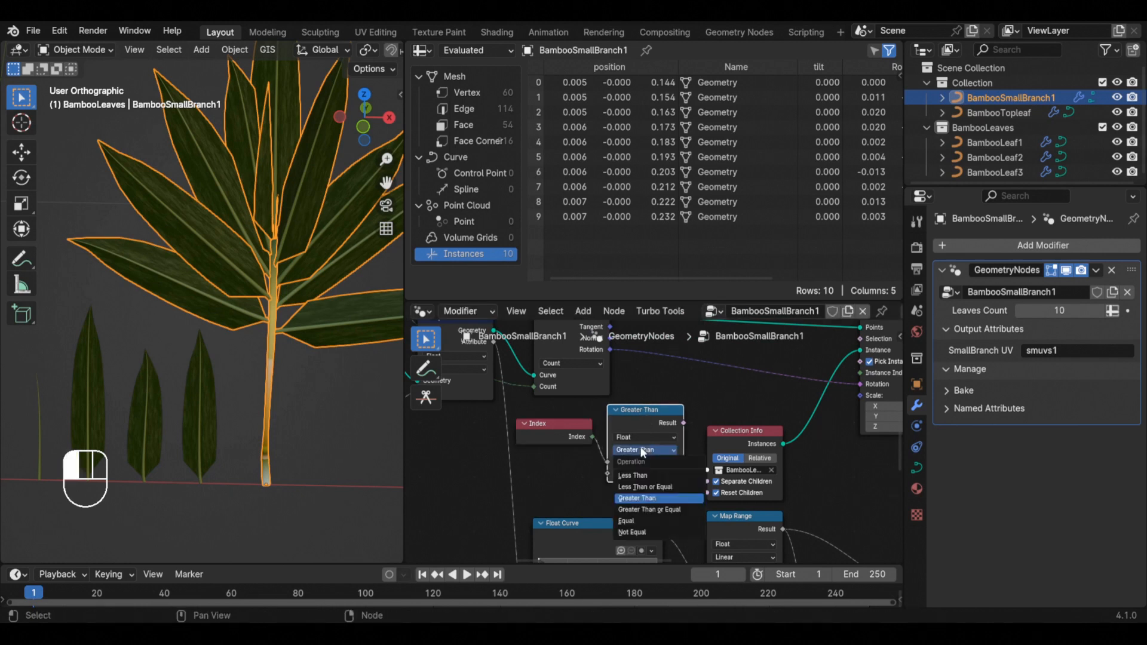
click(639, 521)
scroll(636, 432, up, 1)
scroll(636, 435, up, 2)
drag(638, 415, 635, 412)
scroll(634, 418, down, 3)
middle_drag(632, 428, 601, 435)
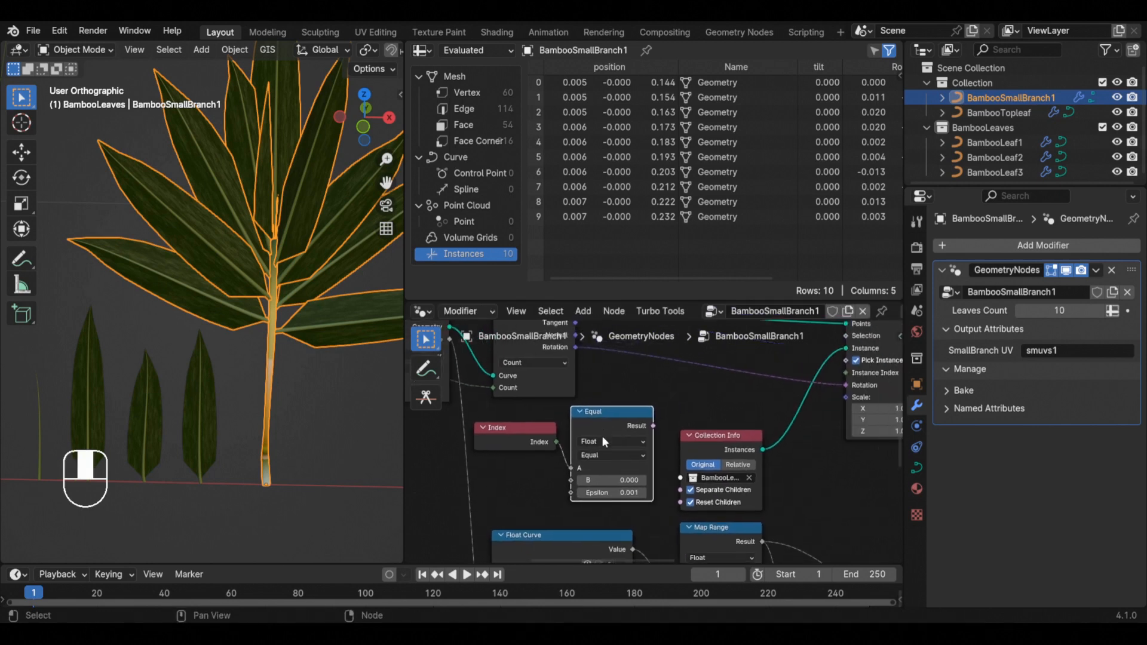
Keep the Equal node's B at 0 and connect its Result to the Selection input of Instance on Points.
click(612, 480)
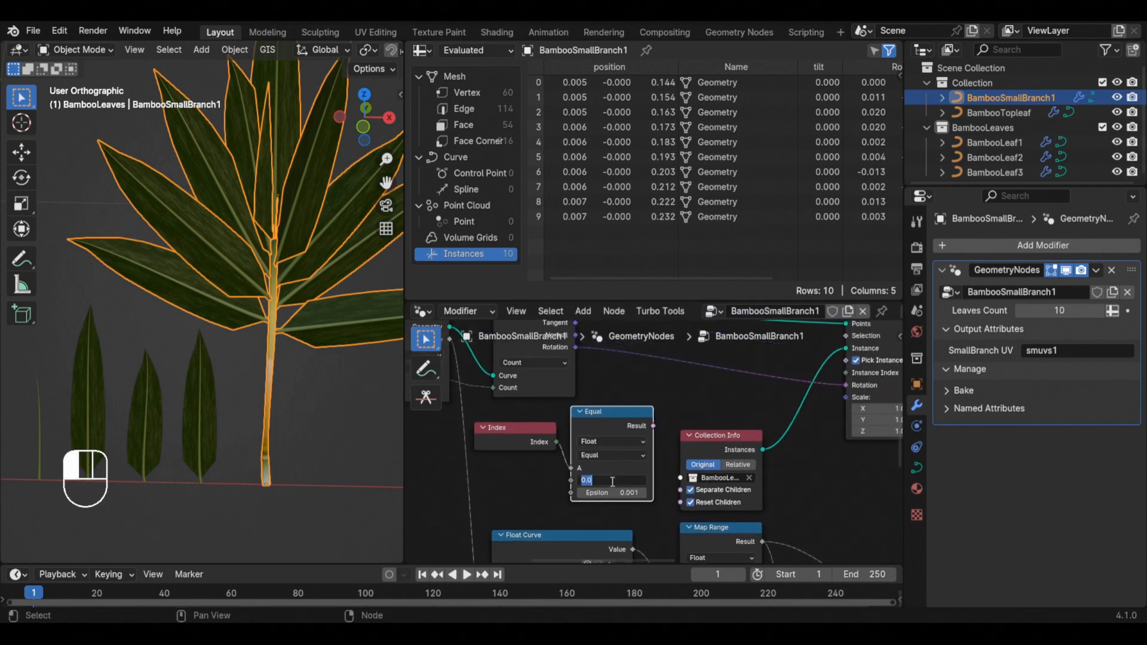
click(685, 408)
middle_drag(680, 406, 648, 439)
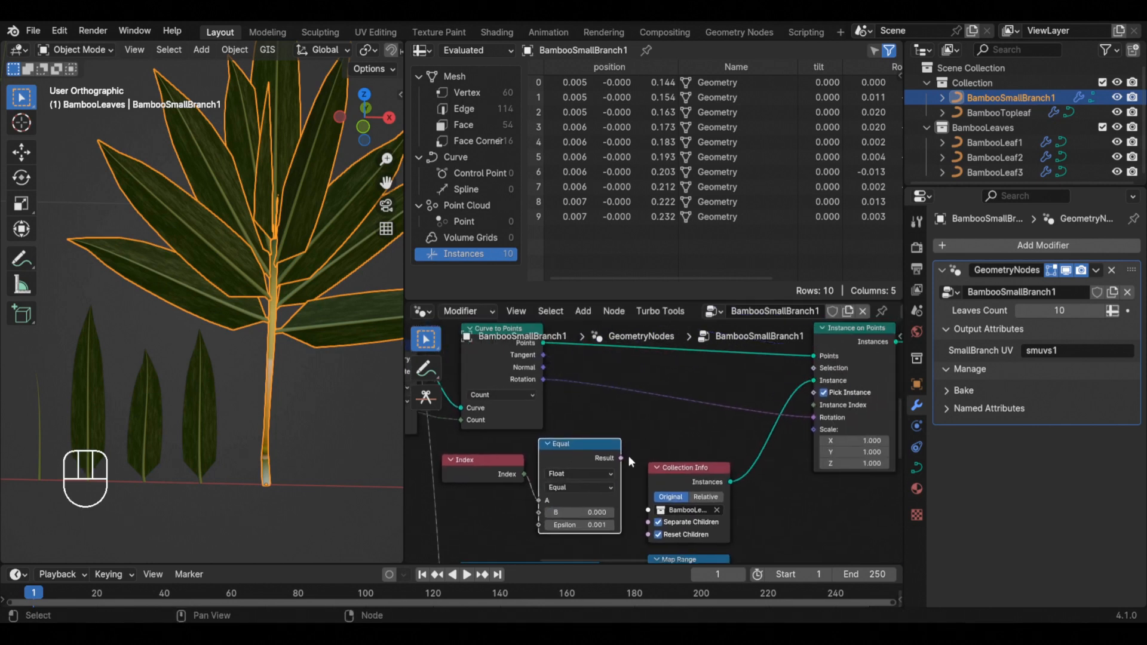
drag(621, 458, 814, 370)
scroll(220, 327, up, 4)
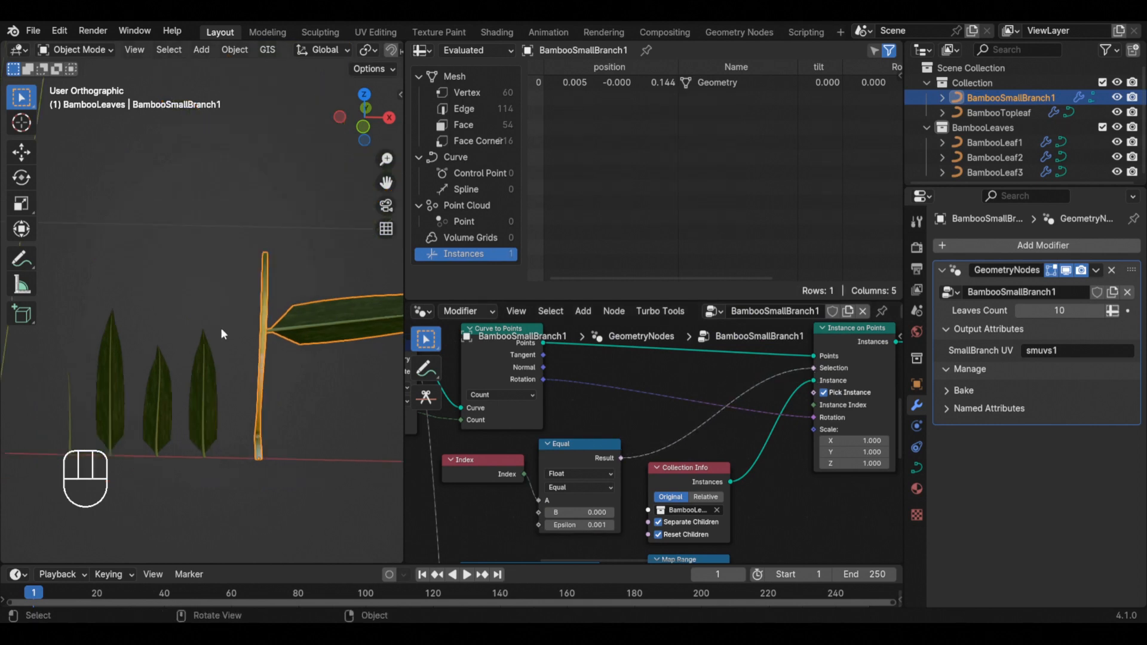
scroll(277, 315, up, 1)
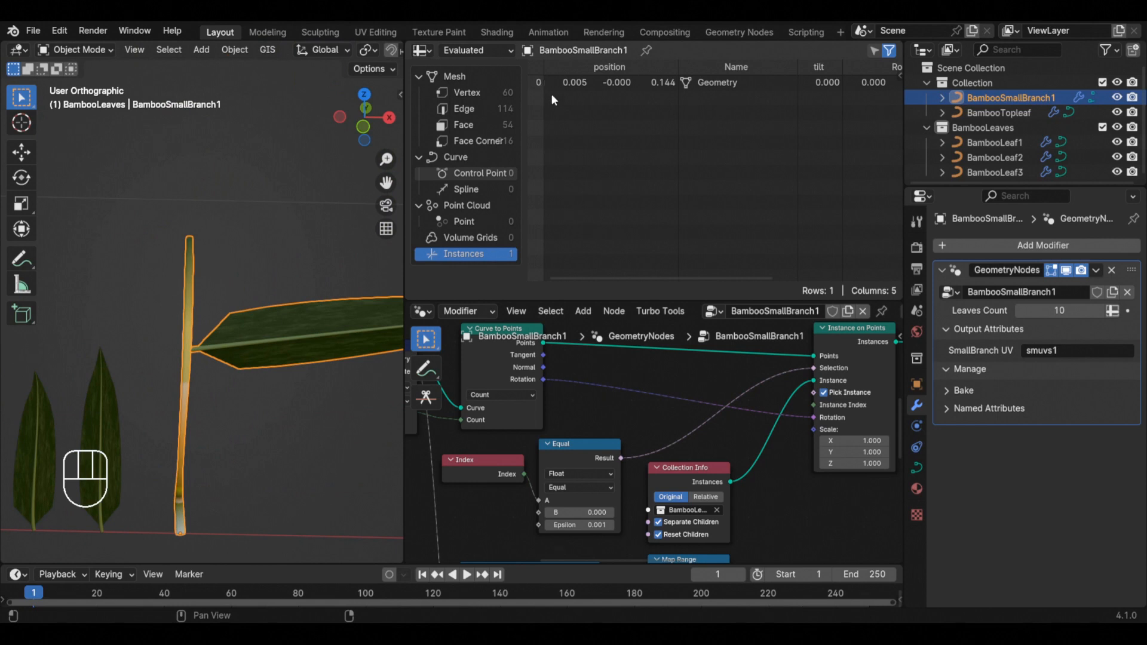
Set the Equal node's B value to 1, 2 and 3 in turn to isolate each of those leaf instances.
drag(654, 282, 653, 289)
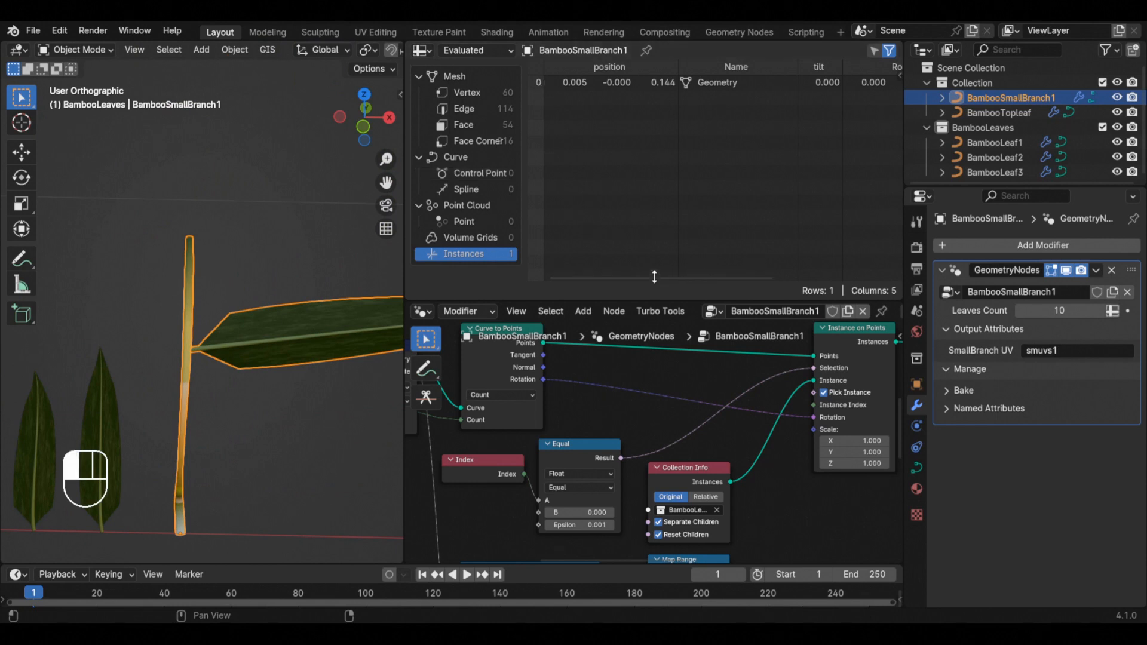
double_click(584, 466)
text(1)
key(Return)
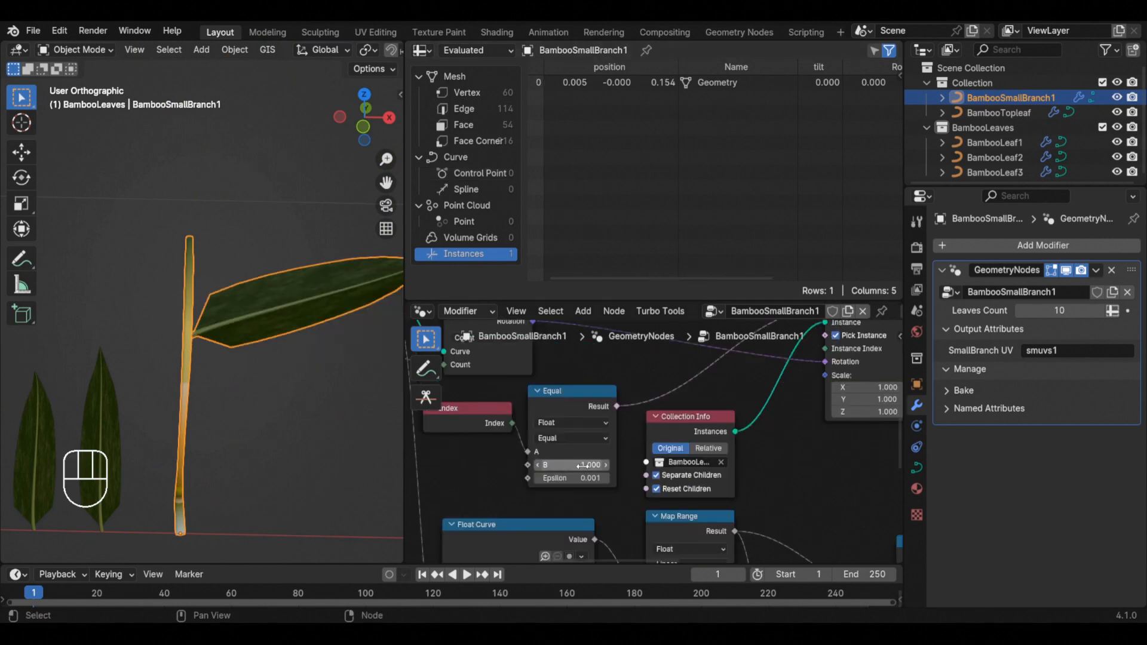
double_click(552, 475)
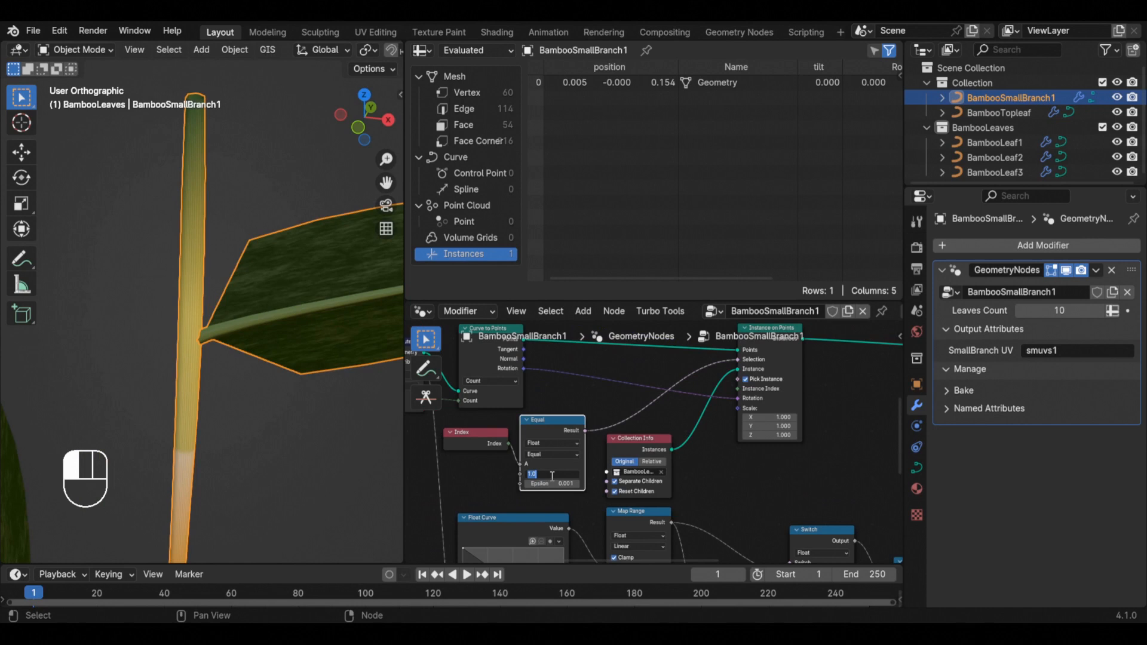
text(2)
key(Return)
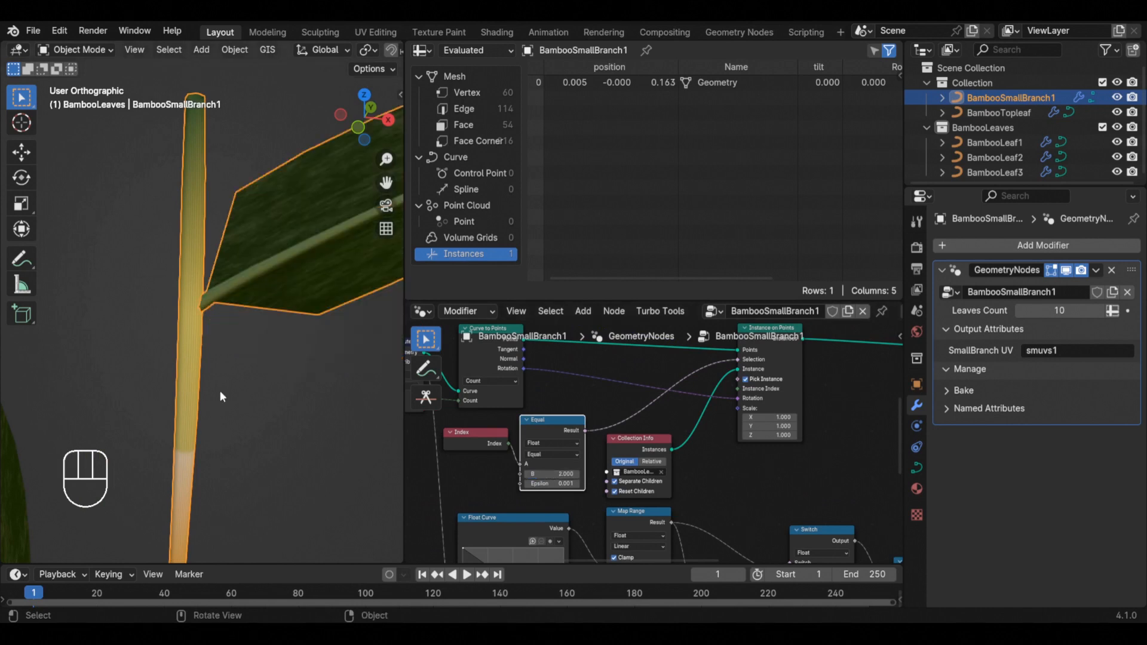
double_click(562, 473)
text(3)
key(Return)
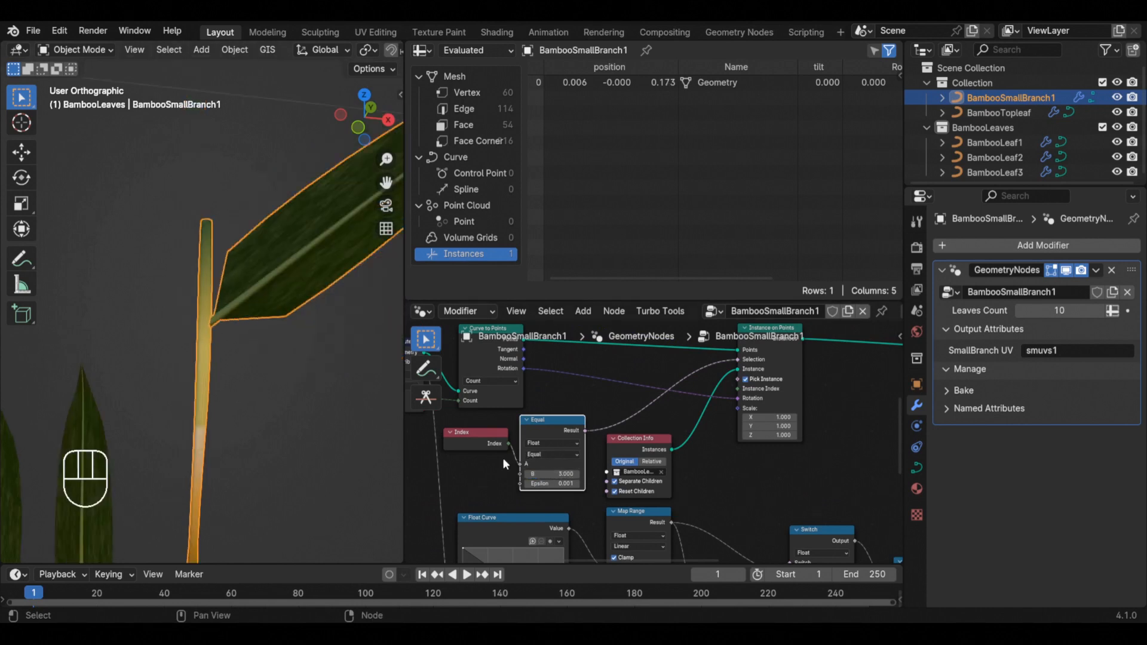
scroll(187, 336, down, 2)
scroll(200, 308, up, 1)
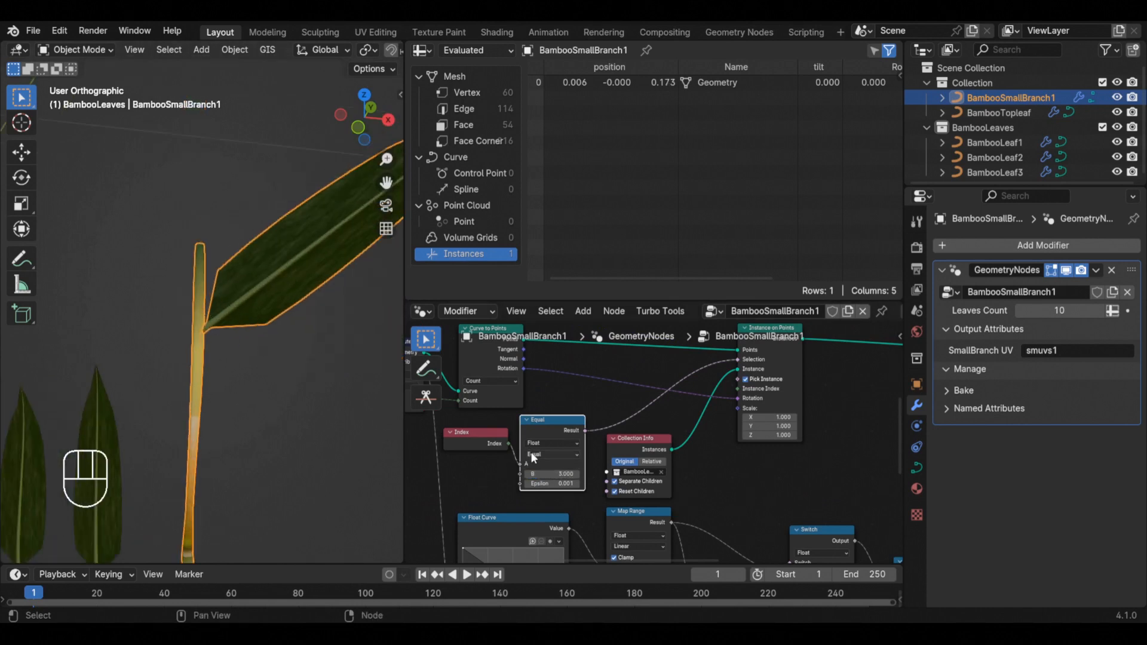
Step the Equal node's B value through 4, 5, 6, 7 and 8 to isolate the leaves higher on the branch.
click(562, 474)
text(4)
key(Return)
click(564, 474)
text(5)
key(Return)
click(563, 473)
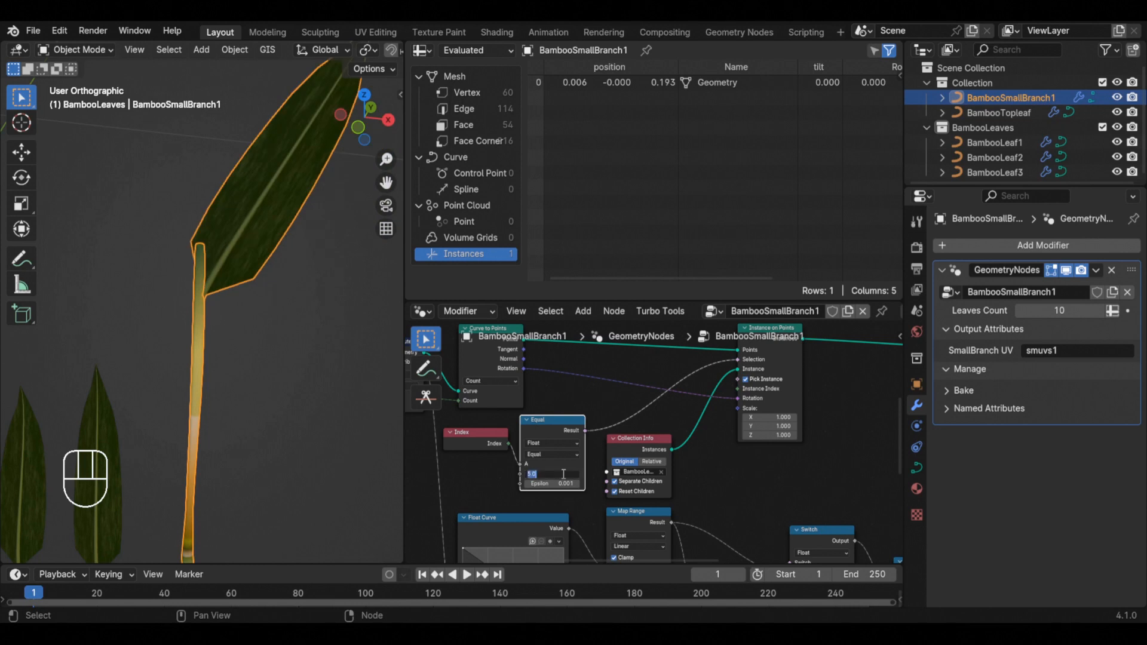
text(6)
key(Return)
click(563, 474)
text(7)
key(Return)
click(563, 473)
text(8)
key(Return)
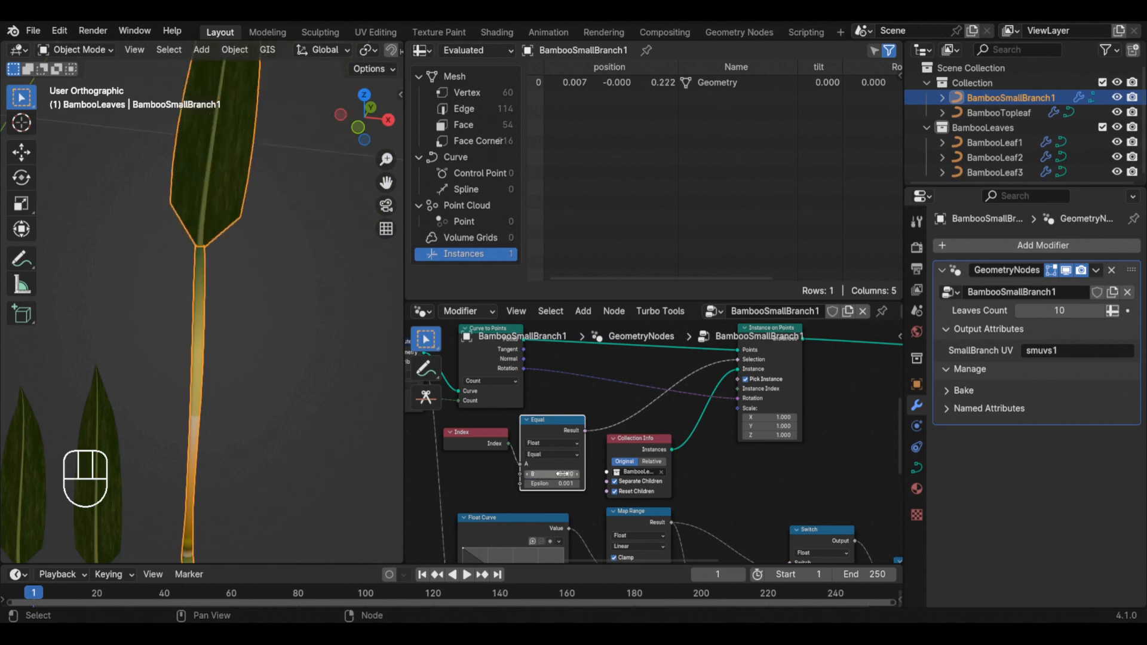
Set the Equal node's B value to 9 and 10 in turn to test the last leaf indices.
click(563, 474)
text(9)
key(Return)
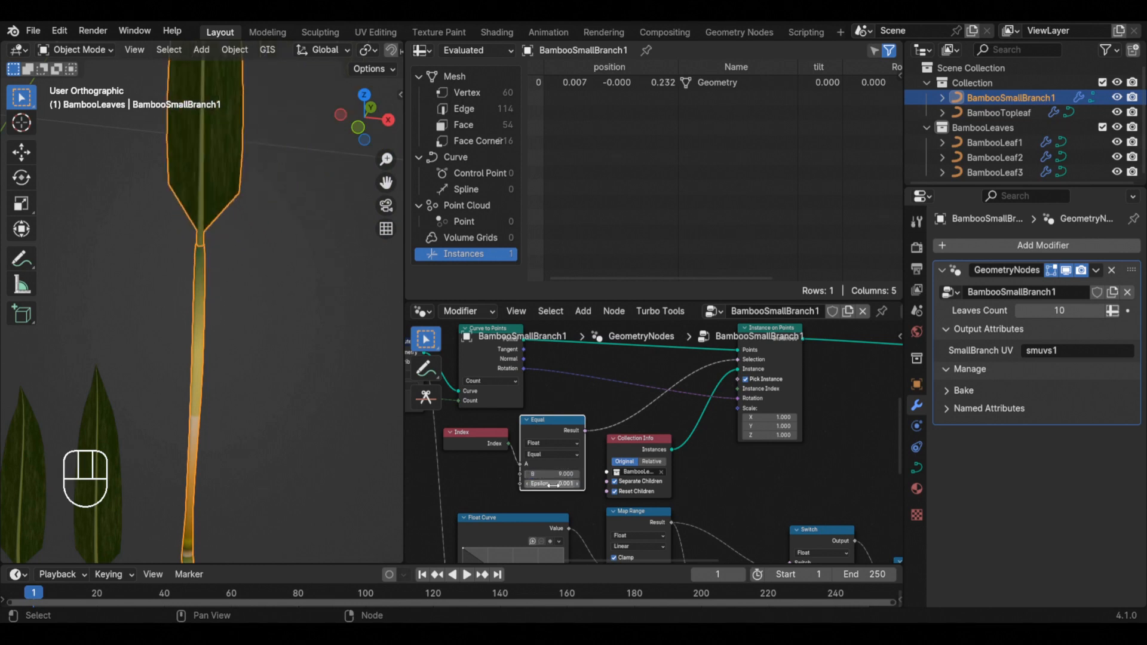
click(562, 474)
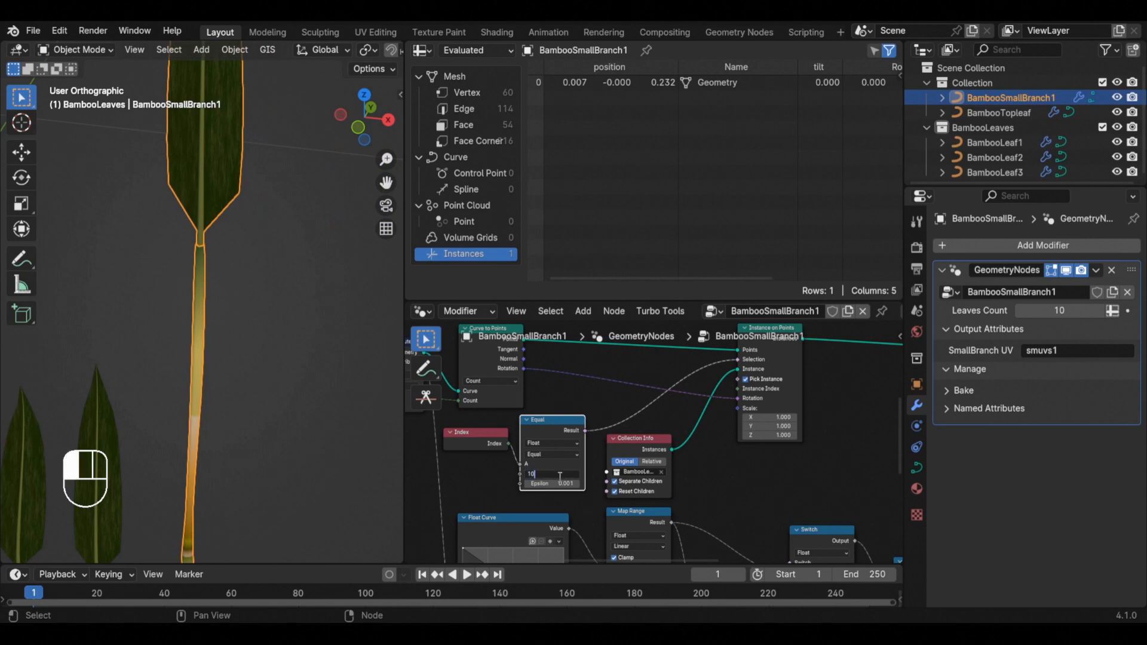
text(10)
key(Return)
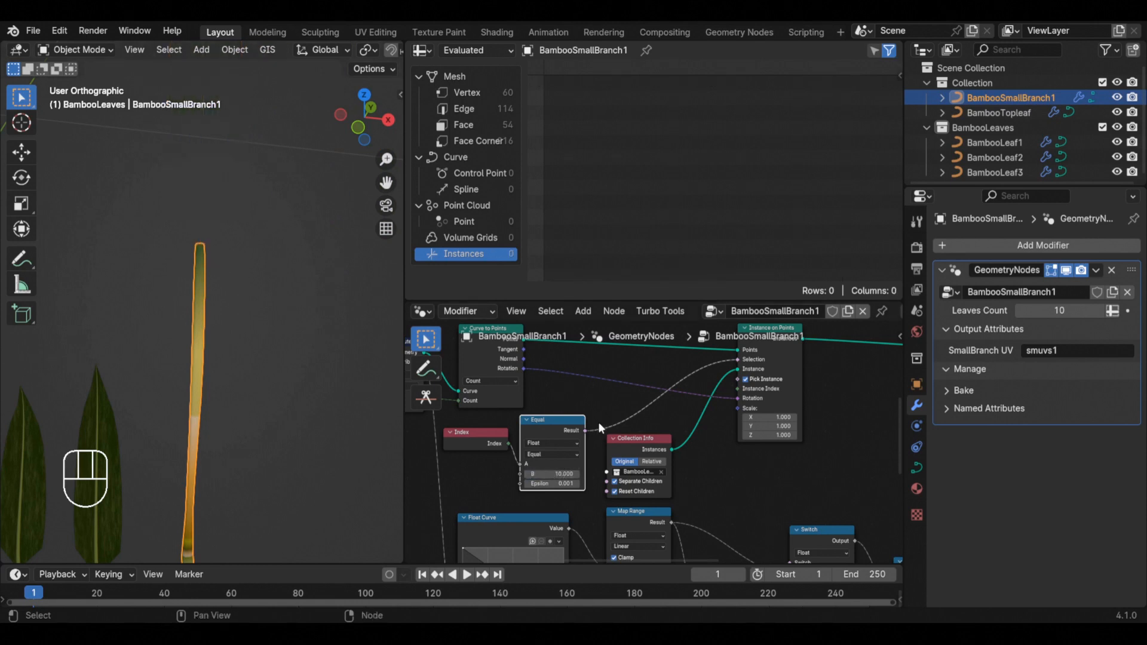
Disconnect the Equal node's Result from the Selection input of Instance on Points and return its B value to 9.
scroll(525, 397, down, 4)
middle_drag(525, 397, 623, 411)
scroll(573, 417, up, 7)
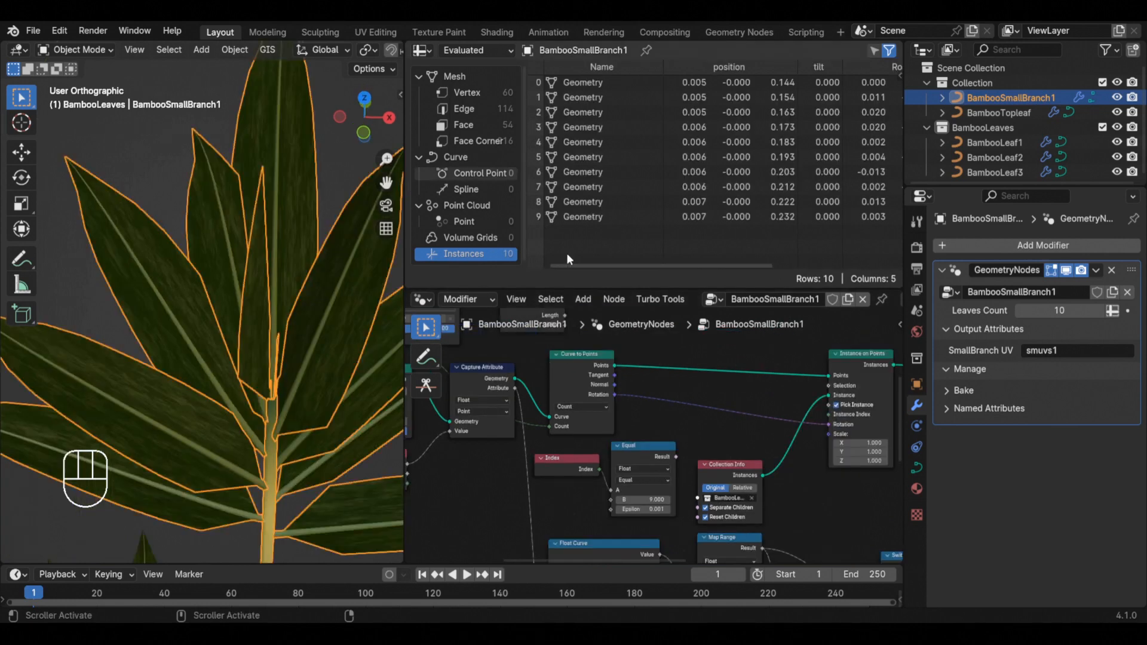
Change the Compare node's operation from Equal to Less Than, keeping Index in A and 9 in B.
scroll(680, 441, down, 2)
scroll(603, 425, down, 2)
mouse_move(603, 425)
middle_down()
mouse_move(651, 469)
mouse_move(615, 418)
middle_up()
scroll(661, 465, down, 3)
scroll(643, 463, up, 7)
scroll(643, 462, up, 4)
scroll(584, 424, up, 3)
scroll(590, 427, down, 3)
drag(580, 445, 588, 476)
scroll(610, 458, down, 1)
middle_drag(621, 434, 611, 457)
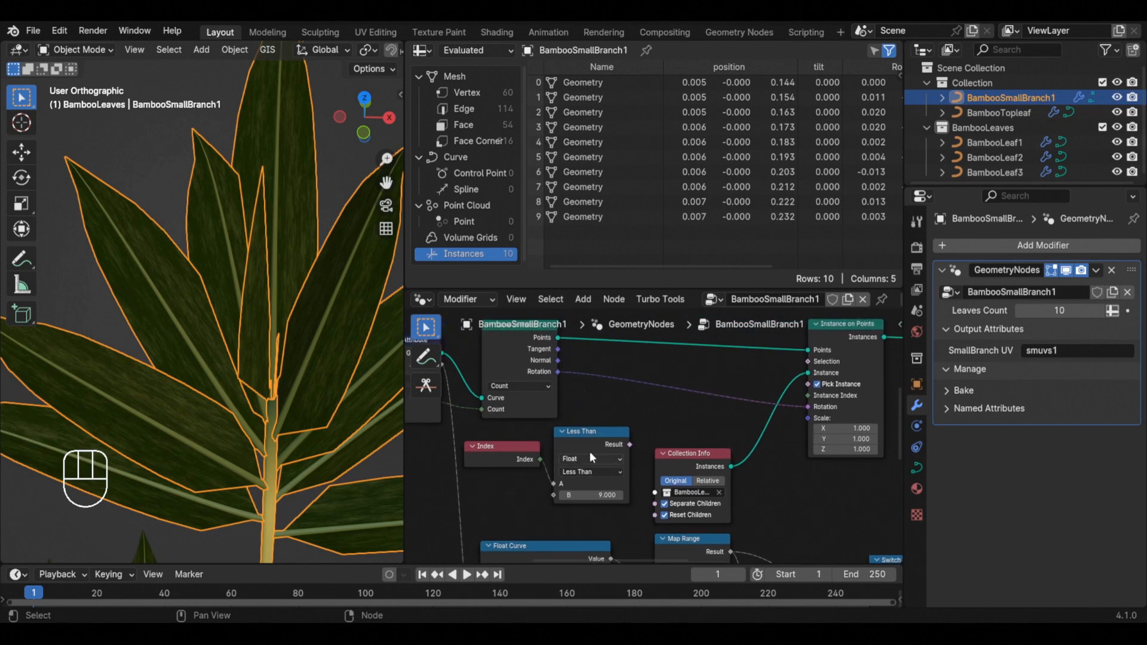
Connect the Less Than node's Result to the Selection input of Instance on Points.
middle_drag(627, 451, 638, 438)
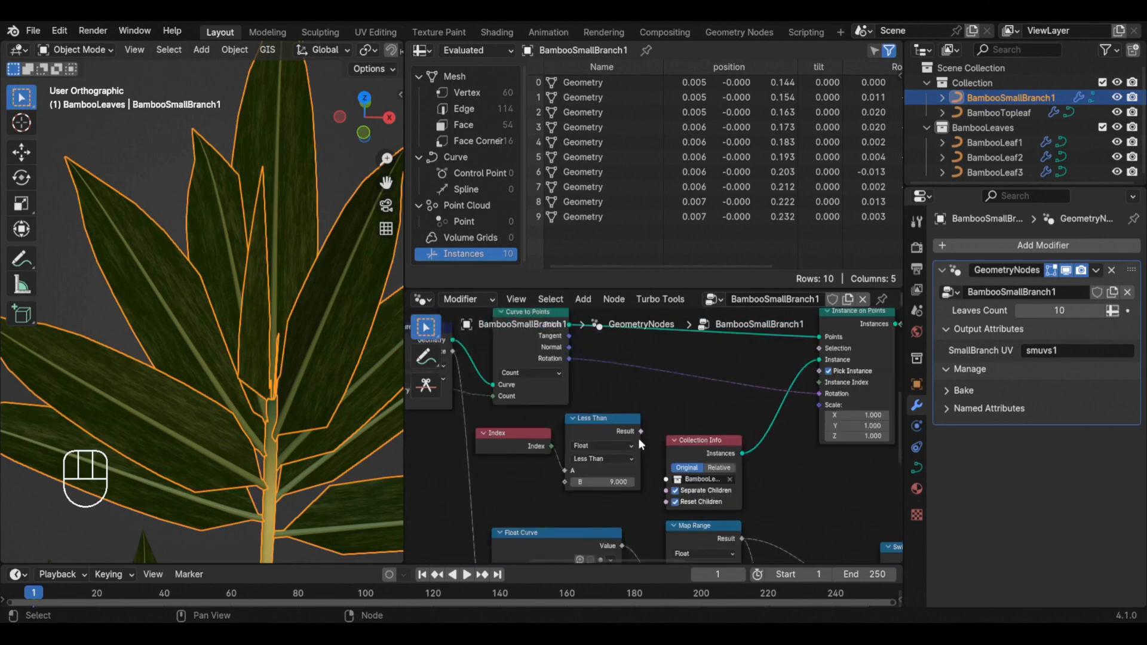
drag(640, 431, 819, 349)
scroll(284, 343, down, 2)
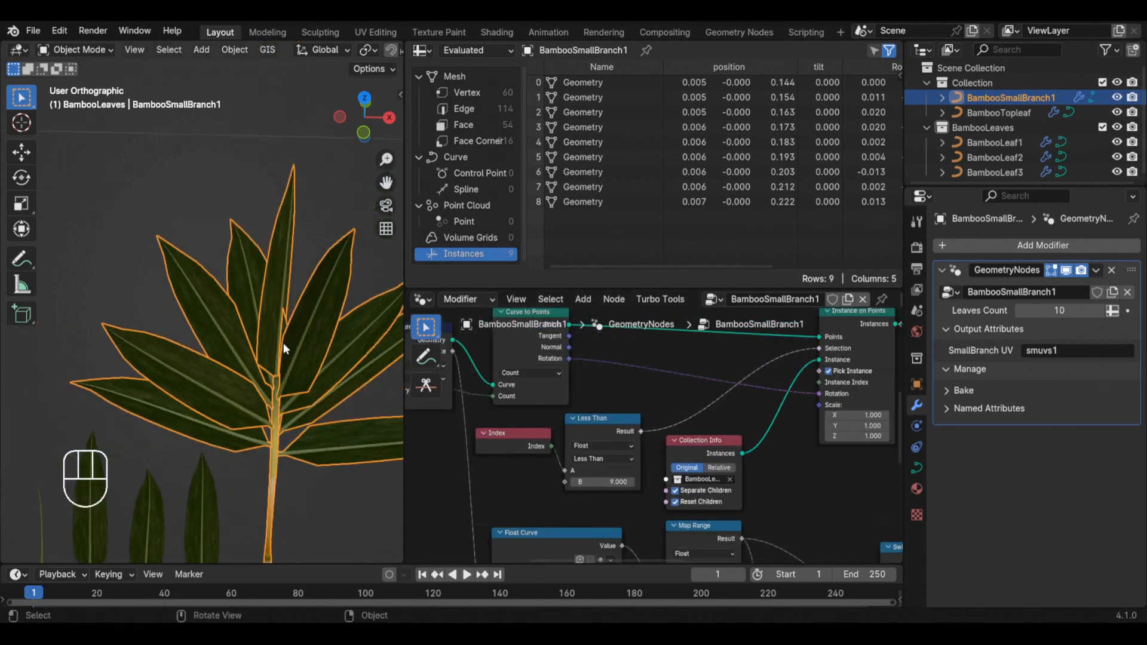
scroll(280, 367, up, 6)
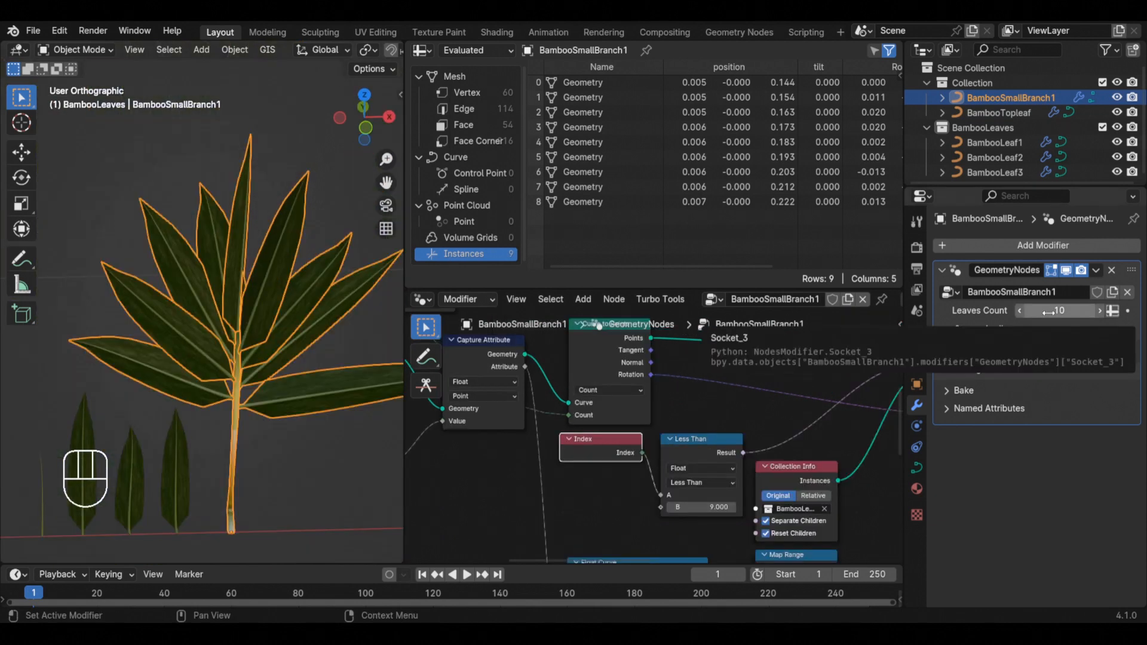
Set the modifier's Leaves Count to 18 to test the fixed Less Than limit, and inspect the upper branch.
drag(1049, 311, 1082, 311)
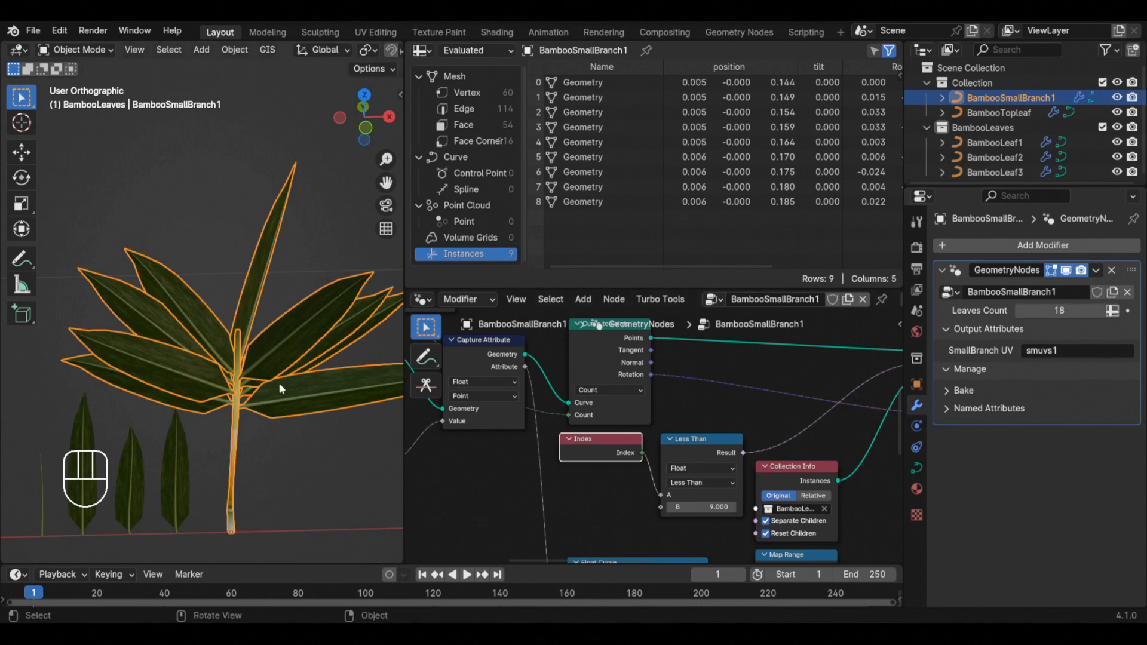
scroll(279, 389, up, 2)
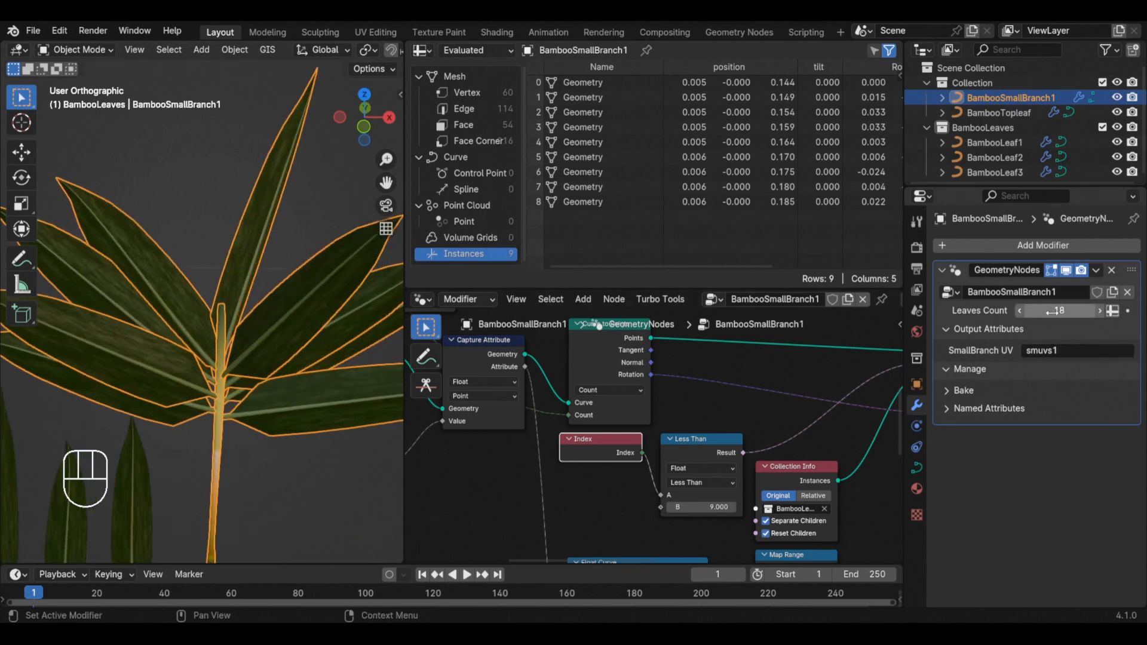
middle_drag(220, 363, 213, 314)
scroll(213, 314, up, 2)
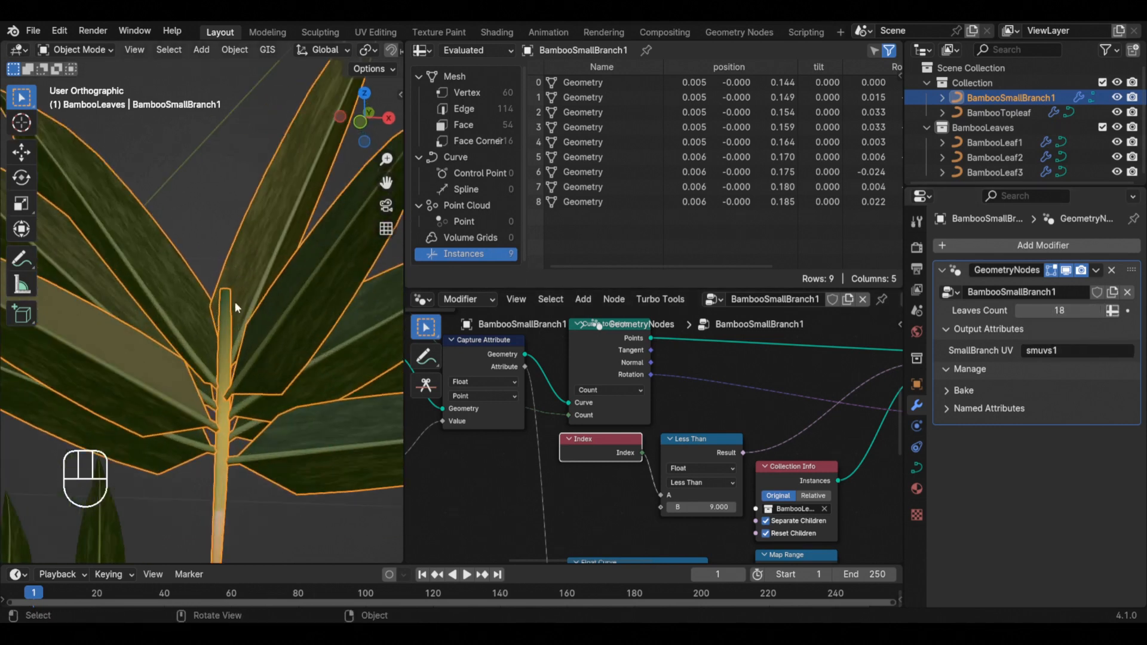
scroll(239, 335, down, 5)
scroll(215, 343, up, 2)
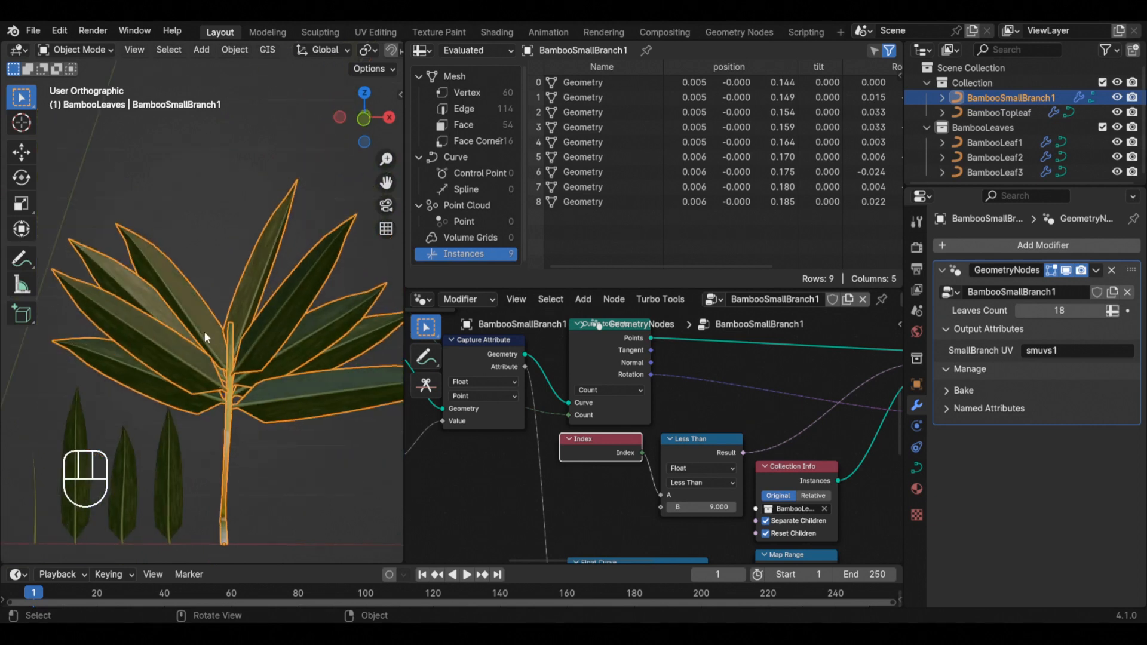
Examine how the leaves are distributed along the branch and whether its tip is covered.
scroll(143, 457, down, 2)
scroll(116, 342, up, 4)
scroll(212, 361, down, 3)
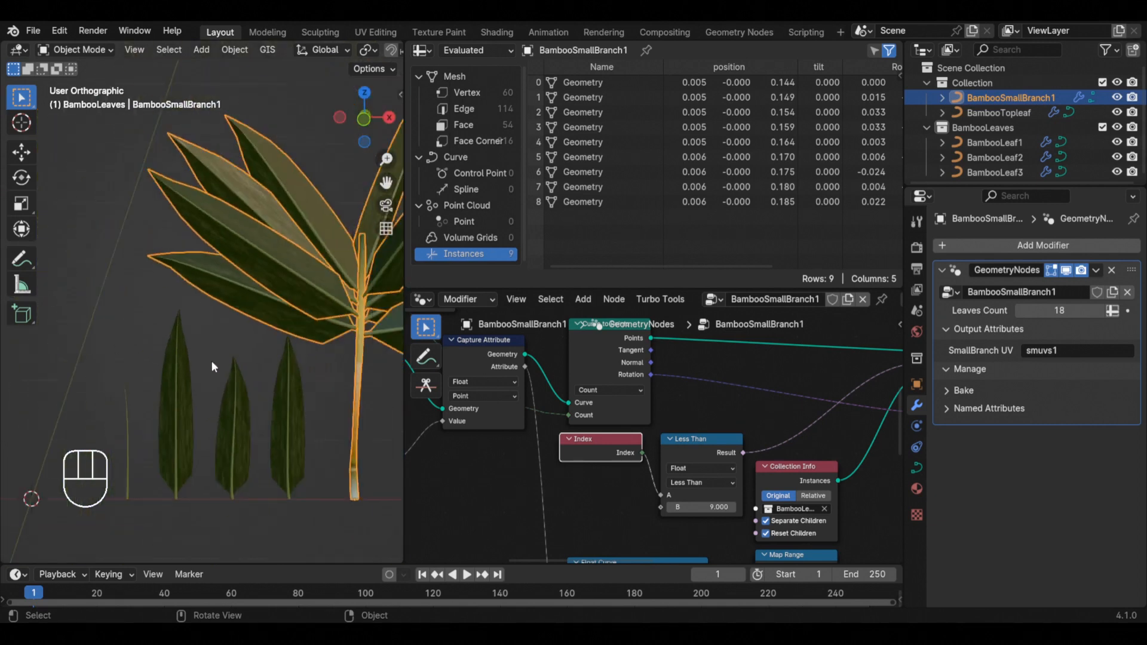
scroll(125, 417, up, 2)
scroll(125, 415, down, 1)
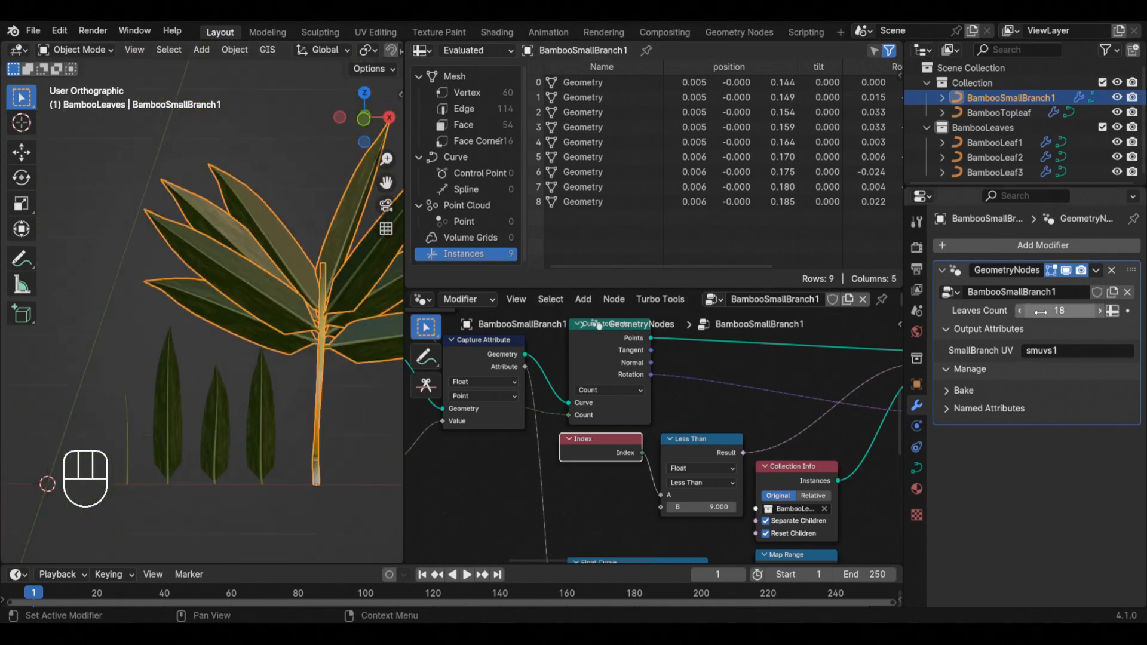
scroll(324, 264, up, 3)
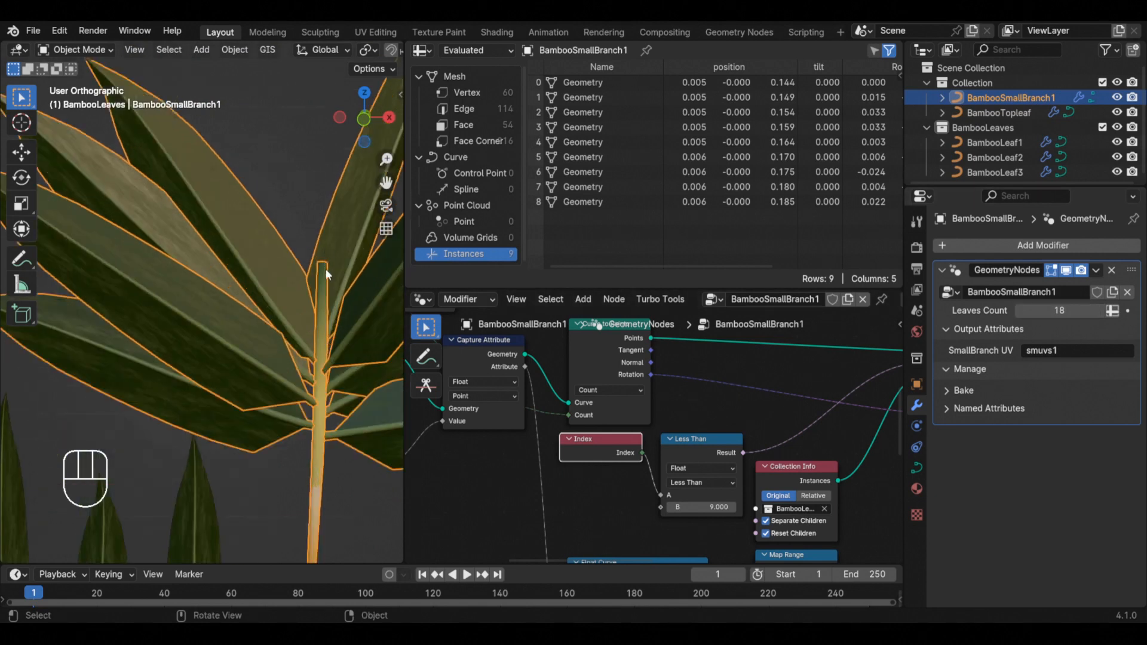
scroll(322, 292, down, 3)
scroll(328, 266, up, 4)
scroll(301, 280, down, 4)
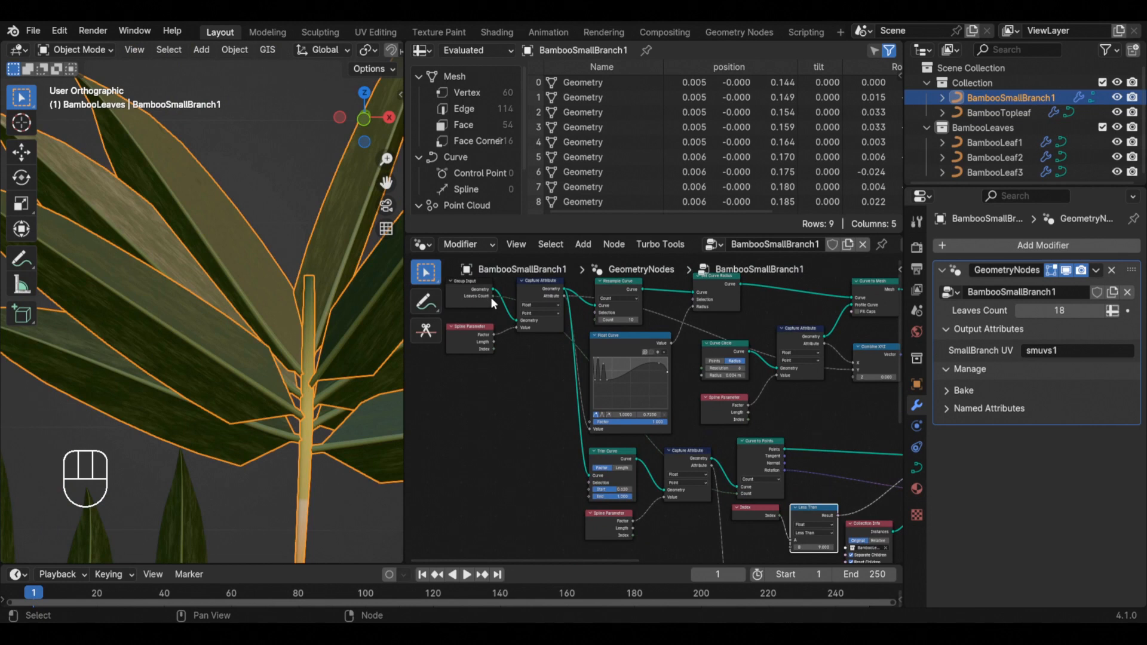
Connect the Group Input's Leaves Count to the Less Than node's B input and return Leaves Count to 10.
drag(493, 296, 471, 350)
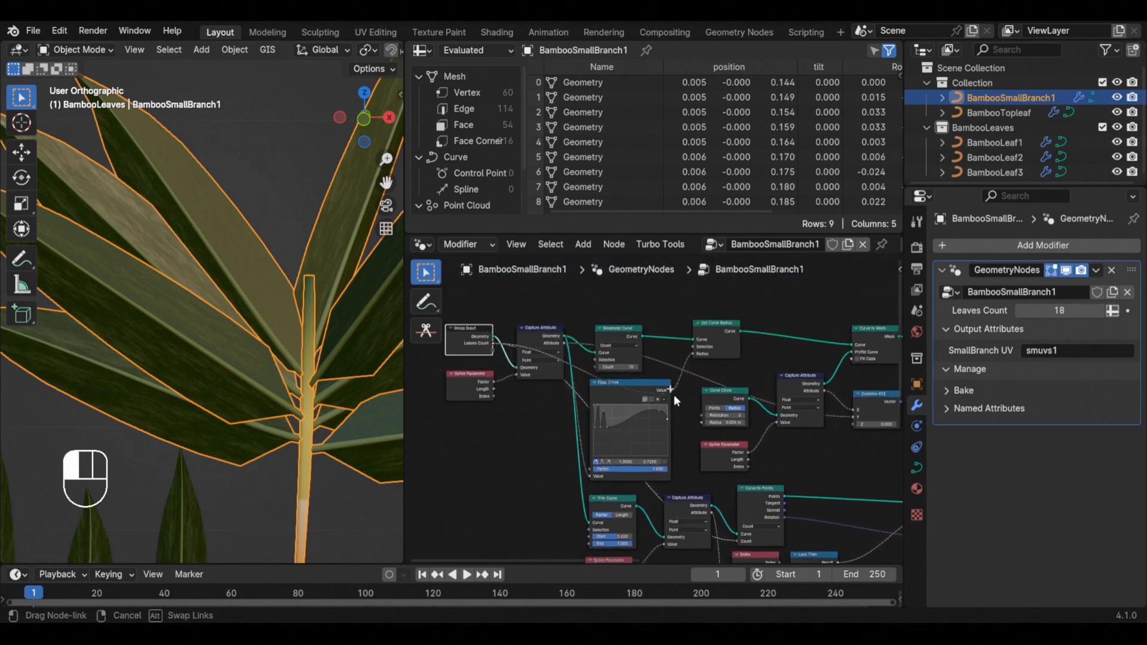
drag(674, 395, 774, 464)
scroll(775, 464, up, 2)
Add a Math node on the link between Leaves Count and the Less Than node's B input.
key(shift+a)
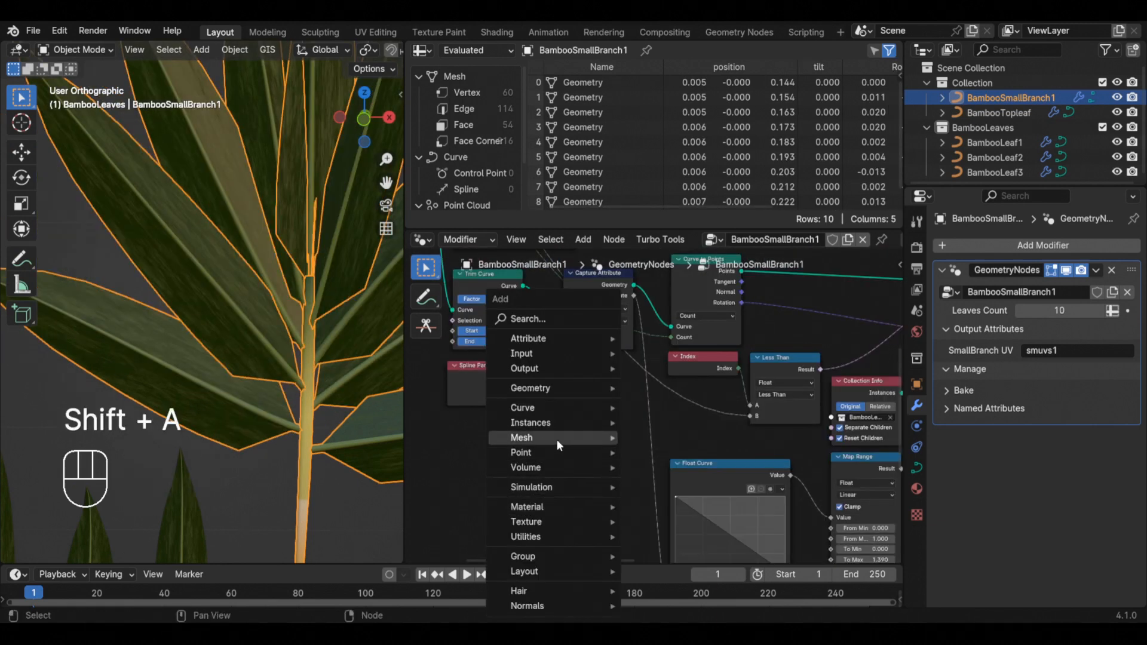
mouse_move(557, 439)
click(551, 319)
text(math)
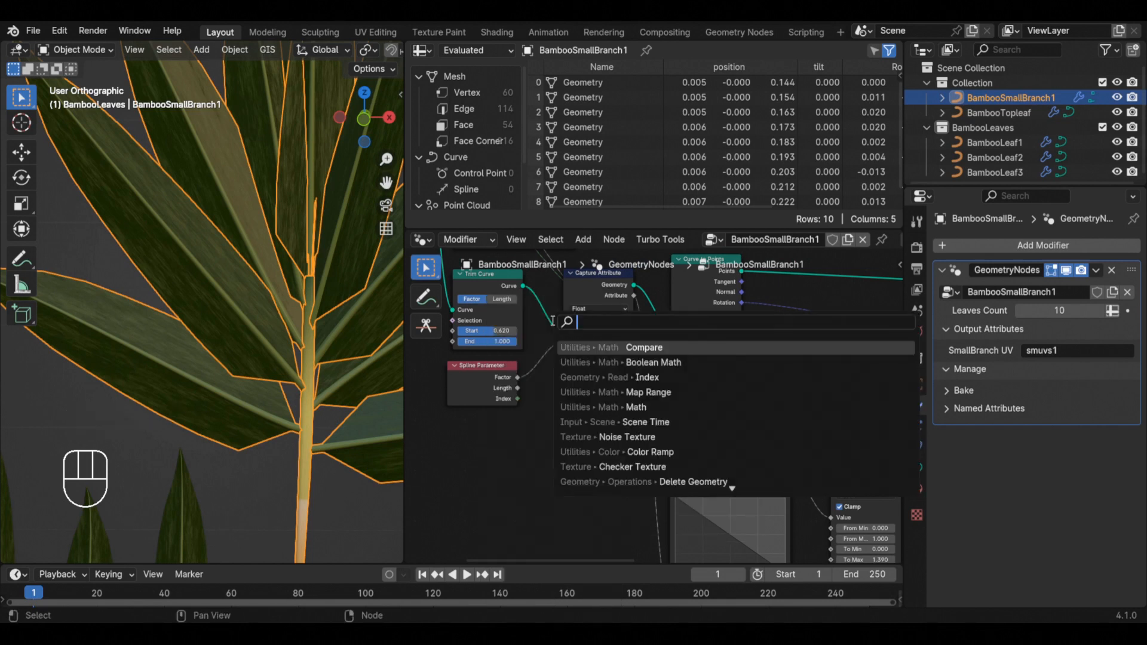
click(623, 348)
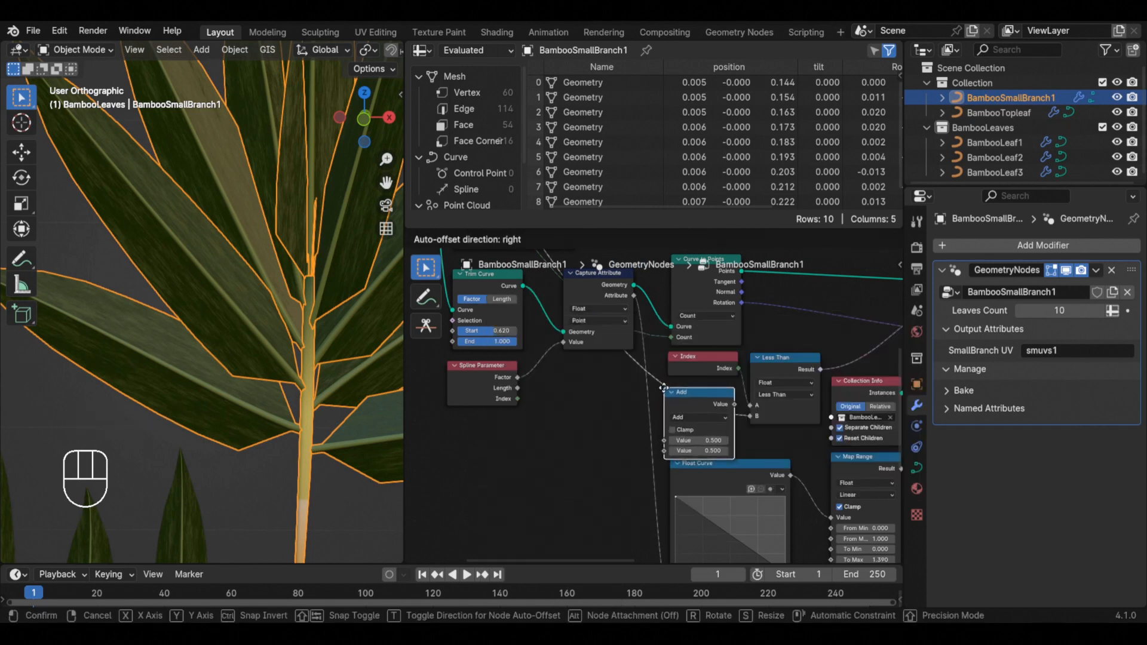
click(671, 407)
Set the Math node's operation to Subtract and its second value to 1.
click(672, 410)
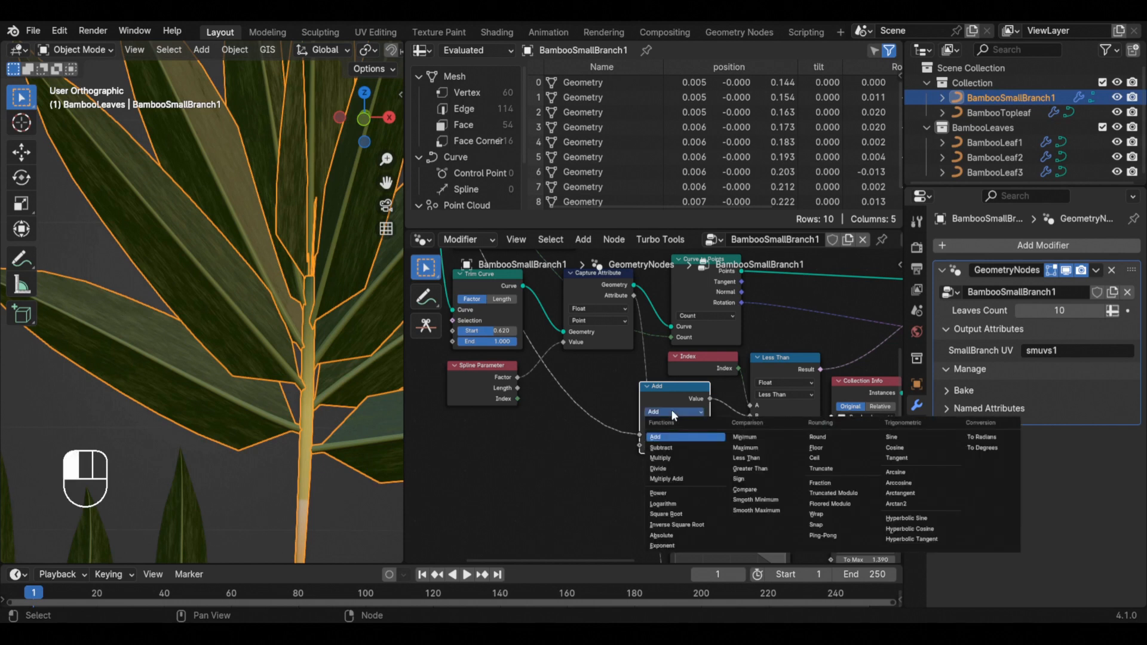
click(672, 446)
click(675, 446)
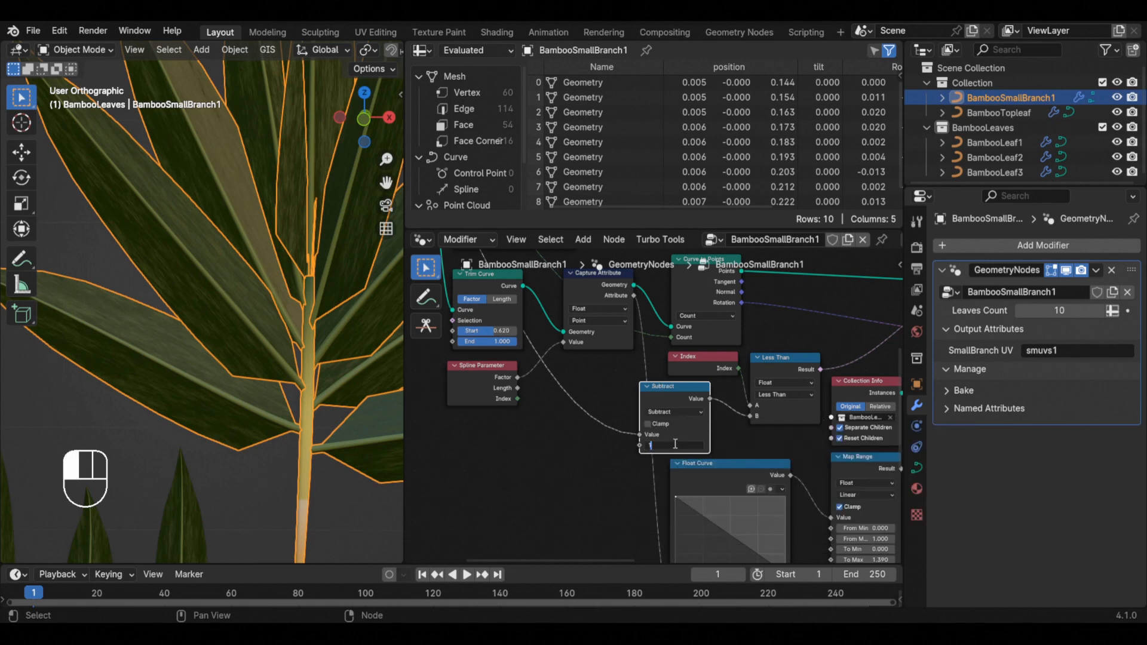
key(Return)
Arrange the Subtract node beneath the Index node and shift the Collection Info node slightly aside.
drag(679, 399, 705, 392)
scroll(719, 392, down, 2)
middle_drag(793, 359, 702, 395)
scroll(705, 397, up, 1)
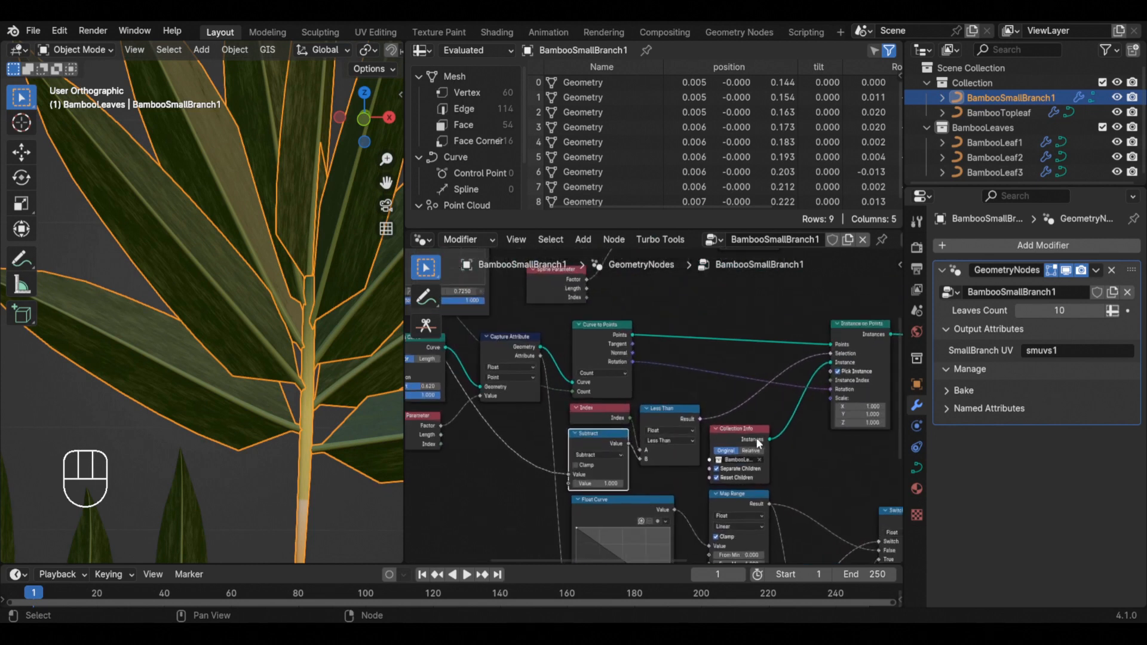
drag(754, 428, 758, 427)
Examine the branch's topmost leaves and the separate leaf objects standing beside the branch.
scroll(250, 302, down, 3)
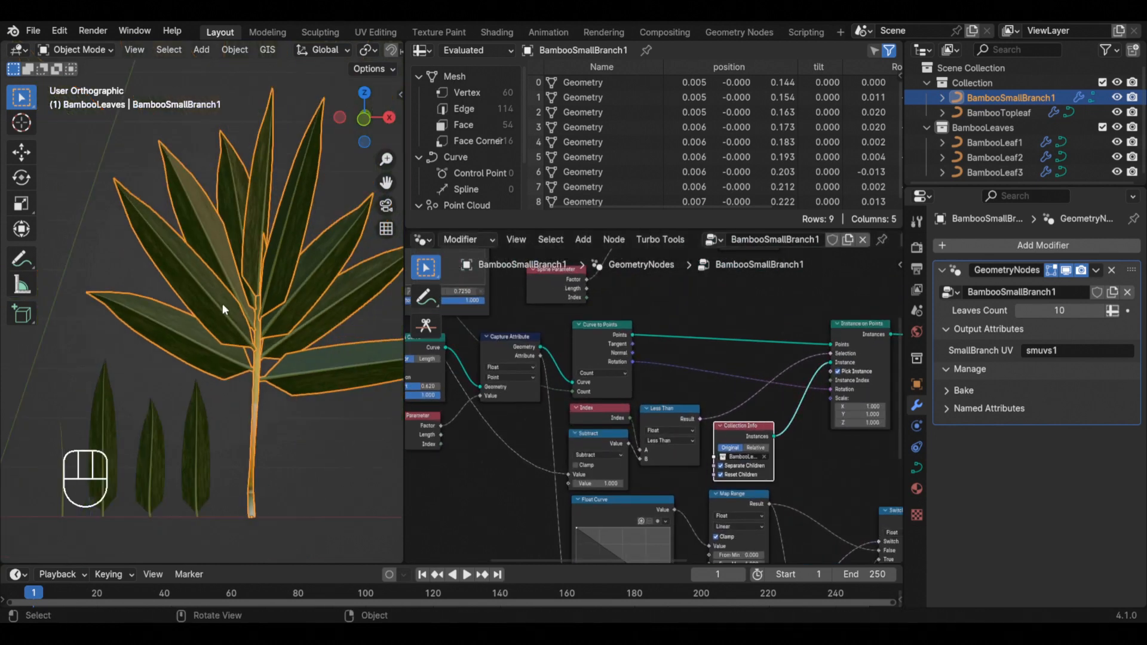
middle_drag(223, 303, 238, 298)
scroll(279, 174, up, 1)
scroll(265, 128, down, 4)
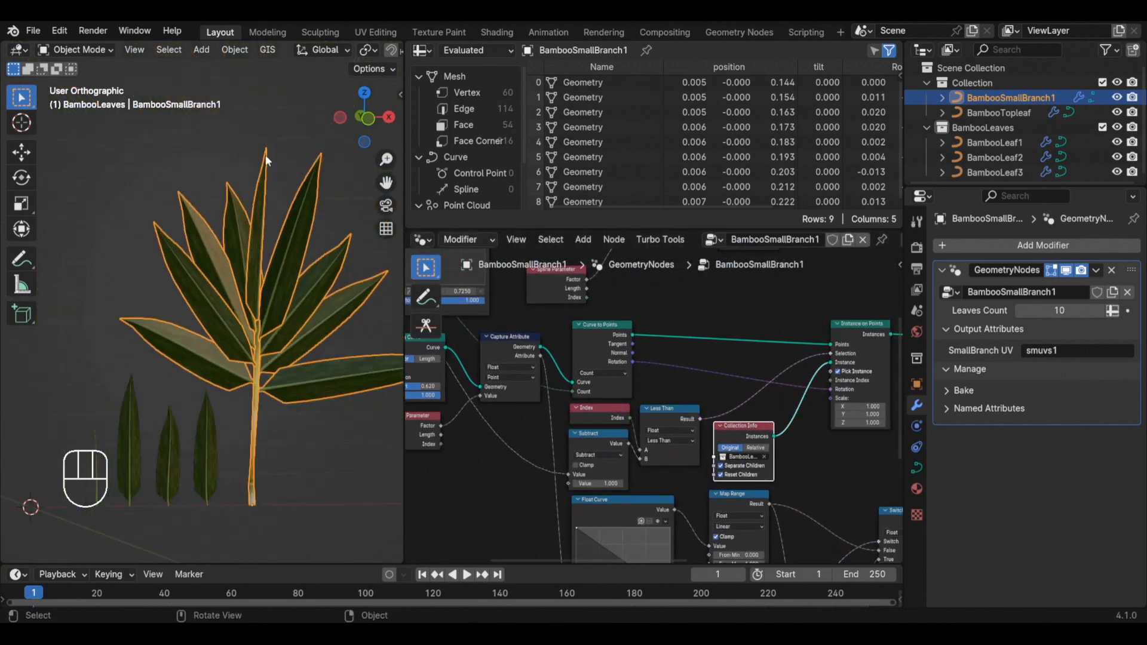
scroll(107, 439, up, 4)
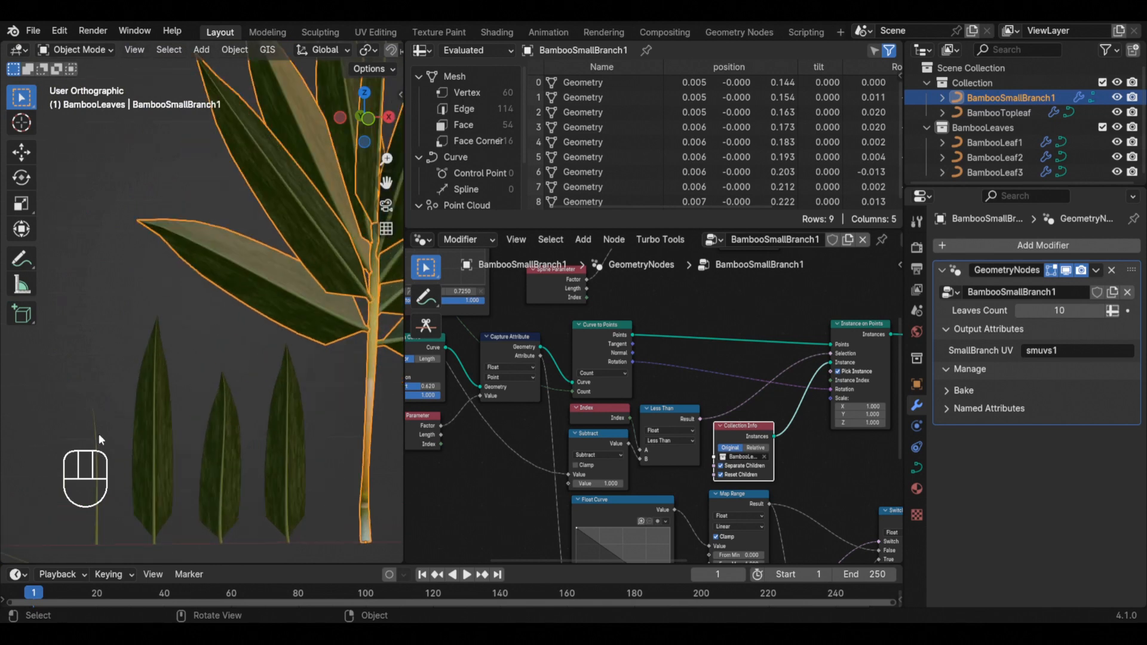
scroll(99, 434, down, 3)
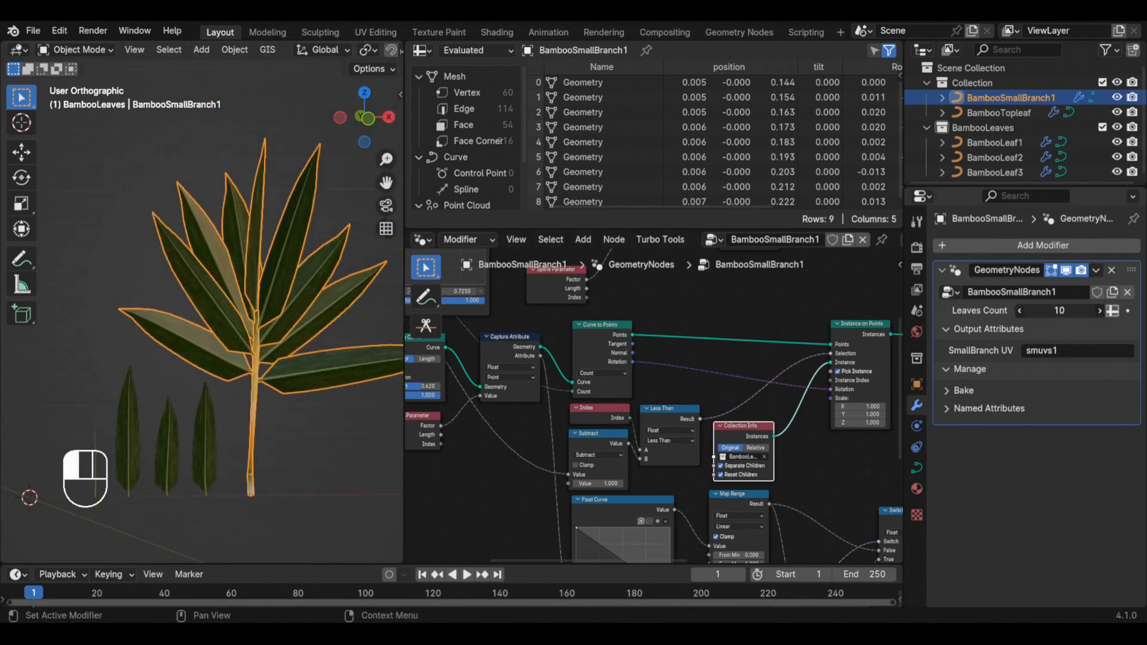
Set Leaves Count to 22 to test the leaf limit on the branch, and return it to 10.
drag(1057, 310, 1093, 310)
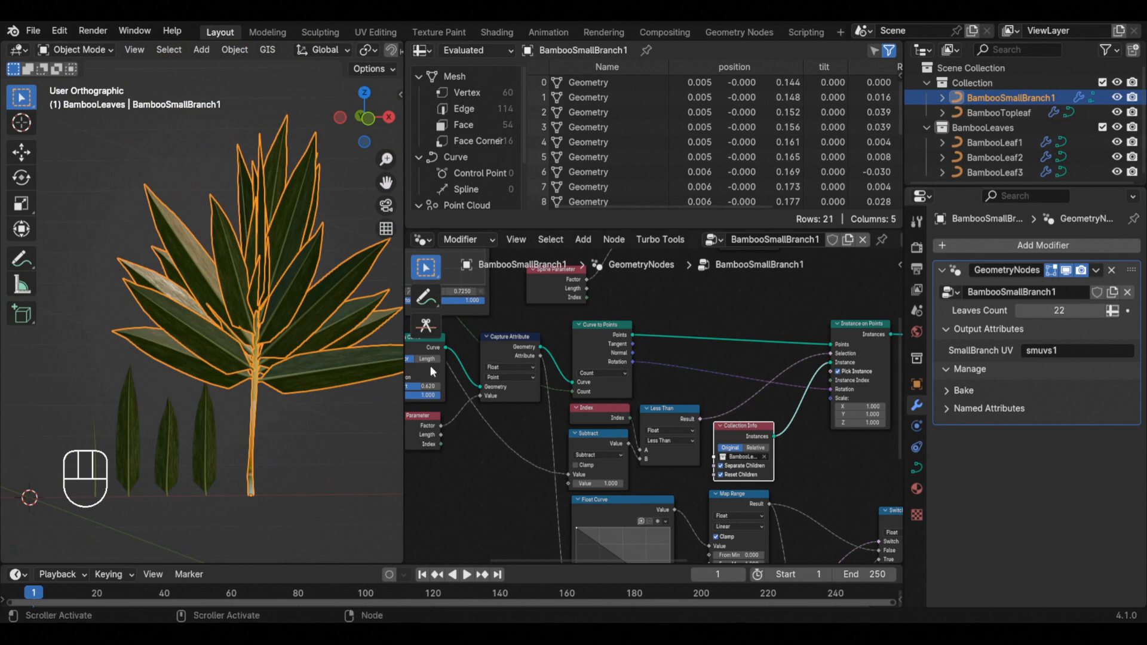
scroll(249, 318, up, 5)
mouse_move(236, 339)
middle_down()
mouse_move(233, 303)
mouse_move(243, 338)
middle_up()
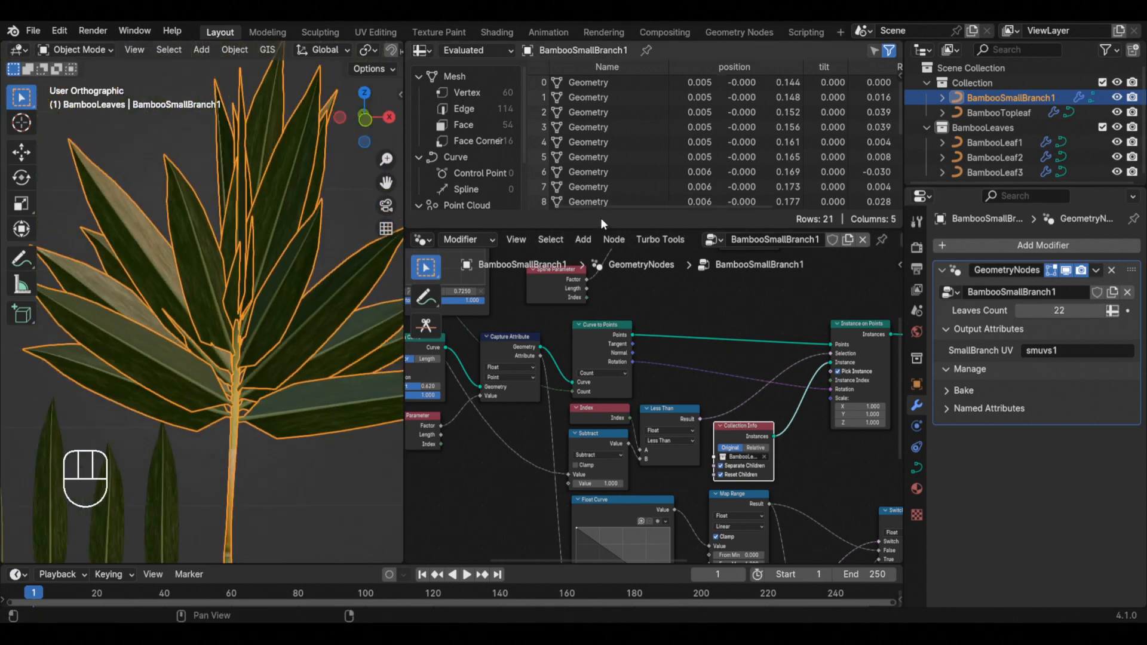
mouse_move(603, 211)
mouse_down()
mouse_move(609, 235)
mouse_move(614, 199)
mouse_up()
scroll(179, 383, down, 6)
scroll(82, 432, up, 4)
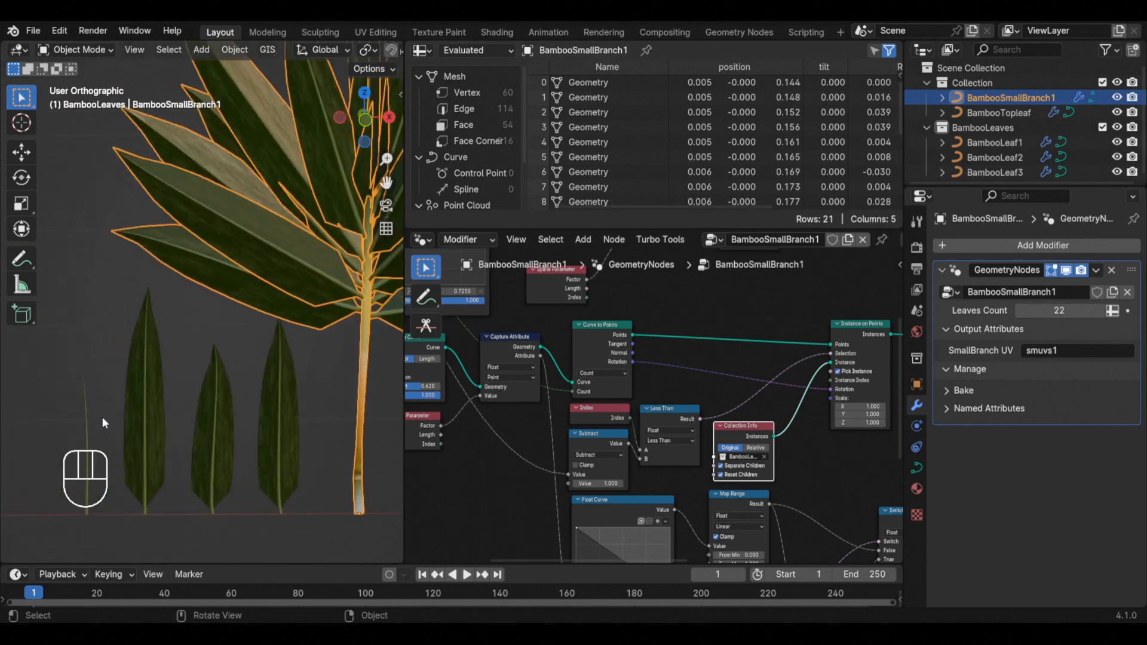
click(1060, 311)
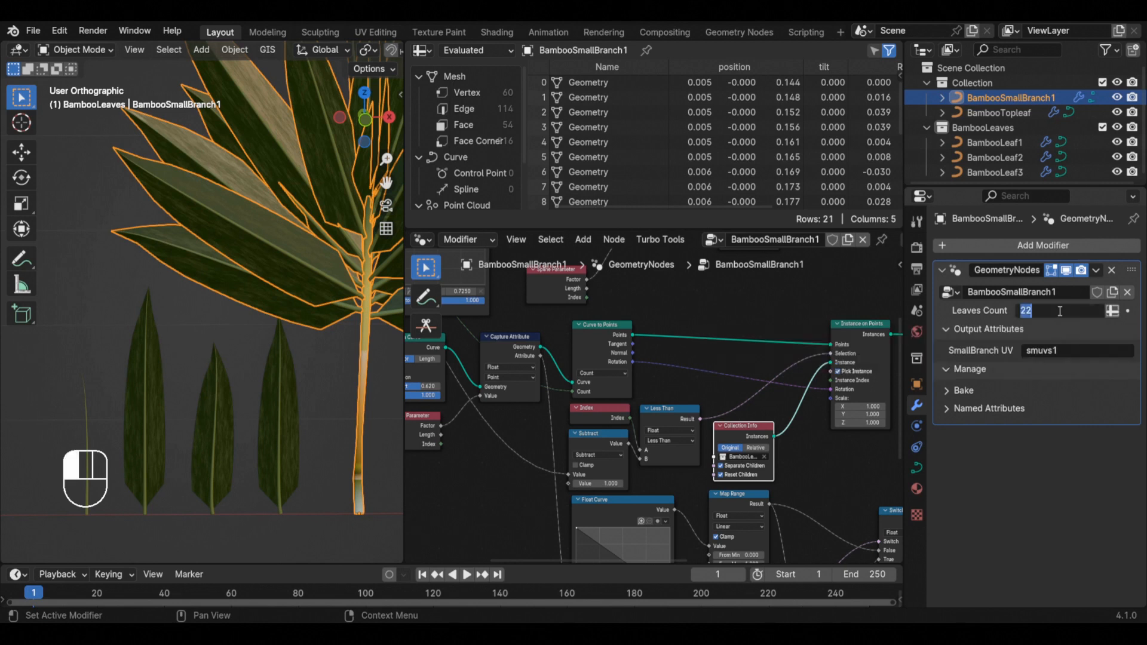
text(10)
key(Return)
Duplicate the Instance on Points node with its input links kept, placing the copy below Rotate Instances.
scroll(600, 335, down, 3)
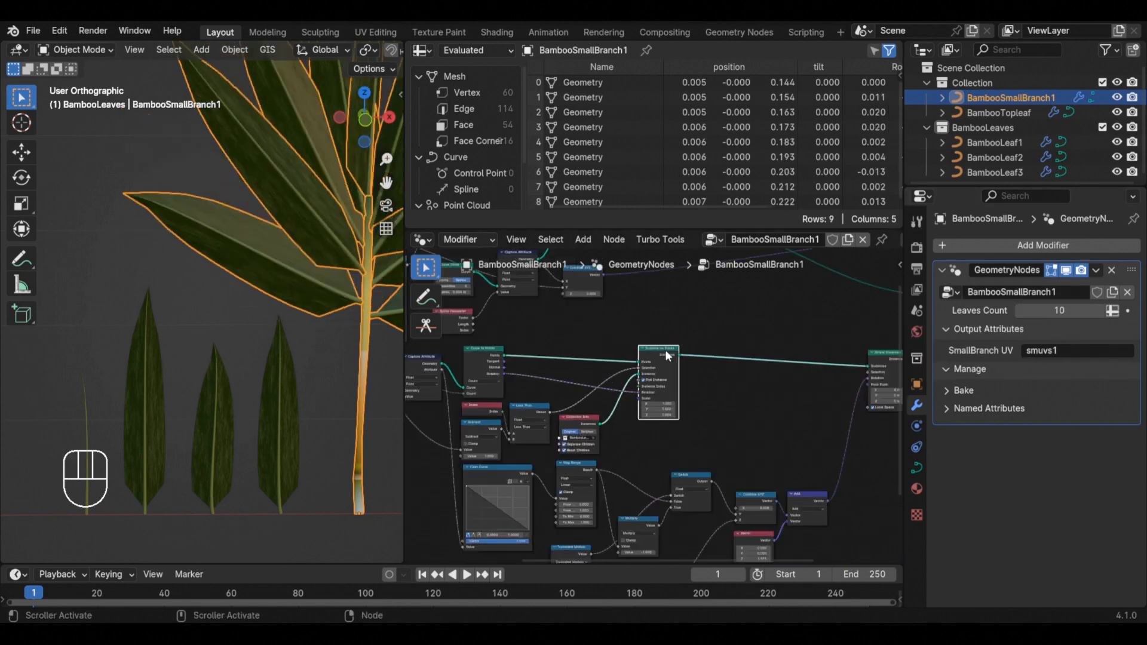
scroll(630, 349, up, 1)
middle_drag(652, 345, 615, 306)
key(ctrl+shift+d)
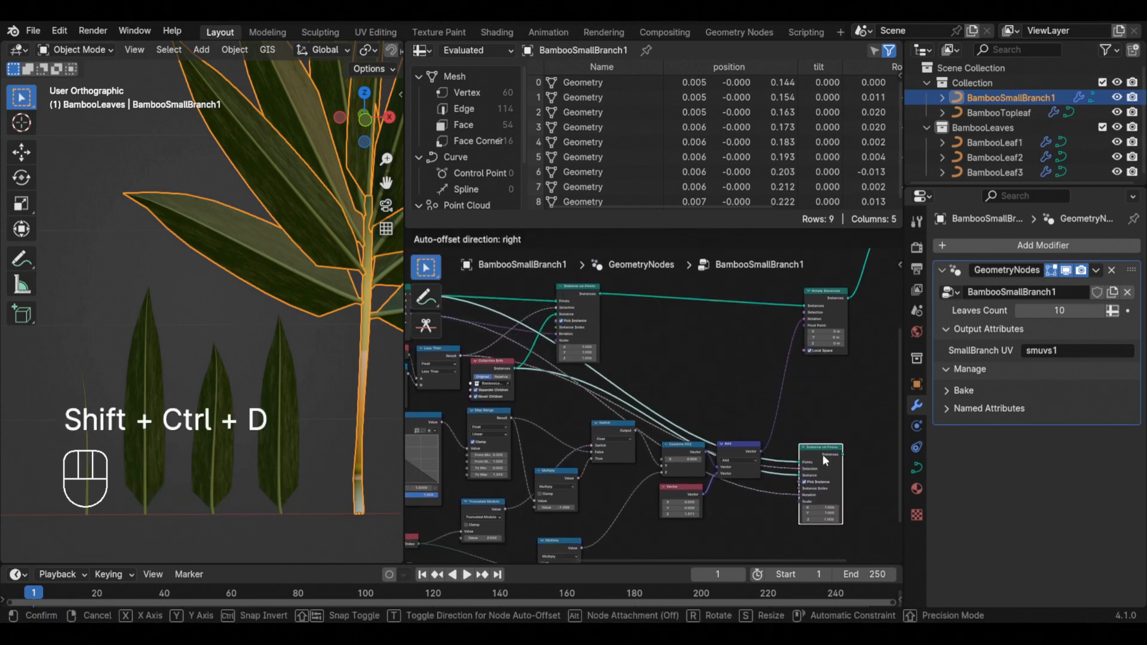
click(819, 451)
Position the duplicated Instance on Points node and detach the link from its Selection input.
scroll(819, 451, down, 1)
scroll(816, 451, up, 2)
middle_drag(816, 451, 820, 338)
drag(823, 339, 820, 388)
scroll(803, 388, down, 1)
scroll(804, 408, up, 2)
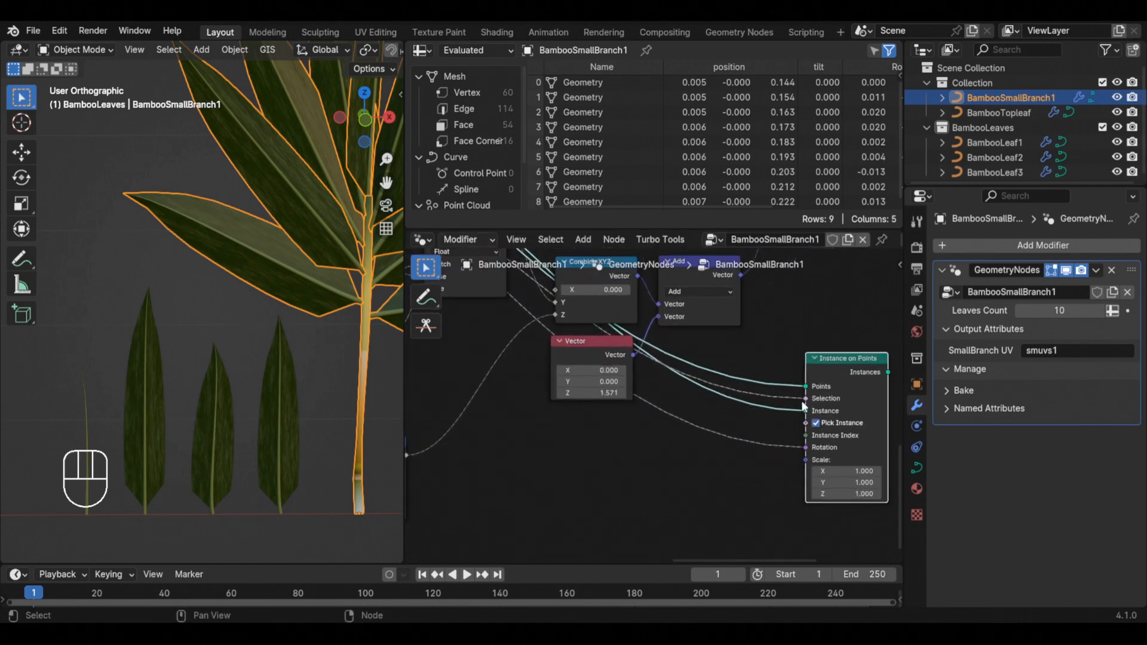
click(801, 397)
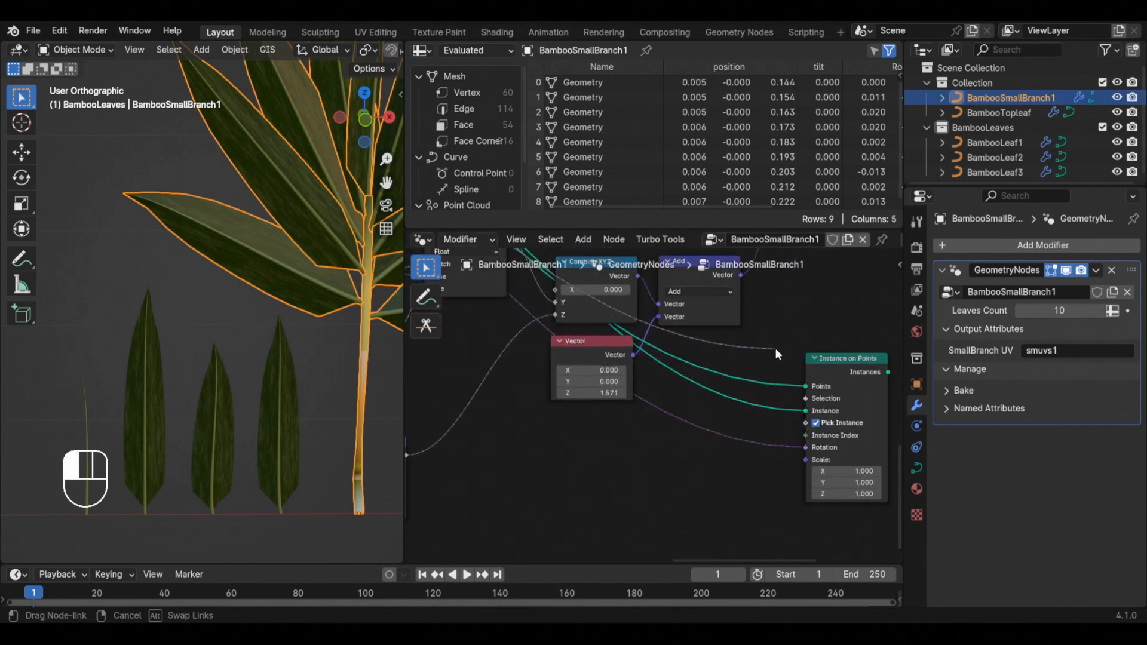
scroll(794, 359, down, 4)
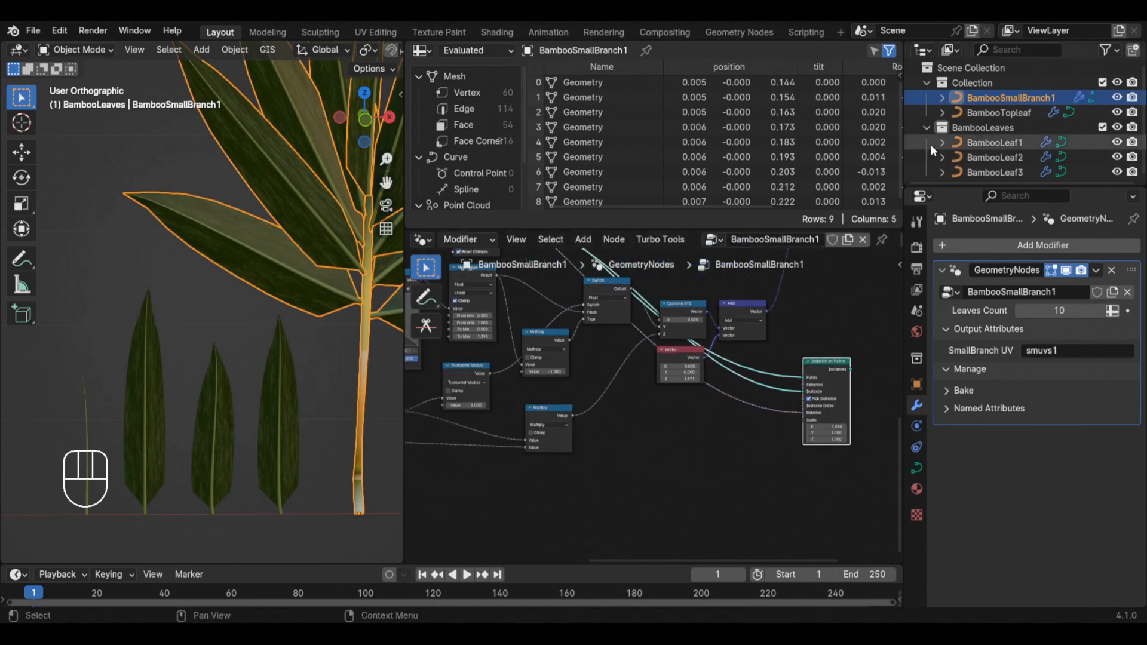
Bring BambooTopleaf into the node tree as an Object Info node and connect its Geometry to the duplicated node's Instance input.
drag(963, 114, 687, 453)
scroll(743, 463, up, 1)
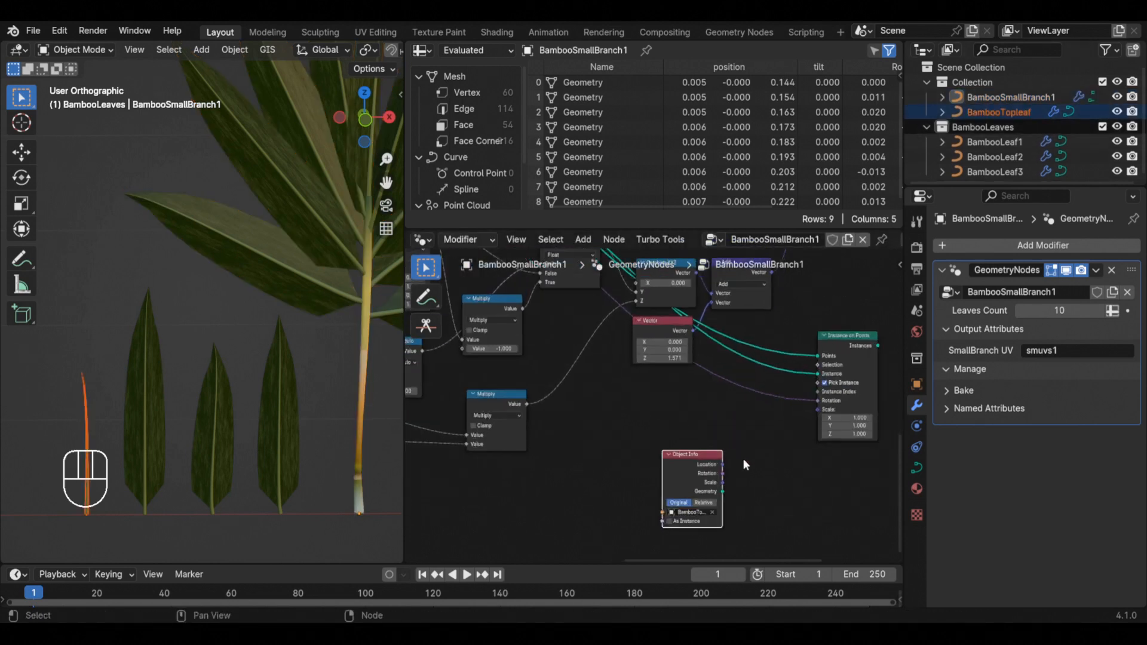
drag(723, 491, 790, 416)
drag(814, 377, 814, 376)
Connect the duplicated Instance on Points directly to Group Output, placed beside it, and disable Pick Instance.
scroll(658, 418, down, 4)
middle_drag(735, 275, 730, 315)
scroll(730, 317, up, 1)
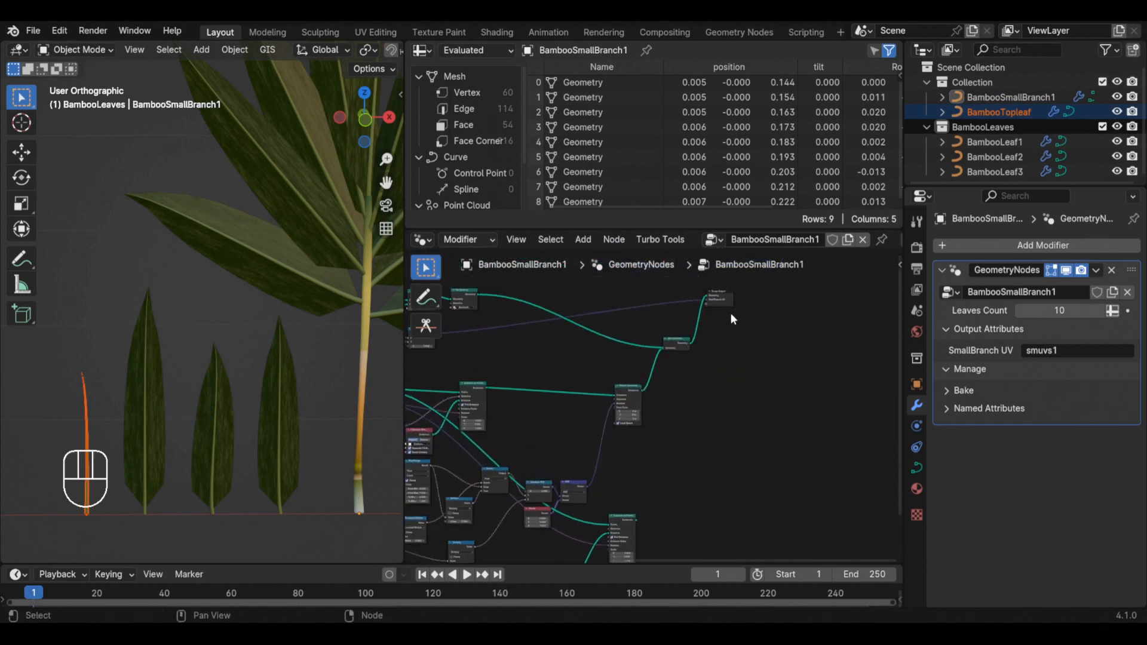
drag(722, 297, 682, 510)
middle_drag(657, 512, 694, 402)
scroll(673, 409, up, 3)
drag(672, 413, 726, 387)
key(alt+a)
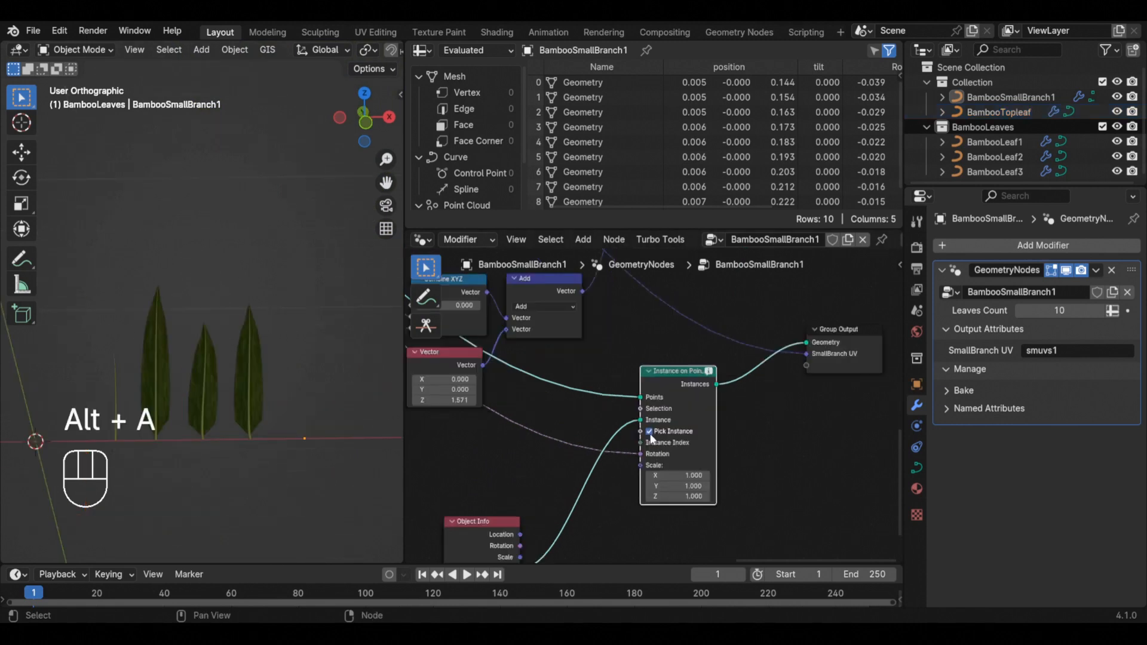
scroll(650, 433, up, 2)
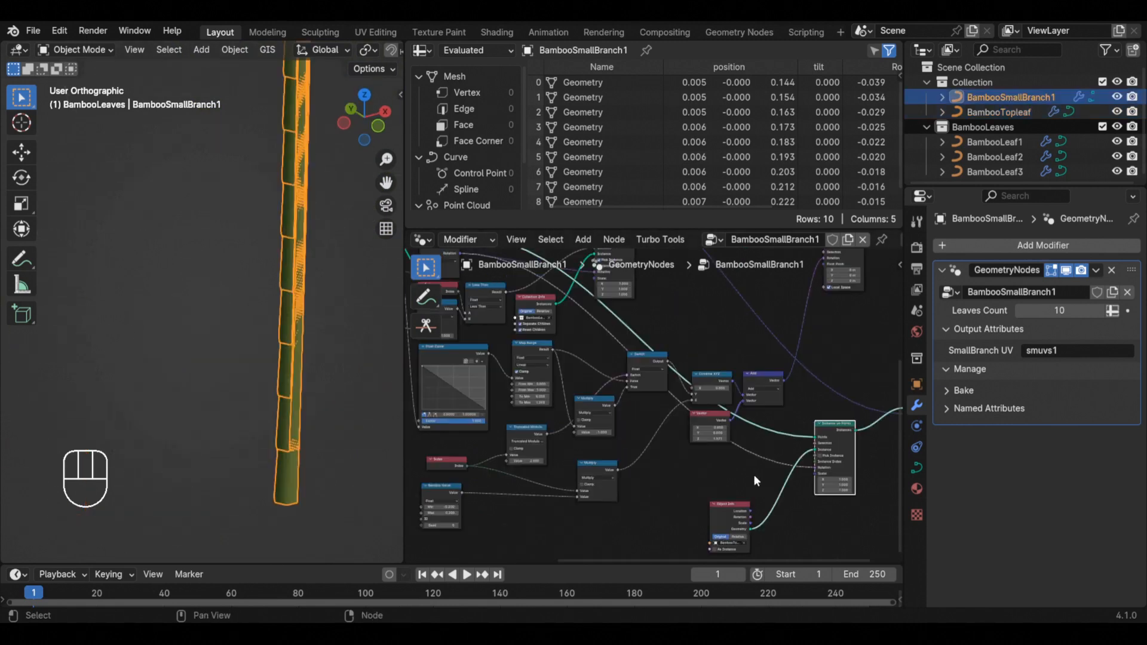
Duplicate the Less Than node with its Index and Subtract links kept, placing the copy above Object Info.
mouse_move(753, 474)
middle_down()
mouse_move(749, 465)
mouse_move(763, 472)
middle_up()
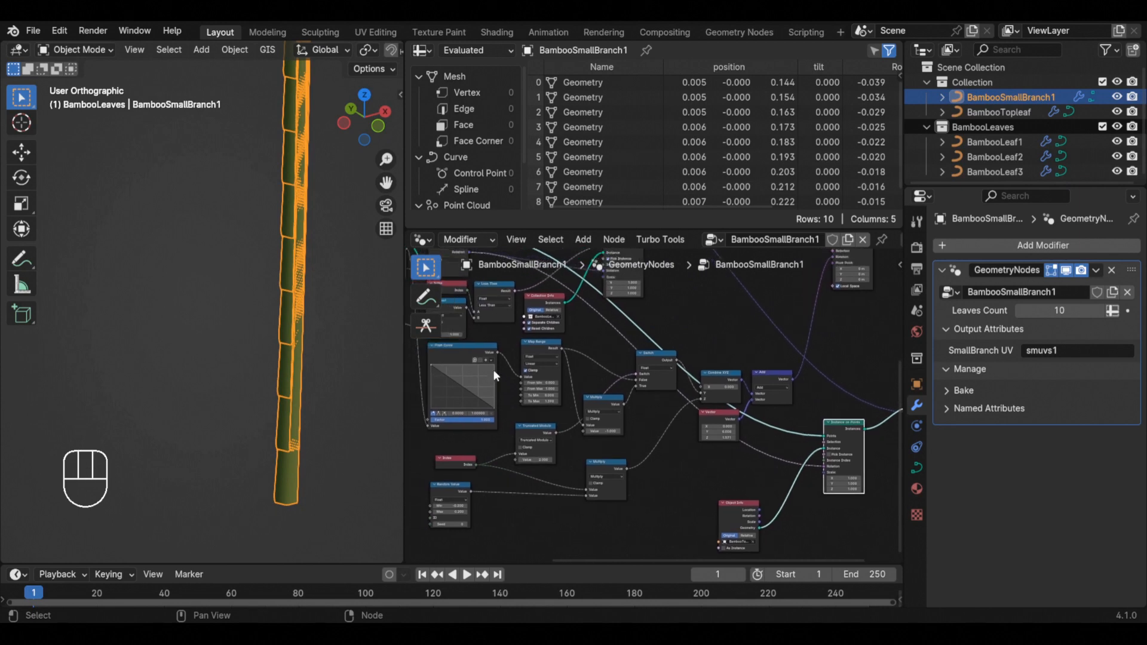
scroll(493, 376, up, 2)
middle_drag(503, 372, 619, 437)
scroll(595, 348, up, 4)
click(604, 335)
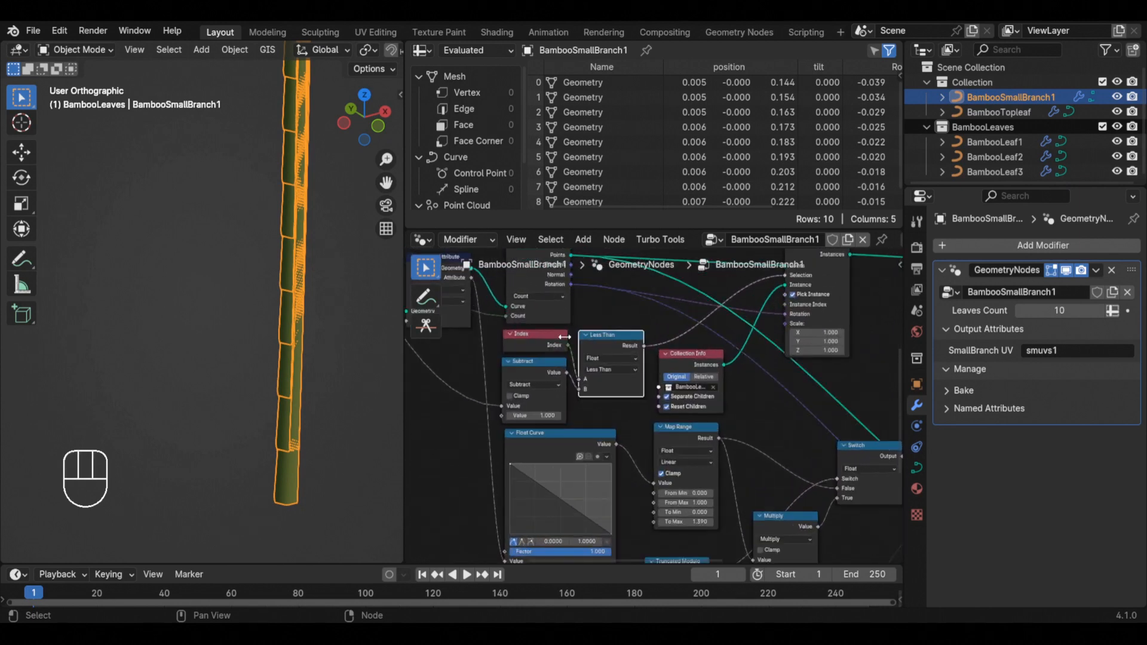
scroll(539, 335, down, 3)
key(ctrl+shift+d)
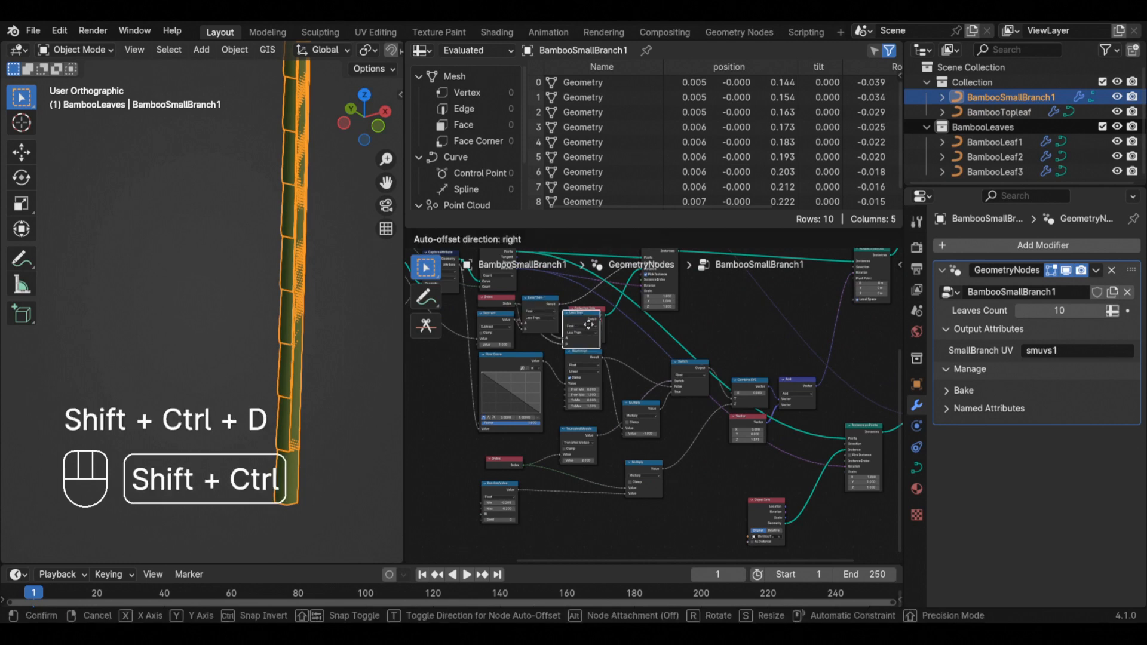
click(773, 466)
scroll(777, 478, up, 3)
middle_drag(761, 478, 617, 431)
scroll(622, 415, up, 2)
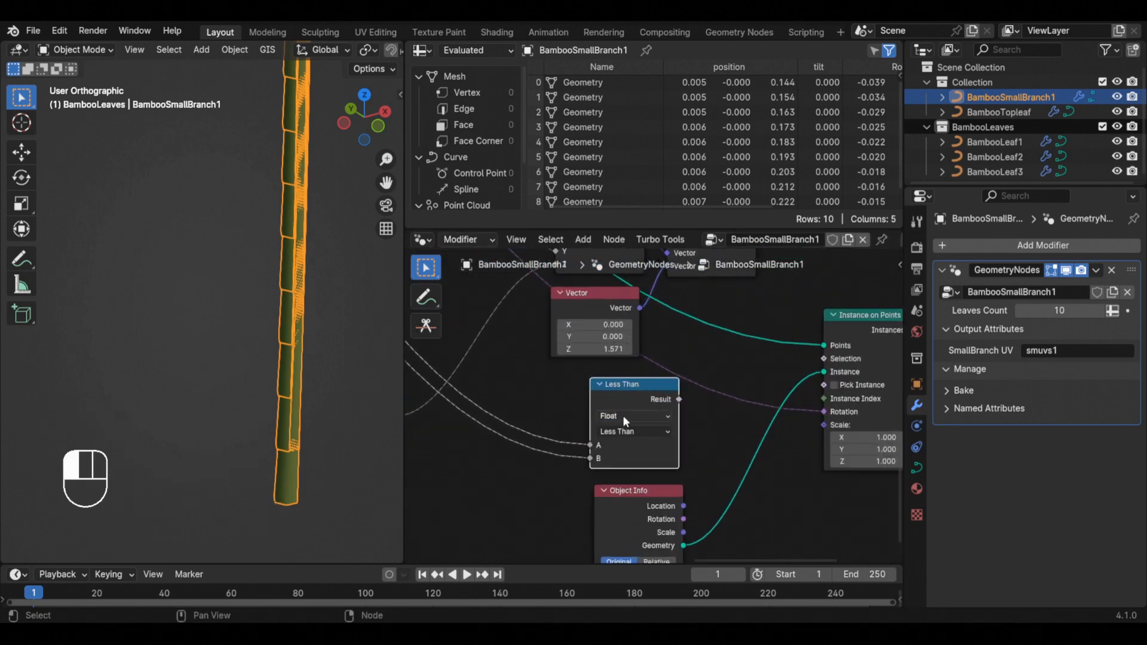
Change the copied comparison to Equal and connect its Result to the Selection of the top leaf's Instance on Points.
click(625, 432)
click(627, 510)
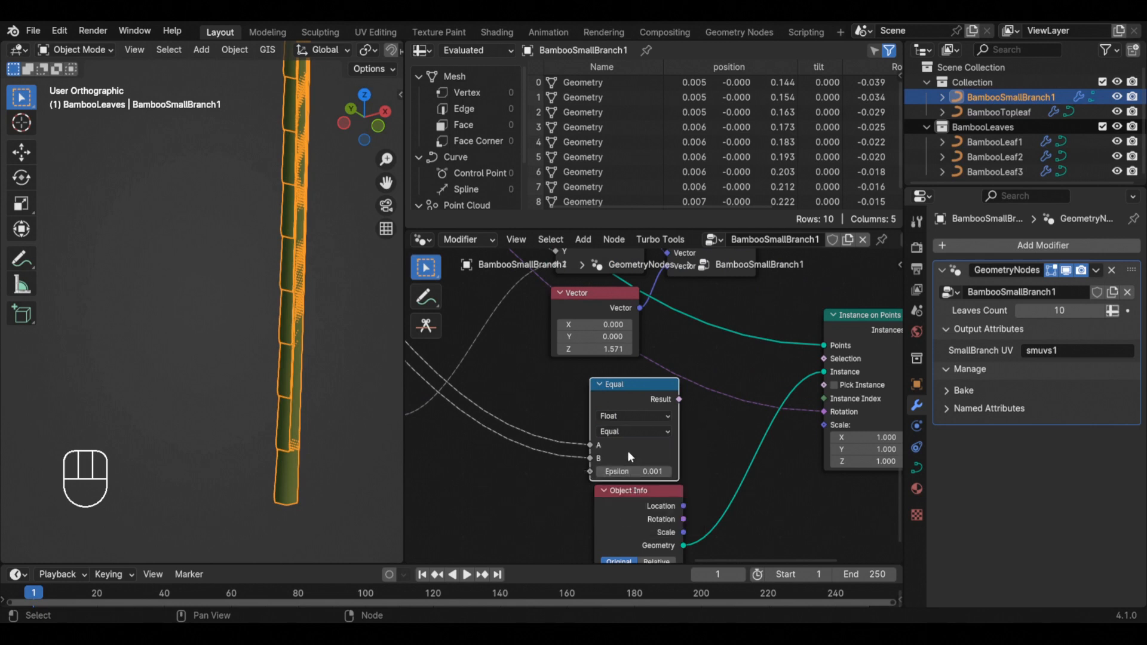
scroll(627, 456, down, 2)
middle_drag(628, 457, 706, 433)
scroll(748, 436, down, 3)
scroll(753, 430, up, 2)
drag(698, 423, 803, 393)
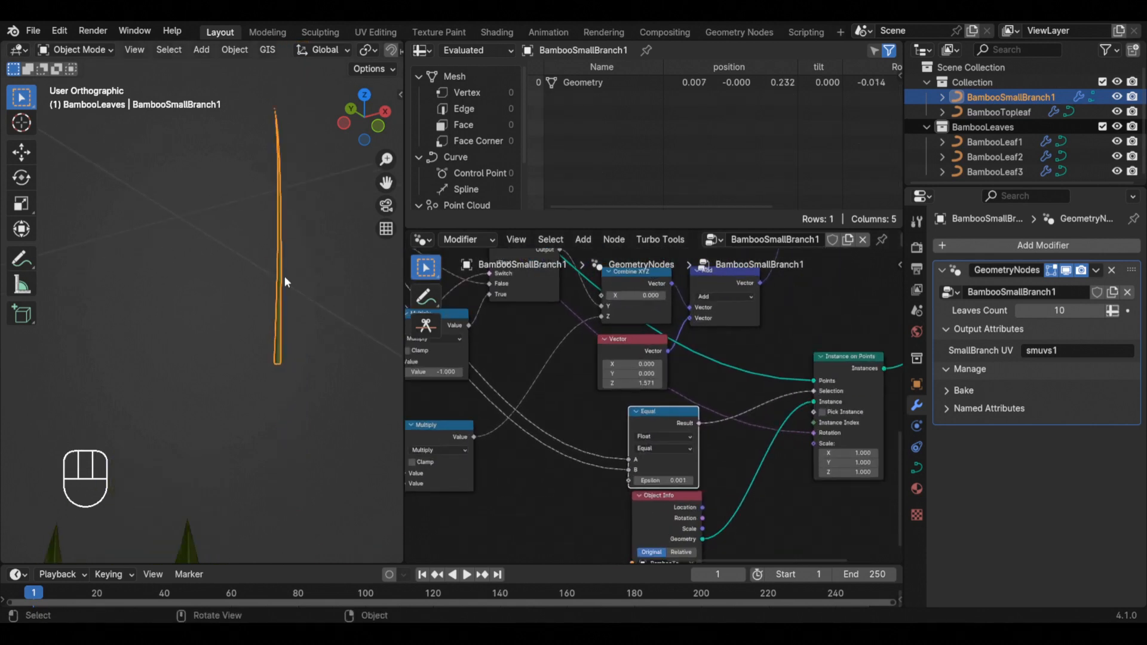
middle_drag(284, 276, 281, 131)
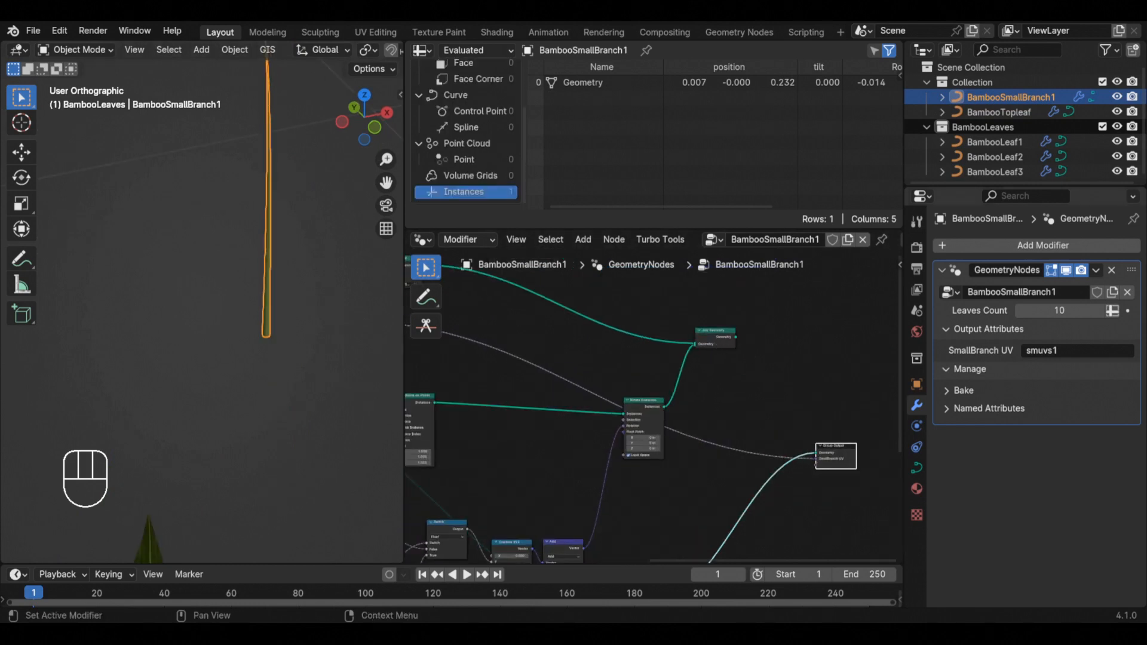
Return Group Output beside Join Geometry and route the top leaf instances through Join Geometry into the output.
scroll(800, 350, up, 5)
drag(850, 464, 810, 298)
scroll(732, 317, up, 2)
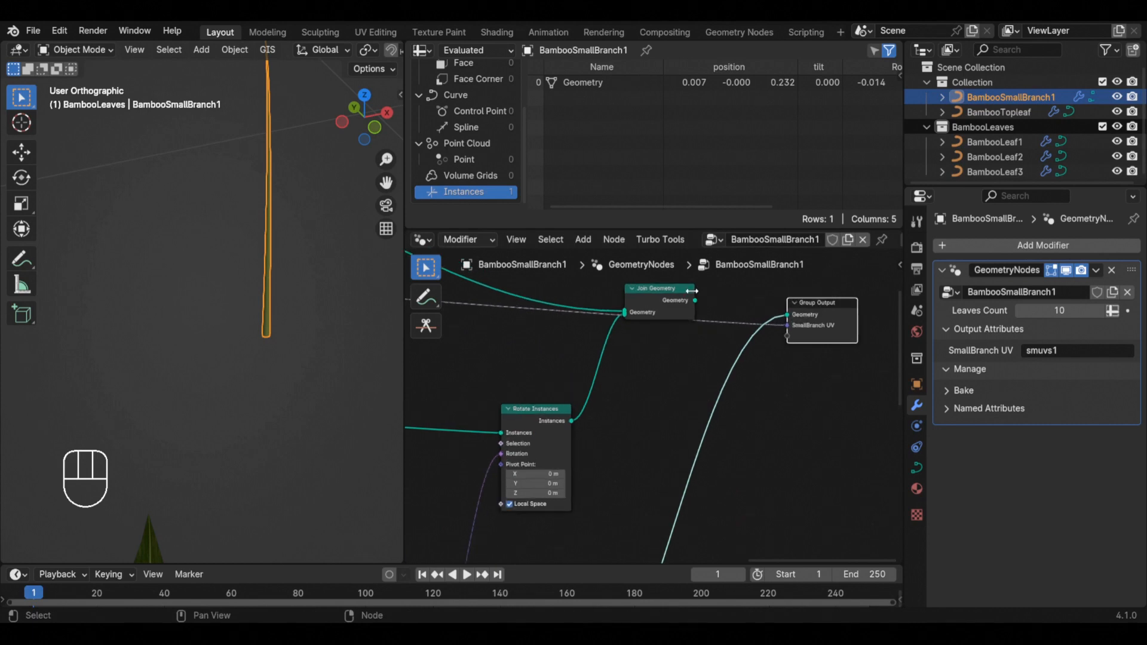
middle_drag(691, 291, 731, 287)
scroll(743, 298, down, 3)
mouse_move(807, 309)
mouse_down()
mouse_move(681, 313)
mouse_move(808, 308)
mouse_up()
drag(702, 296, 722, 313)
middle_drag(326, 382, 290, 253)
key(alt+a)
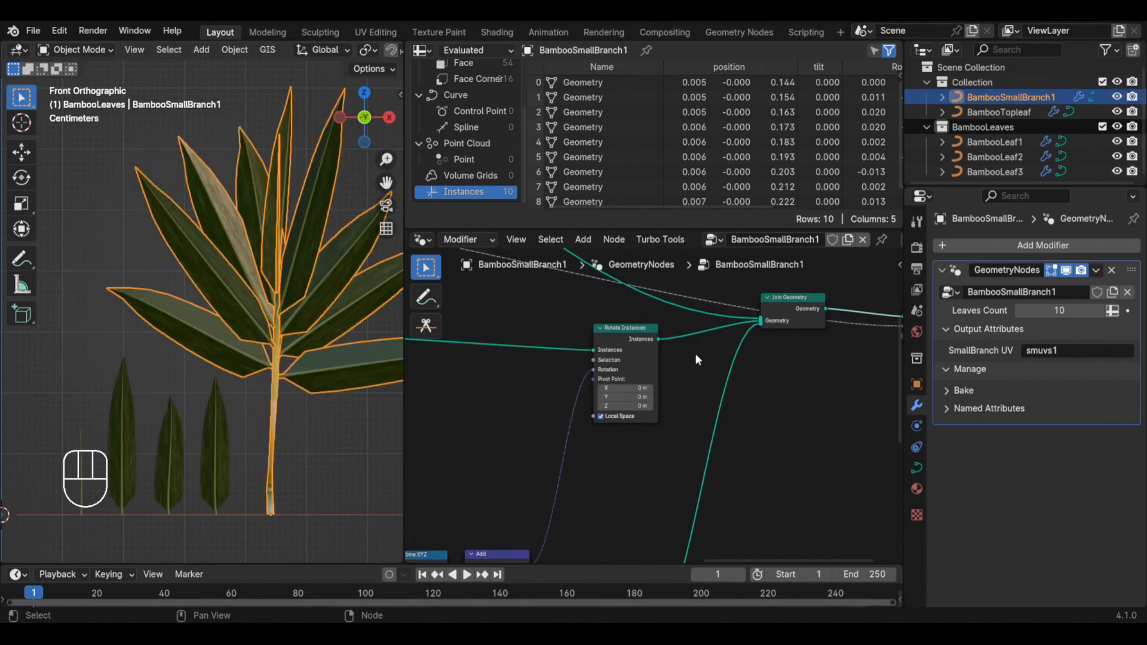
Insert a Scale Instances node between Rotate Instances and Join Geometry, and shift Join Geometry aside to make room.
click(695, 358)
mouse_move(691, 358)
middle_down()
mouse_move(765, 368)
mouse_move(702, 370)
middle_up()
key(shift+a)
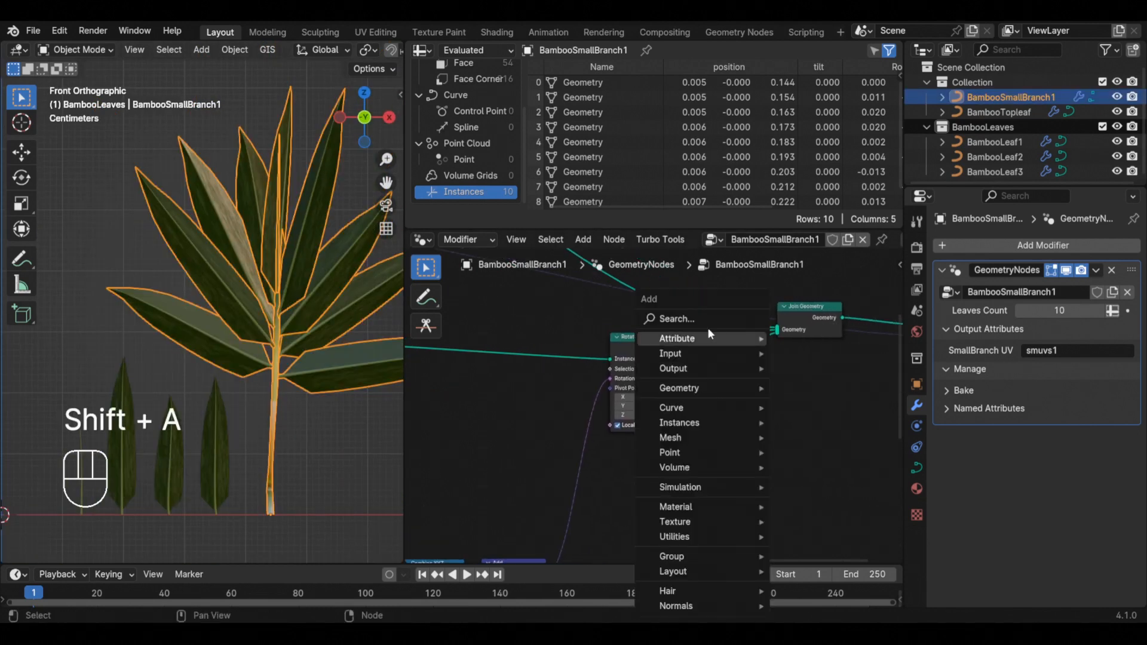
mouse_move(702, 423)
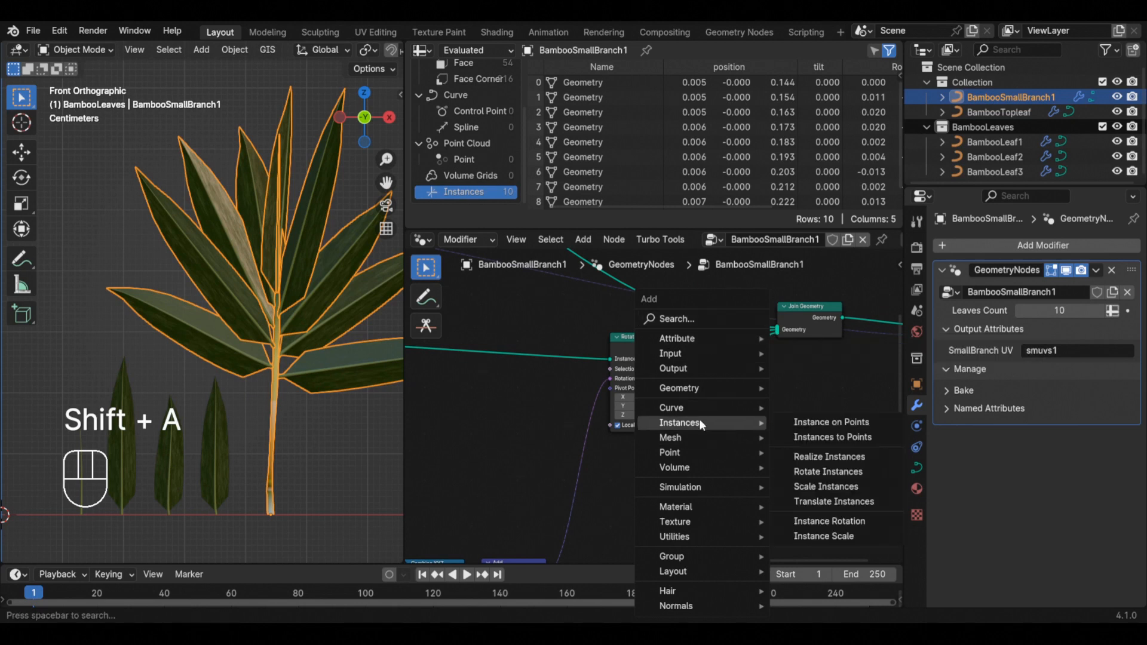
click(823, 487)
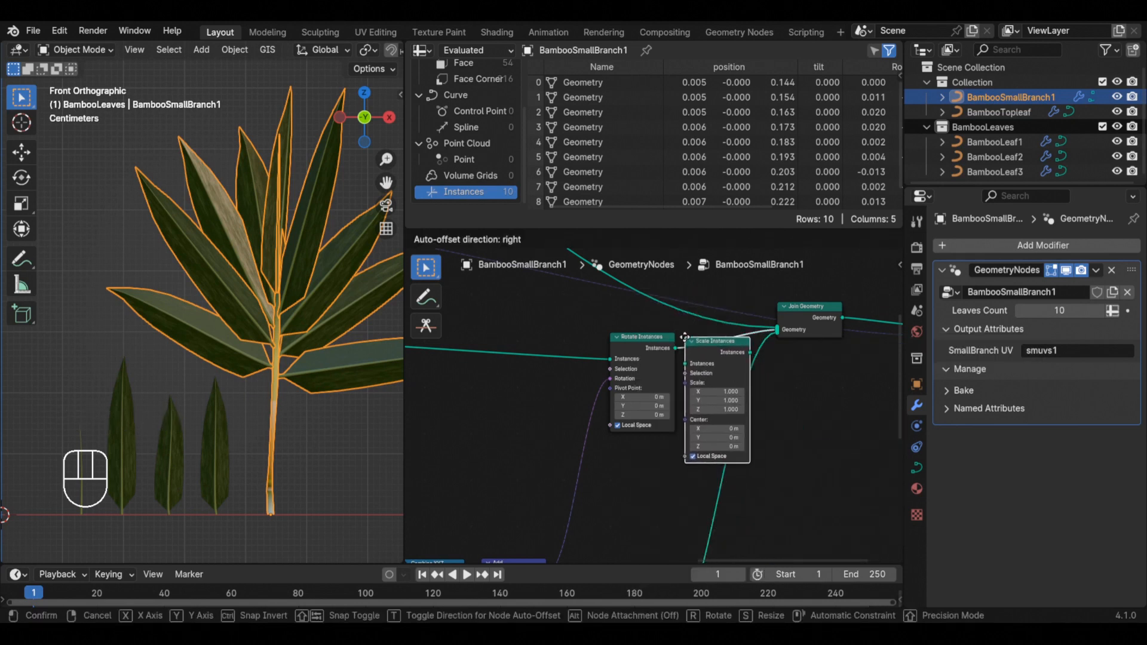
click(687, 342)
drag(839, 329, 865, 338)
Add a Value node below Rotate Instances and connect it to the Scale input of Scale Instances.
middle_drag(691, 456, 697, 403)
scroll(688, 424, up, 2)
key(shift+a)
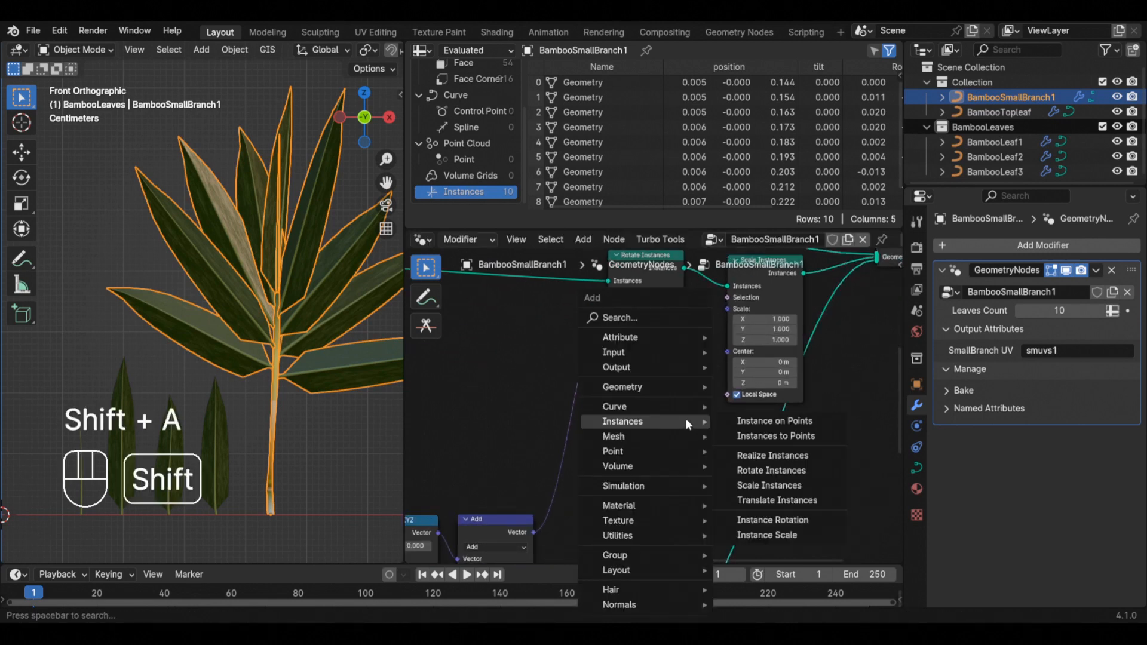
text(va)
click(688, 346)
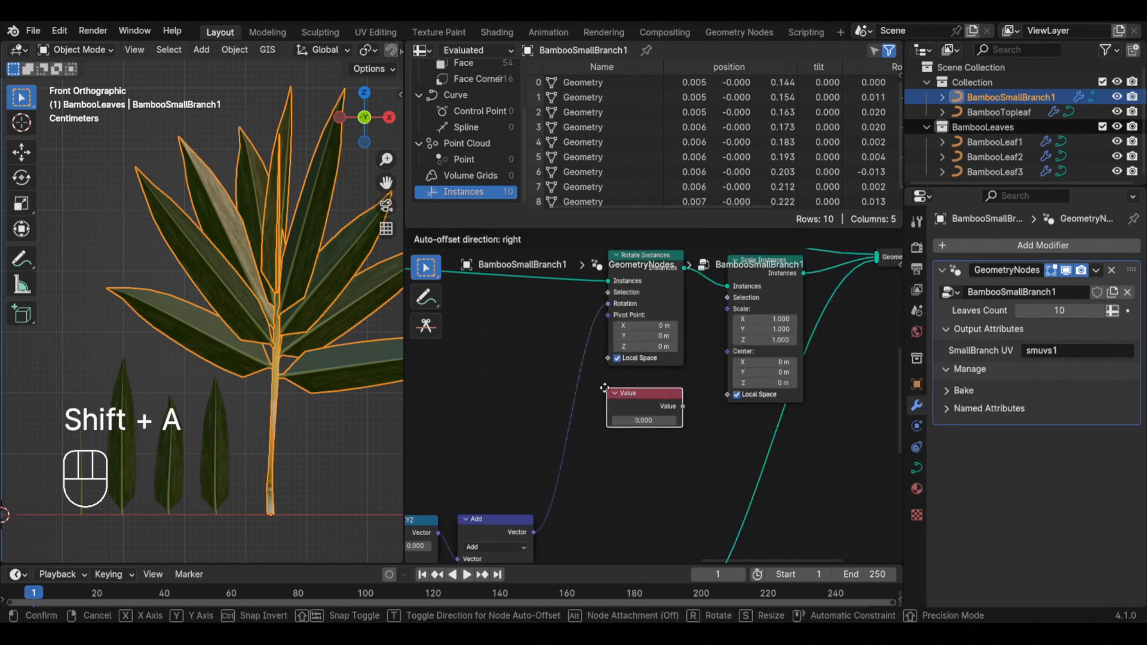
click(677, 405)
drag(678, 404, 728, 309)
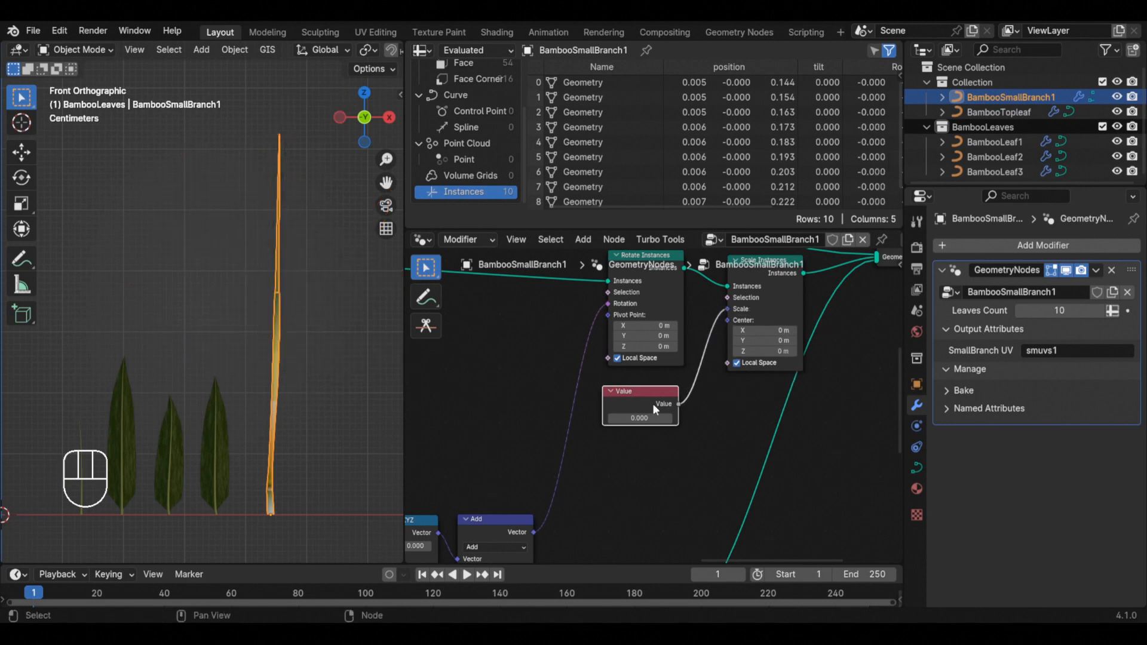
Set the Value node driving the side leaves' scale to 0.700, judging the leaf size on the branch.
scroll(651, 405, up, 1)
drag(630, 420, 683, 420)
middle_drag(323, 375, 261, 375)
scroll(256, 334, up, 1)
middle_drag(256, 334, 335, 356)
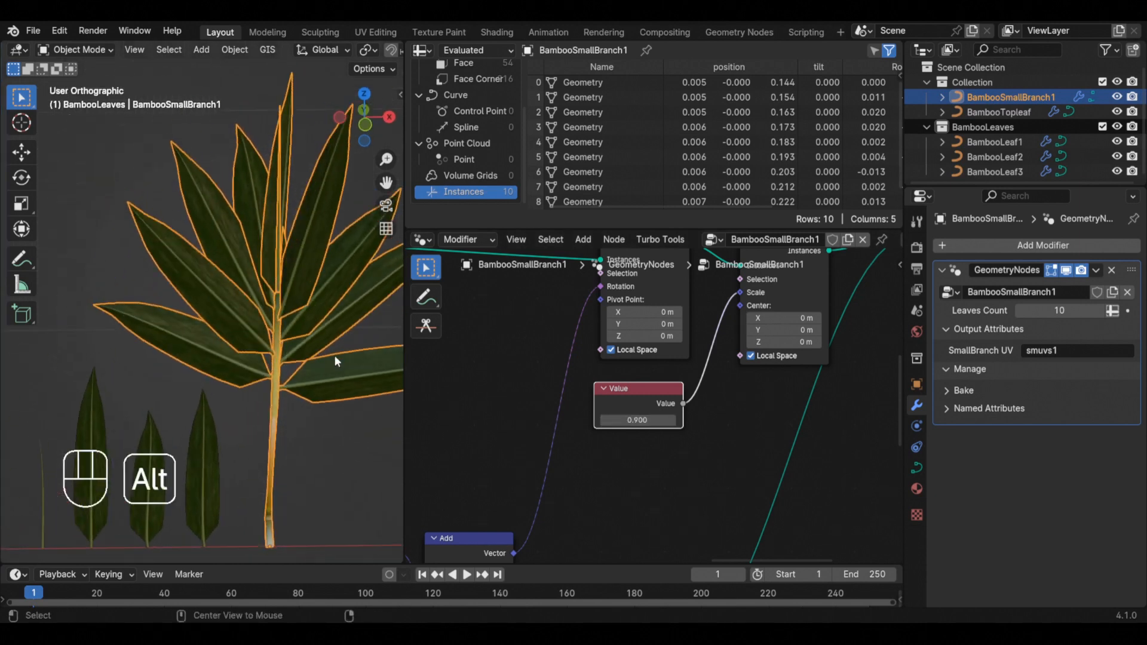
key(alt+a)
mouse_move(639, 420)
mouse_down()
mouse_move(615, 421)
mouse_move(639, 421)
mouse_move(627, 420)
mouse_up()
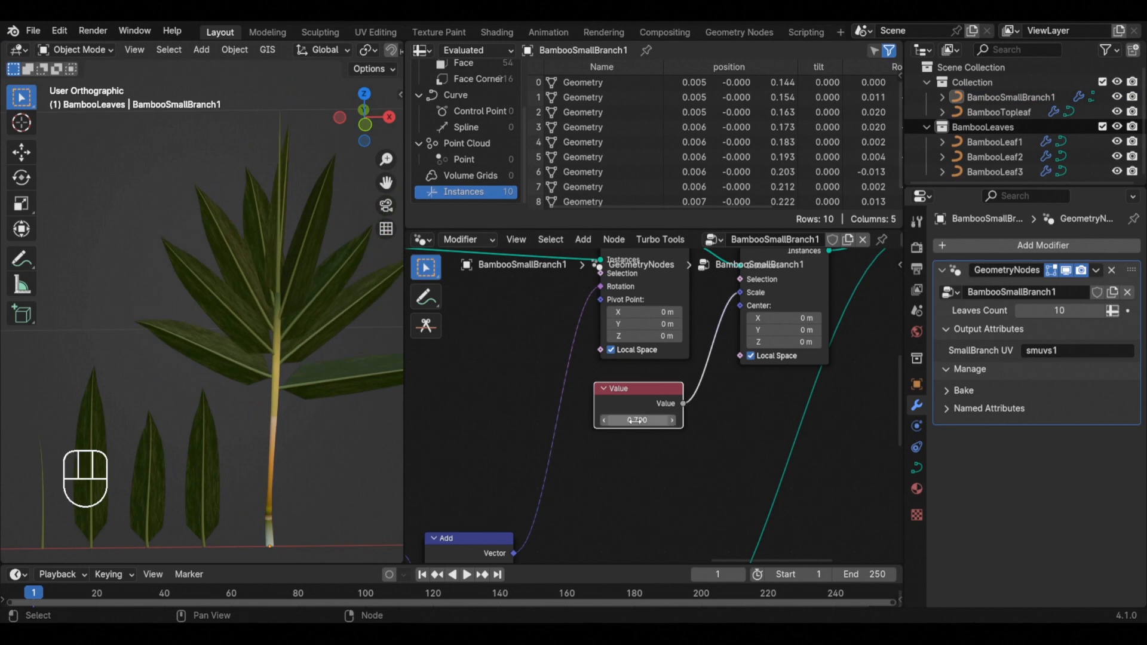
Duplicate Scale Instances and insert the copy between the top leaf's Instance on Points and Join Geometry.
scroll(663, 357, down, 3)
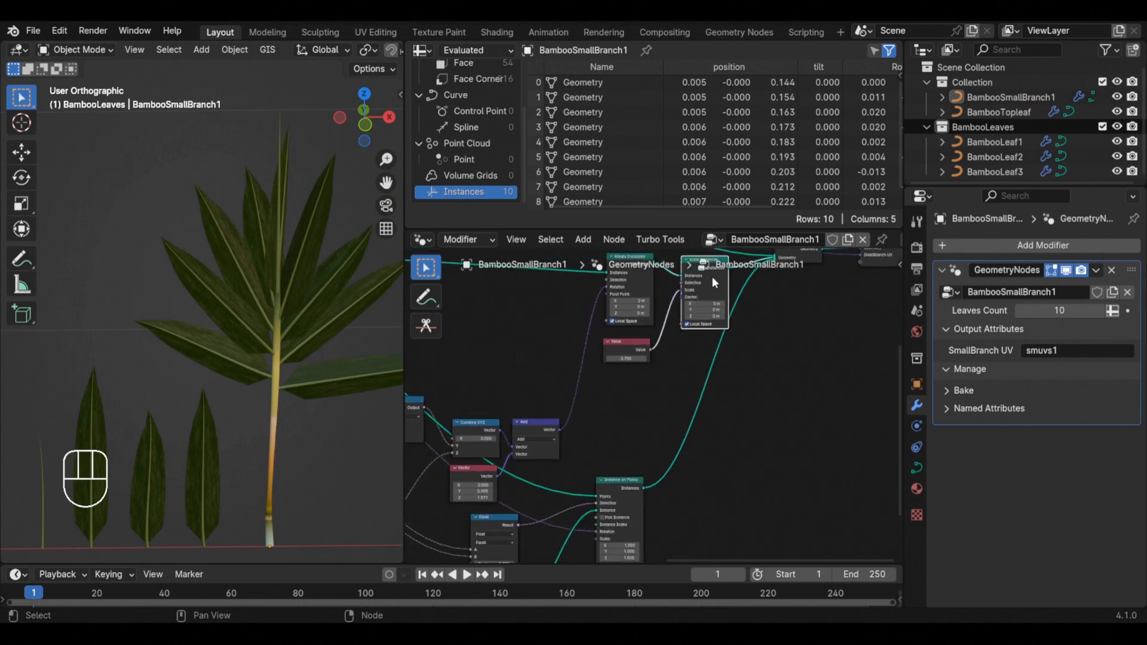
key(shift+d)
click(713, 419)
Duplicate the Value node and connect the copy to the Scale of the top leaf's Scale Instances node.
click(634, 354)
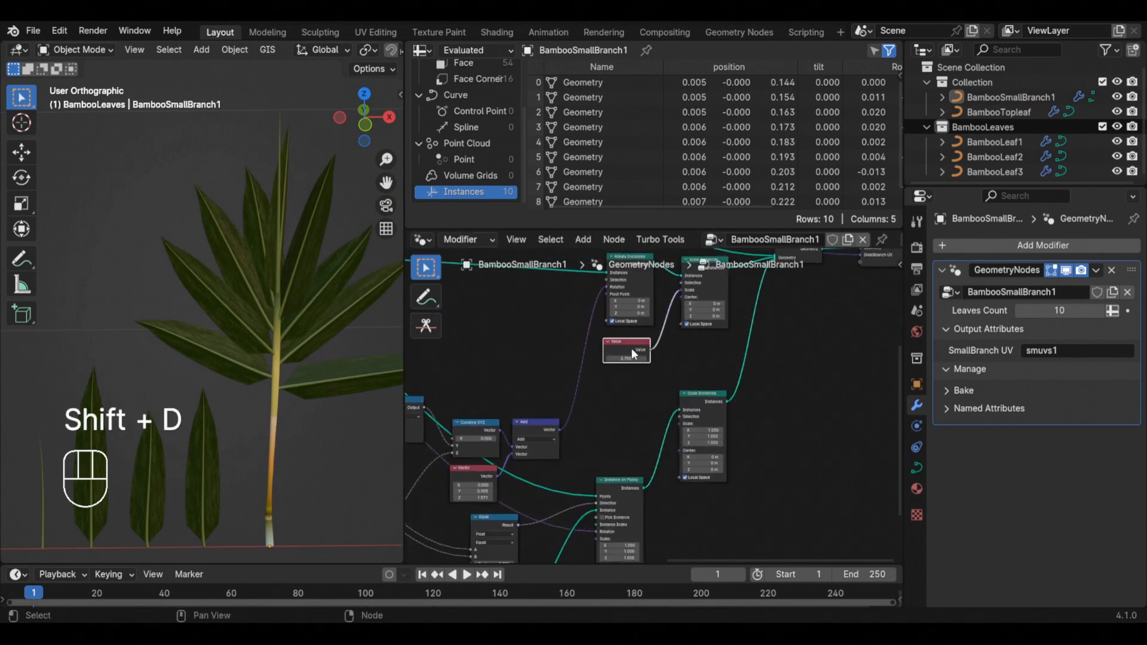
key(shift+d)
click(622, 444)
scroll(641, 450, up, 2)
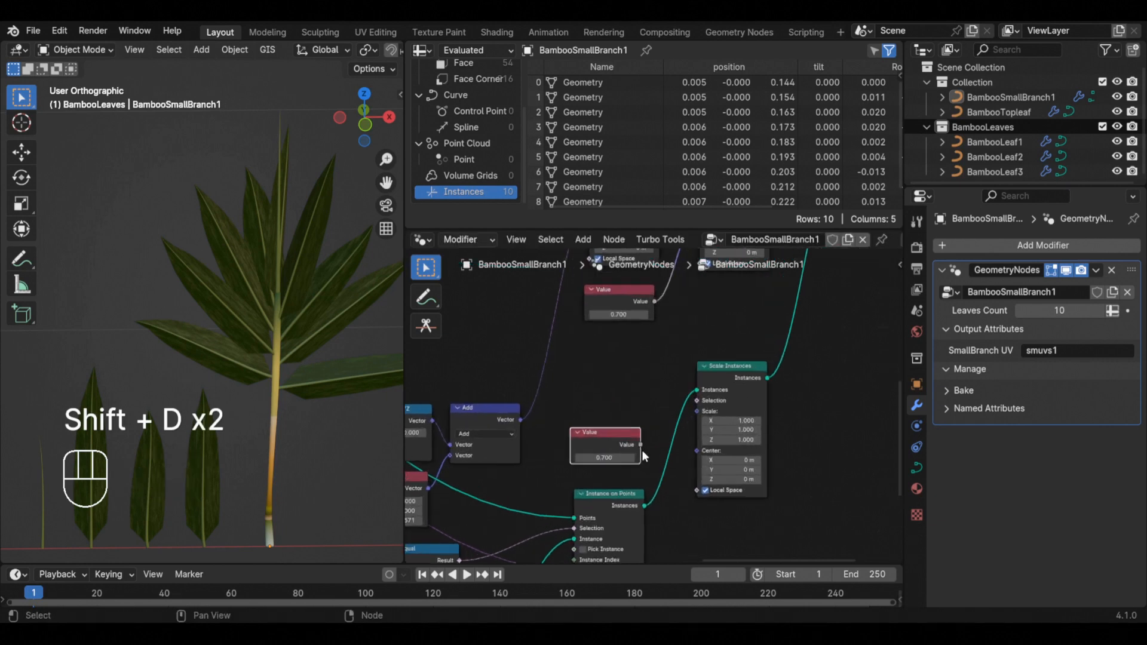
drag(641, 445, 699, 412)
Set the top leaf's scale value to 1, fine-tune it slightly upward, and clear the selection.
scroll(604, 458, up, 1)
drag(605, 458, 633, 457)
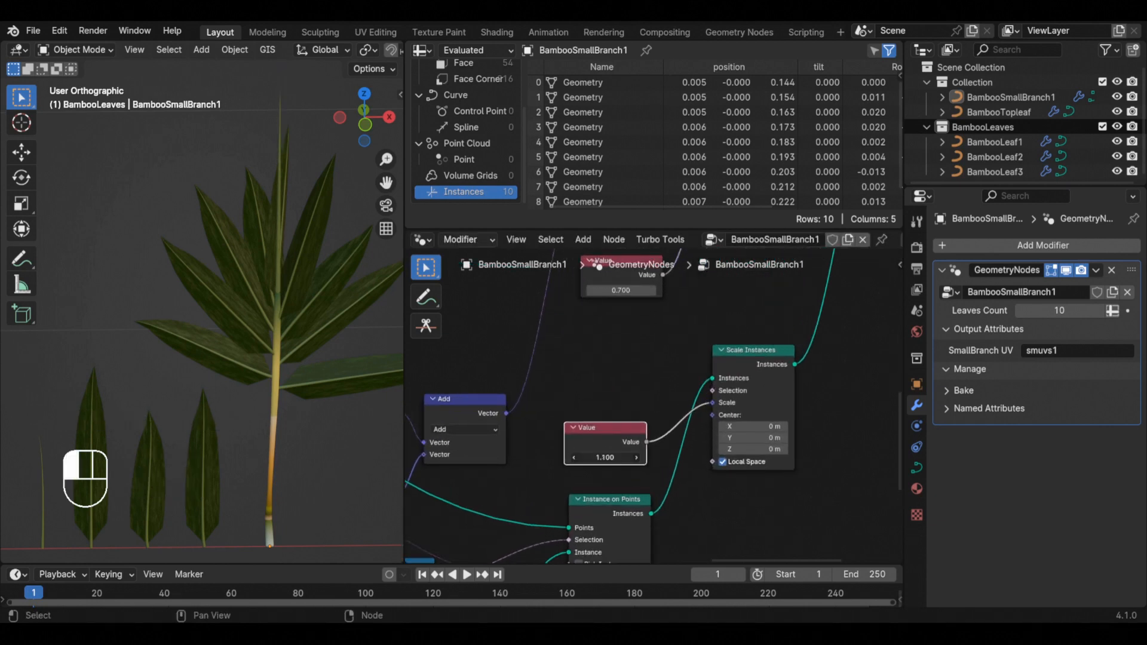
click(603, 458)
text(1)
key(Return)
scroll(258, 381, down, 2)
middle_drag(258, 381, 320, 343)
scroll(321, 342, up, 1)
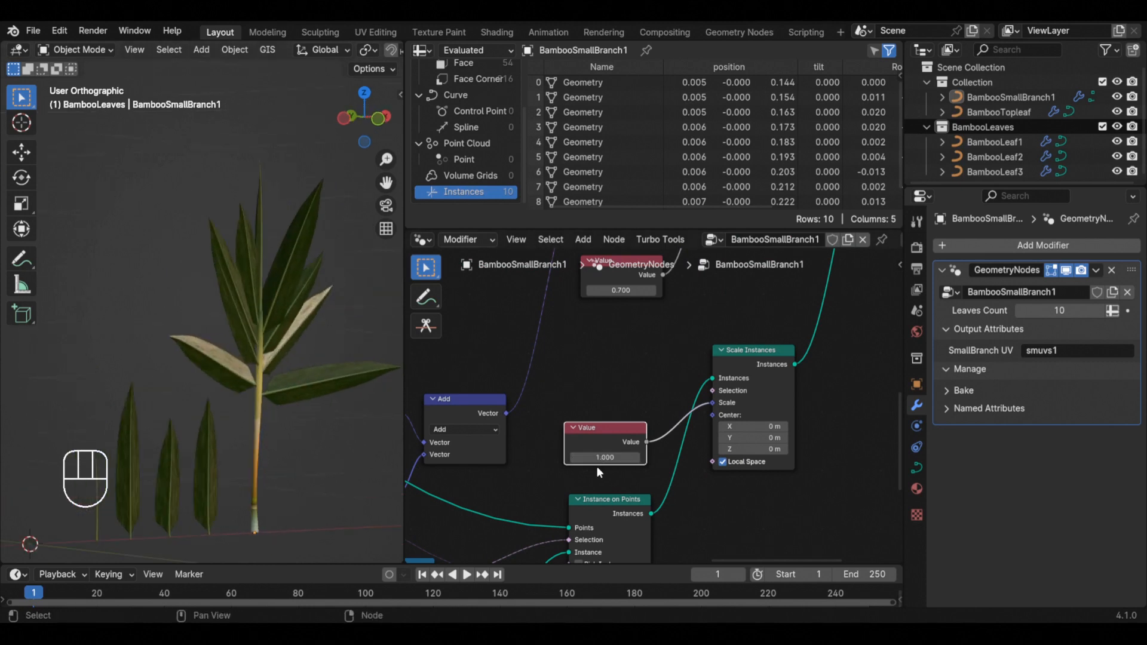
shift+drag(599, 458, 611, 458)
key(alt+a)
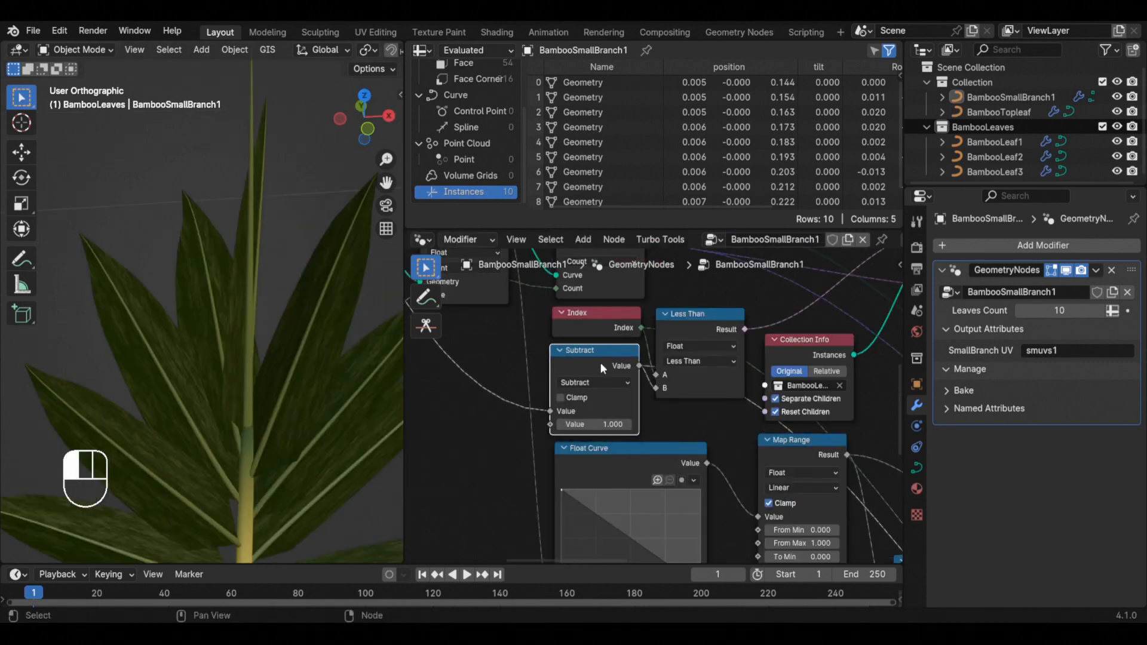
Set the Subtract node's second value to 2 and inspect the leaves around the branch tip.
click(597, 424)
text(2)
key(Return)
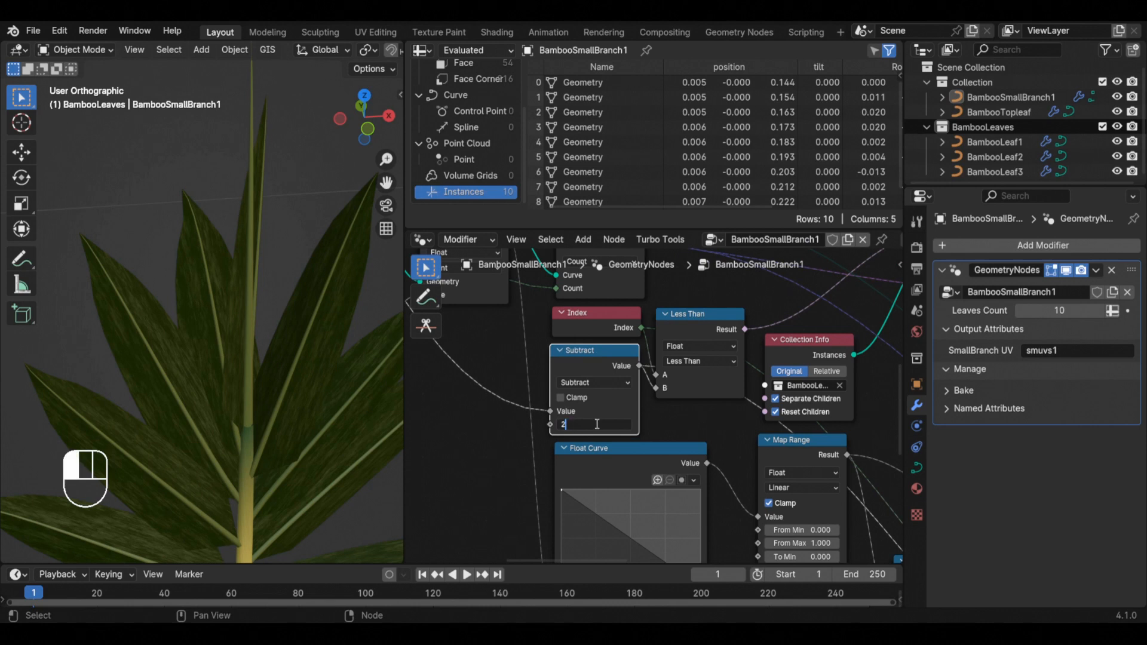
scroll(247, 282, down, 1)
scroll(257, 268, up, 2)
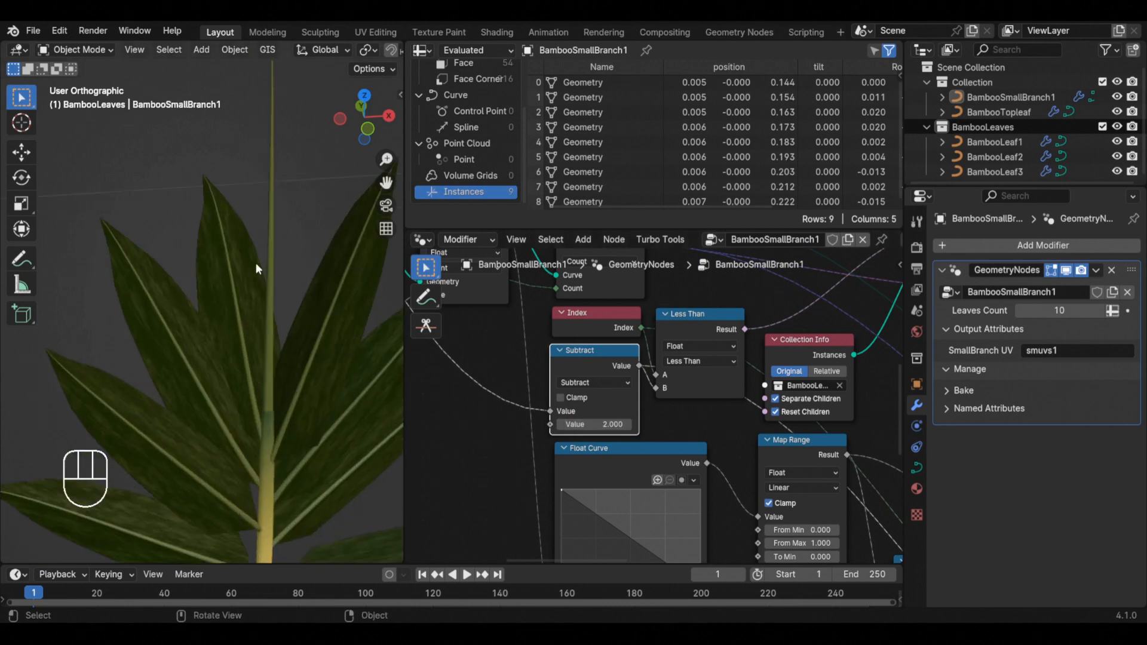
middle_drag(270, 414, 255, 386)
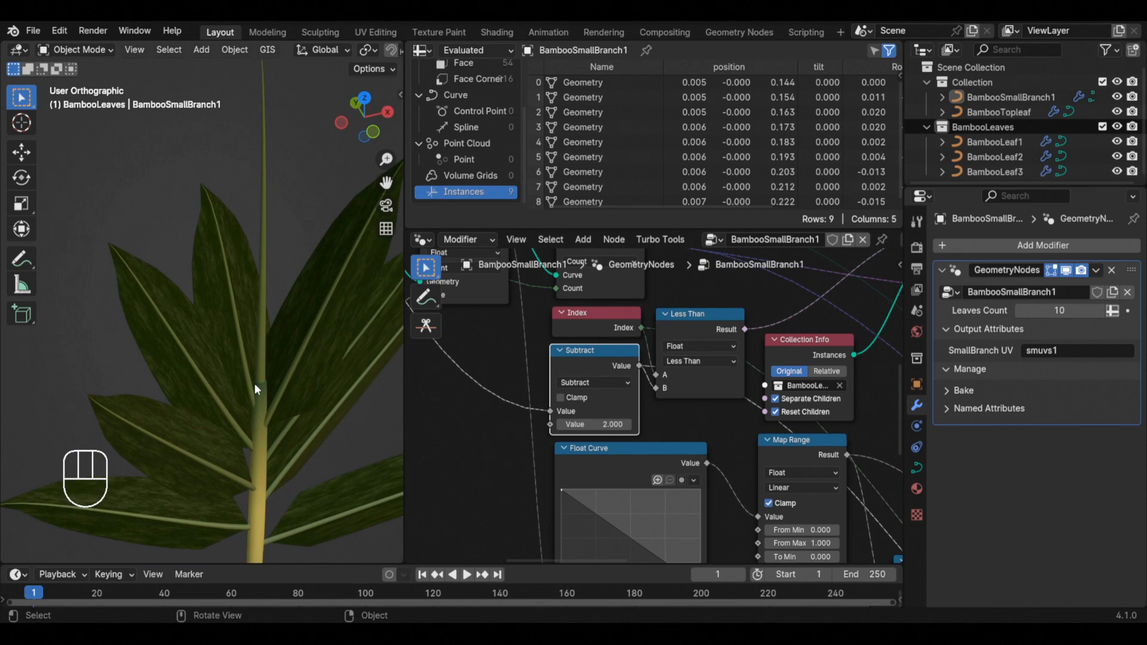
Show the branch from the front, select BambooSmallBranch1, and widen the 3D viewport.
key(KP_1)
click(315, 415)
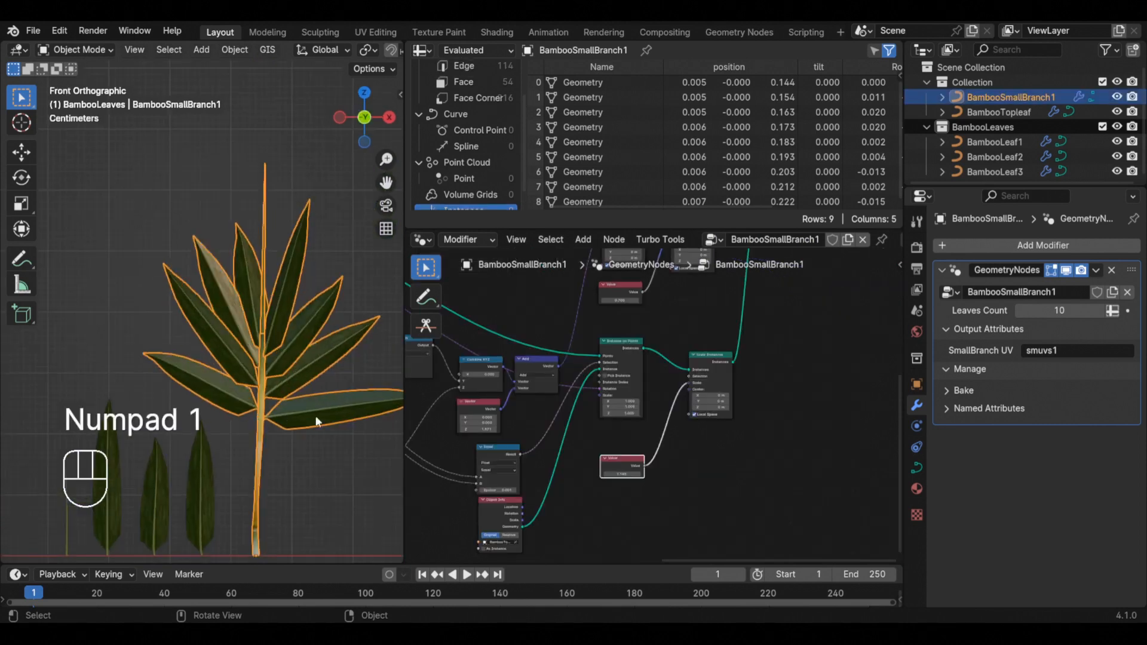
drag(403, 428, 641, 428)
scroll(425, 386, down, 3)
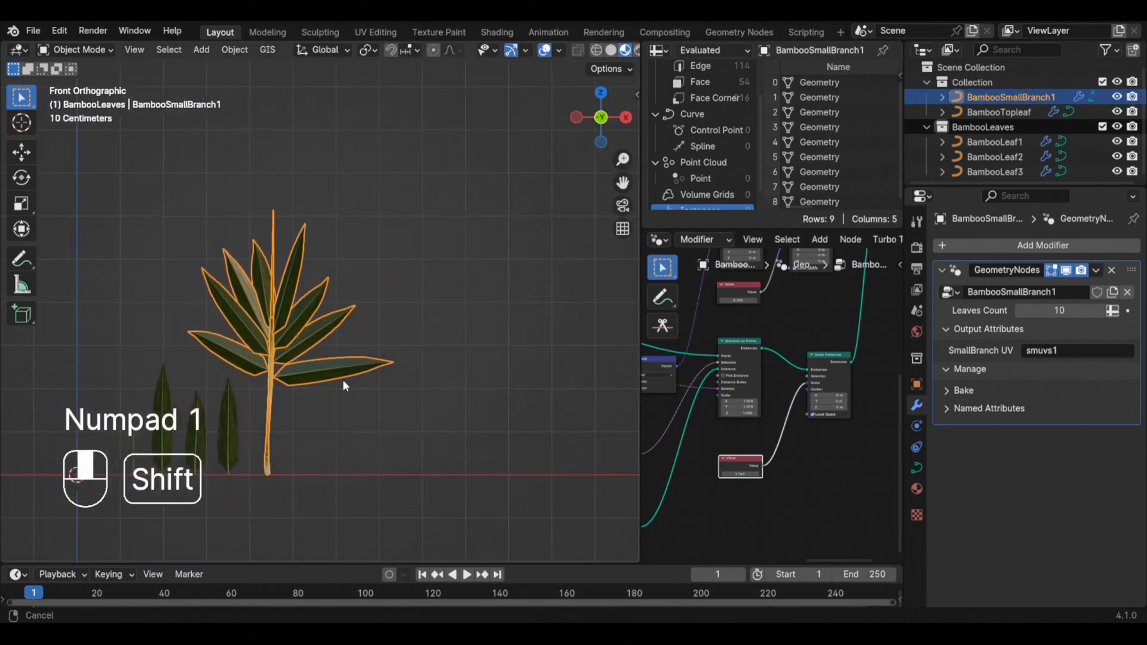
Duplicate BambooSmallBranch1 about 0.4 m along the X axis and rename the copy BambooSmallBranch2.
key(shift+d)
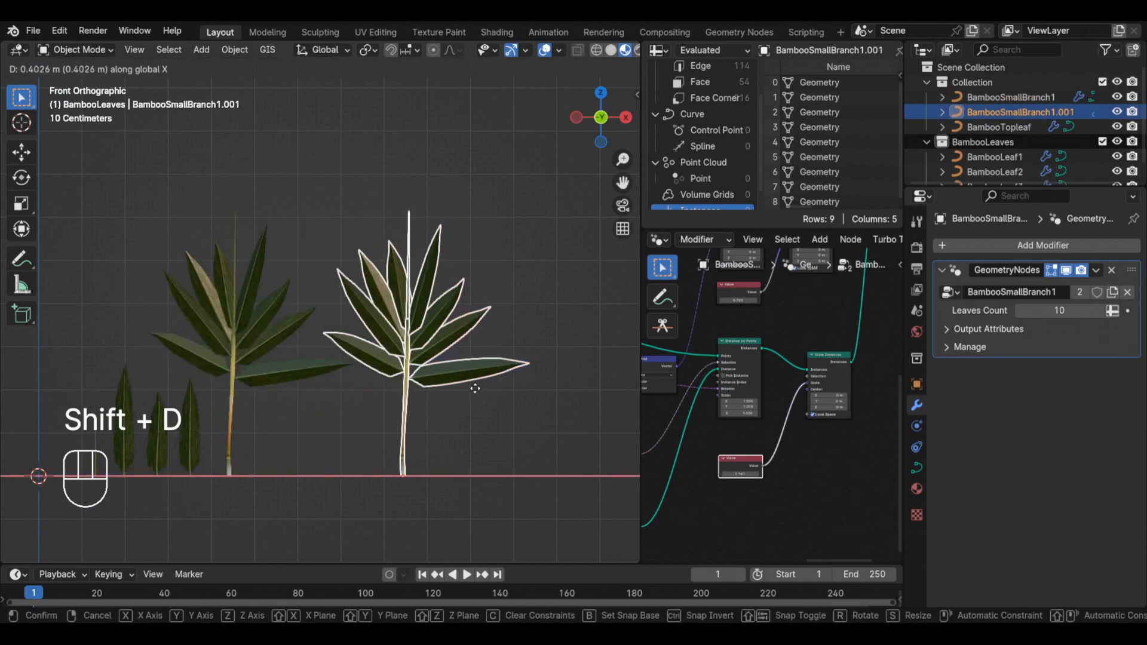
click(472, 393)
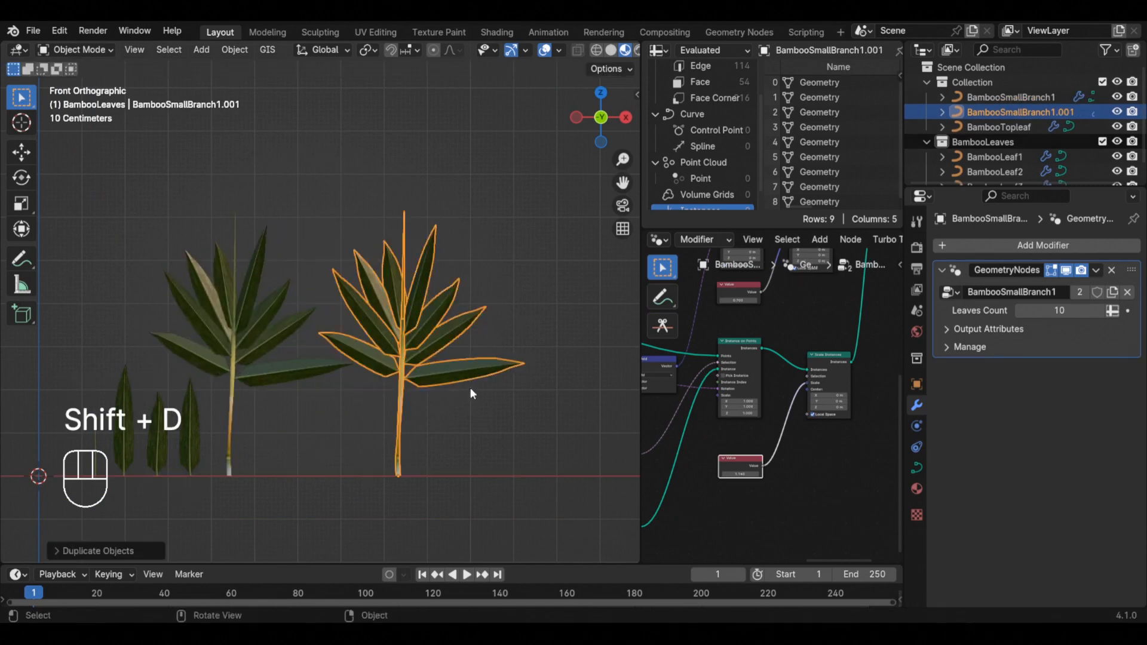
double_click(983, 114)
click(1078, 113)
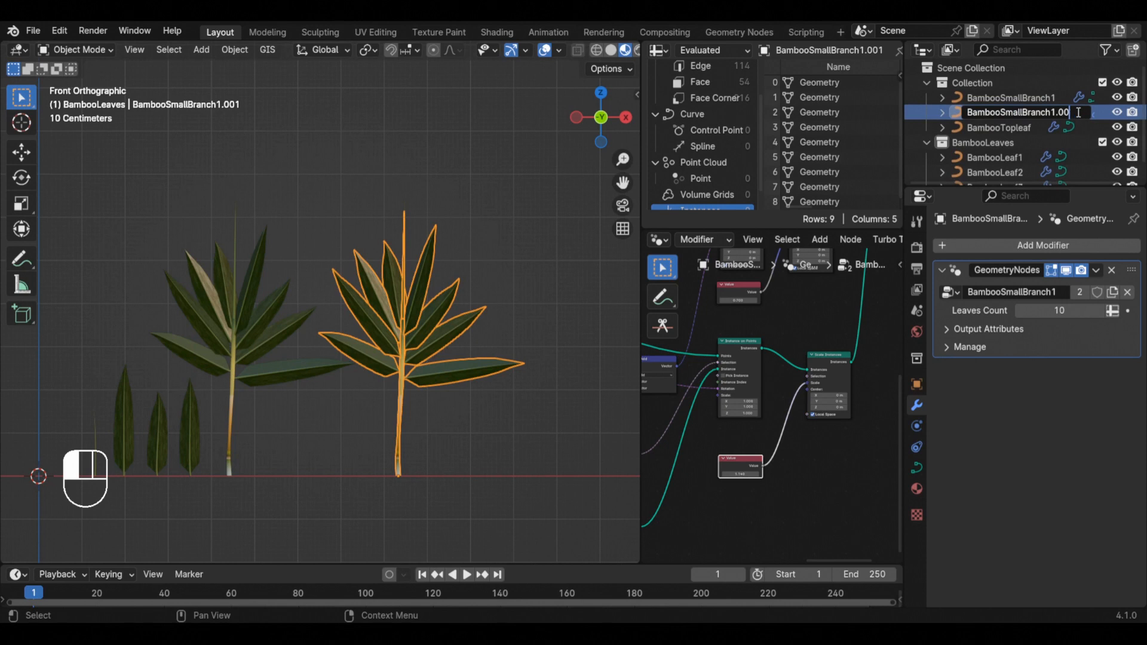
key(BackSpace)
key(BackSpace)
key(BackSpace)
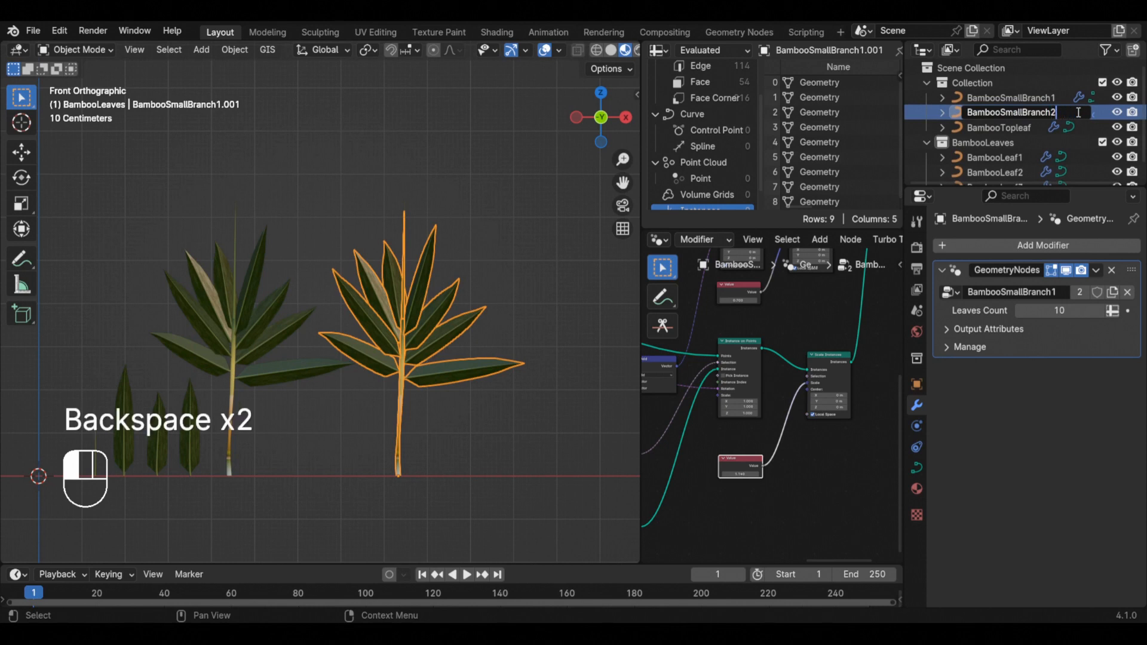
text(2)
In Edit Mode, move and rotate the upper control point of BambooSmallBranch2's curve so the leafy part leans toward the first branch.
key(Tab)
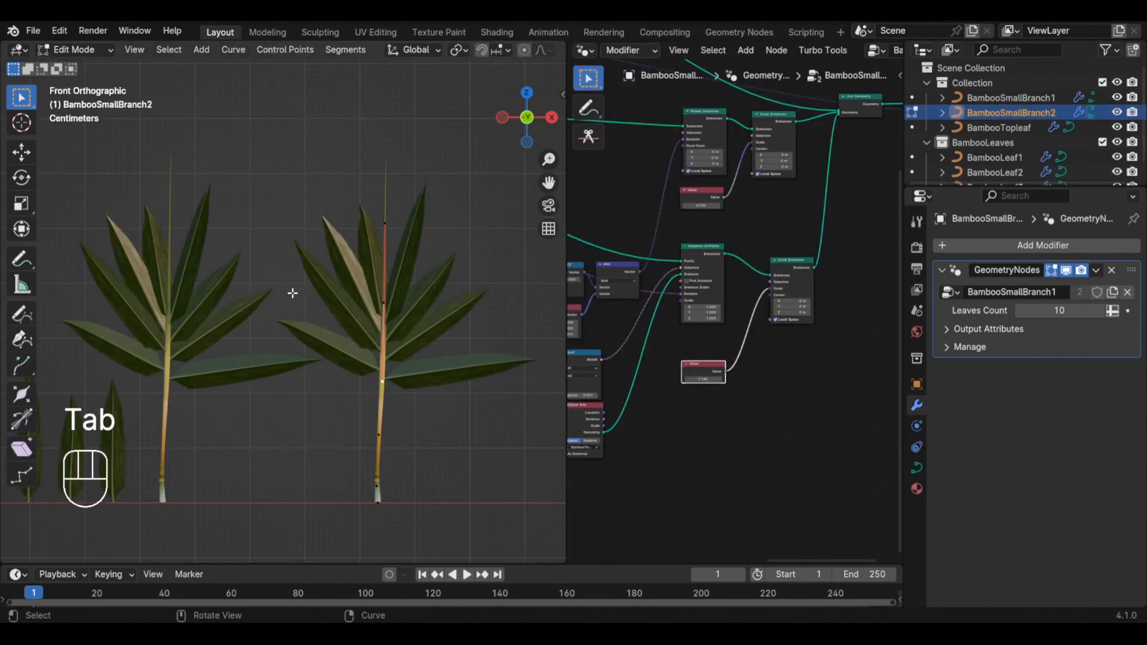
key(g)
click(395, 280)
key(r)
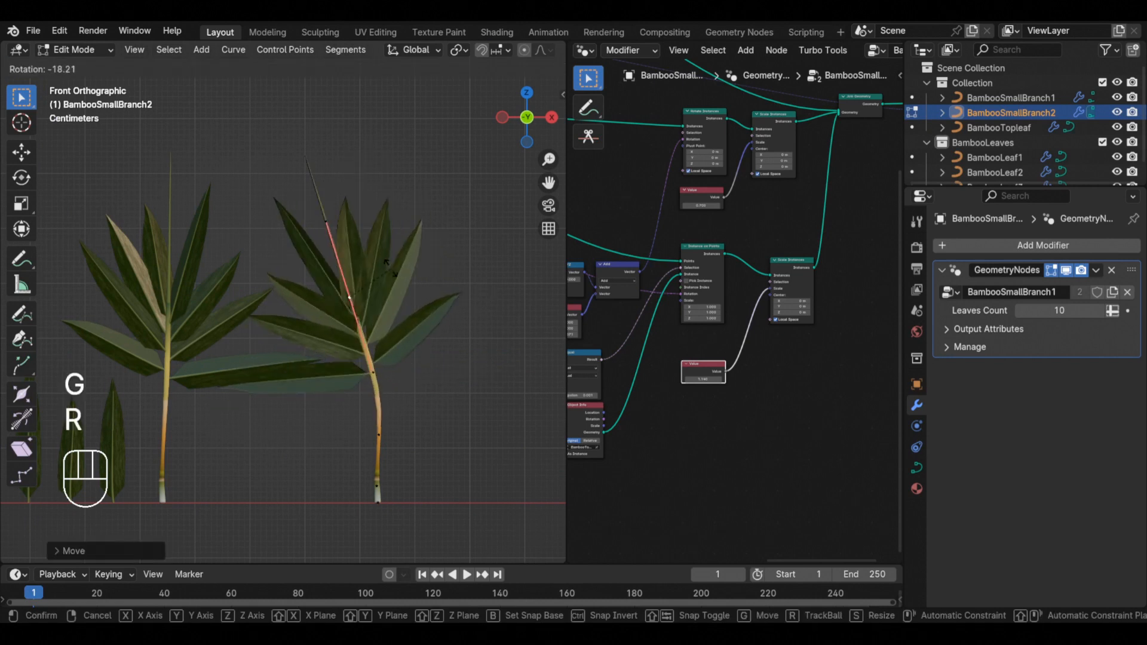
click(385, 266)
key(g)
click(385, 288)
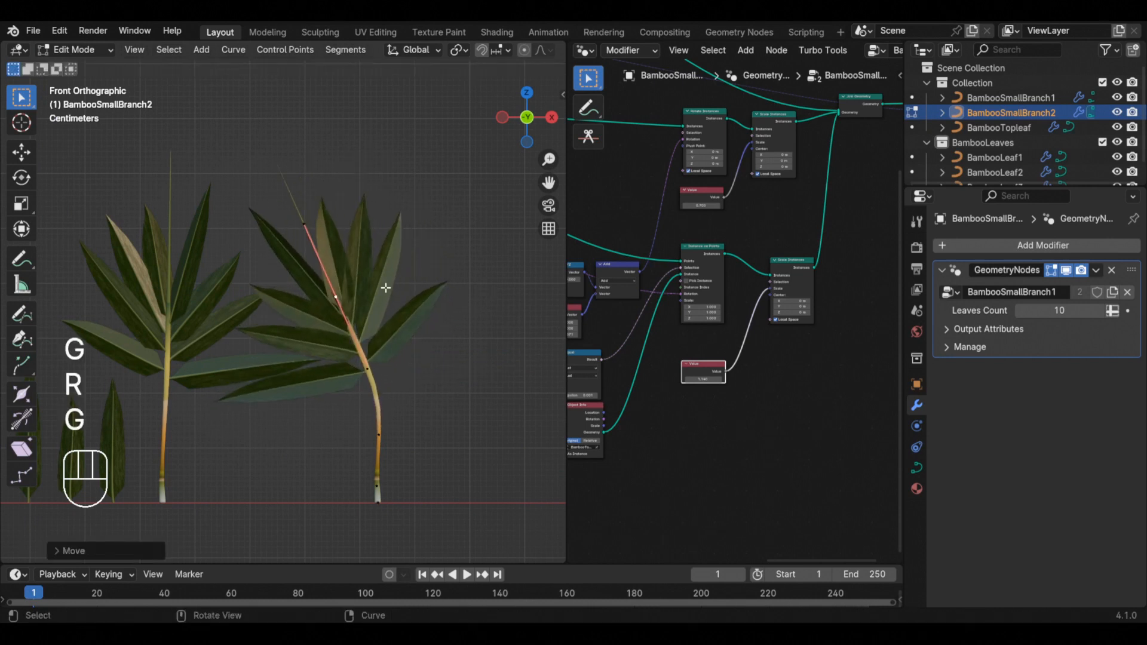
Raise and rotate the control point in the lower half of BambooSmallBranch2's curve to follow the bend.
click(395, 434)
scroll(408, 429, up, 2)
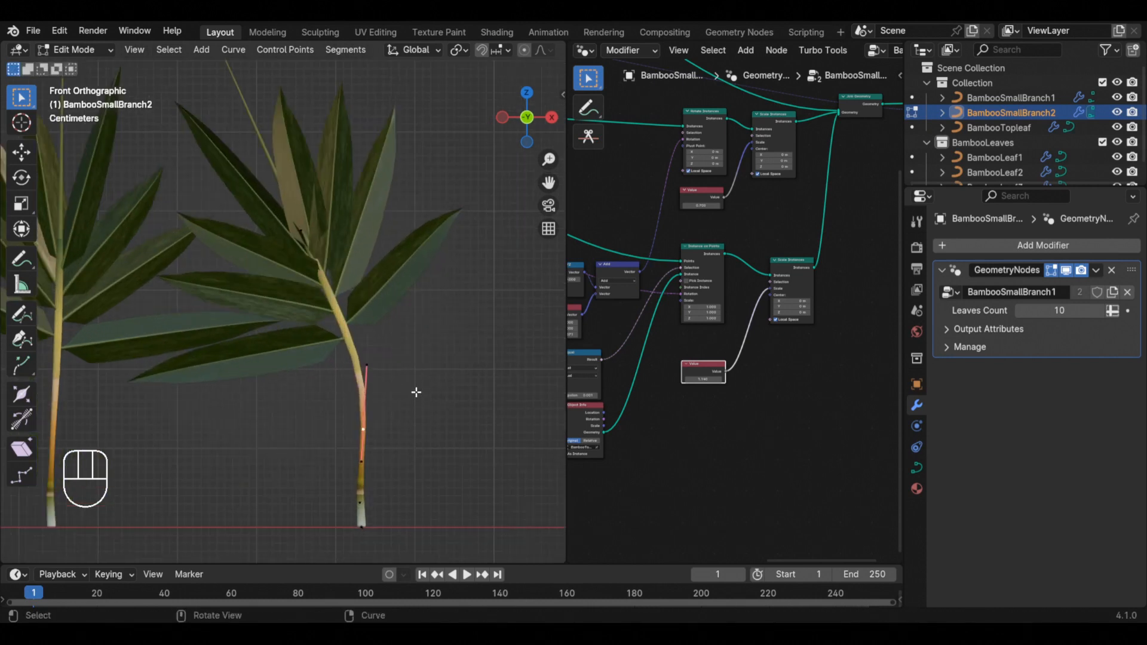
key(g)
click(417, 367)
key(r)
click(409, 363)
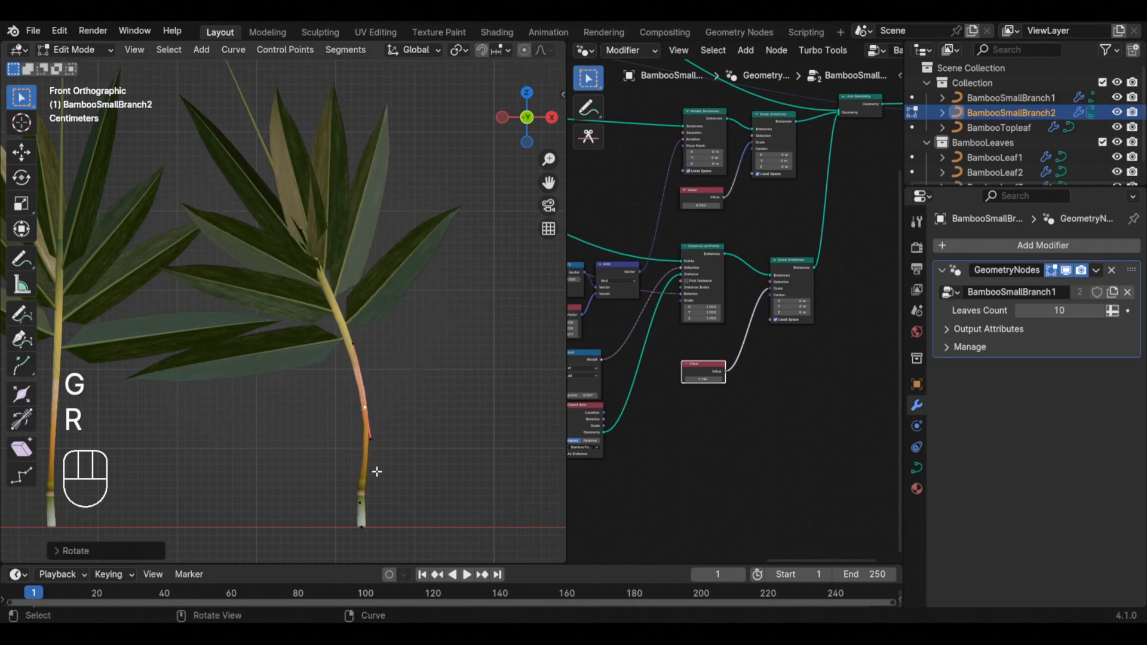
Delete the control point in the lower half of BambooSmallBranch2's curve.
scroll(376, 454, down, 4)
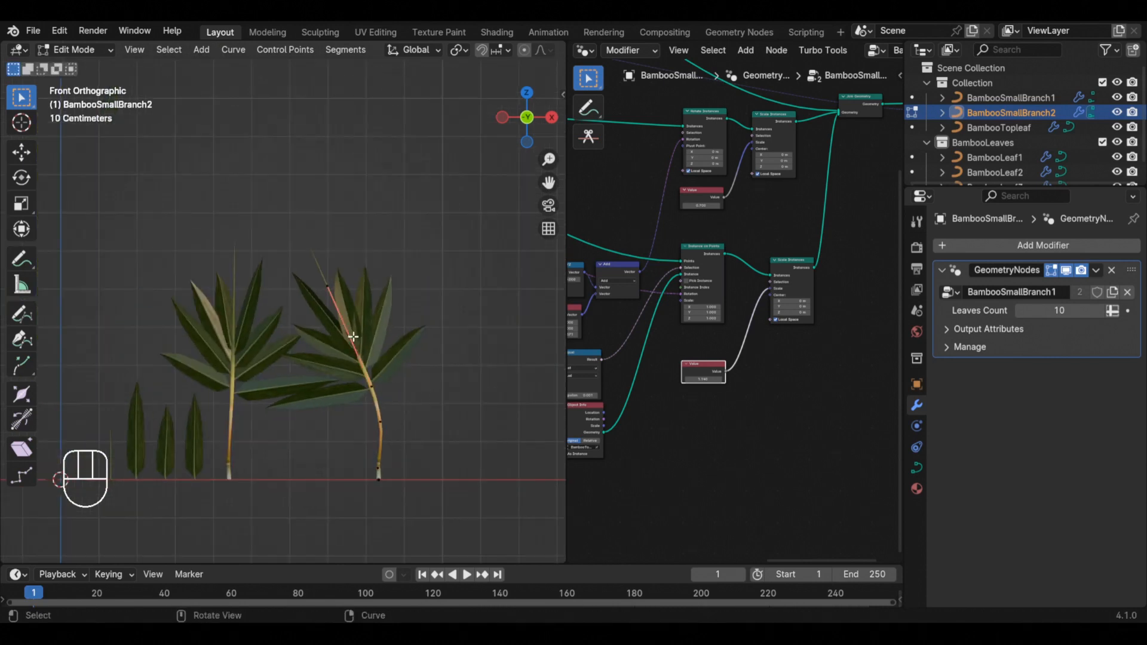
scroll(362, 406, up, 3)
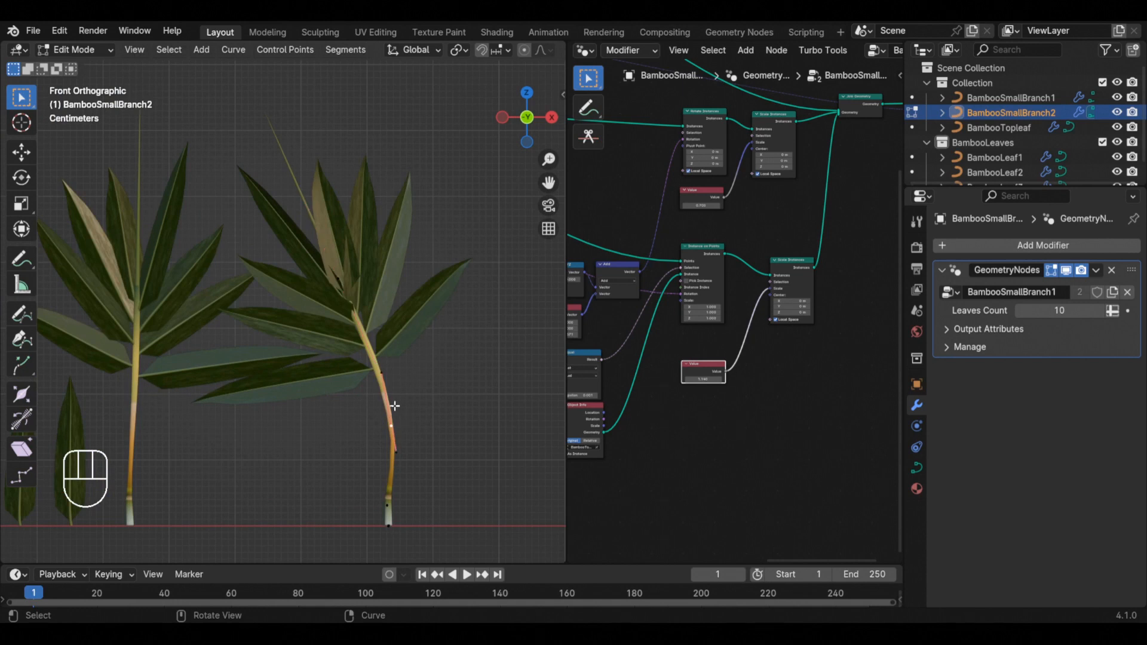
key(x)
click(440, 373)
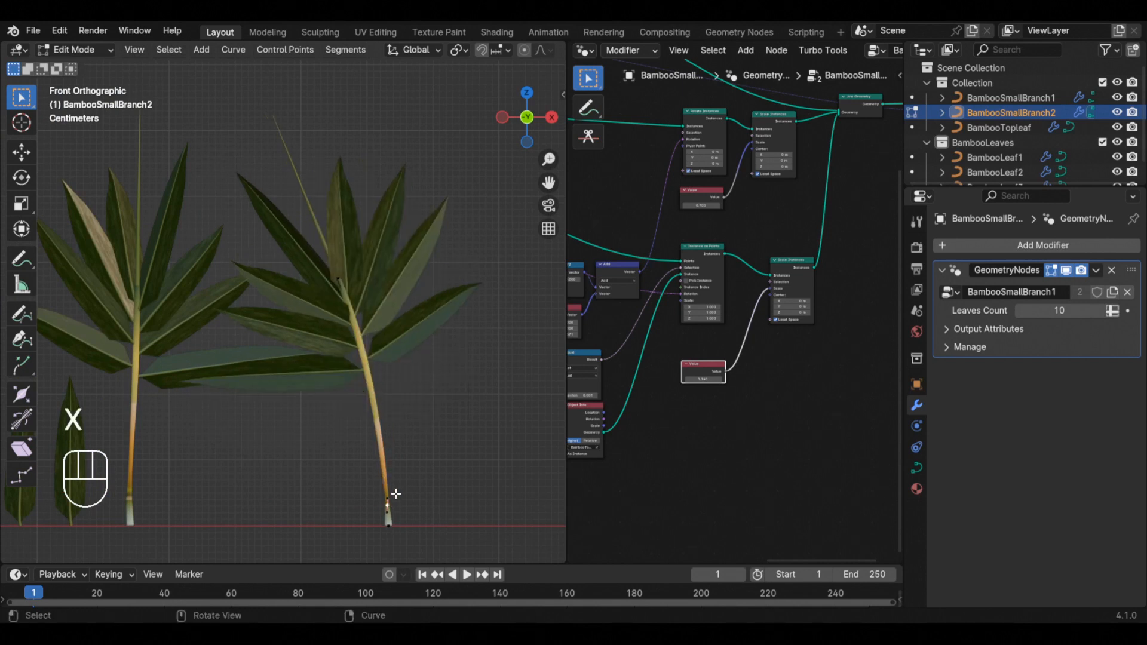
Raise and scale the control point near BambooSmallBranch2's base to smooth the stem's bend, and return to Object Mode.
key(g)
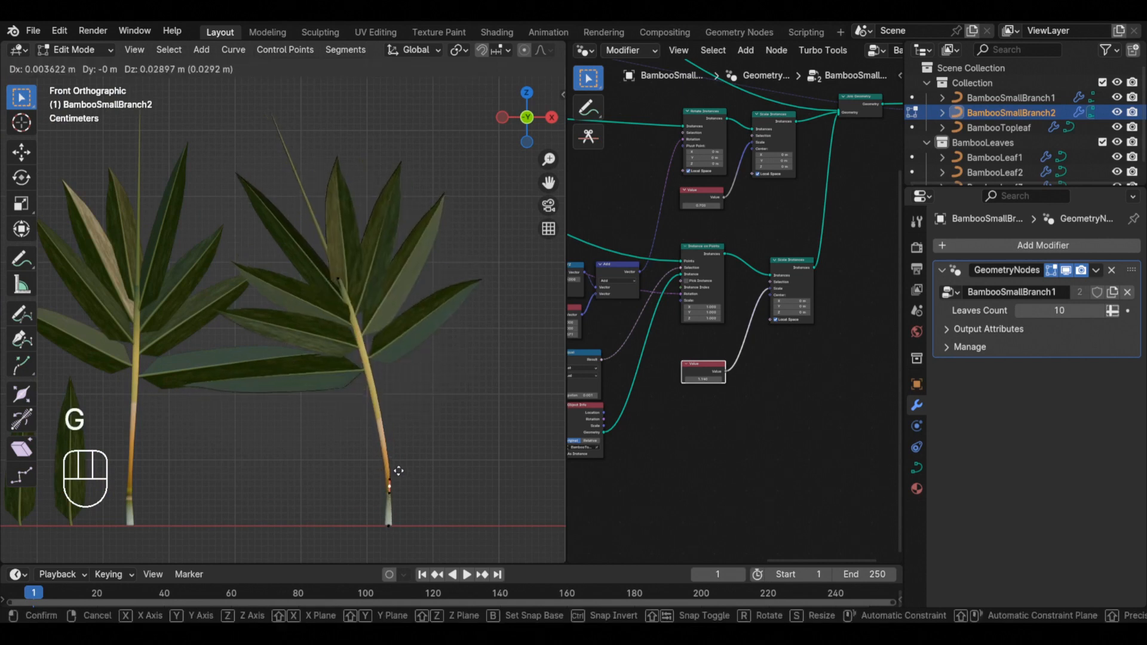
click(415, 451)
key(s)
key(g)
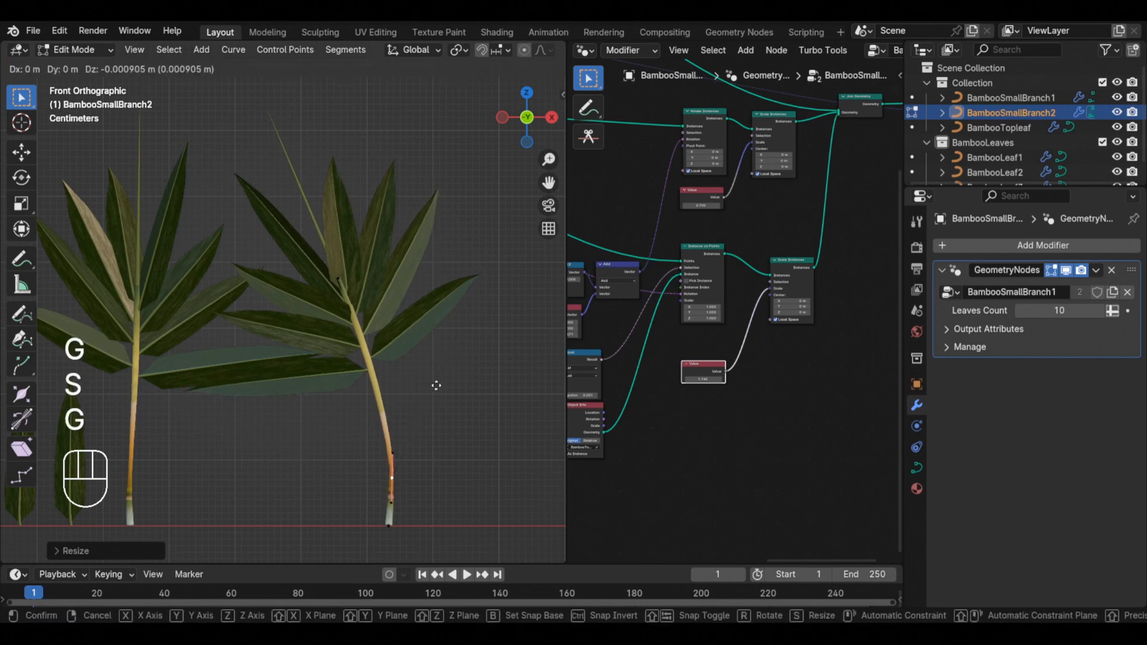
click(431, 387)
scroll(432, 387, down, 2)
key(Tab)
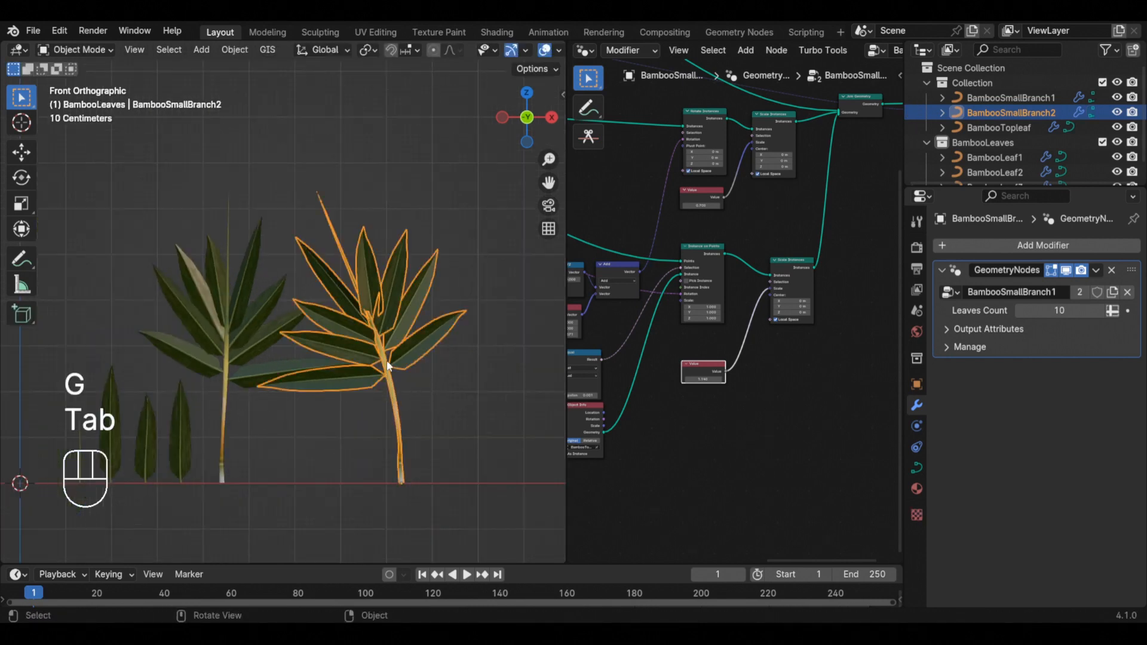
Duplicate BambooSmallBranch2 about 0.3 m along the X axis as a third branch.
key(alt+a)
click(387, 359)
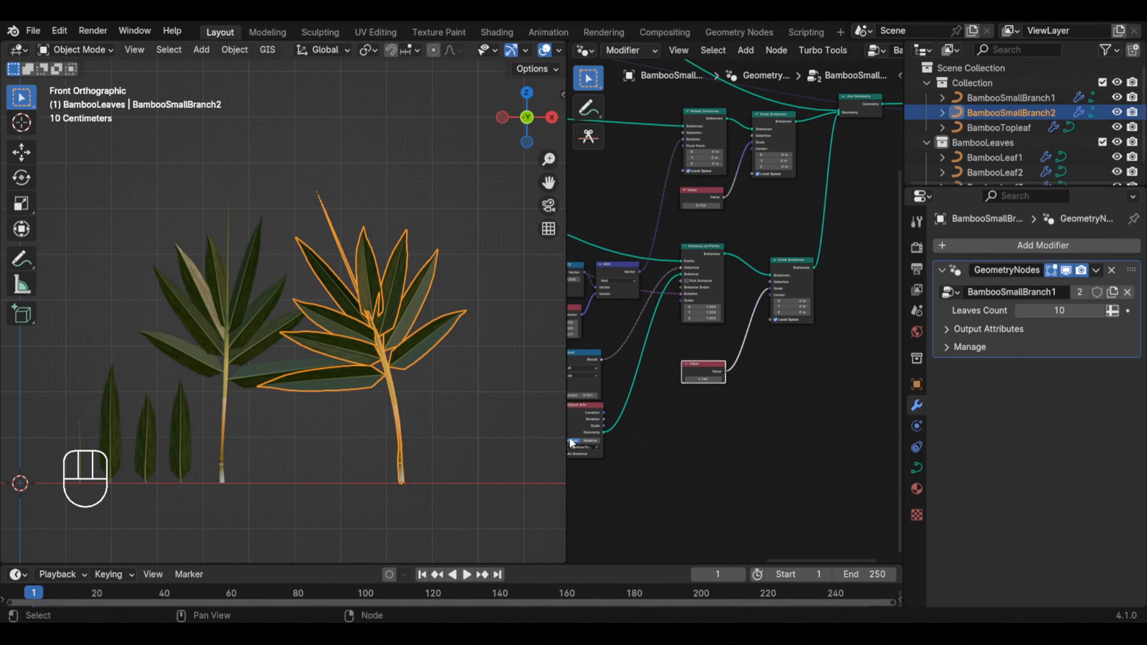
shift+middle_drag(423, 415, 279, 386)
key(shift+d)
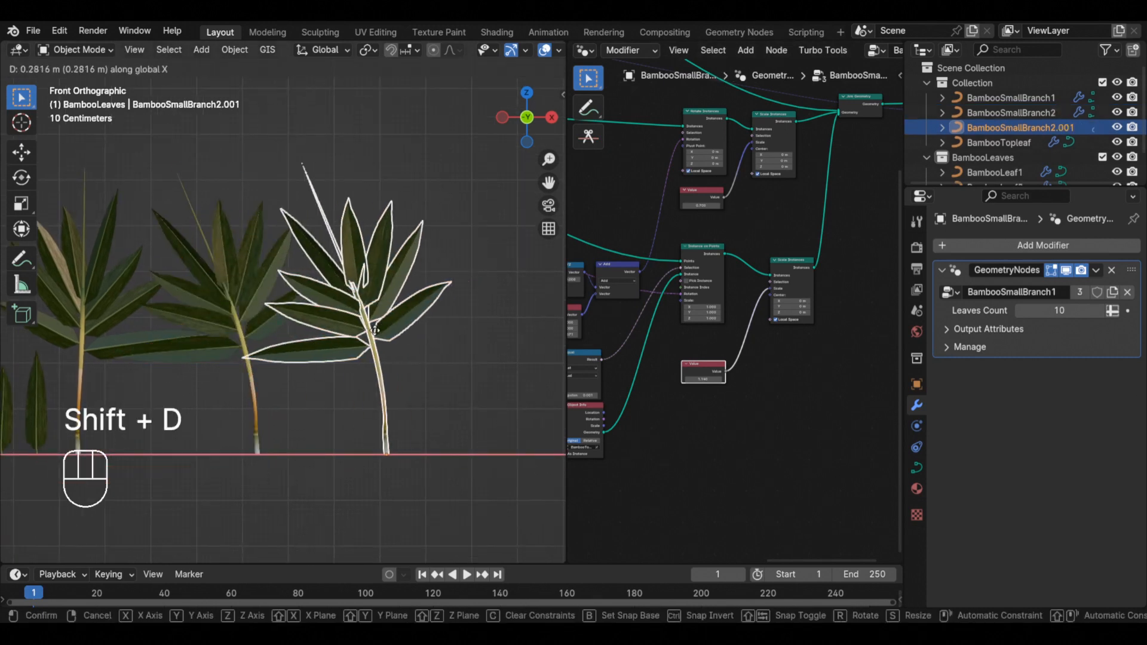
click(367, 329)
In Edit Mode, rotate and move the third branch's upper control point so the branch leans away from the other two.
key(Tab)
click(343, 282)
key(r)
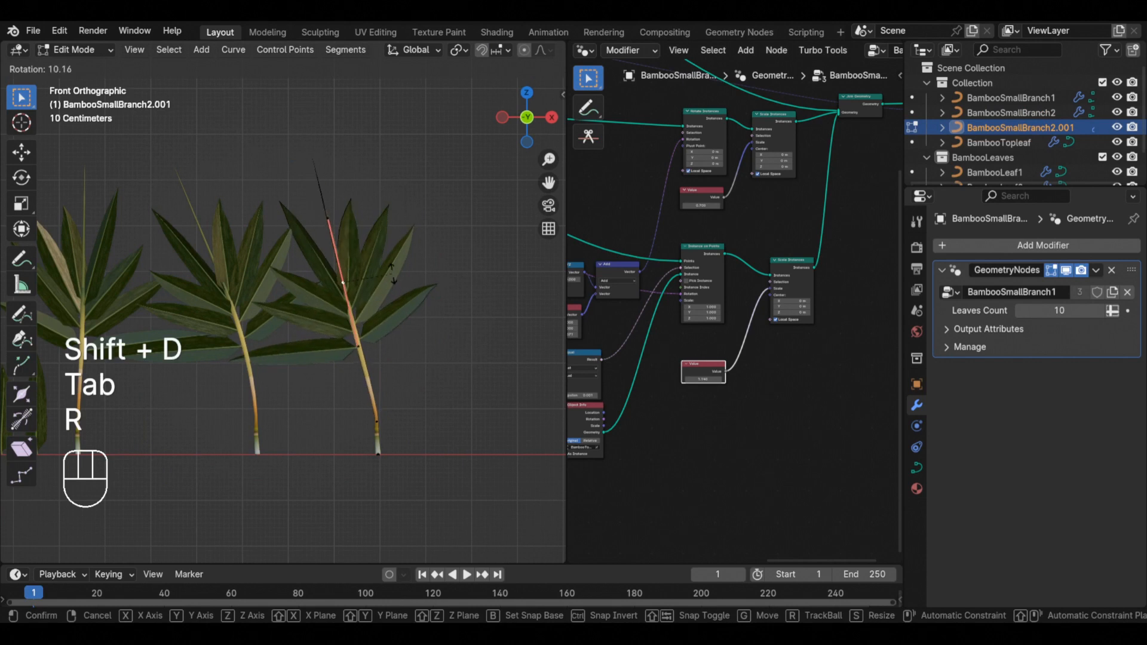
click(377, 281)
key(g)
click(463, 276)
key(r)
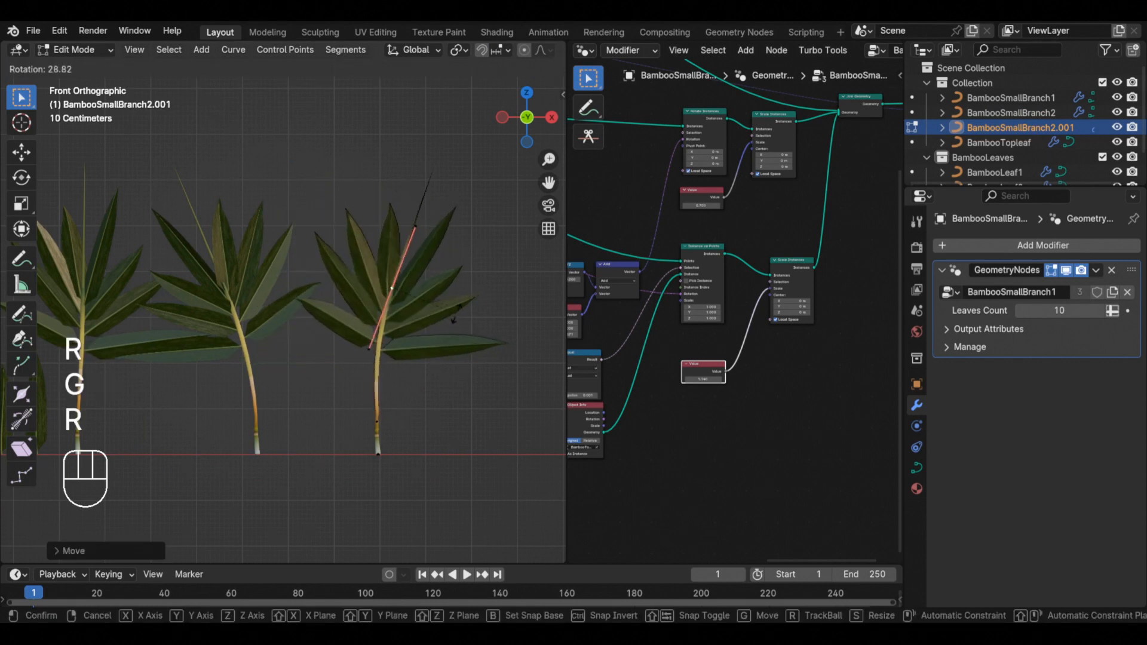
click(454, 321)
key(g)
click(457, 333)
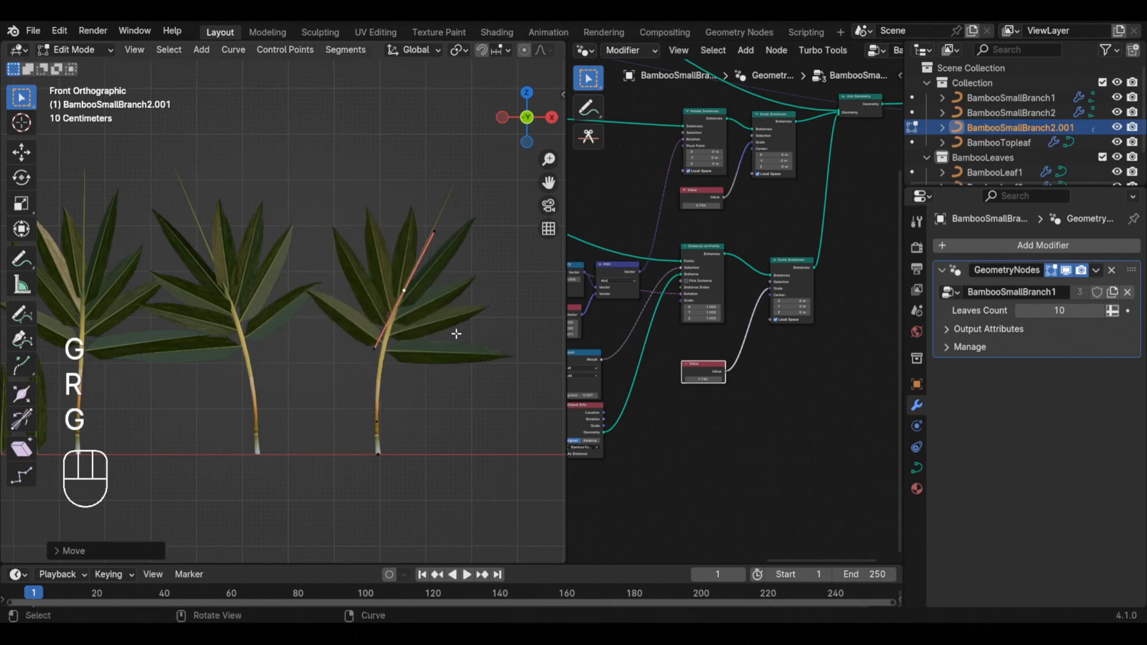
Reposition the control point near the third branch's base to curve the stem, and return to Object Mode.
scroll(382, 427, up, 3)
key(g)
key(g)
click(389, 420)
key(Tab)
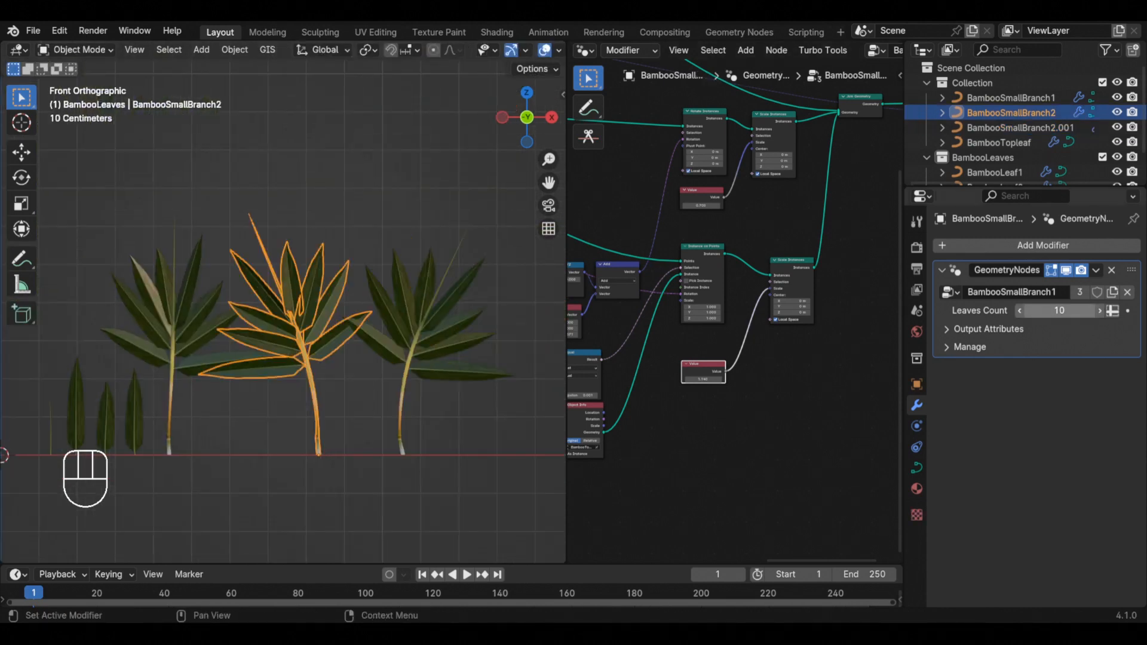
Set BambooSmallBranch2's Leaves Count to 6 and raise it to 8.
click(1067, 312)
text(6)
key(Return)
scroll(310, 338, up, 2)
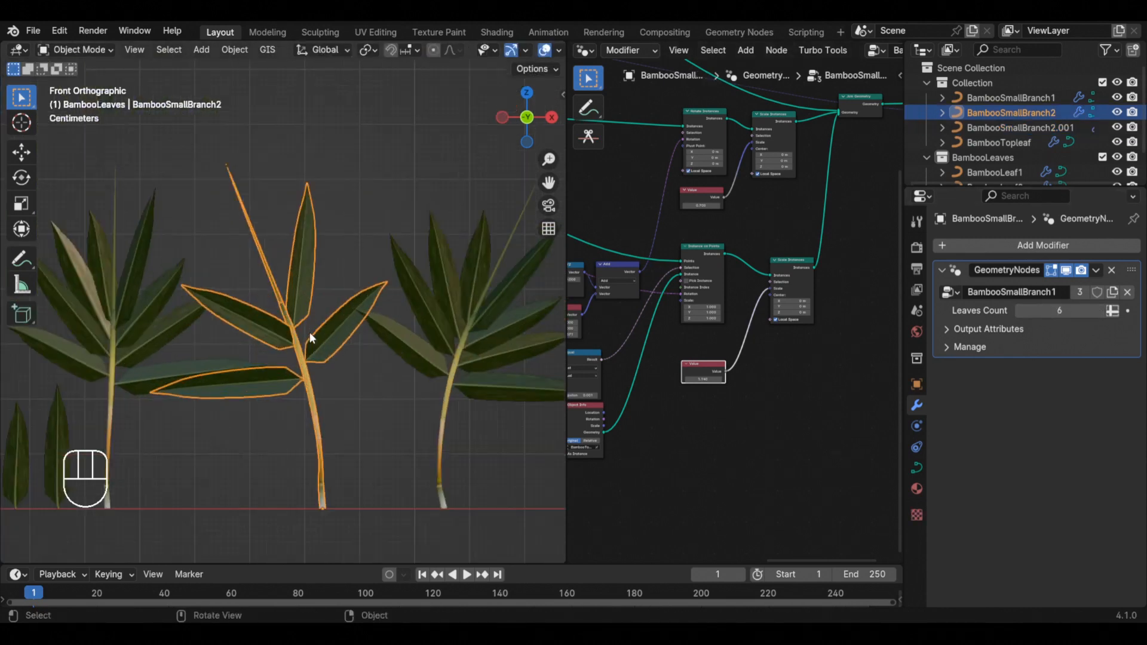
click(1100, 311)
click(1100, 310)
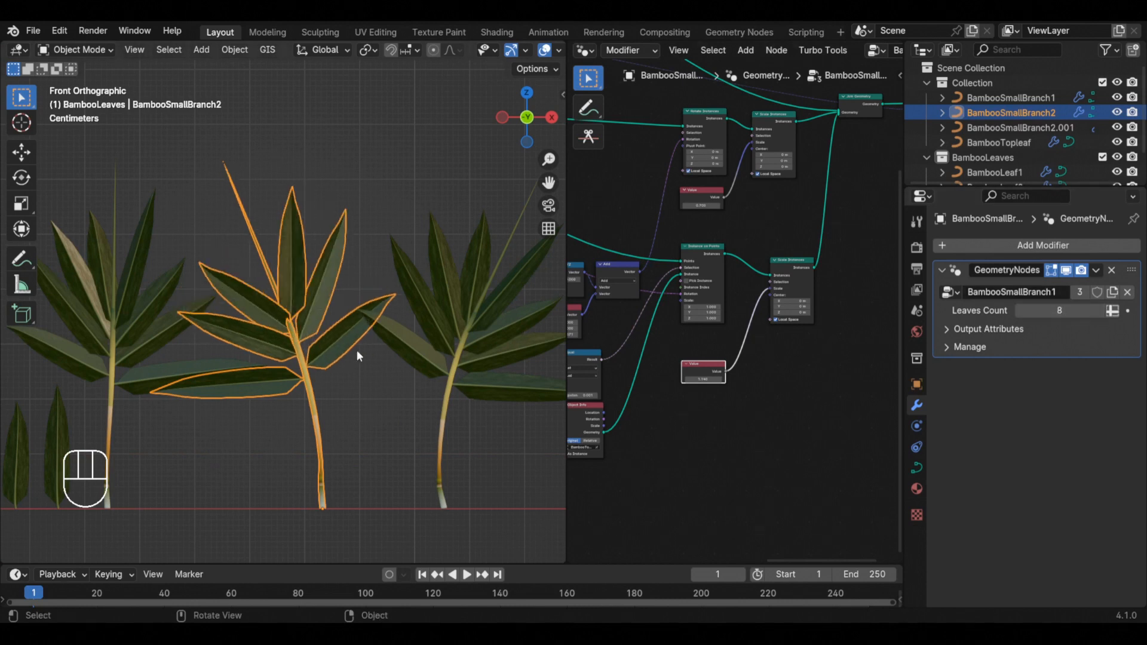
Select the third branch, reduce its Leaves Count to 5, and clear the selection.
scroll(357, 350, down, 3)
key(alt+a)
click(428, 339)
click(1059, 311)
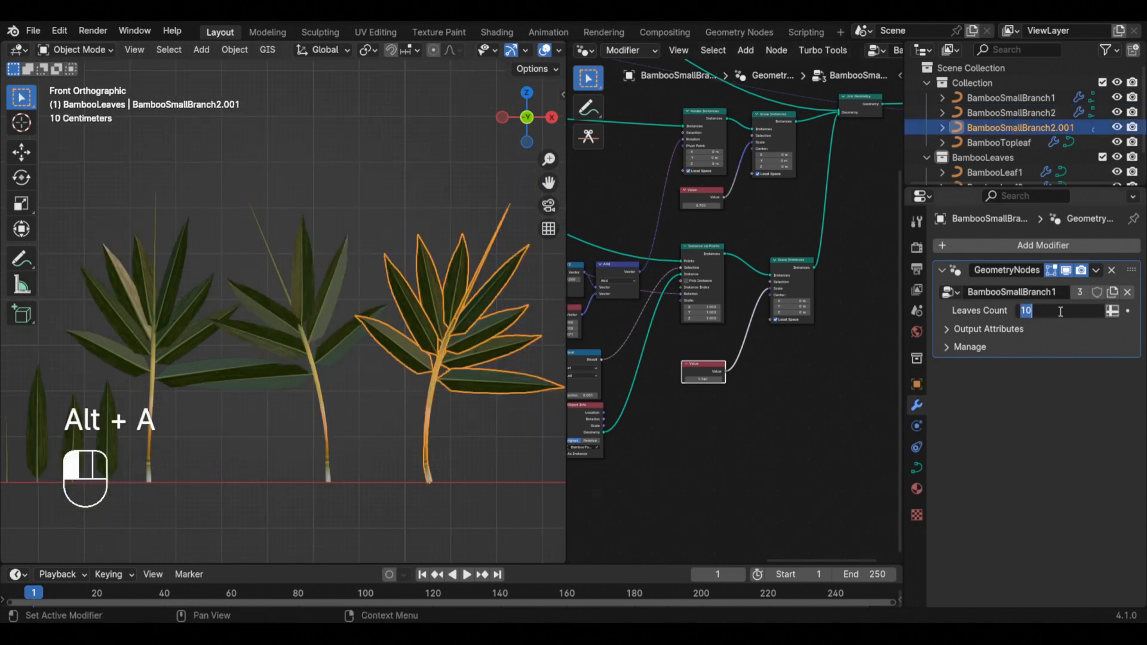
text(2)
key(Return)
click(1059, 311)
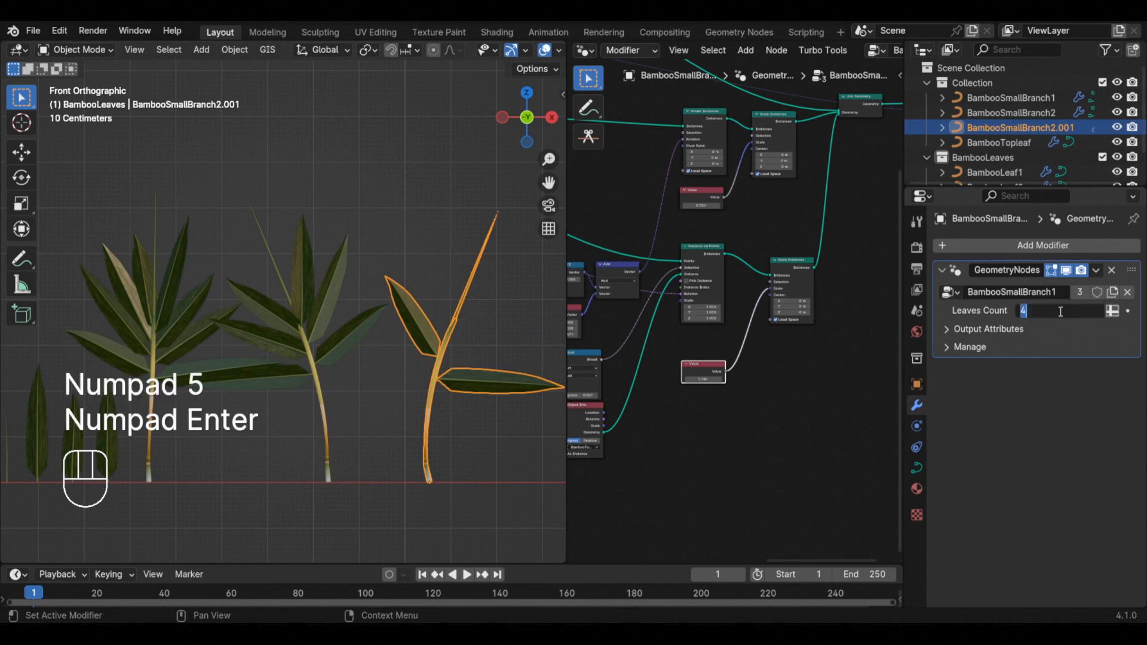
key(BackSpace)
key(BackSpace)
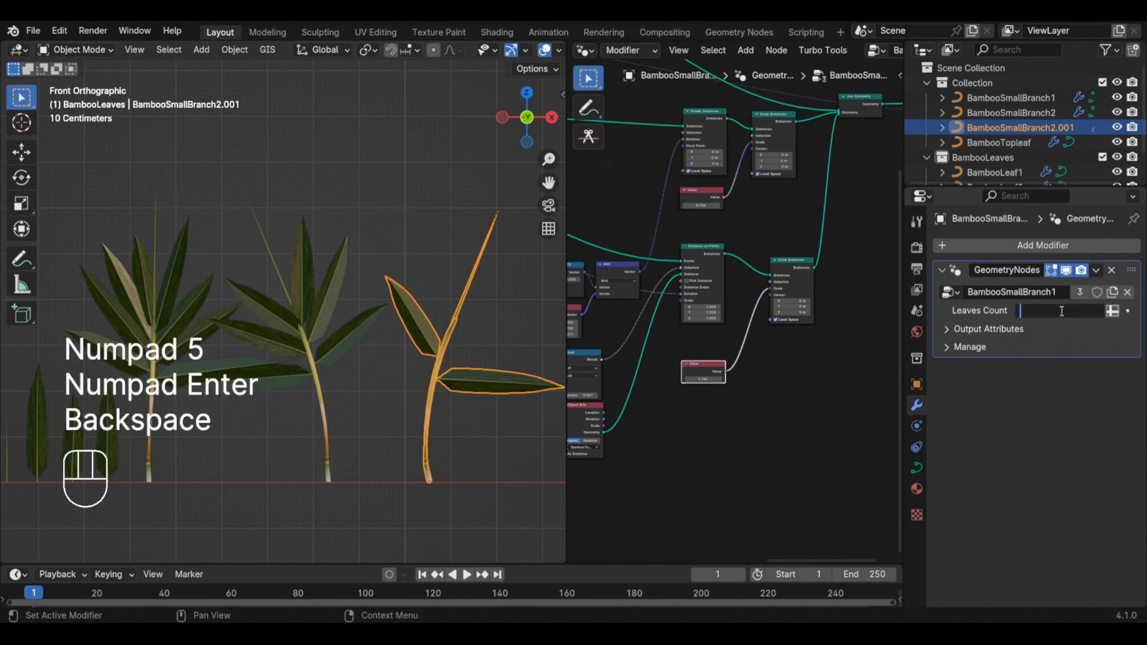
text(5)
key(Return)
shift+middle_drag(362, 319, 404, 341)
key(alt+a)
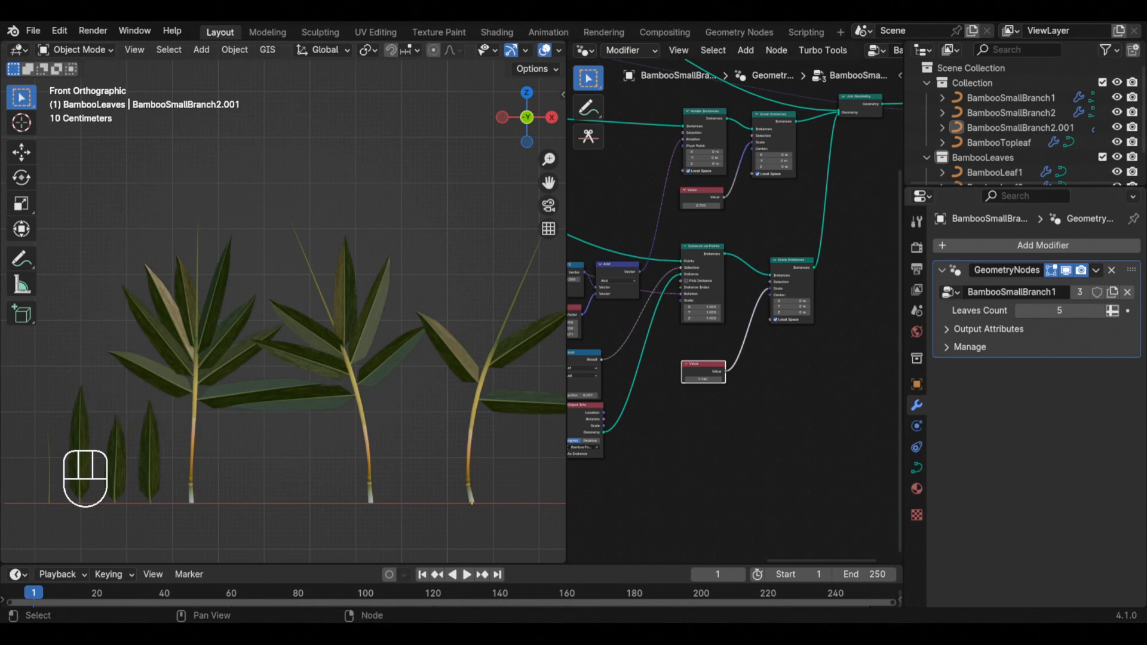
Select BambooSmallBranch1 and insert a Switch node between its Join Geometry and Group Output nodes.
key(alt+a)
key(shift+a)
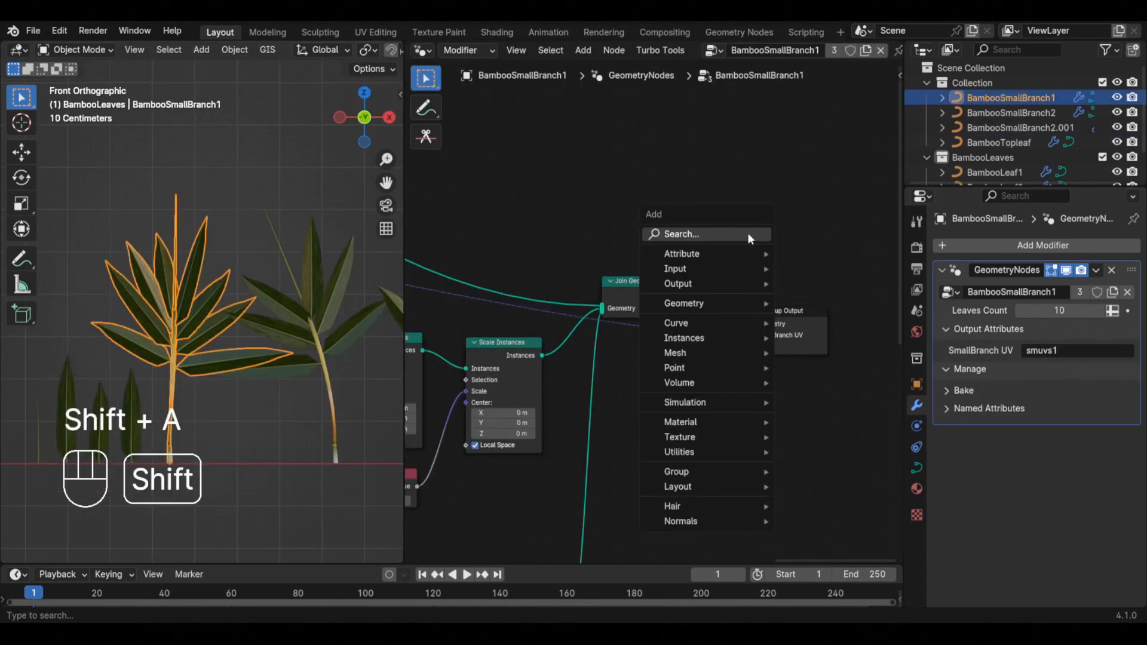
text(sw)
click(813, 261)
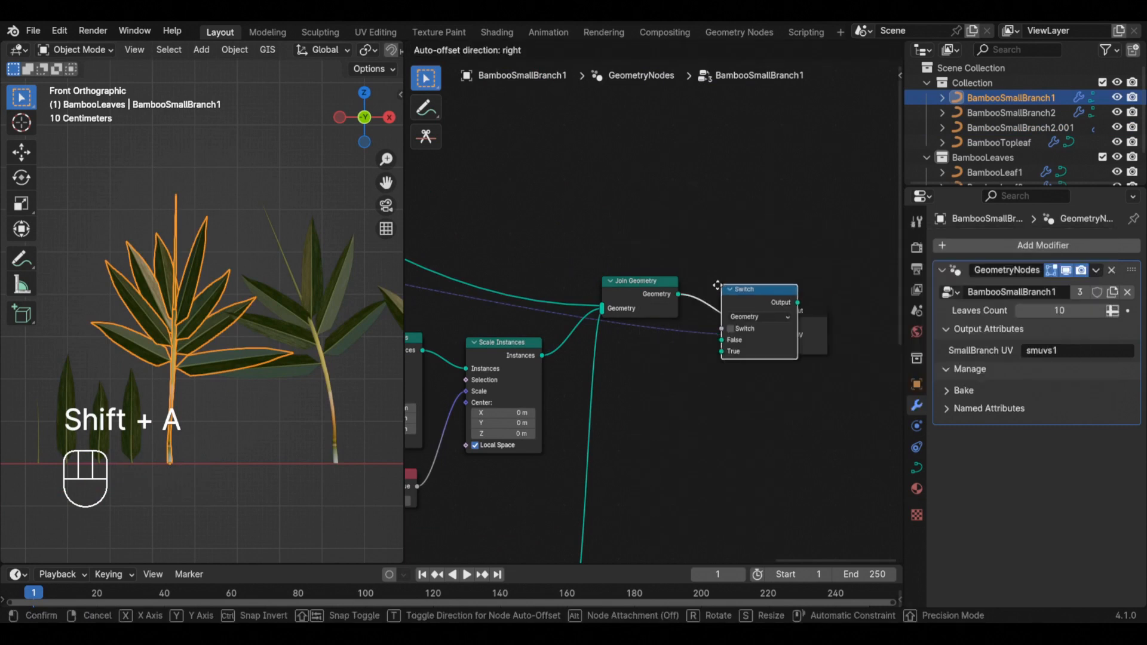
click(713, 266)
drag(752, 269, 753, 238)
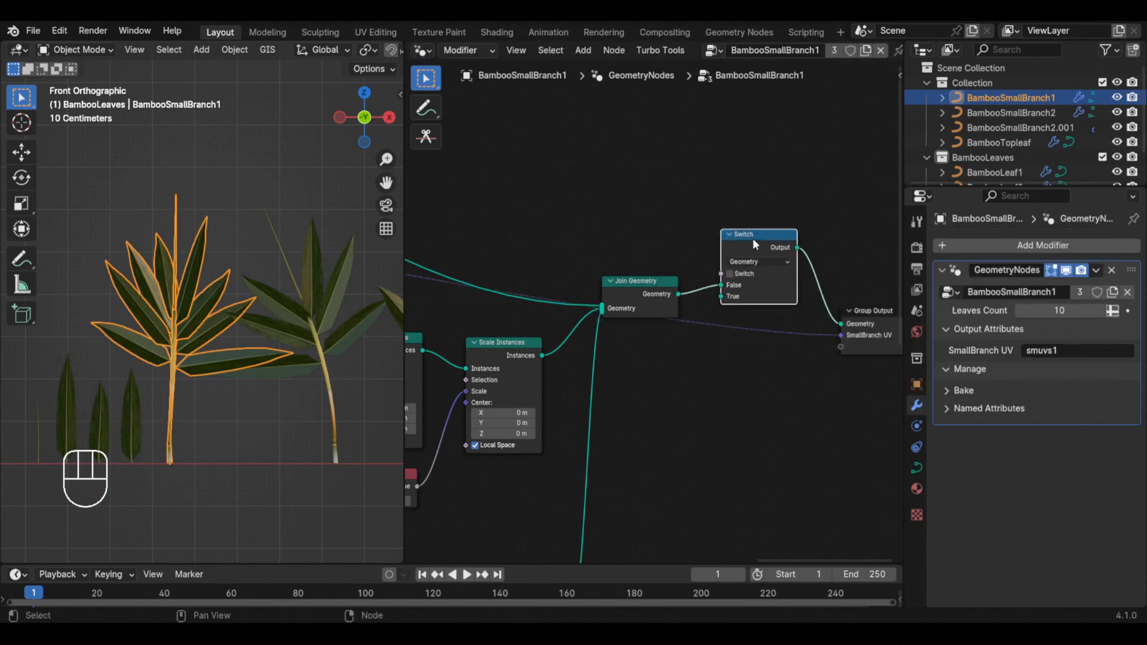
scroll(753, 251, down, 2)
scroll(711, 309, up, 2)
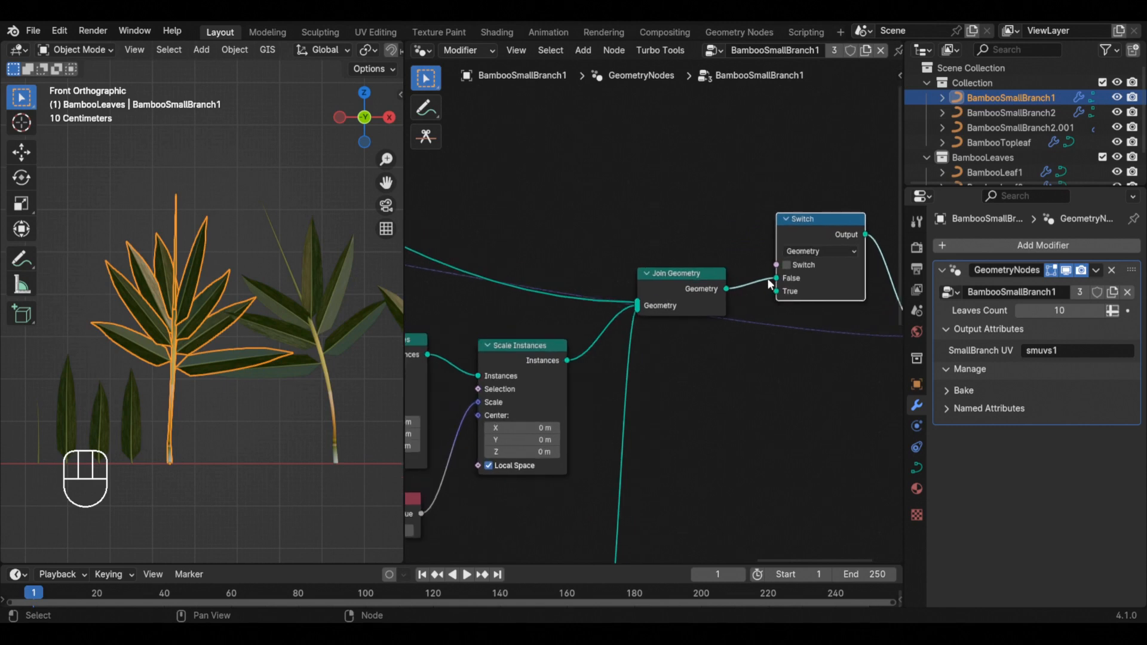
Reconnect Join Geometry to the Switch's True input, and link a duplicate of it, keeping its incoming links, to False.
drag(776, 279, 777, 291)
drag(678, 293, 676, 313)
scroll(704, 357, down, 3)
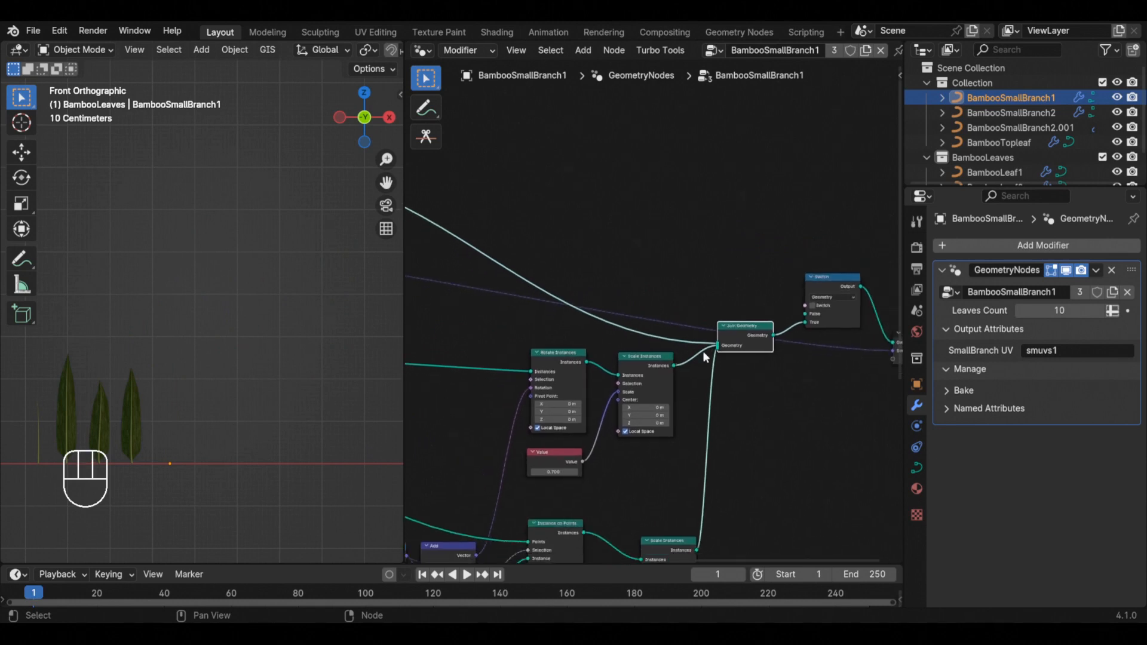
scroll(703, 357, up, 2)
key(ctrl+shift+d)
click(740, 273)
drag(777, 275, 812, 308)
Cut the link from the top leaf's Scale Instances node to the Join Geometry that feeds the Switch's False input.
scroll(698, 381, down, 1)
middle_drag(697, 365, 713, 228)
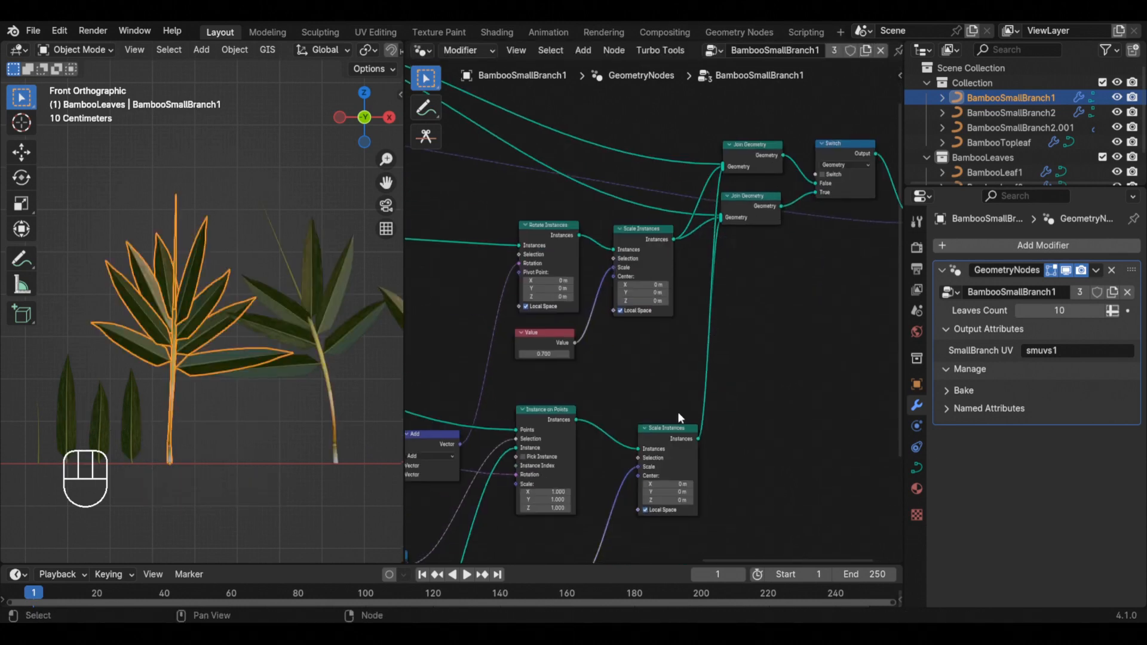
drag(665, 432, 649, 435)
scroll(733, 185, up, 2)
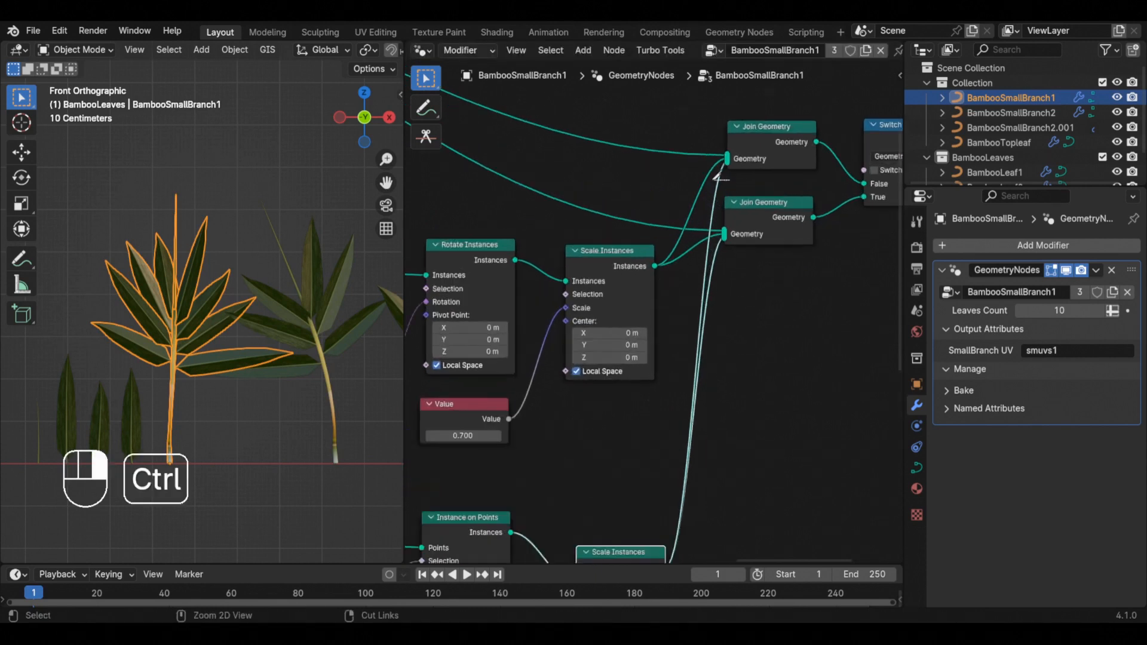
ctrl+right_drag(715, 178, 714, 178)
middle_drag(784, 194, 704, 272)
scroll(181, 302, up, 1)
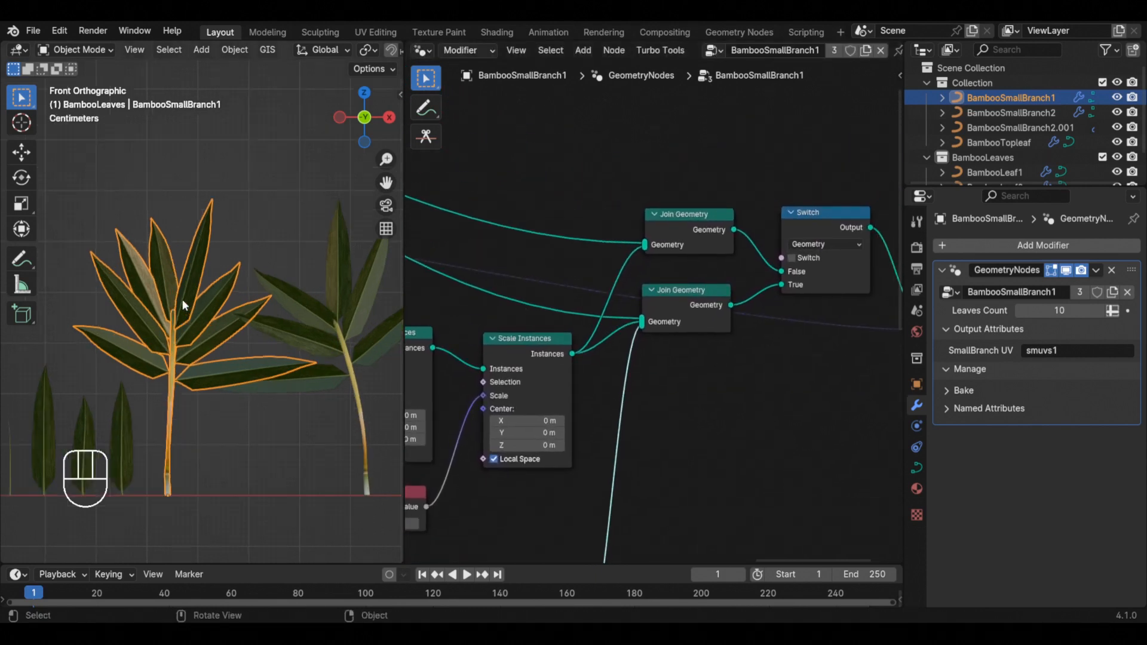
Clear the selection and toggle the Switch node's option on and off to check the top leaf in the viewport.
scroll(186, 298, up, 2)
key(alt+a)
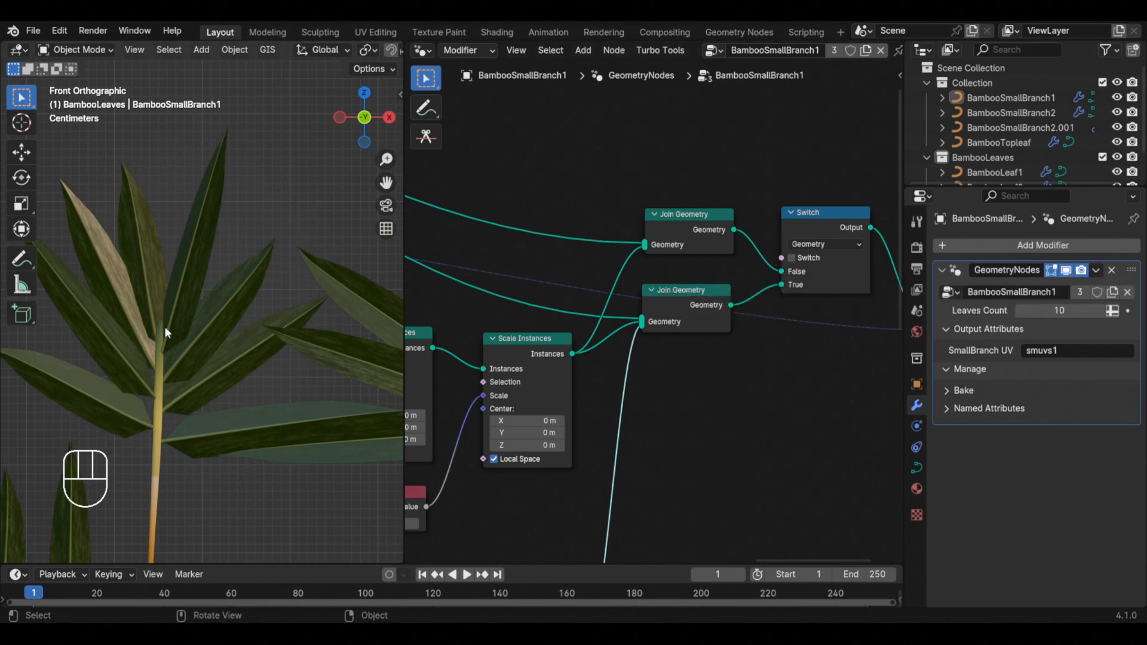
click(793, 258)
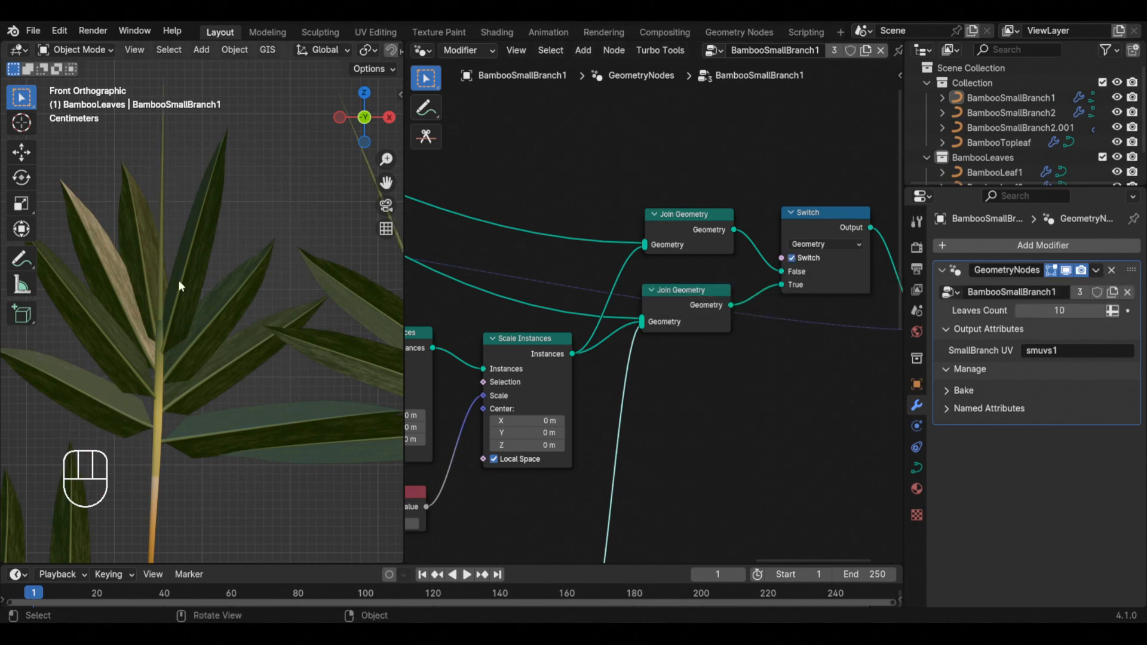
click(793, 258)
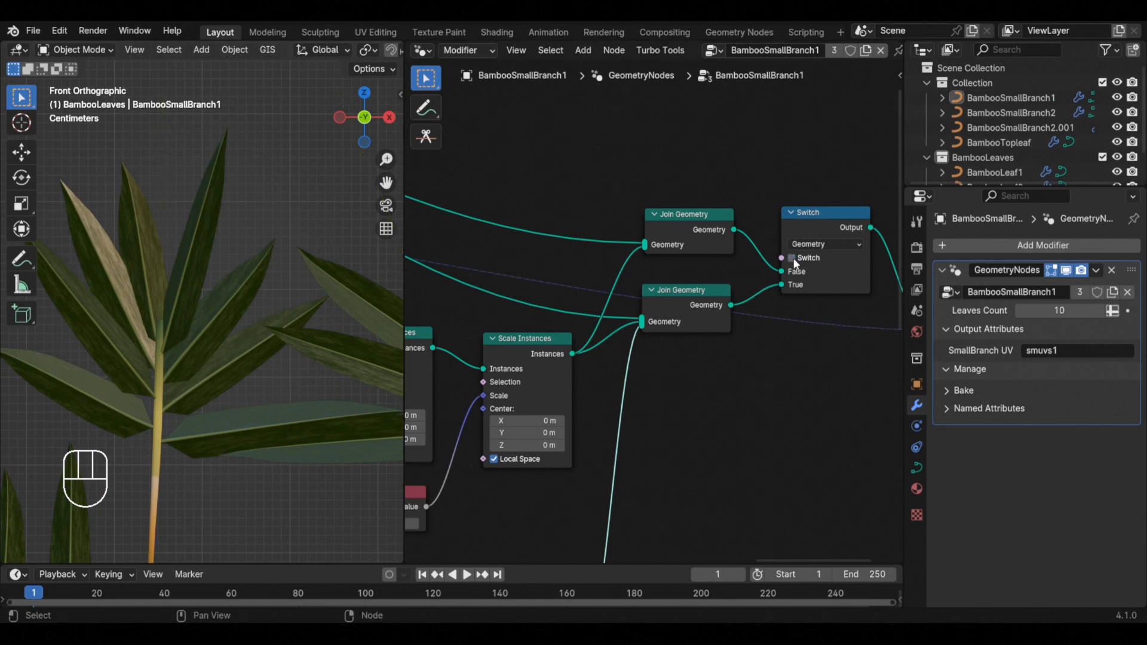
click(793, 258)
click(793, 258)
click(794, 258)
scroll(781, 327, down, 9)
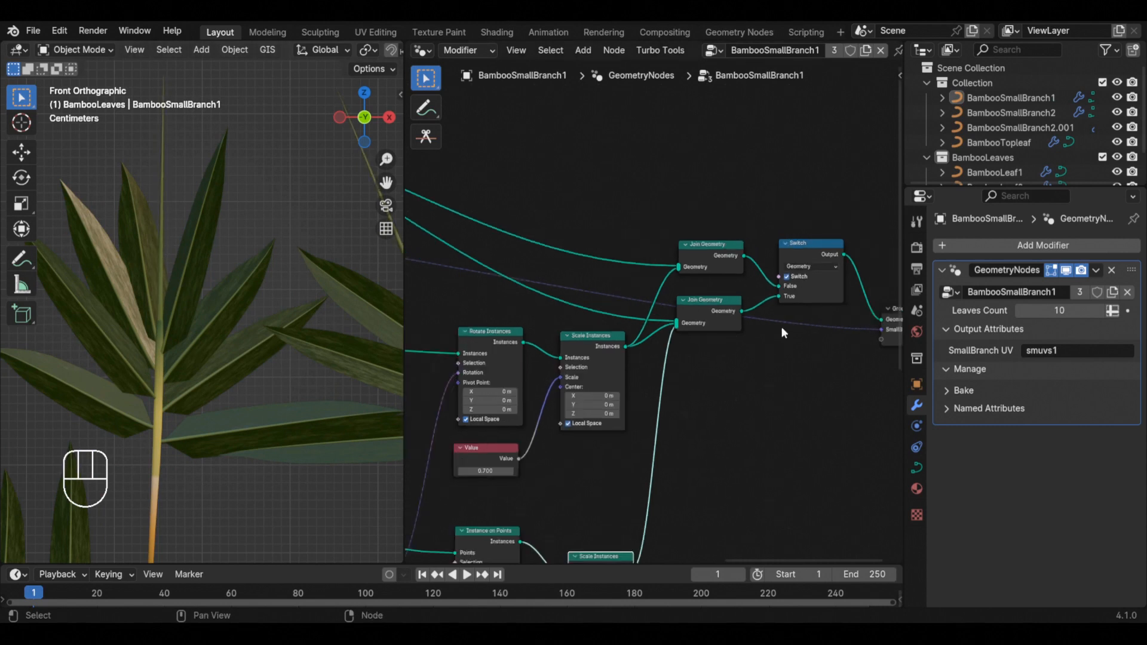
scroll(782, 293, up, 8)
scroll(781, 292, down, 1)
drag(782, 293, 133, 243)
right_click(132, 243)
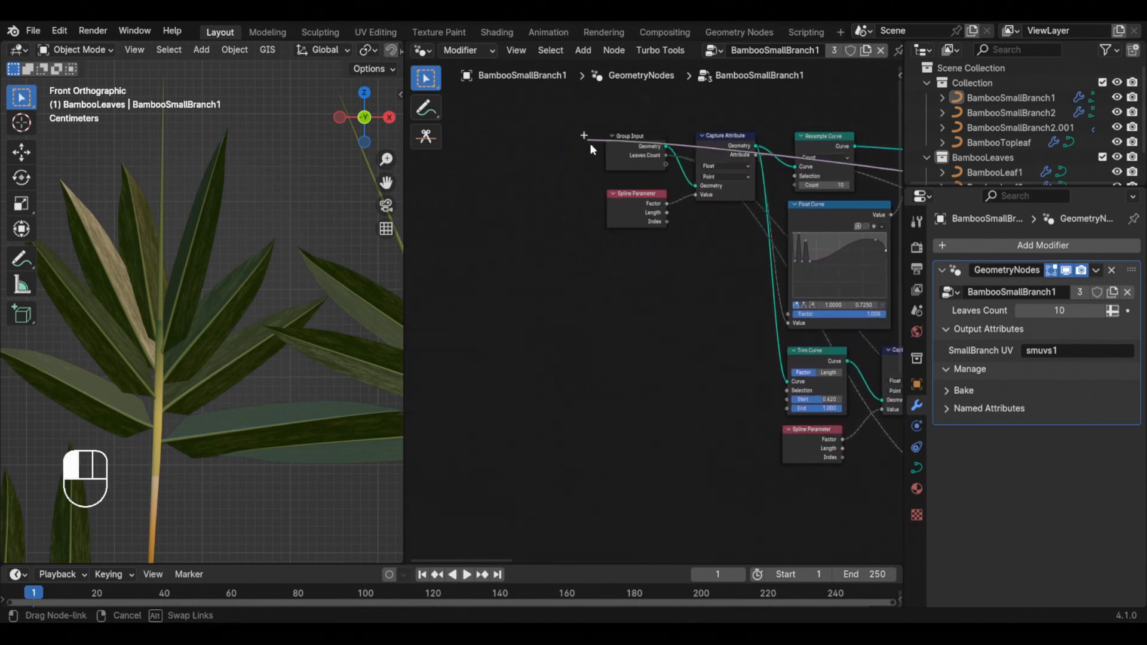
Add a Group Input node beside the Switch node and link its empty output to the Switch socket, exposing it on the modifier.
key(shift+a)
mouse_move(692, 242)
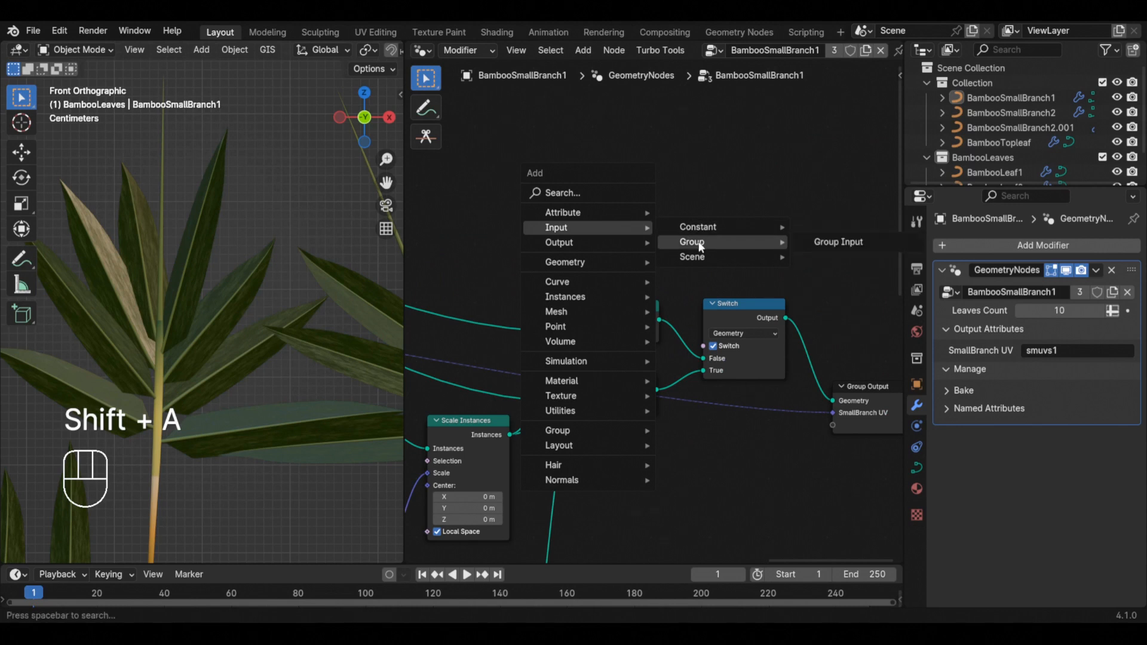
click(839, 245)
click(657, 284)
click(705, 346)
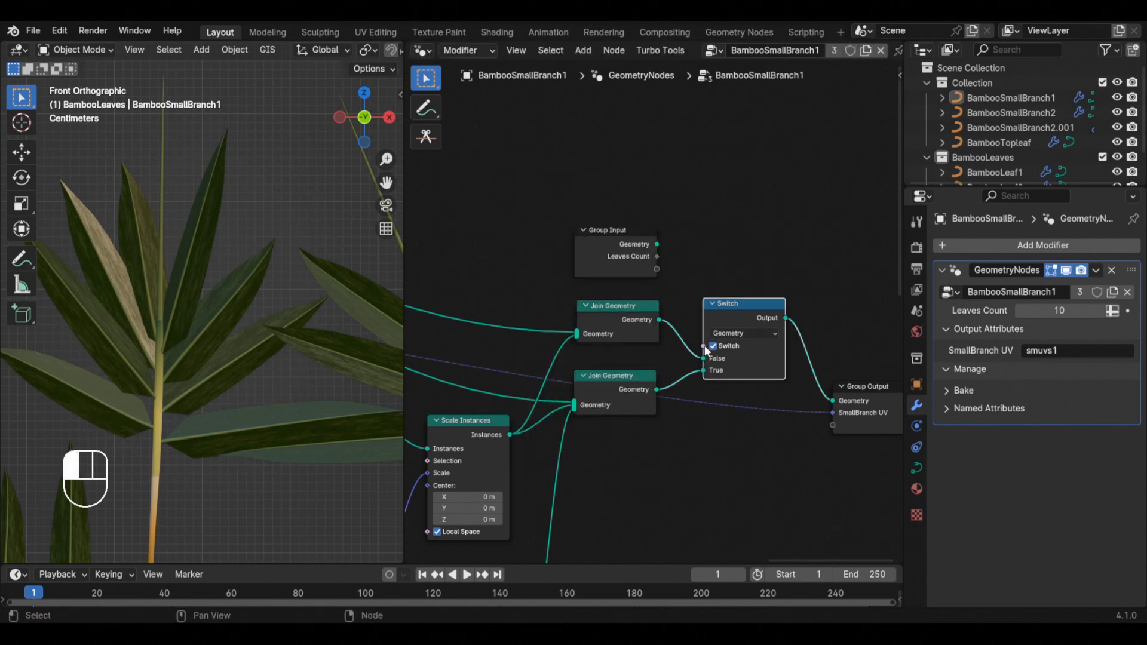
drag(661, 274, 659, 271)
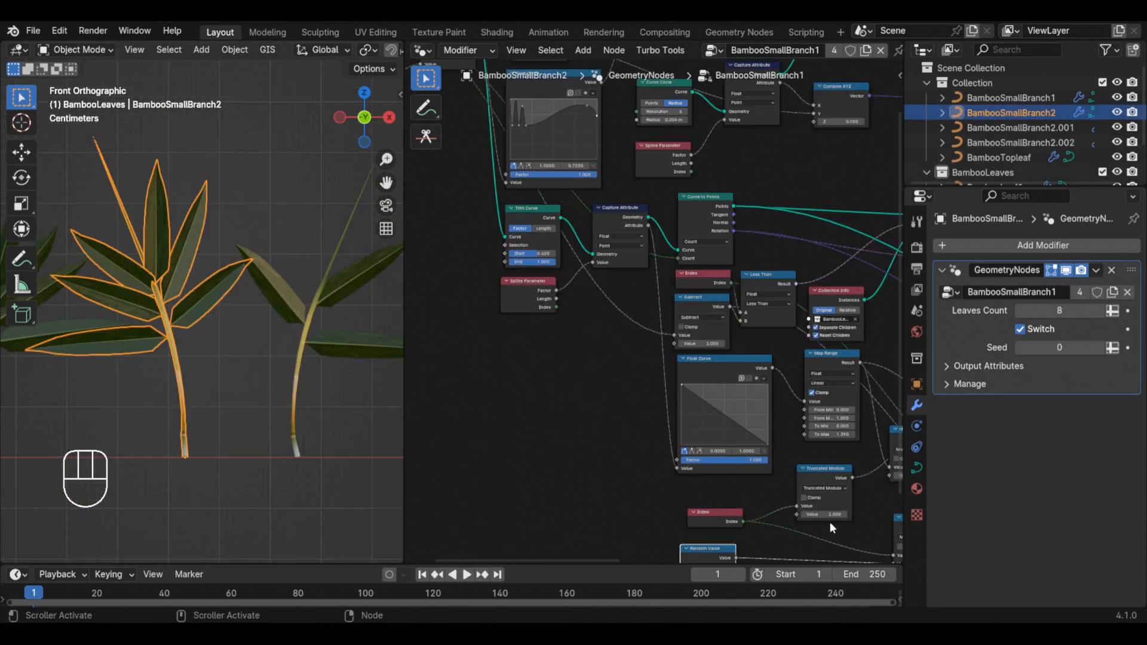
Link the Truncated Modulo node's second Value input to the Group Input's Seed output.
scroll(830, 519, up, 4)
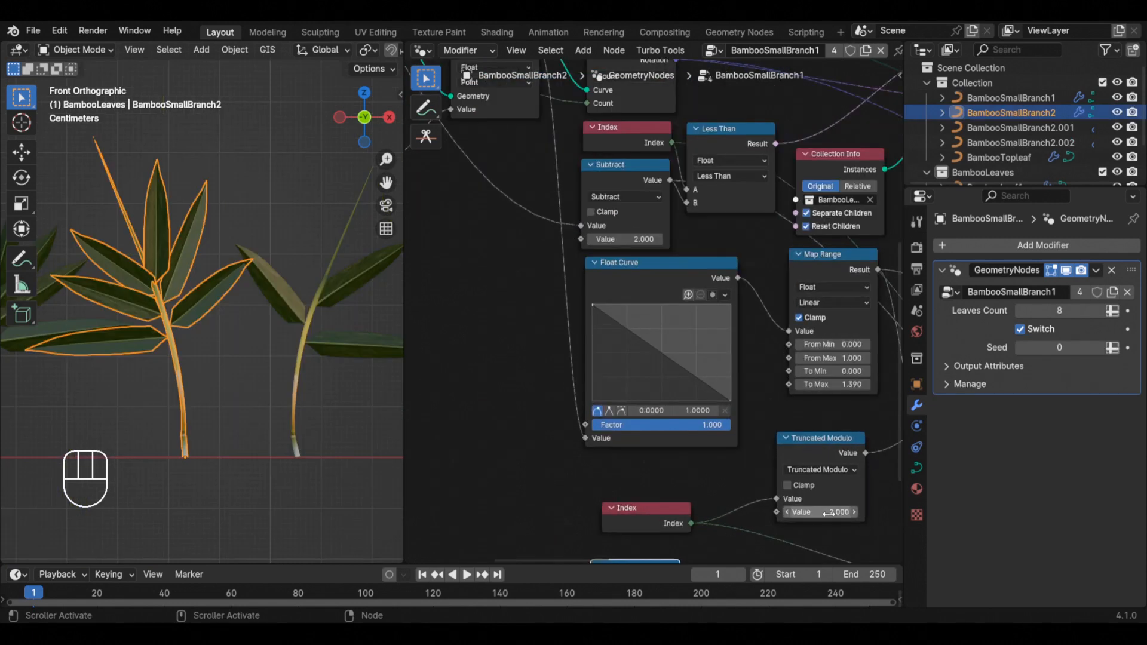
middle_drag(830, 518, 780, 457)
scroll(701, 420, up, 1)
scroll(700, 418, down, 1)
scroll(723, 414, down, 5)
scroll(720, 423, down, 4)
middle_drag(720, 423, 765, 467)
scroll(765, 468, down, 1)
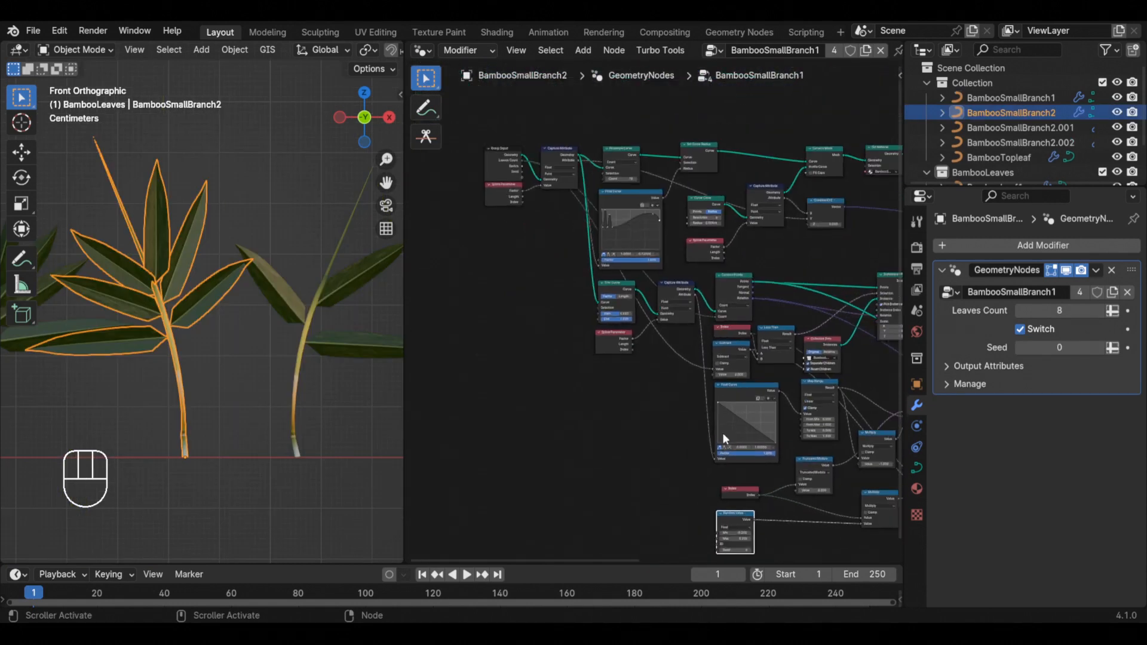
mouse_move(804, 499)
mouse_down()
mouse_move(277, 262)
mouse_move(597, 199)
mouse_move(627, 101)
mouse_move(655, 175)
mouse_move(631, 220)
mouse_move(612, 211)
mouse_up()
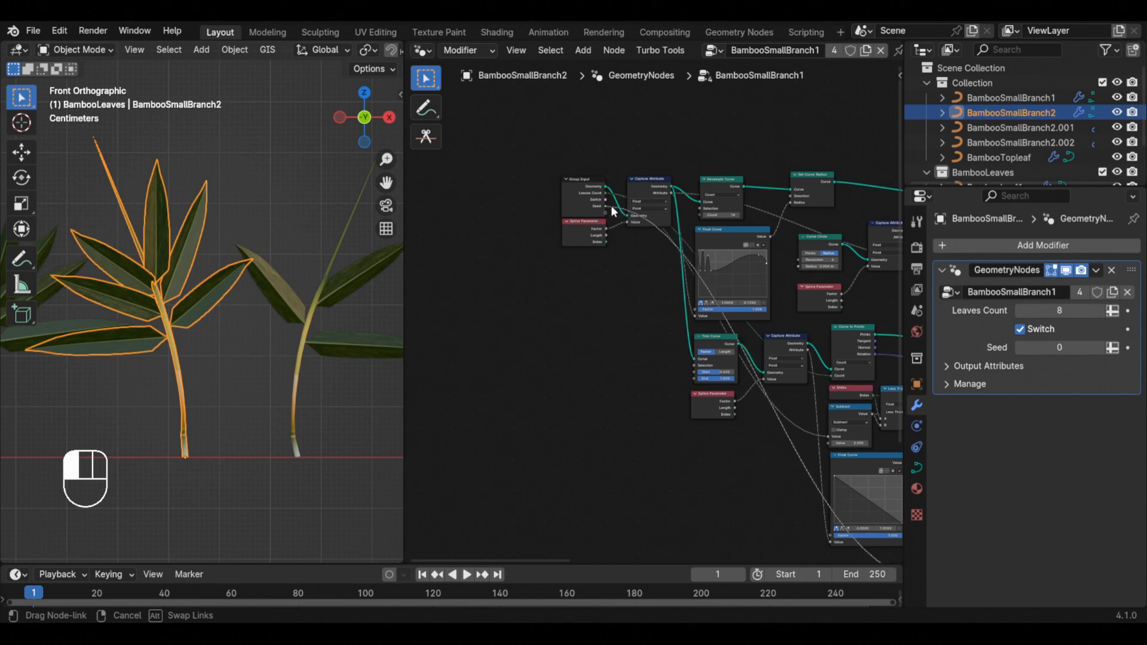
drag(612, 210, 612, 210)
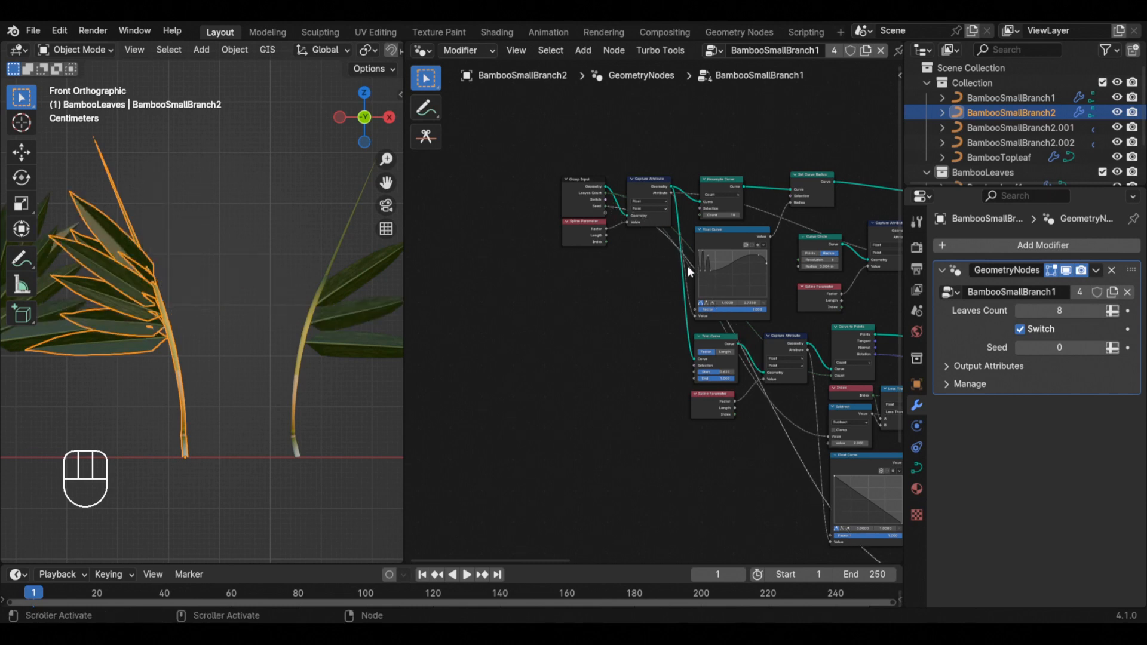
Try different Seed values on BambooSmallBranch2 and set its Seed to 2.
scroll(113, 312, up, 4)
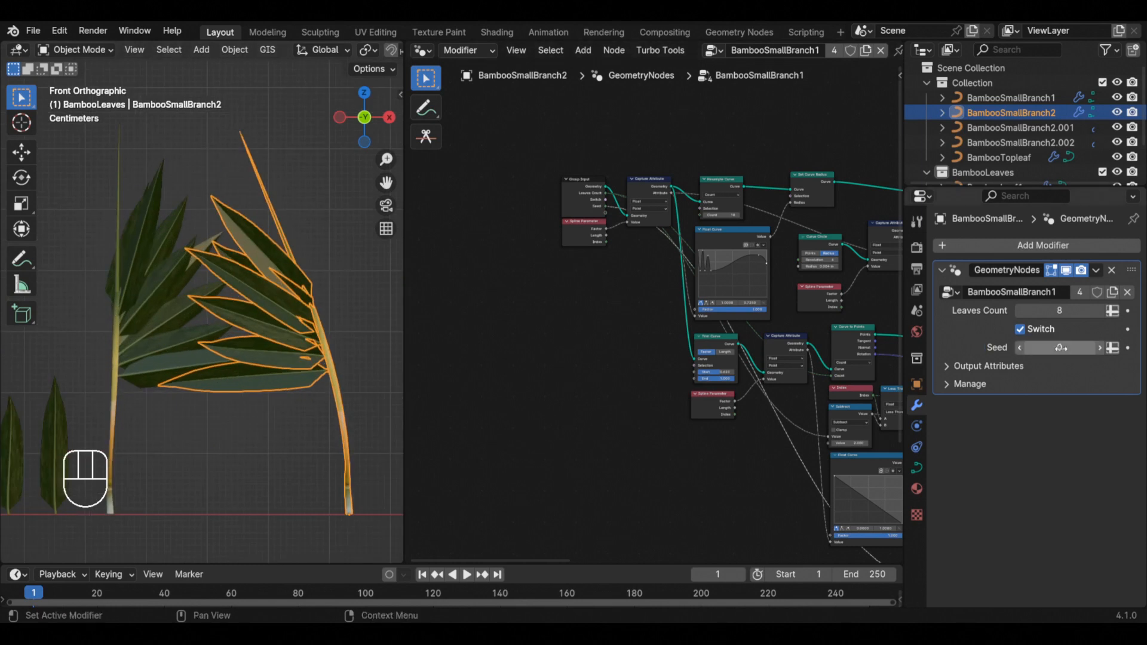
click(1095, 349)
click(1095, 349)
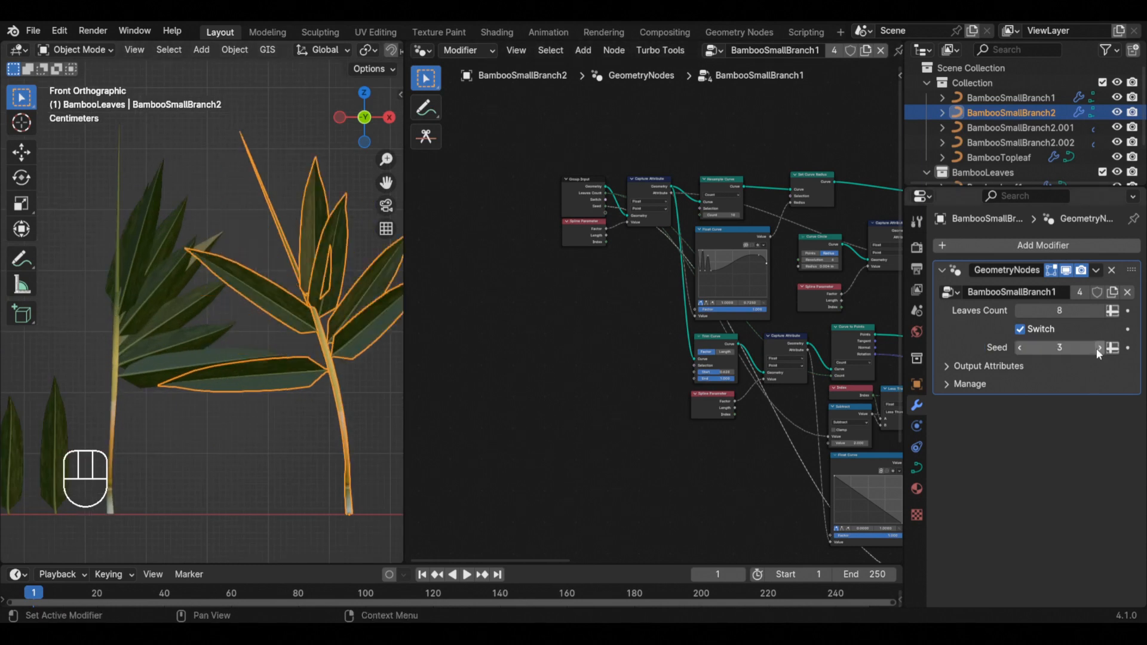
middle_drag(256, 282, 323, 324)
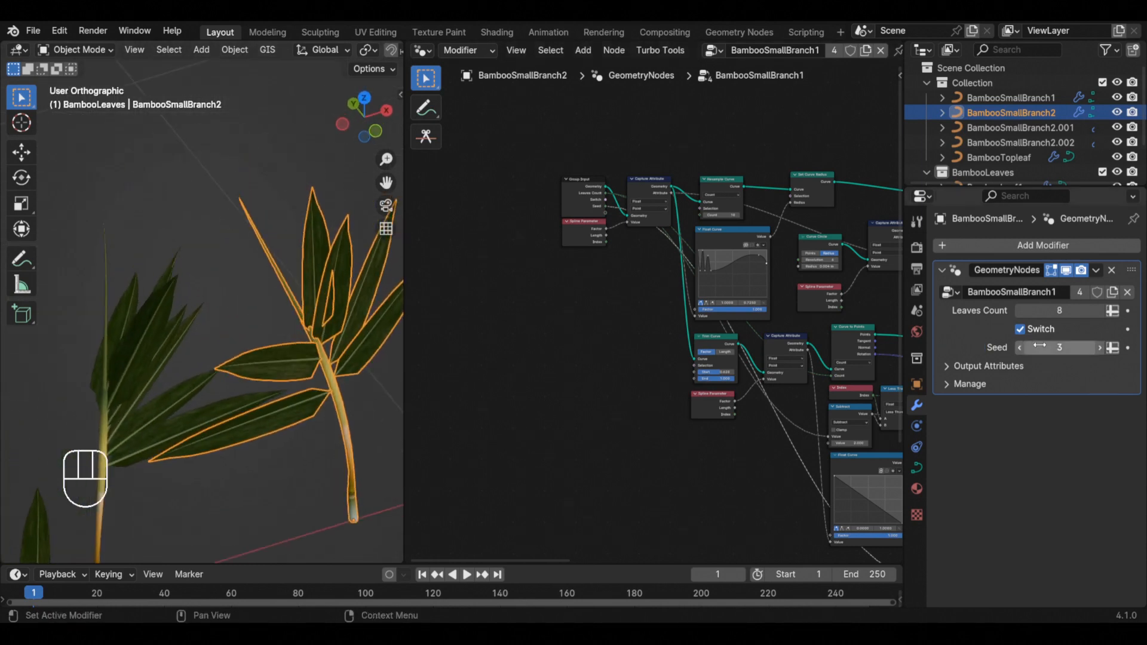
mouse_move(1060, 348)
mouse_down()
mouse_move(1093, 348)
mouse_move(1058, 347)
mouse_up()
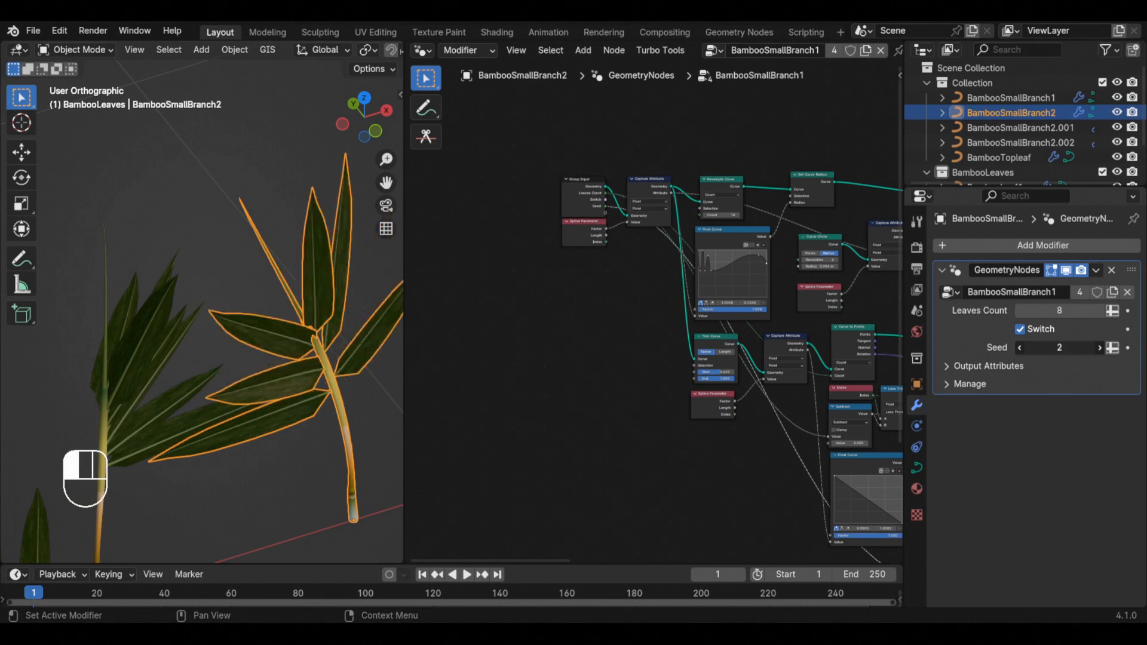
Select BambooSmallBranch1 and adjust its Seed, trying values between 2 and 5 to vary the leaf arrangement.
scroll(143, 317, down, 1)
click(143, 317)
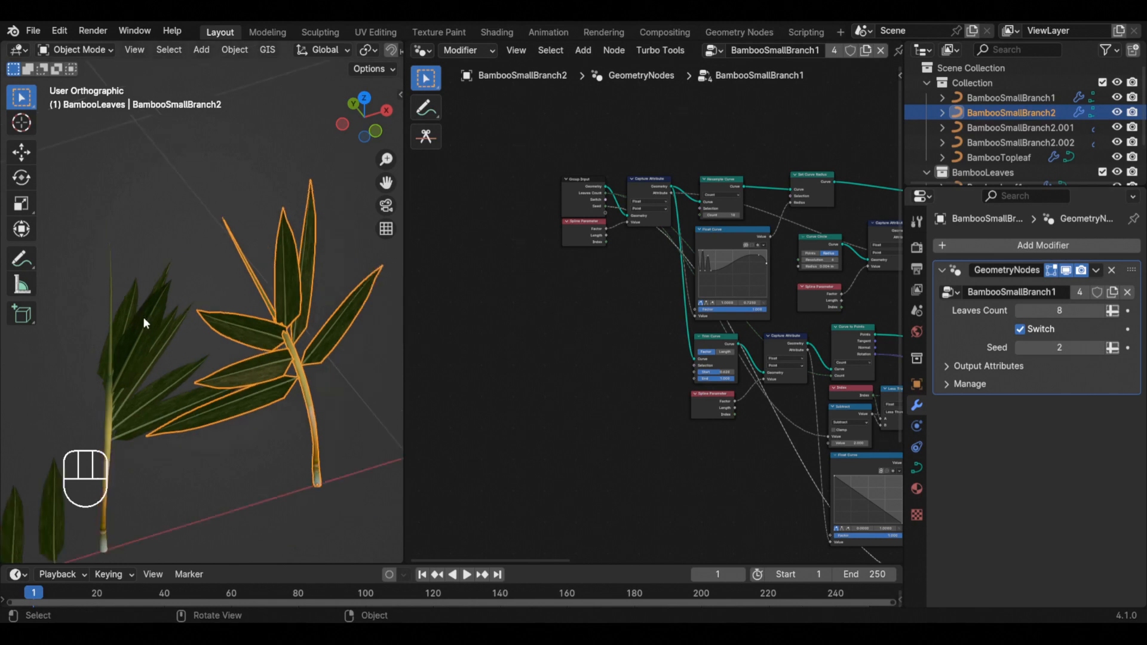
click(1100, 348)
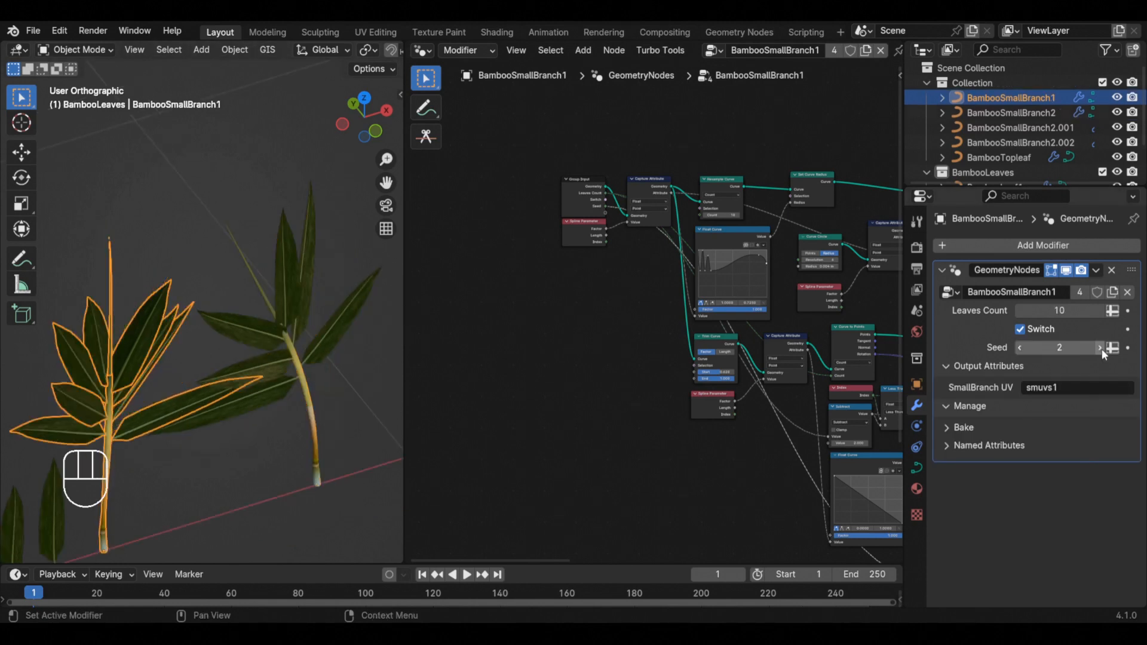
click(1100, 348)
click(1100, 347)
middle_drag(172, 347, 75, 380)
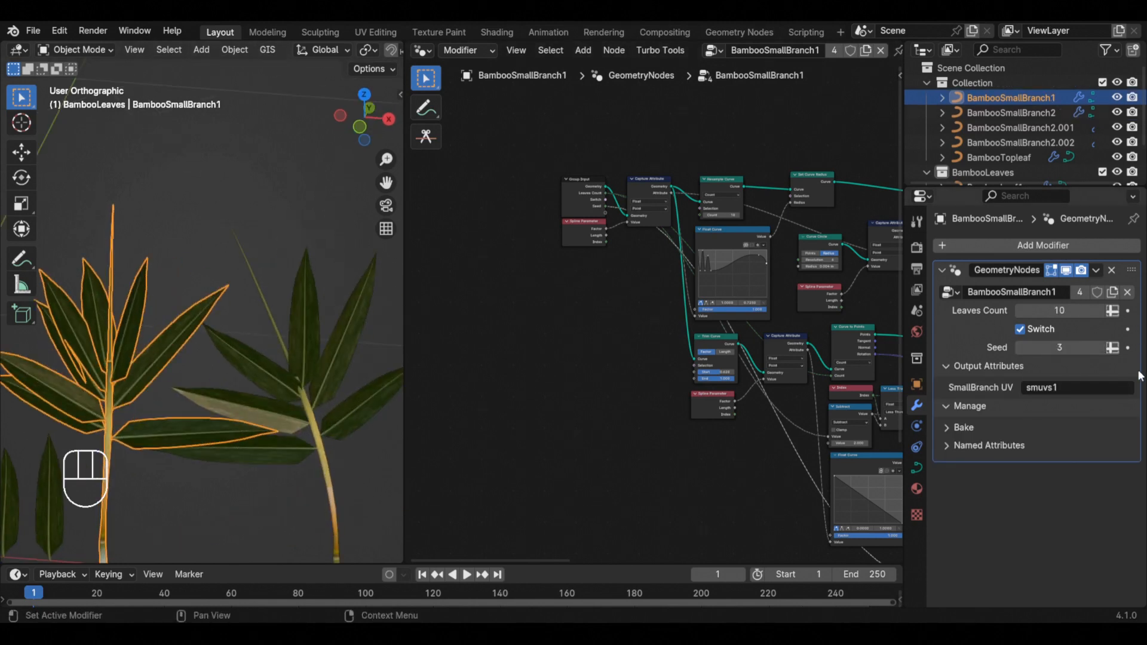
click(1100, 347)
click(1101, 347)
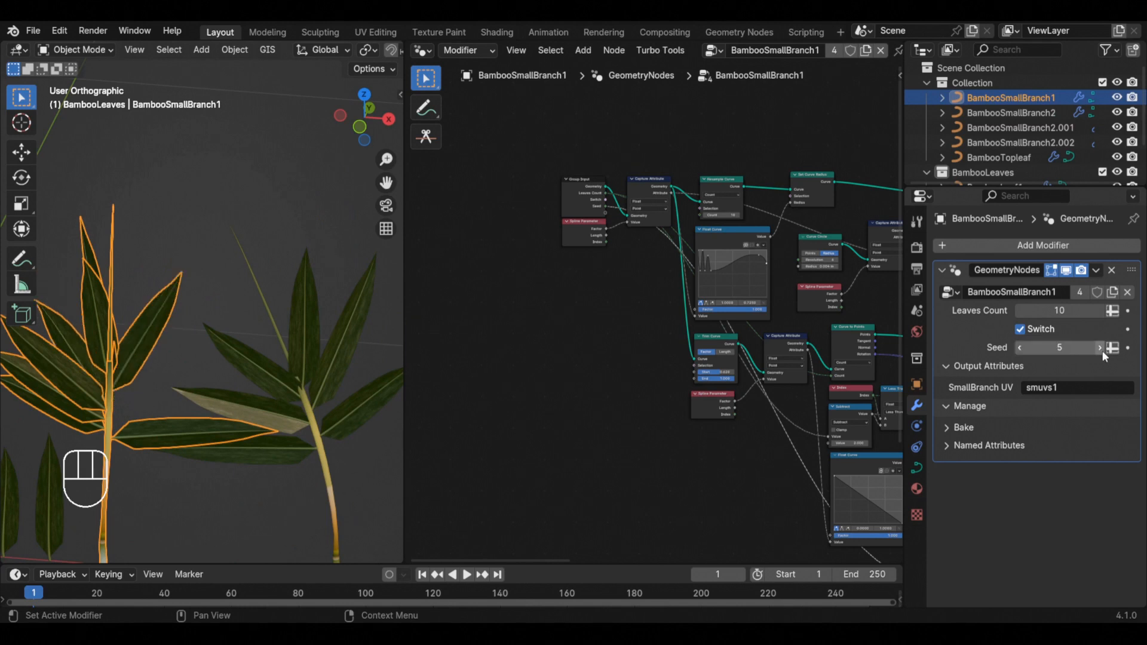
click(1019, 348)
click(1019, 348)
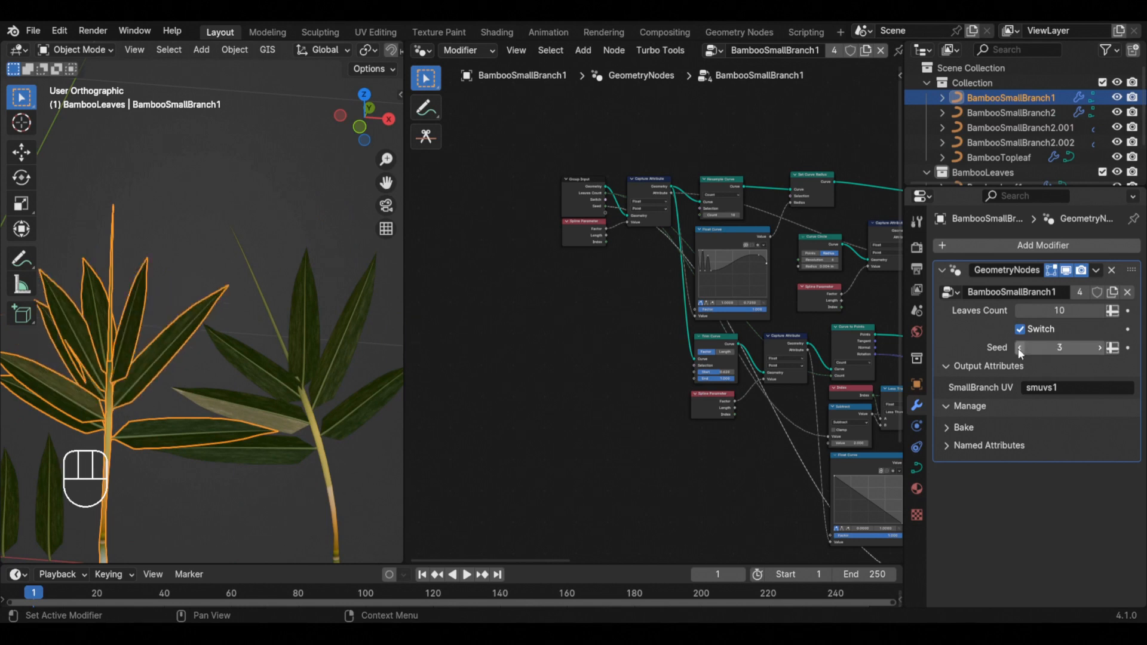
click(1019, 348)
Set the Seed to 2 on both BambooSmallBranch2.001 and BambooSmallBranch2.002, and clear the selection.
middle_drag(227, 418, 249, 367)
click(249, 366)
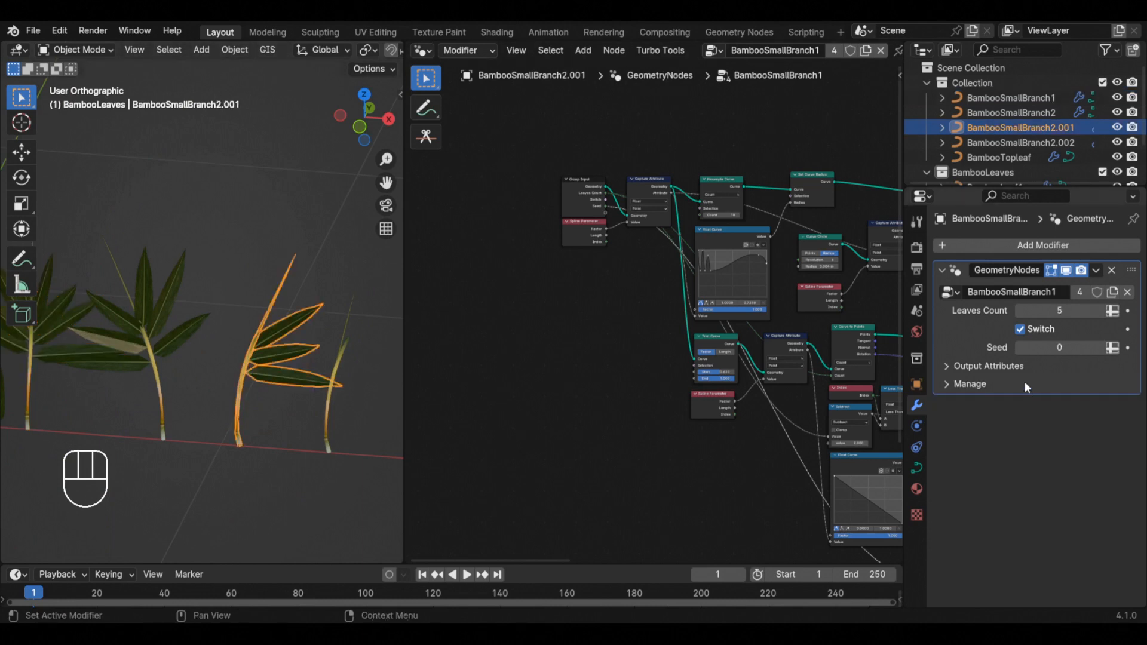
click(1098, 349)
click(335, 362)
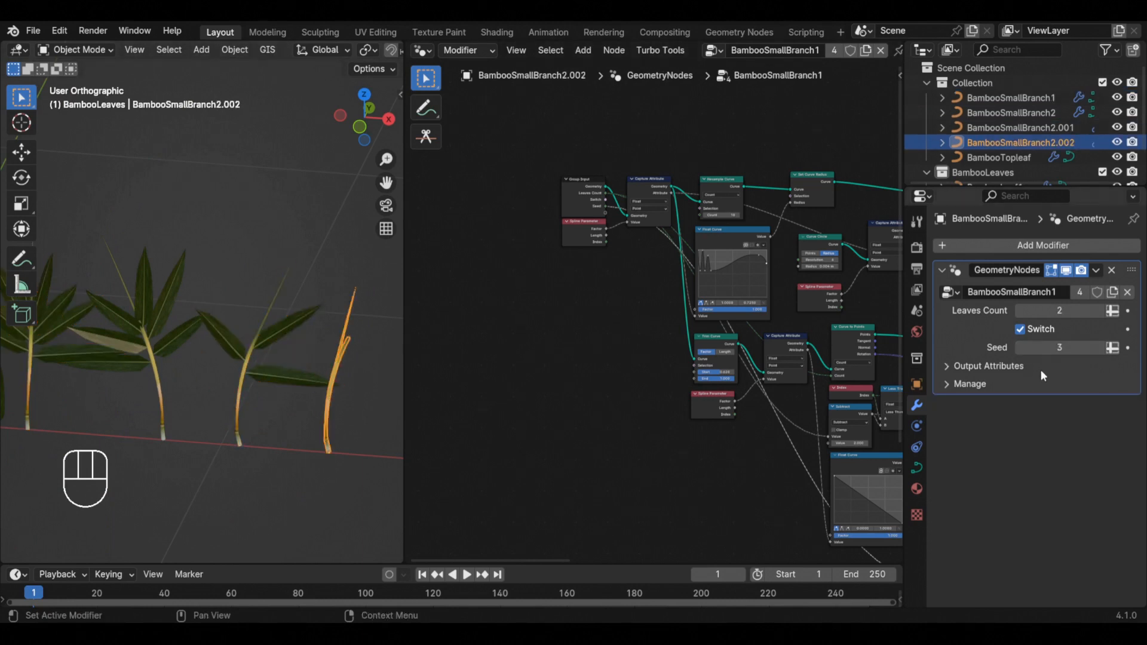
scroll(281, 412, down, 3)
middle_drag(269, 411, 312, 413)
click(290, 453)
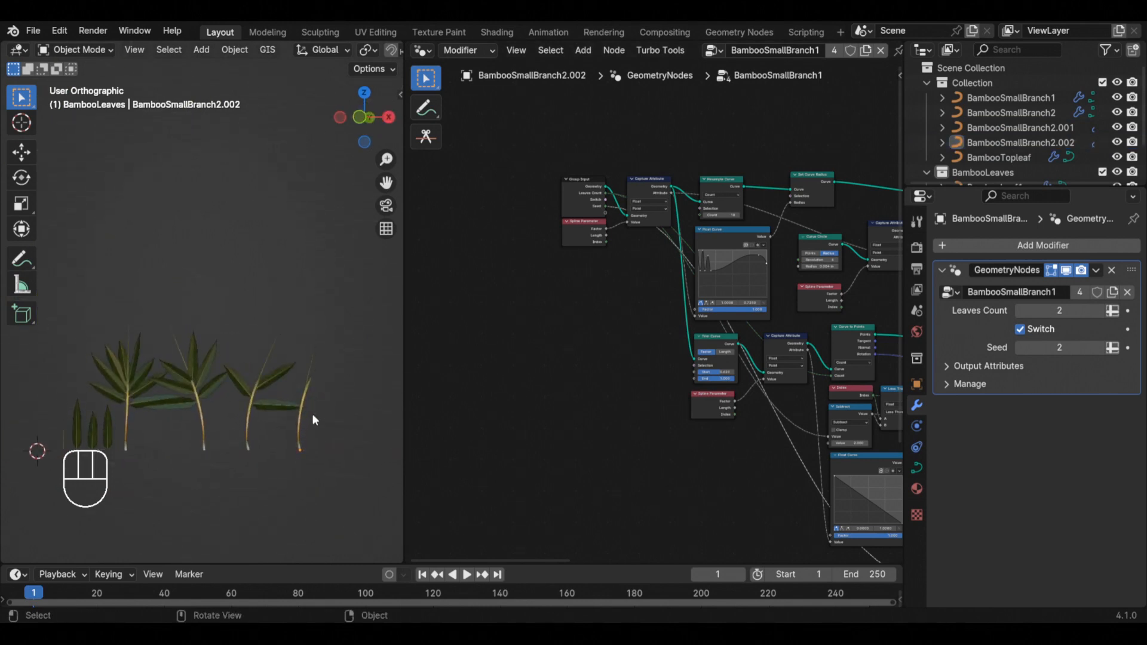
Select BambooSmallBranch2.002 and duplicate the Curve to Points node together with its incoming links.
scroll(298, 418, up, 4)
click(302, 388)
scroll(810, 456, down, 3)
middle_drag(795, 458, 482, 403)
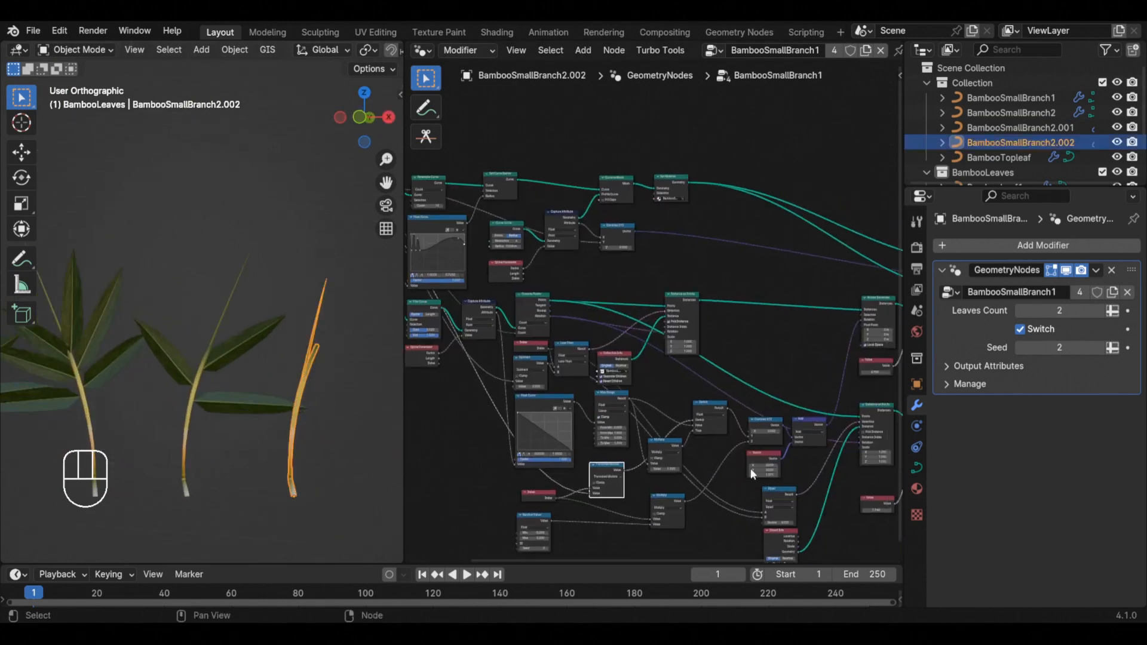
middle_drag(875, 508, 639, 382)
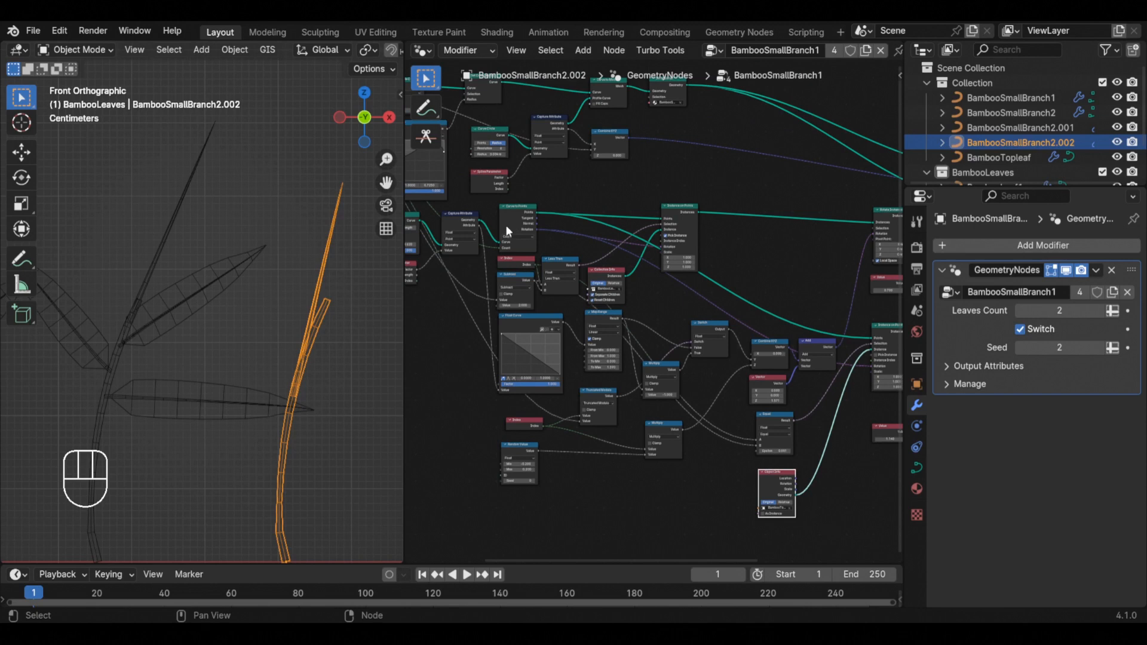
click(517, 209)
middle_drag(517, 209, 464, 199)
scroll(464, 198, up, 2)
key(shift+ctrl+d)
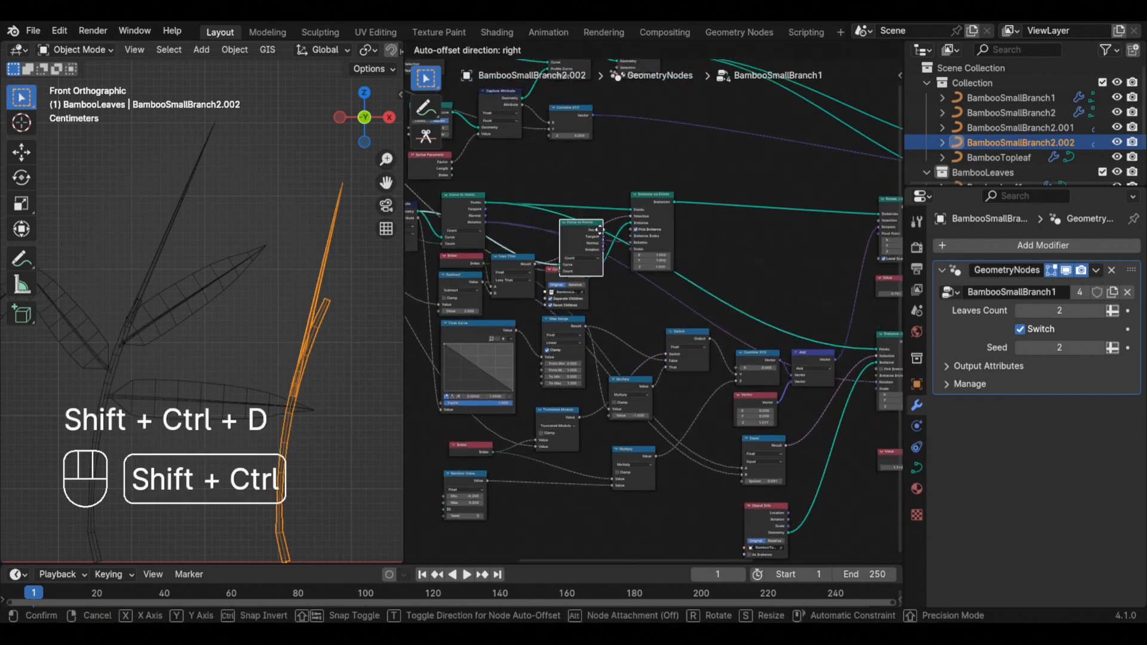
Link the duplicated Curve to Points node's Points and Rotation to the top leaf's Instance on Points, and disconnect the duplicate's Count input.
middle_drag(780, 268, 710, 267)
scroll(710, 267, up, 3)
drag(720, 258, 809, 372)
drag(664, 310, 640, 318)
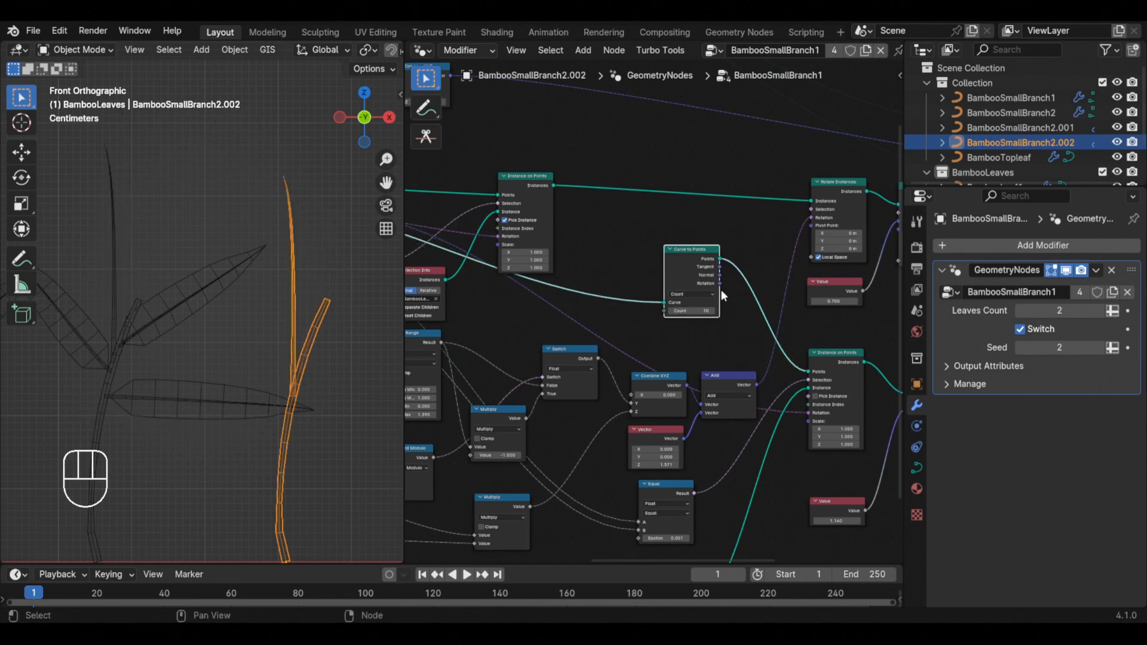
drag(720, 283, 808, 412)
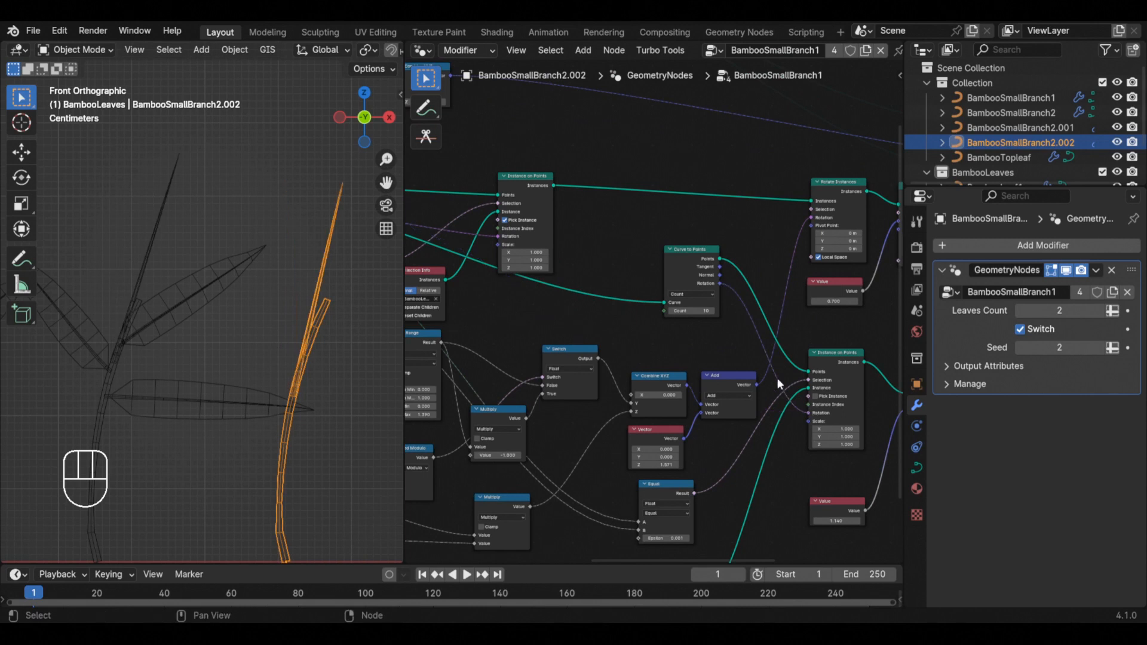
drag(688, 263, 658, 296)
Disconnect the link into the Equal node's B input so it uses the fixed value 9.
middle_drag(677, 350, 723, 275)
scroll(696, 438, up, 1)
scroll(698, 432, up, 2)
scroll(691, 444, down, 2)
middle_drag(690, 445, 698, 421)
scroll(690, 427, up, 3)
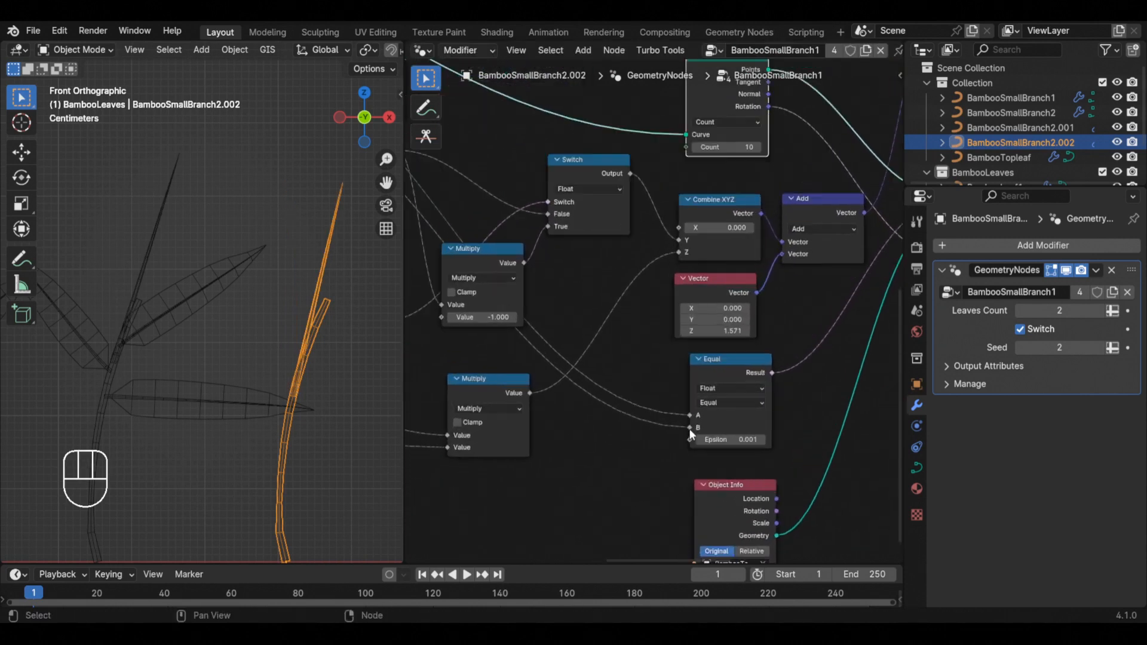
drag(689, 428, 670, 432)
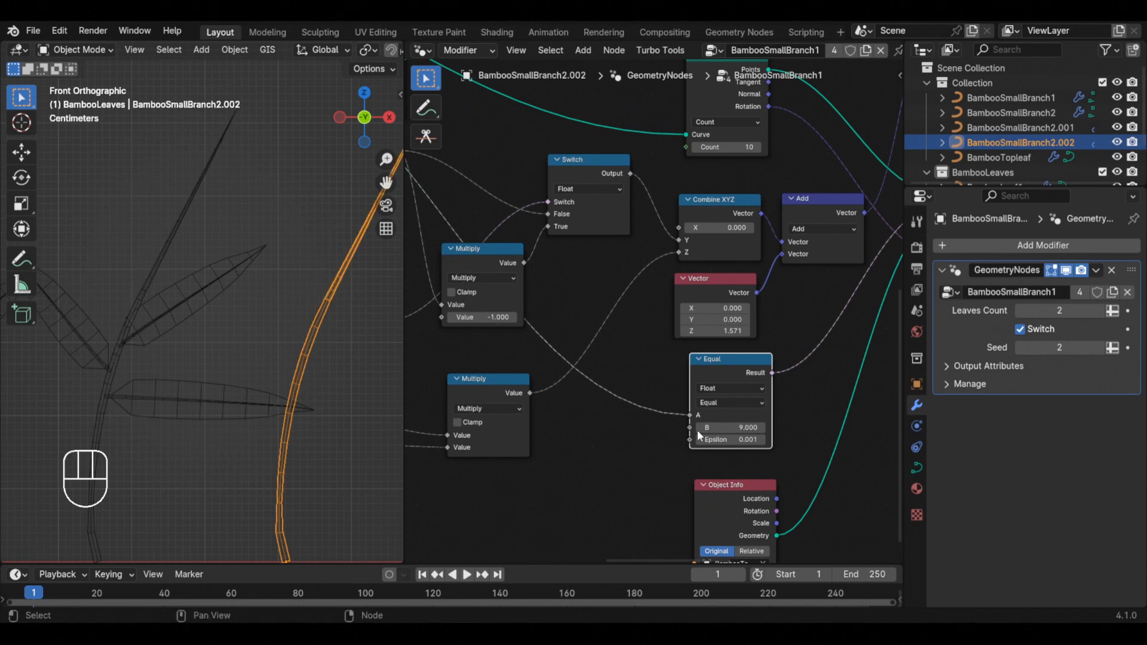
scroll(224, 338, down, 4)
scroll(273, 332, up, 5)
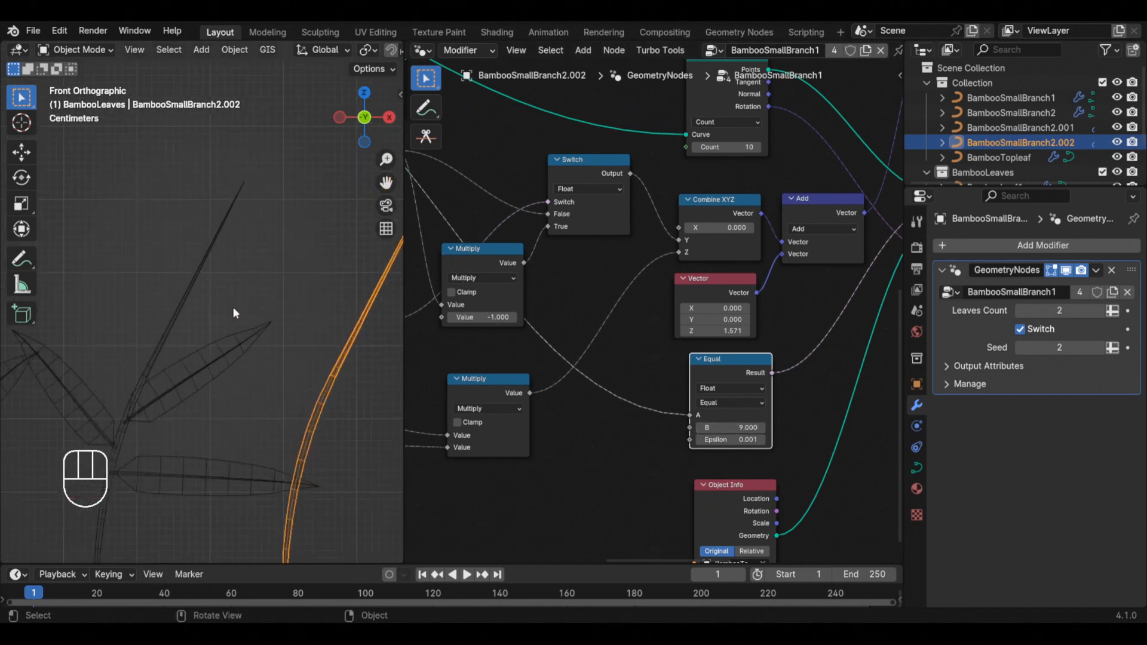
Switch the viewport to solid shading and, with BambooSmallBranch2.001 active, set the Subtract node's value to 1.
key(z)
scroll(325, 311, down, 1)
key(alt+a)
scroll(324, 312, up, 1)
middle_drag(732, 360, 601, 369)
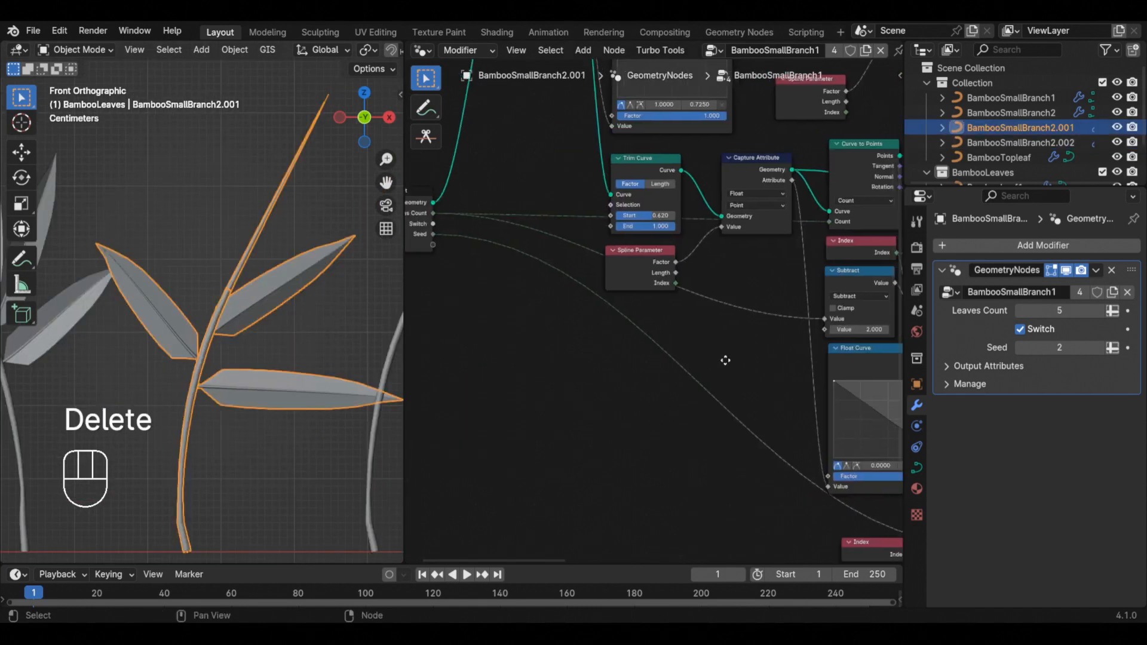
scroll(737, 356, up, 1)
key(Return)
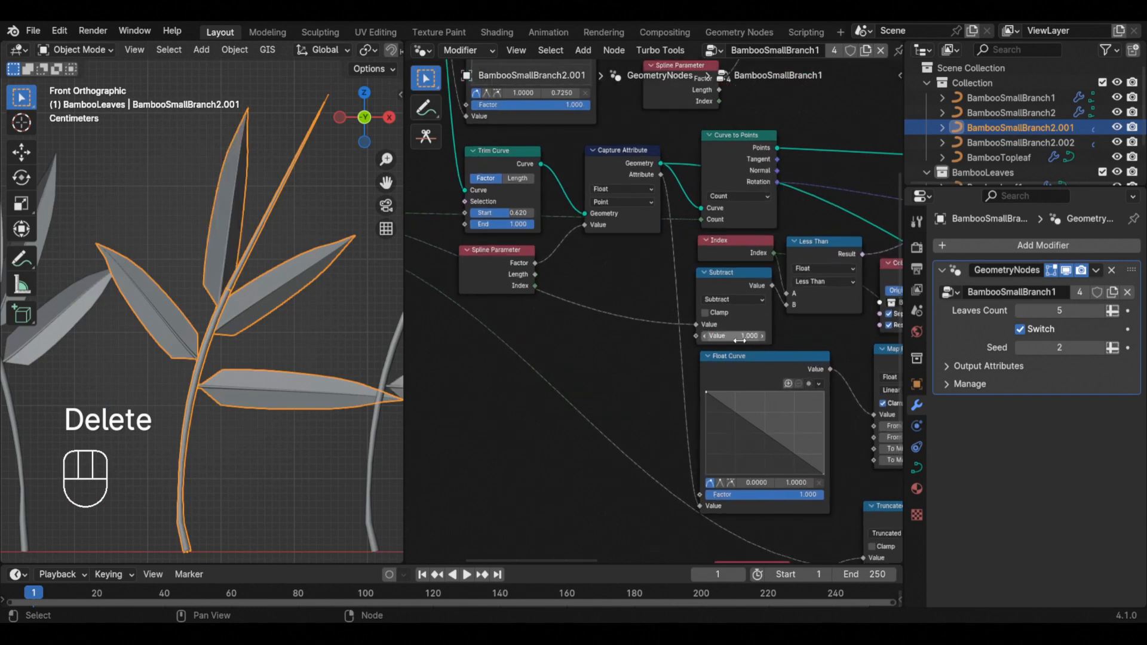
scroll(738, 374, down, 1)
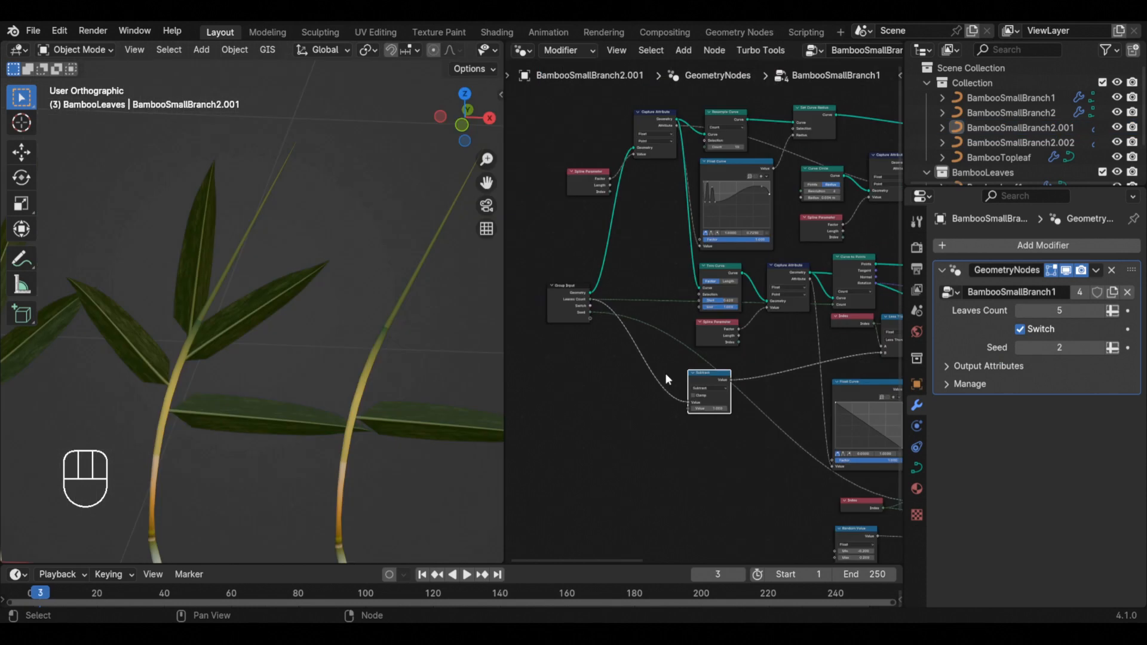
Relink the Subtract node's first Value input from Leaves Count to a new socket on the Group Input node.
drag(687, 402, 568, 297)
scroll(681, 396, up, 2)
click(541, 297)
Change the new Value group input's type to Integer and rename it Leaves Reduce.
key(n)
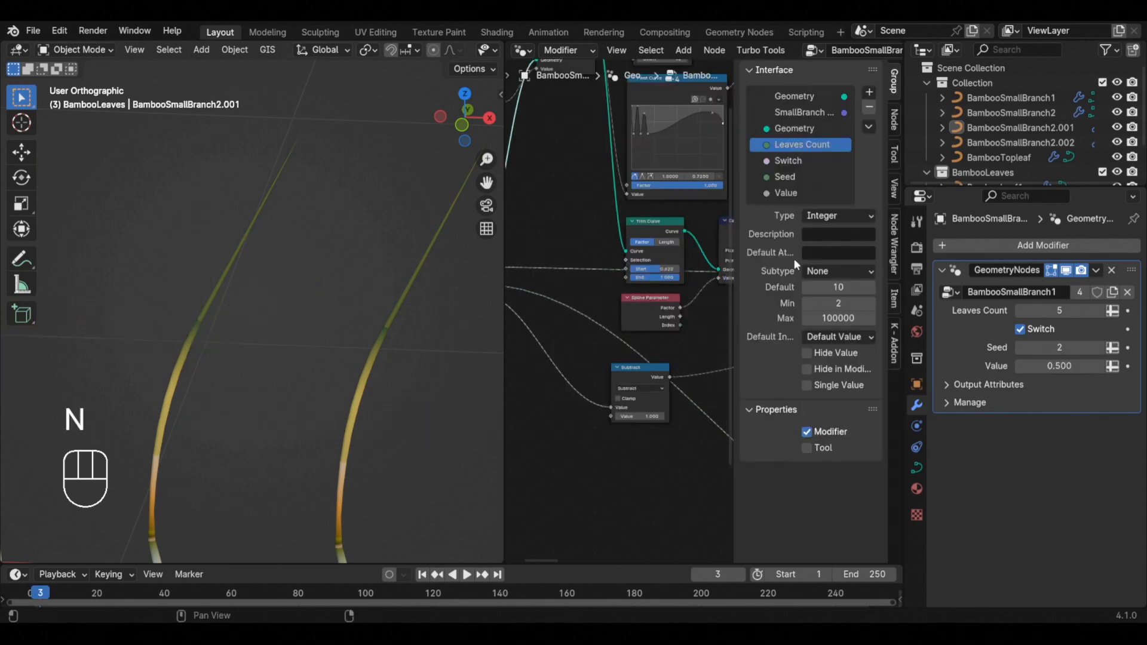
click(799, 190)
click(836, 215)
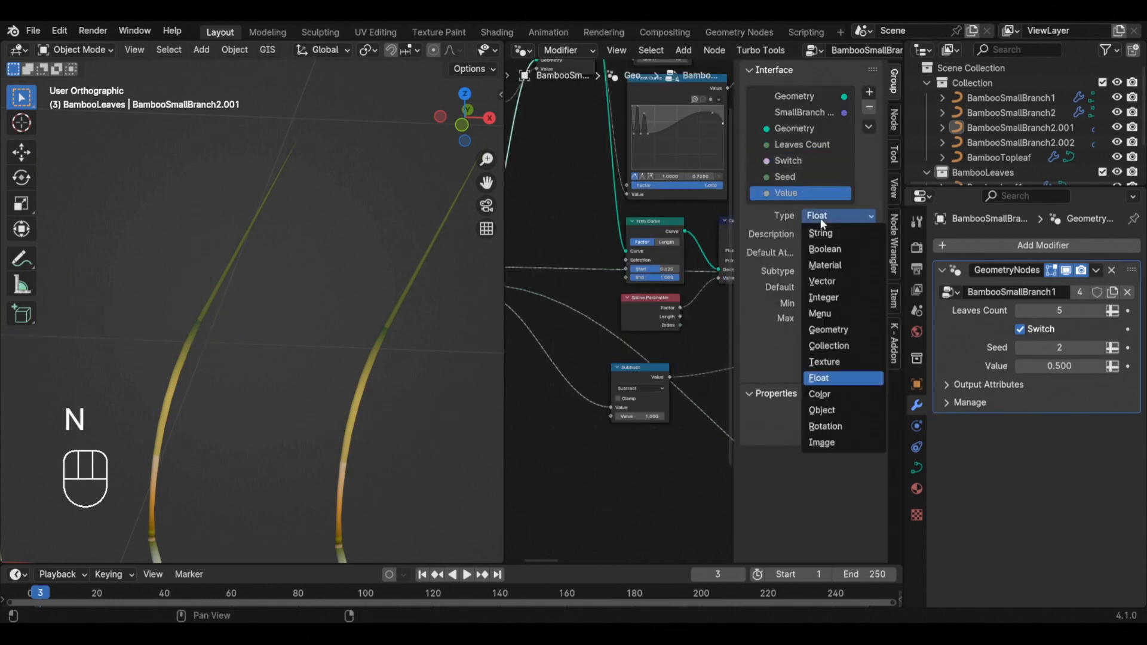
click(828, 298)
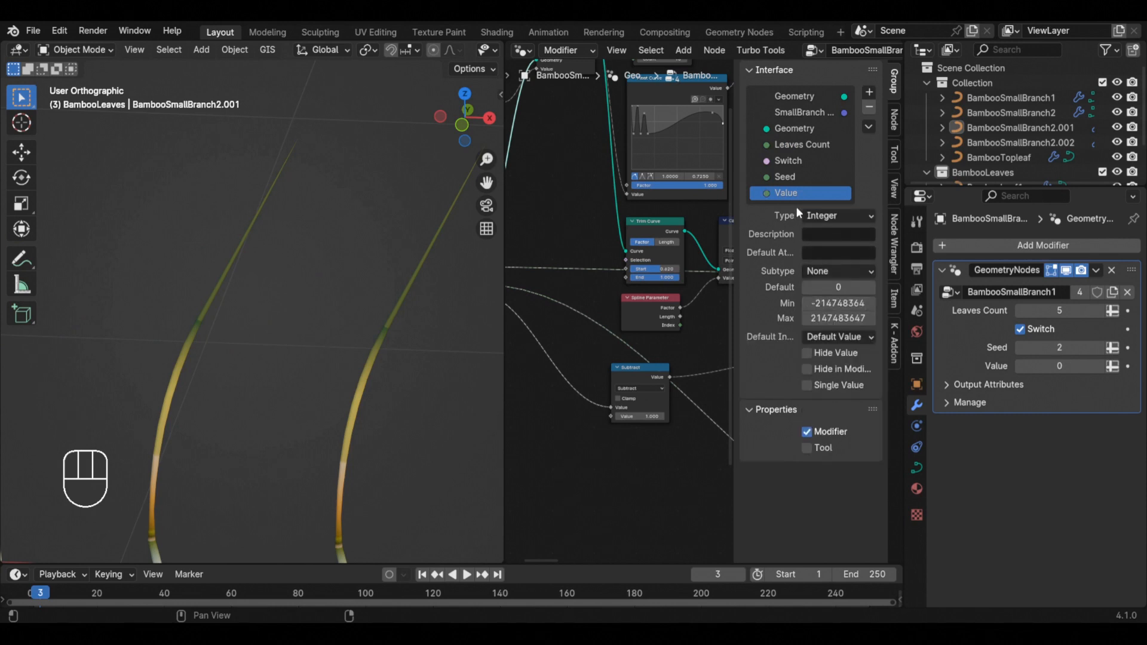
text(Le)
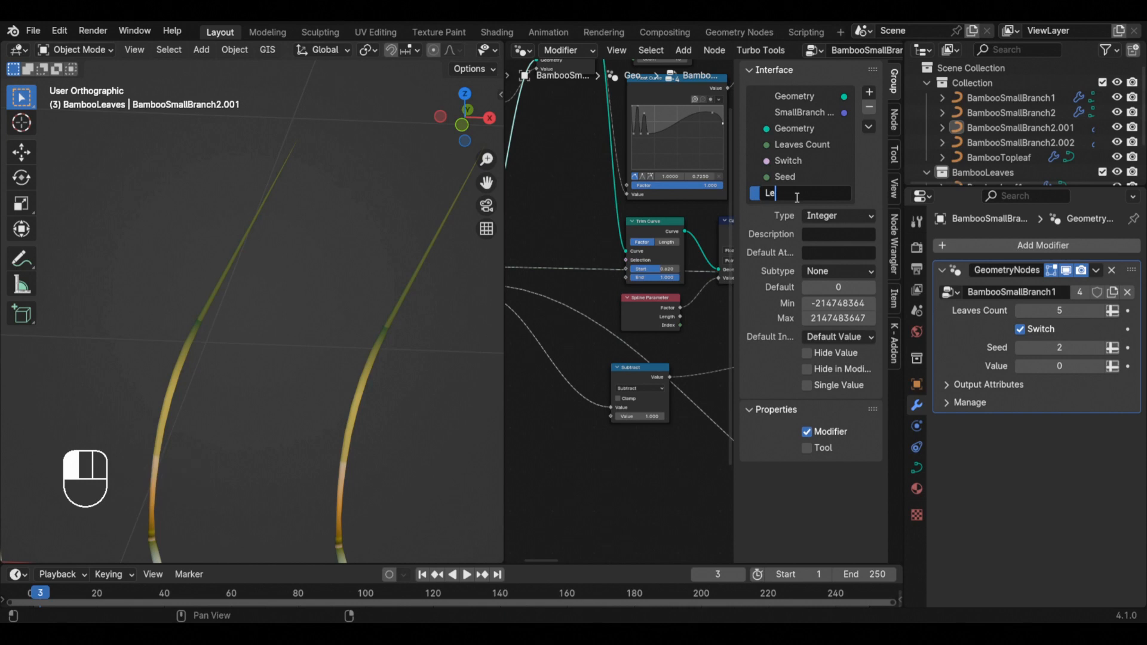
text(aves Ren)
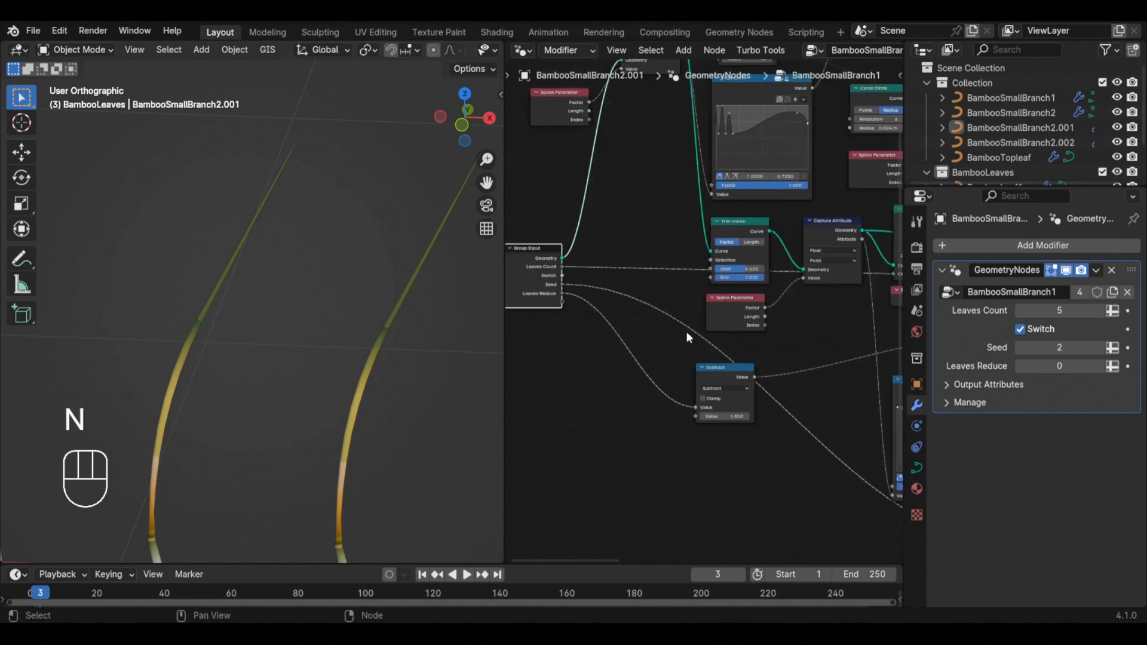
Shift the Subtract node in the graph and set BambooSmallBranch2.001's Leaves Reduce to 5.
scroll(690, 340, down, 4)
scroll(369, 344, down, 5)
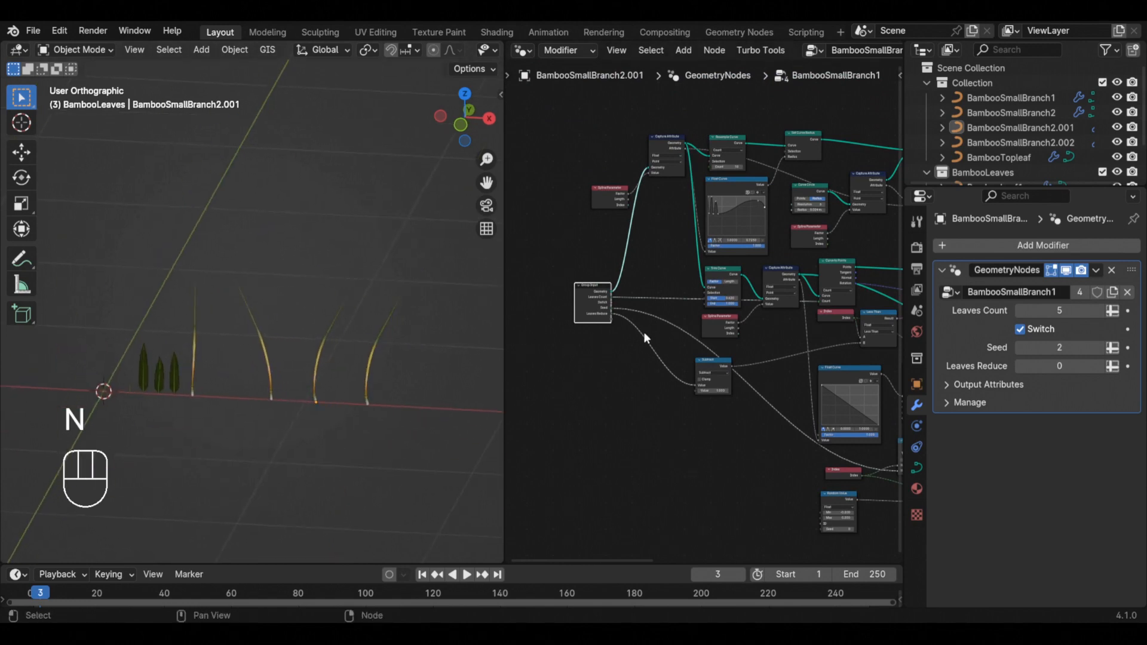
scroll(651, 331, up, 3)
drag(738, 382, 637, 370)
click(1059, 366)
text(5)
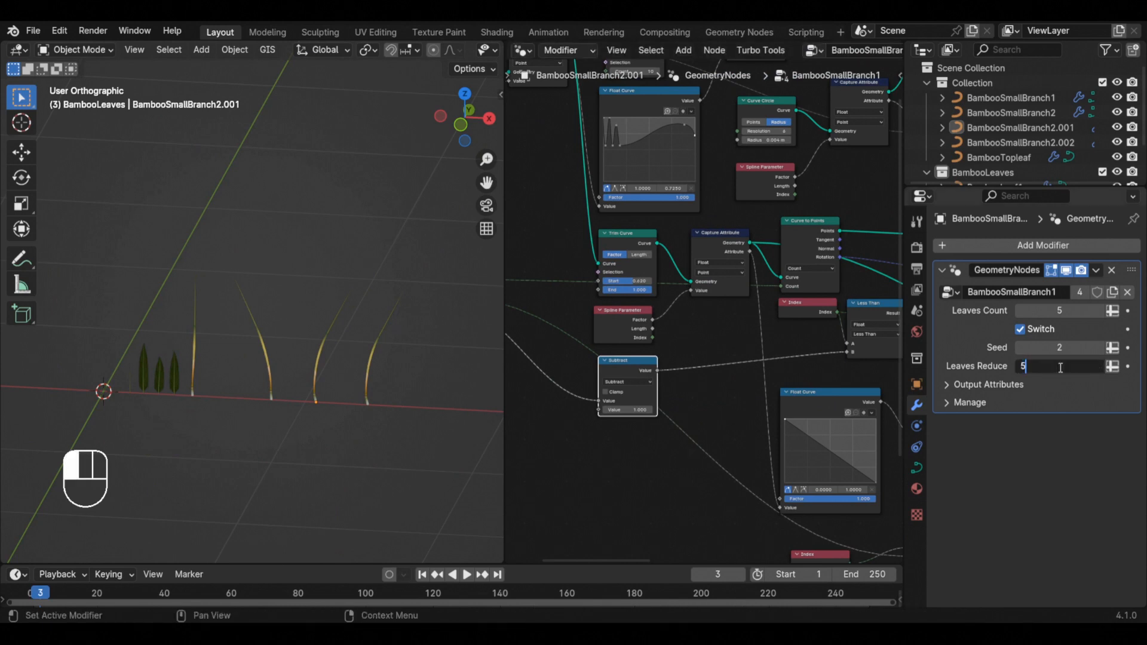
key(Return)
Select BambooSmallBranch2 and set its Leaves Reduce to 8.
middle_drag(222, 338, 235, 332)
scroll(235, 333, up, 3)
click(271, 339)
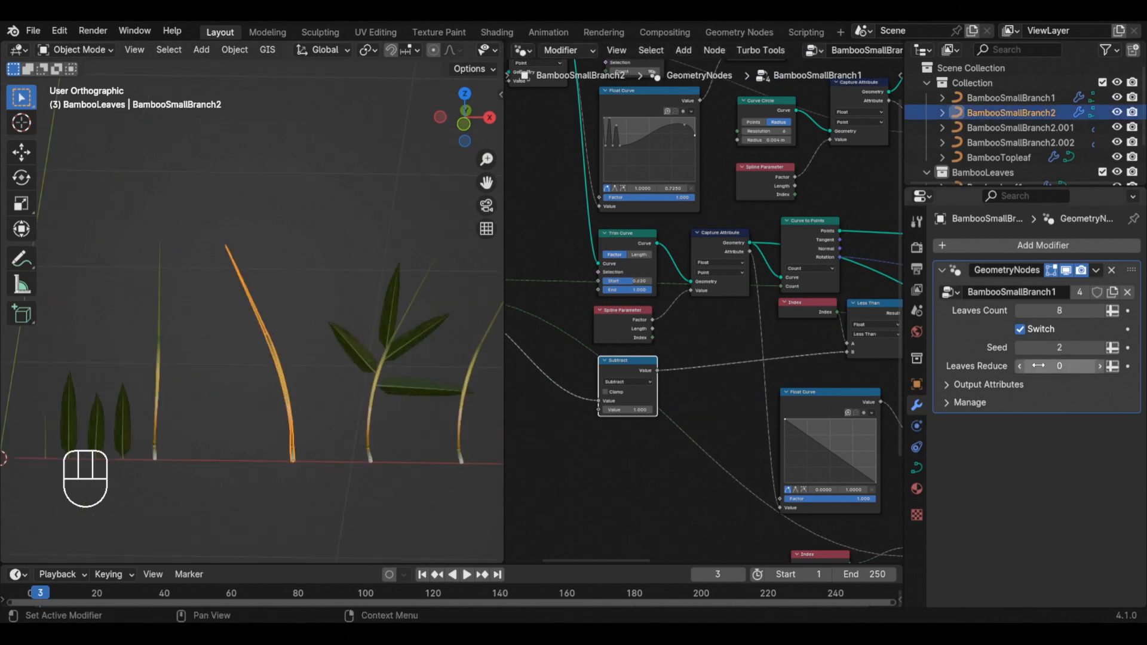
drag(1054, 366, 1082, 366)
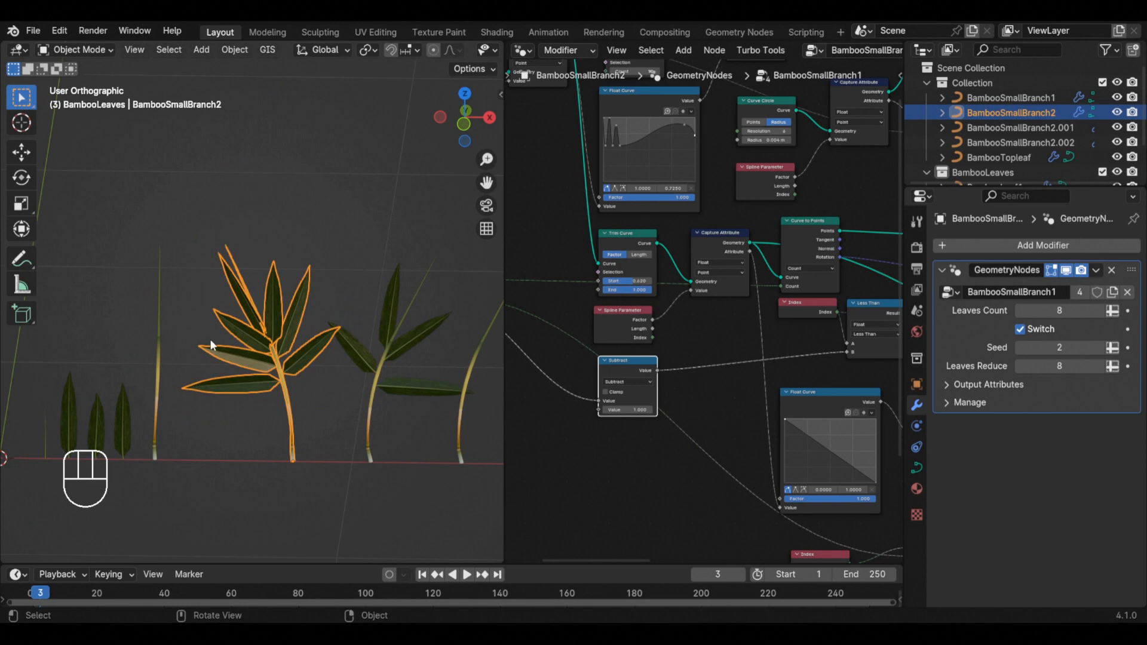
Select BambooSmallBranch1 and set its Leaves Reduce to 10.
click(159, 342)
click(1059, 366)
text(10)
key(Return)
Move the Subtract node directly under the Capture Attribute node and deselect it.
scroll(643, 381, down, 4)
middle_drag(591, 383, 719, 386)
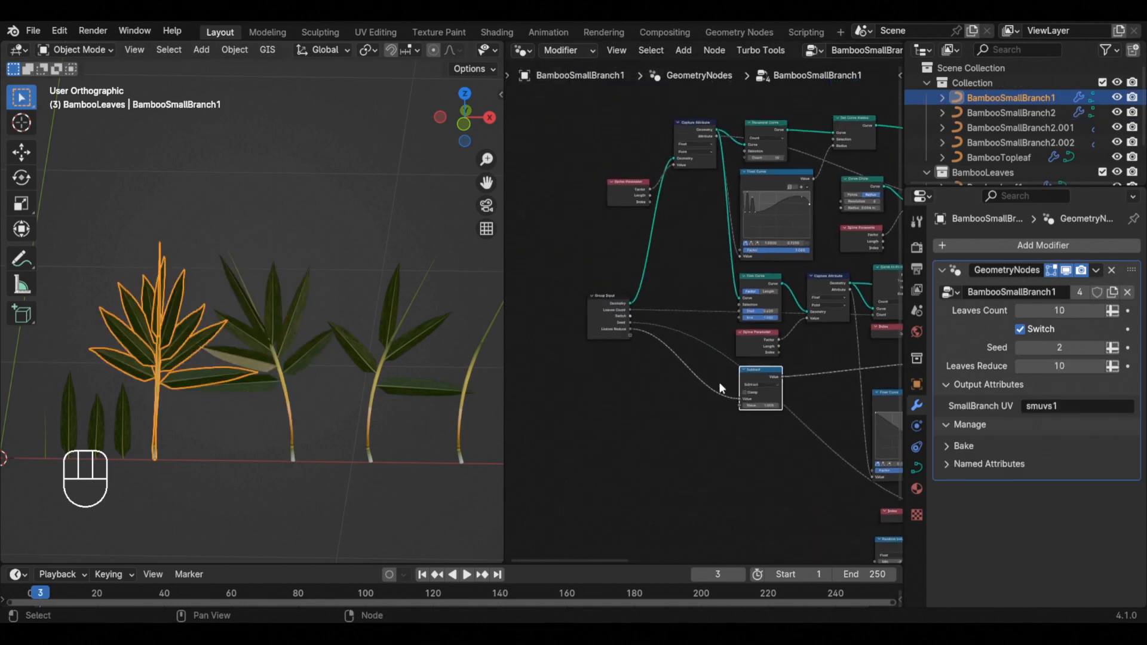
scroll(735, 381, up, 4)
middle_drag(798, 377, 702, 388)
drag(679, 386, 771, 349)
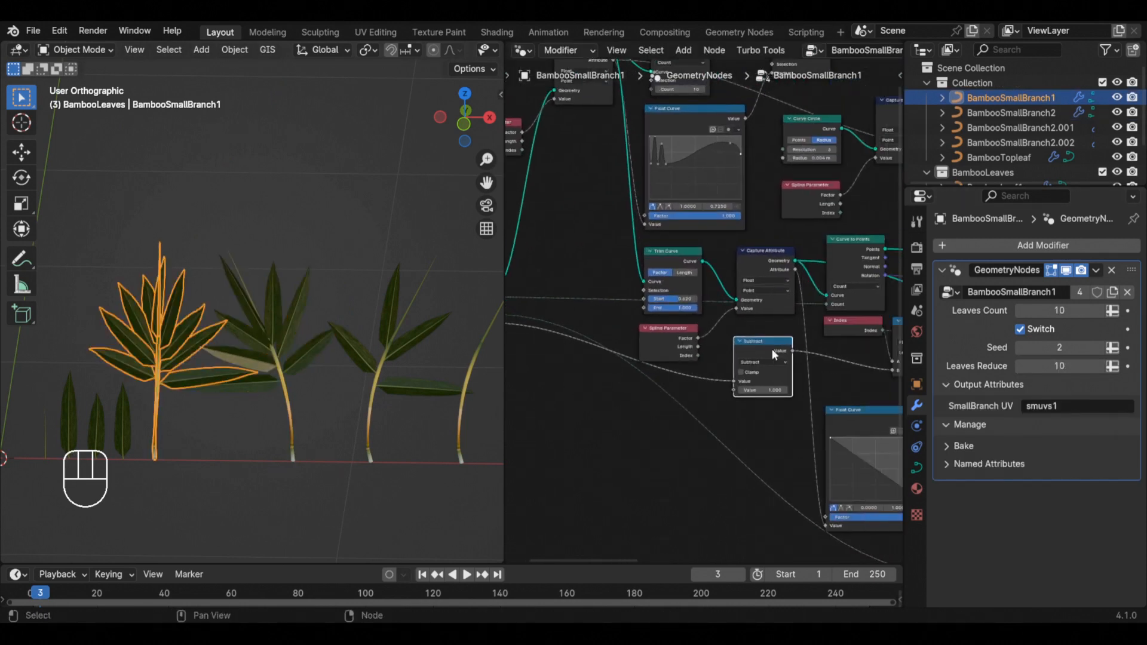
click(726, 434)
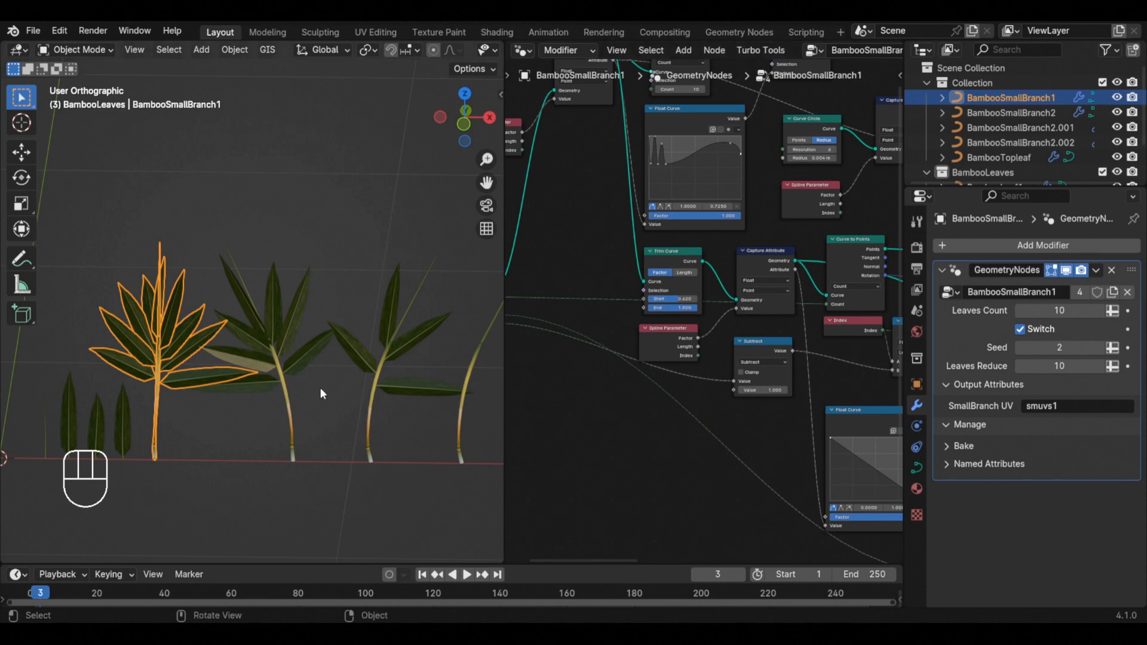
Select BambooSmallBranch2.002 and step its Leaves Reduce up to 2 and back to 1.
scroll(196, 383, down, 3)
scroll(333, 371, up, 4)
click(382, 362)
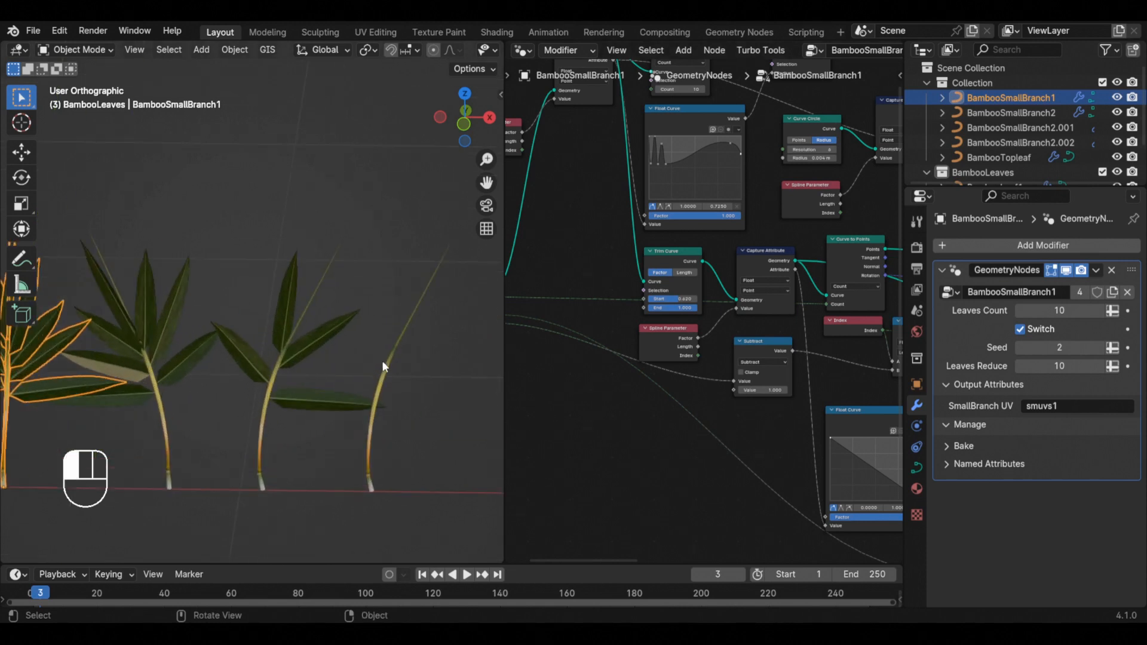
scroll(414, 372, up, 3)
scroll(695, 375, up, 2)
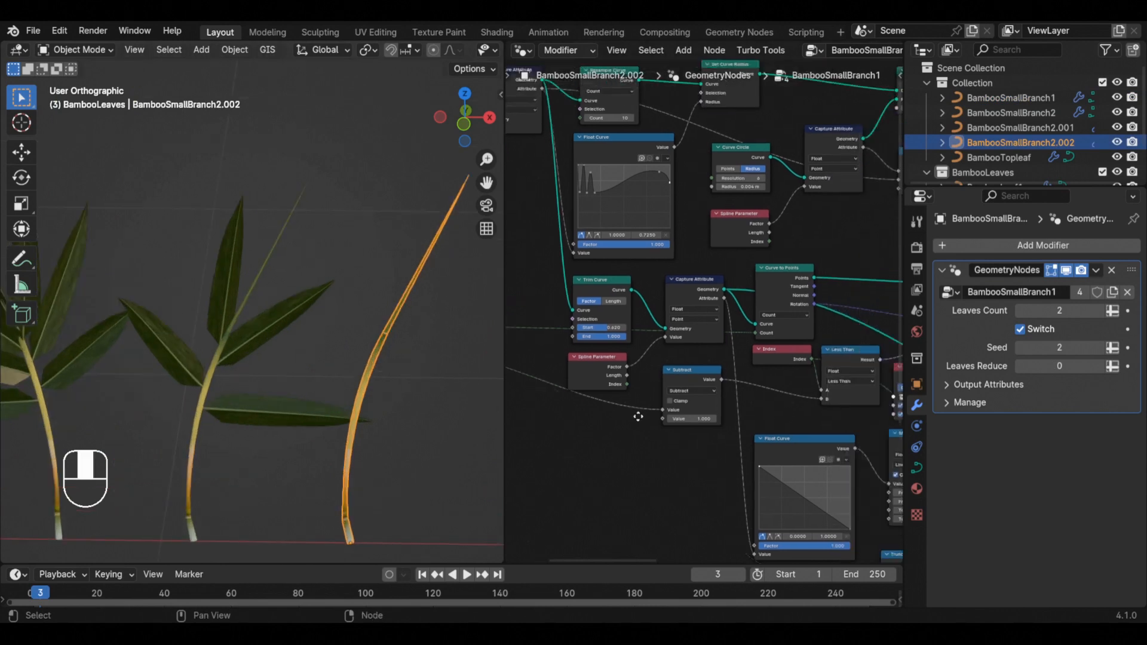
mouse_move(695, 375)
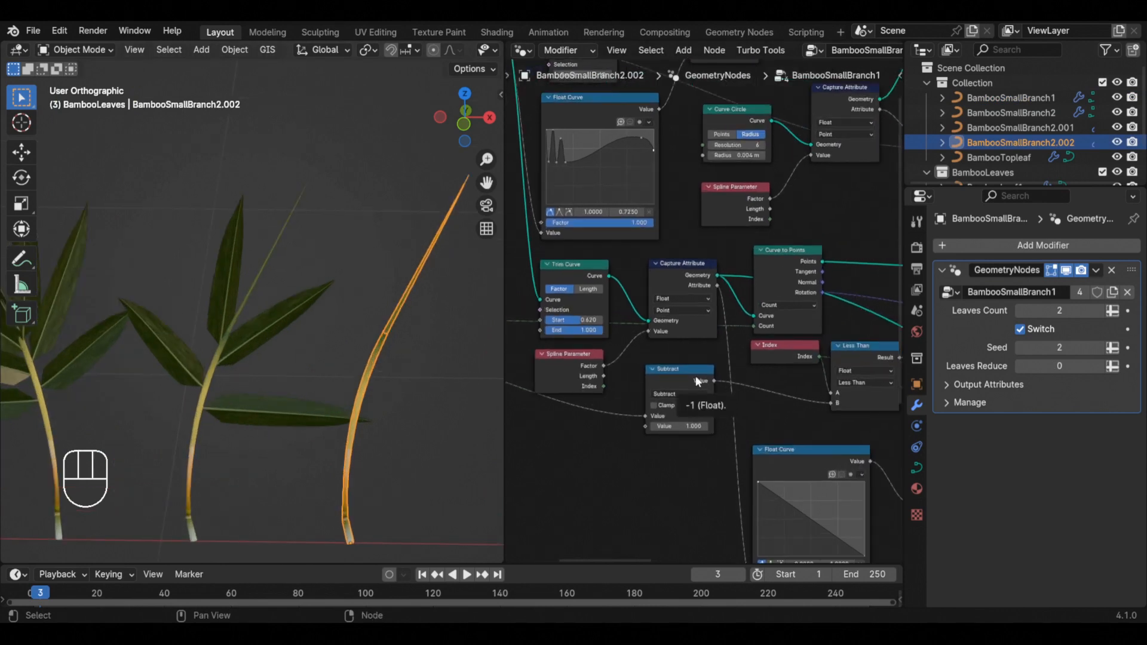
click(1100, 367)
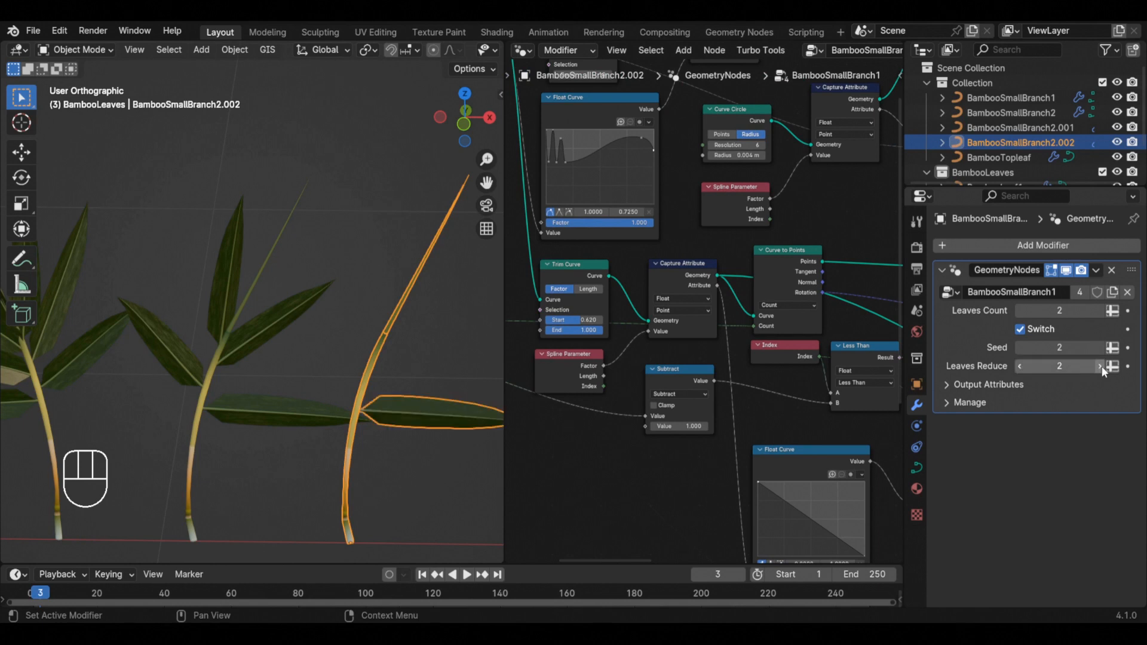
click(1100, 367)
click(1020, 366)
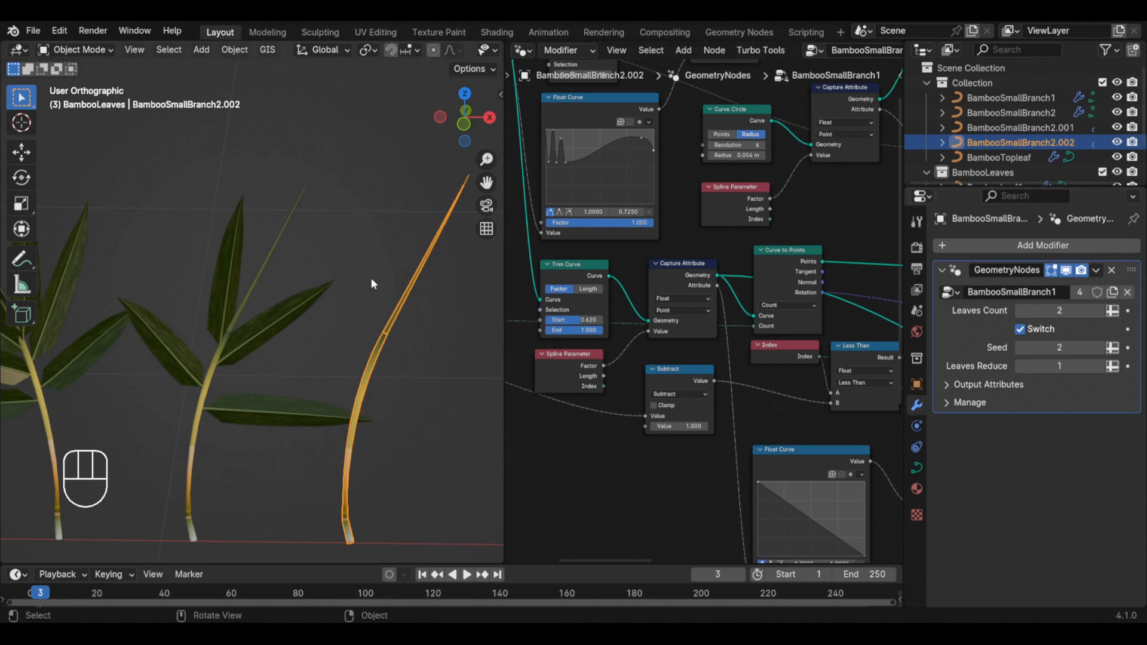
Try Leaves Reduce values of 3 and 2 on BambooSmallBranch2.002 to compare which leaves are kept.
scroll(370, 281, up, 2)
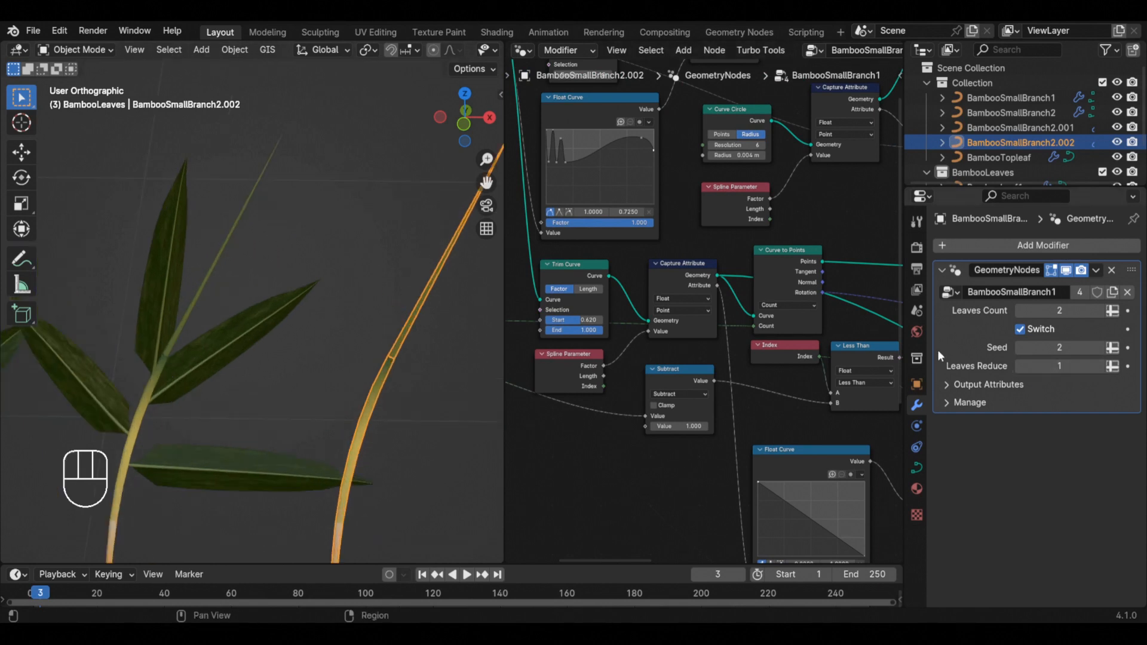
click(1100, 367)
scroll(348, 344, down, 2)
scroll(348, 344, down, 3)
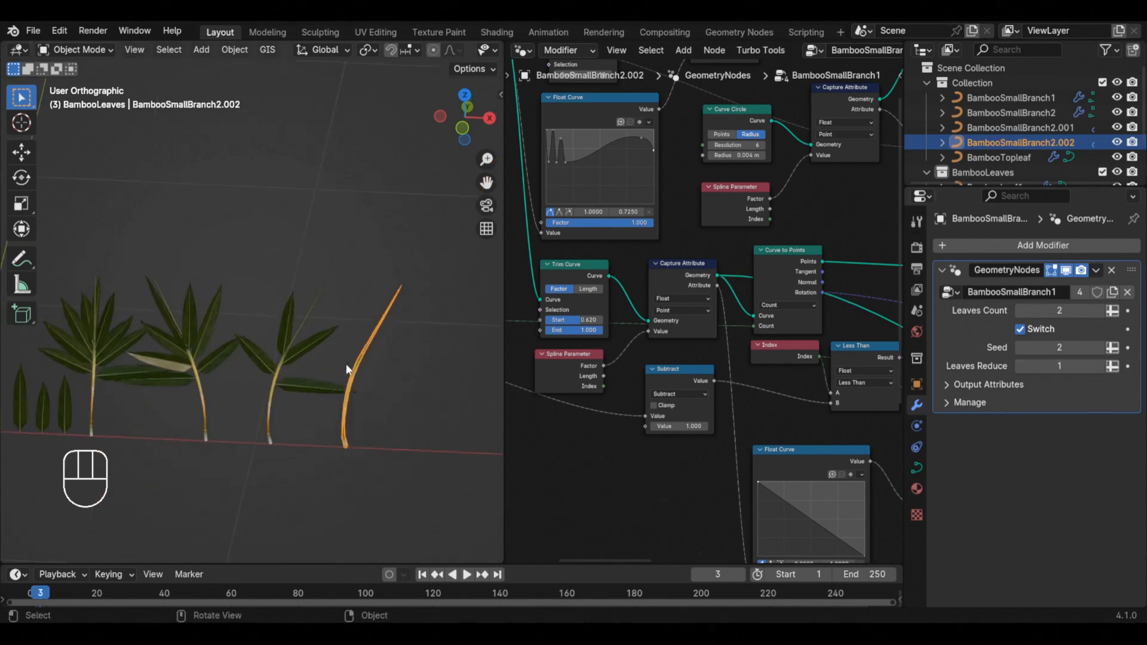
scroll(356, 350, up, 4)
double_click(1099, 367)
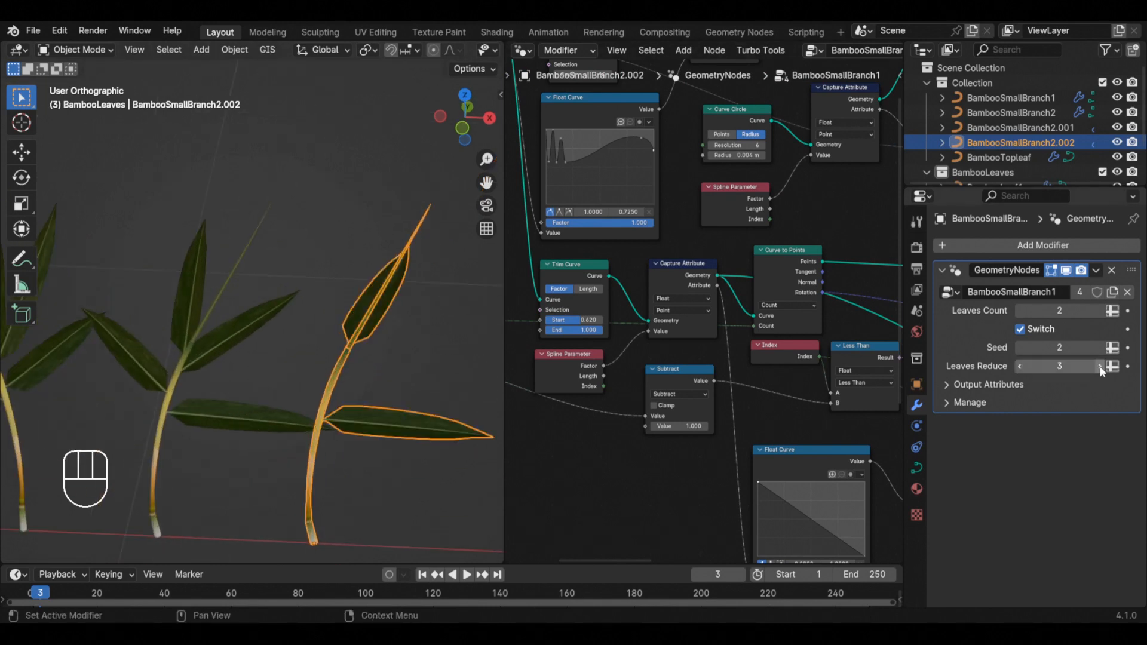
double_click(1022, 366)
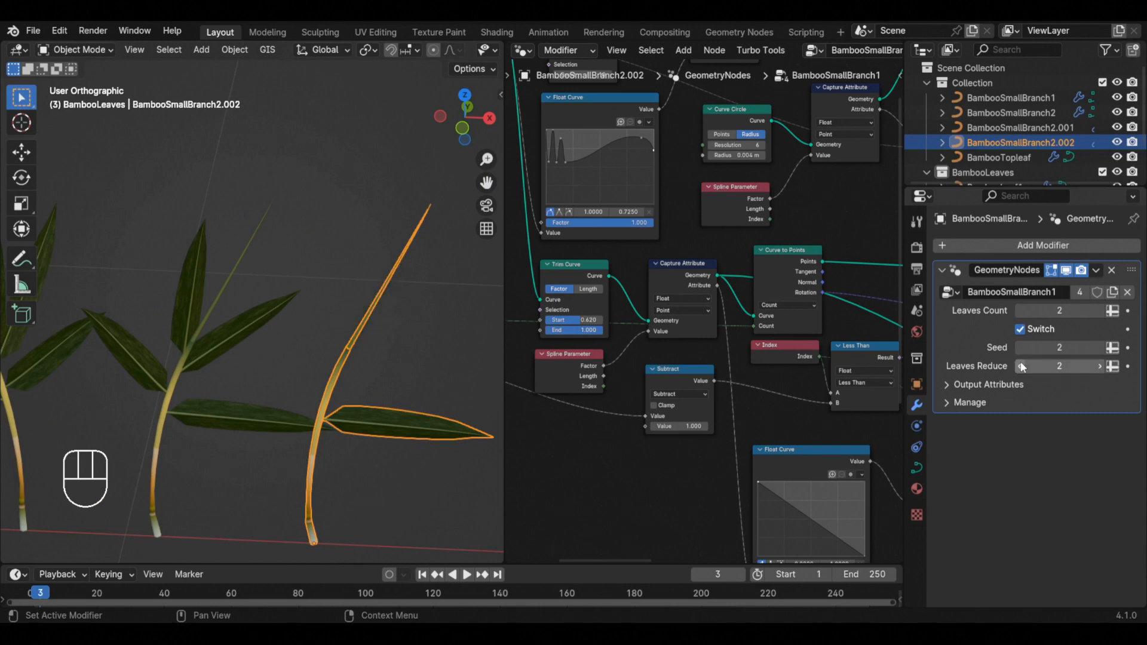
click(1097, 365)
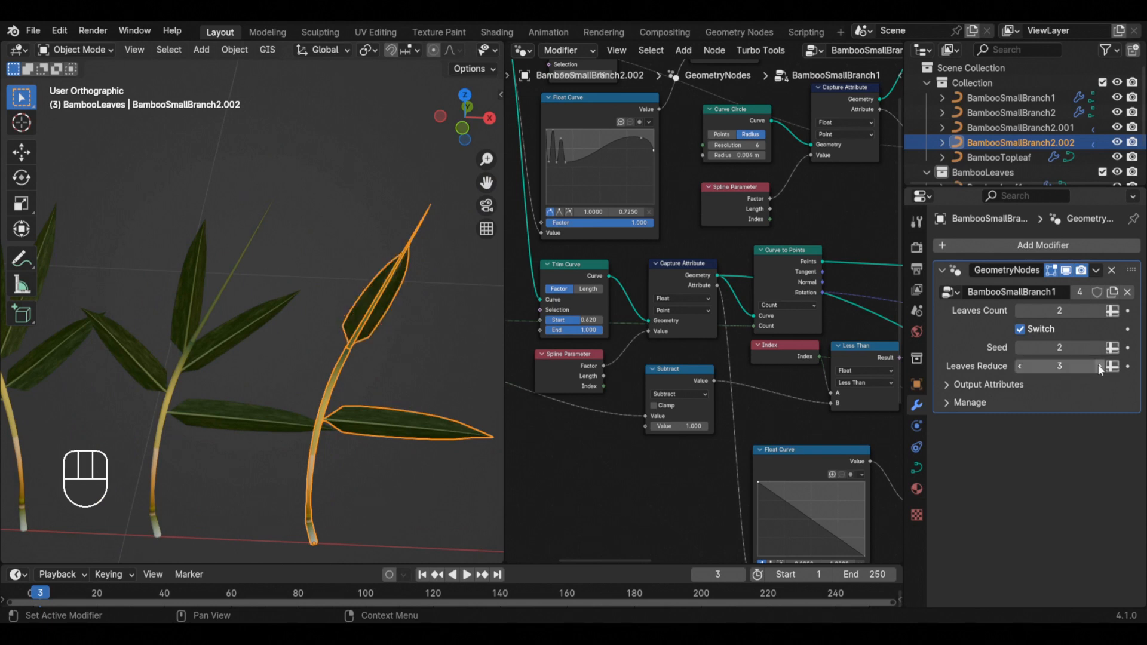
click(1020, 365)
Move the Subtract node below the Spline Parameter node that feeds the Capture Attribute.
scroll(836, 392, down, 3)
scroll(726, 400, up, 2)
drag(717, 376, 613, 413)
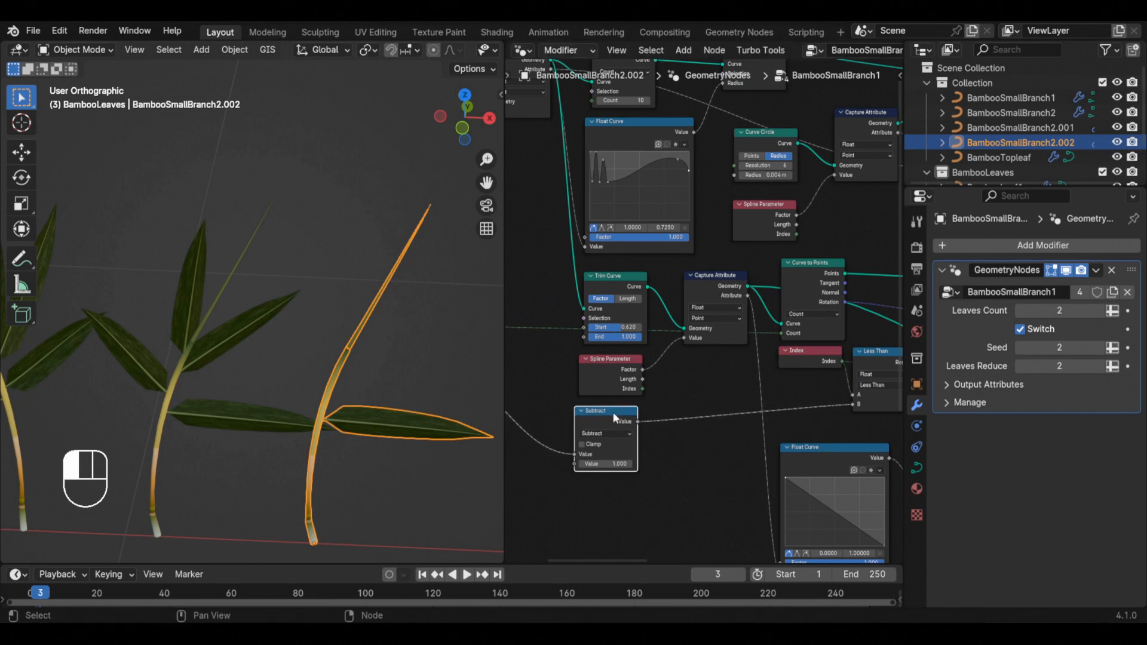
scroll(669, 406, down, 4)
middle_drag(689, 401, 656, 376)
scroll(758, 399, up, 1)
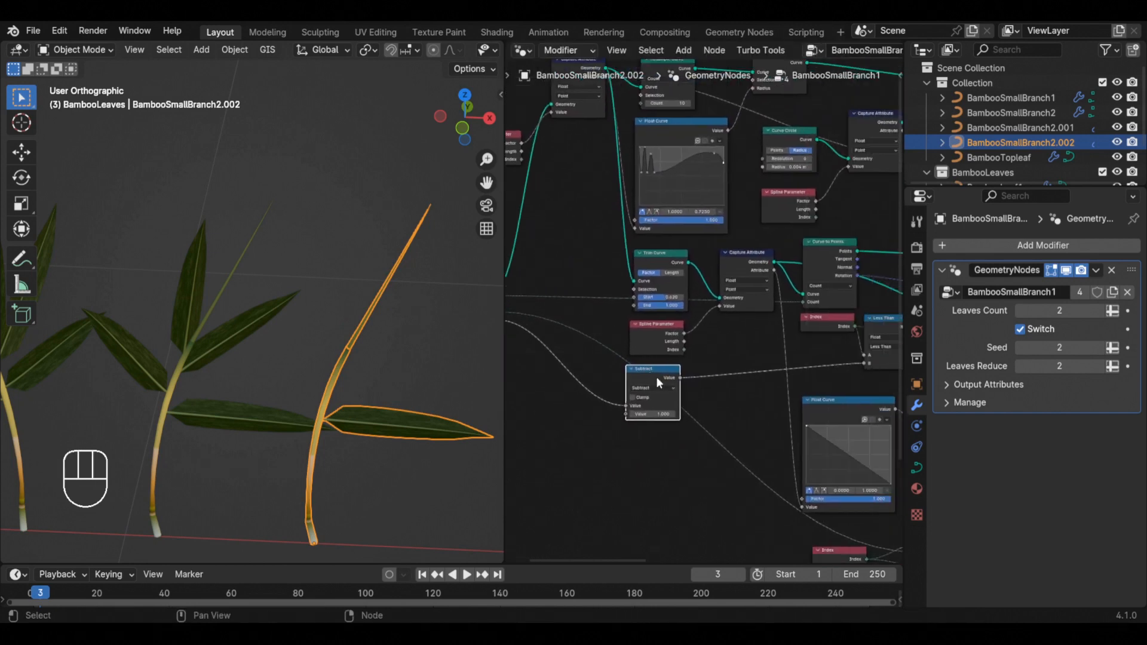
Set BambooSmallBranch2.002's Leaves Reduce to 1 and inspect the bare branch.
scroll(432, 351, down, 3)
click(1020, 366)
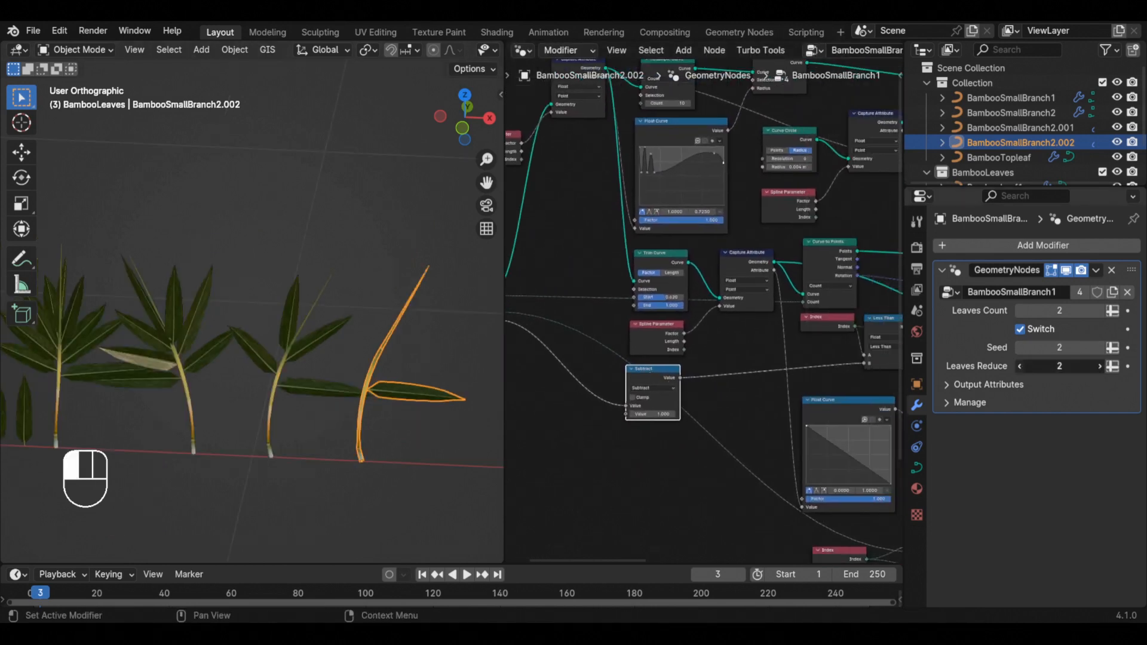
scroll(368, 375, up, 3)
scroll(367, 371, up, 2)
mouse_move(367, 371)
middle_down()
mouse_move(406, 358)
mouse_move(369, 371)
mouse_move(382, 364)
middle_up()
scroll(370, 371, down, 4)
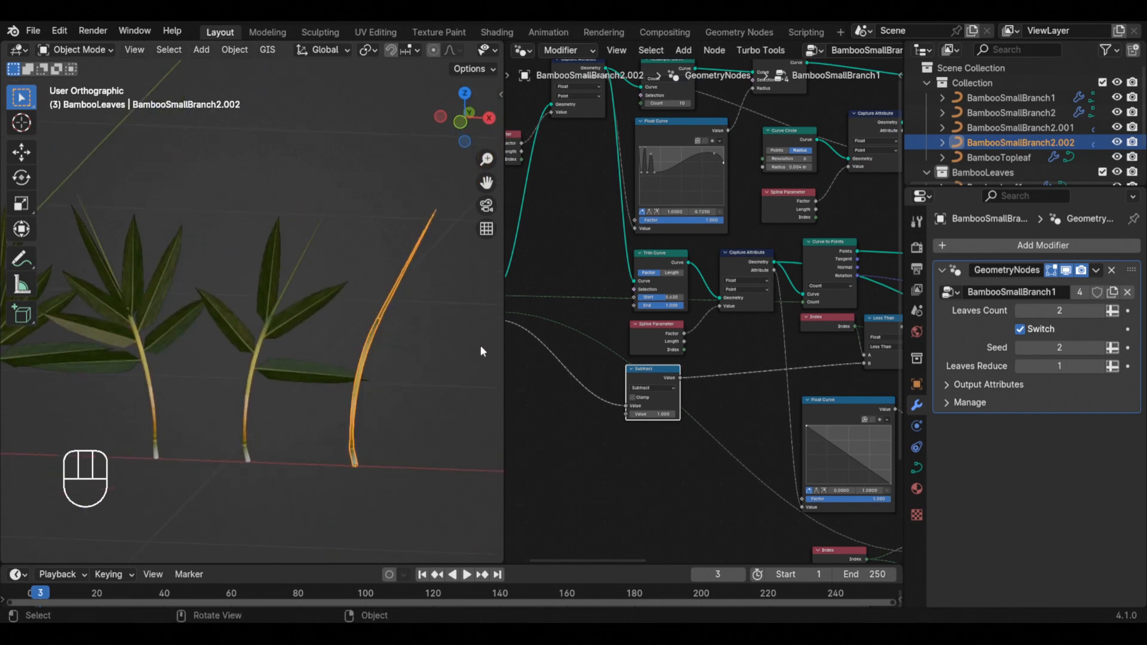
In front orthographic view, duplicate BambooSmallBranch4 and place the copy beside it, away from the other branches.
drag(503, 345, 595, 345)
scroll(367, 354, down, 3)
middle_drag(367, 354, 421, 362)
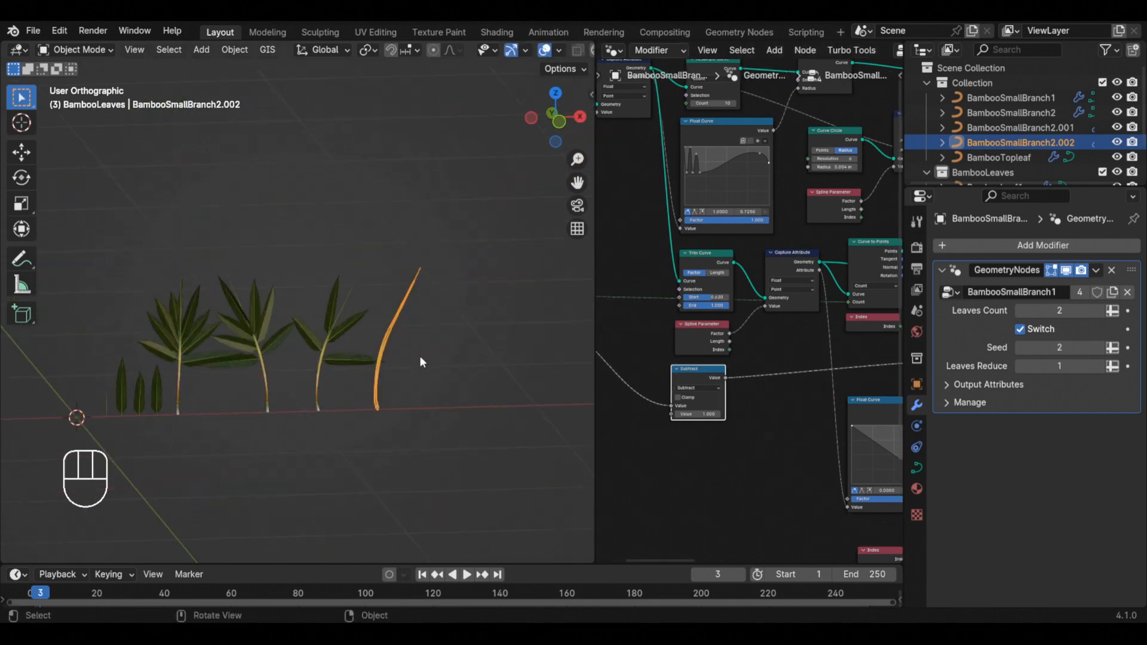
key(KP_1)
key(alt+a)
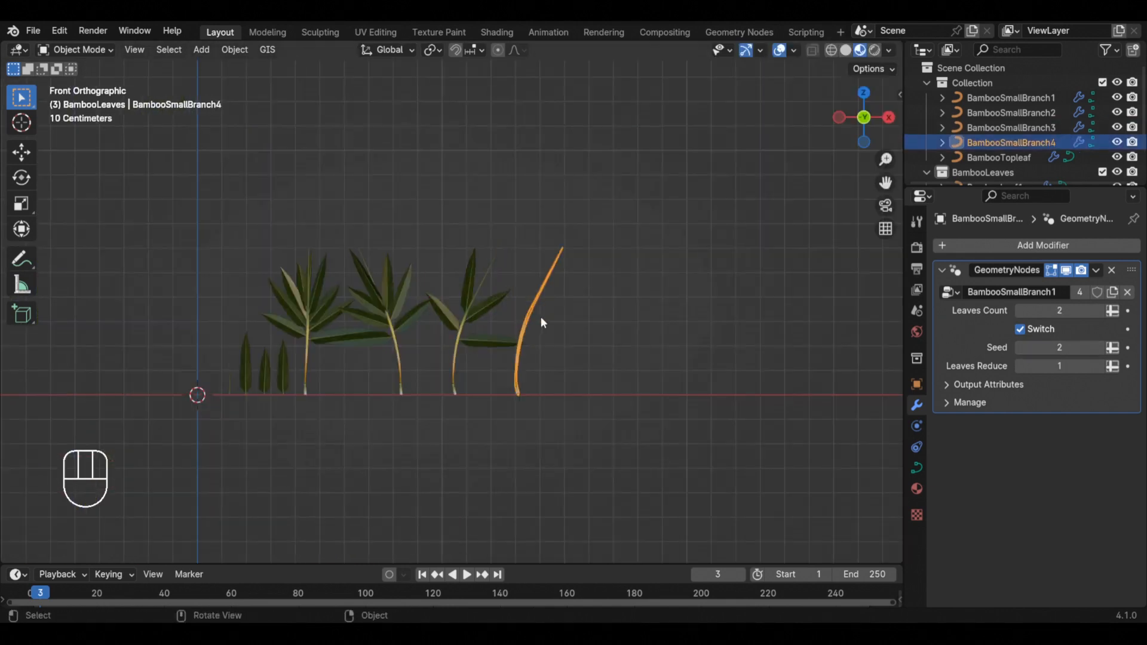
key(shift+d)
click(649, 322)
Edit the duplicated curve, raising its tip control point well above the other branches and scaling the base point about 5 times.
key(Tab)
shift+middle_drag(650, 323, 596, 418)
key(g)
click(582, 234)
key(s)
key(s)
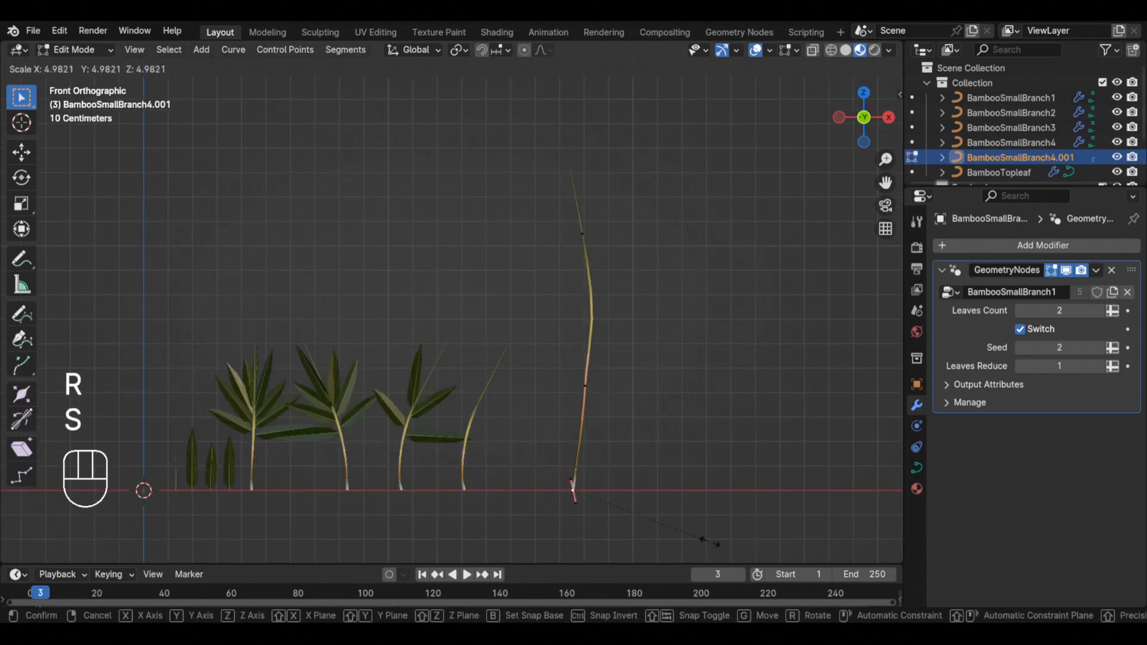
click(709, 541)
Scale, move and rotate the duplicated curve's control points to form a tall, nearly straight, slightly bent twig.
key(s)
key(s)
shift+middle_drag(640, 385, 616, 335)
key(g)
key(g)
key(r)
key(g)
key(g)
key(Tab)
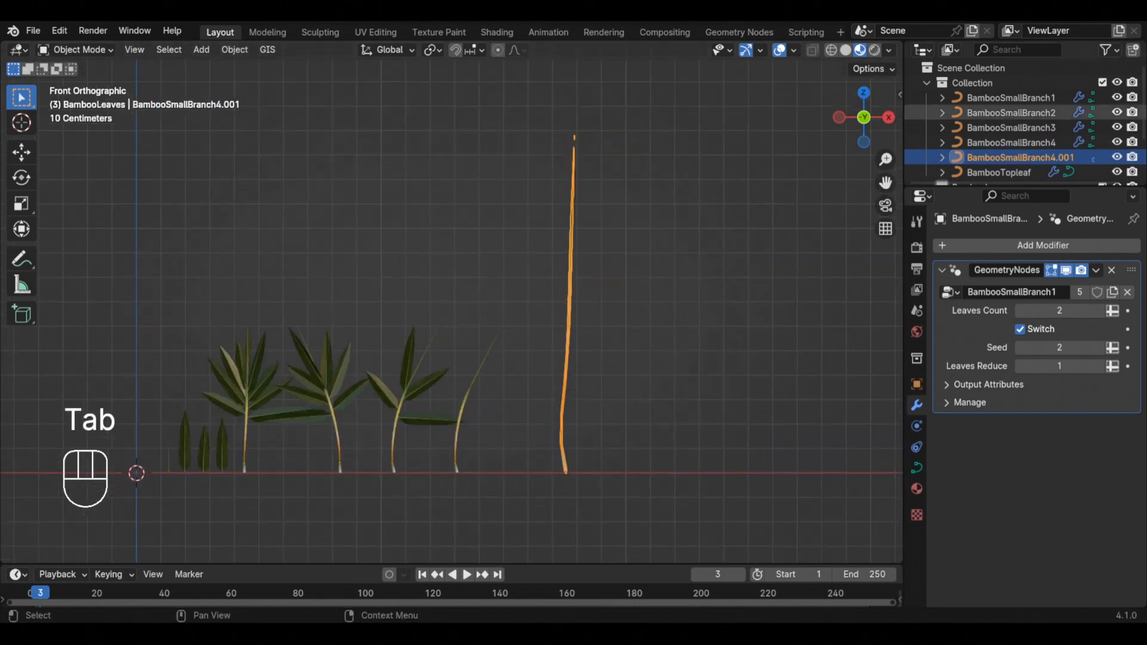
Rename the duplicated curve object as BambooSmallTwig1.
scroll(1015, 131, down, 3)
double_click(1016, 112)
text(BambooSmallTwig1)
key(Return)
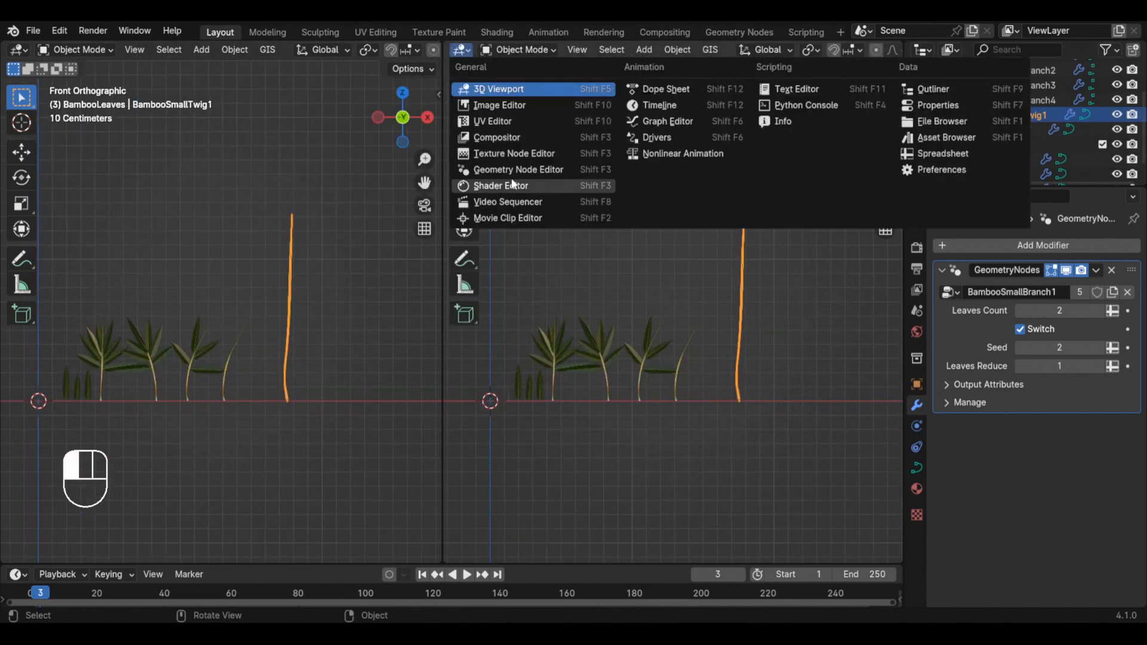
Show the Geometry Node Editor and replace the twig's node group with a new one named BambooSmallTwig1.
click(515, 170)
key(n)
scroll(845, 53, down, 3)
click(819, 51)
click(732, 51)
click(732, 53)
text(BambooSmallTwig)
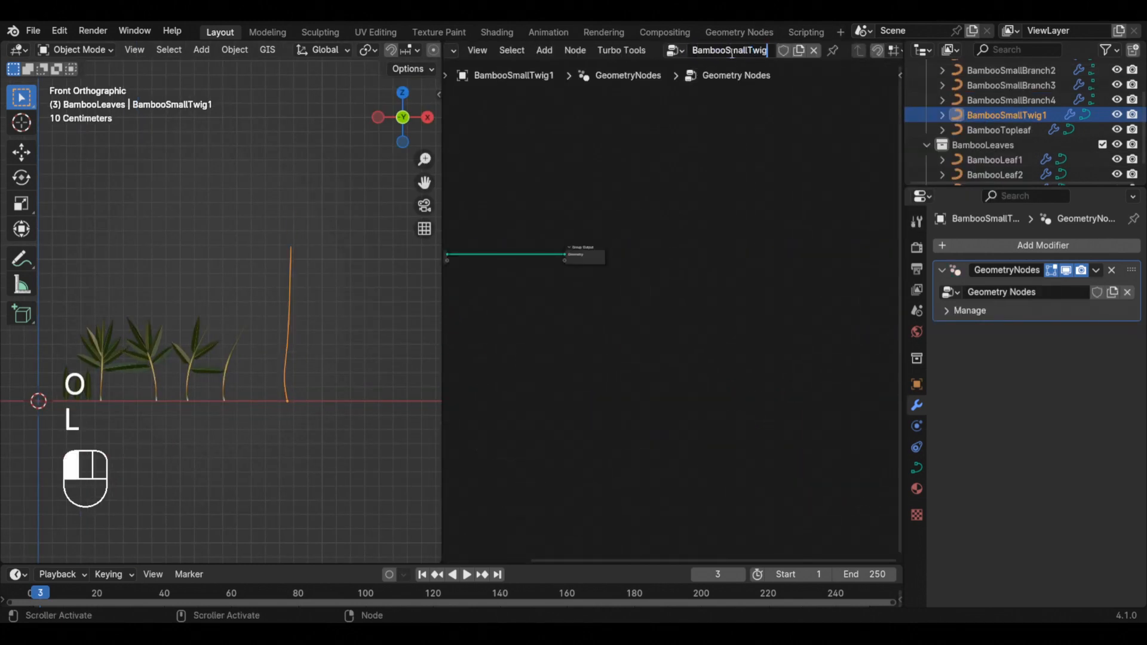
text(1)
key(Return)
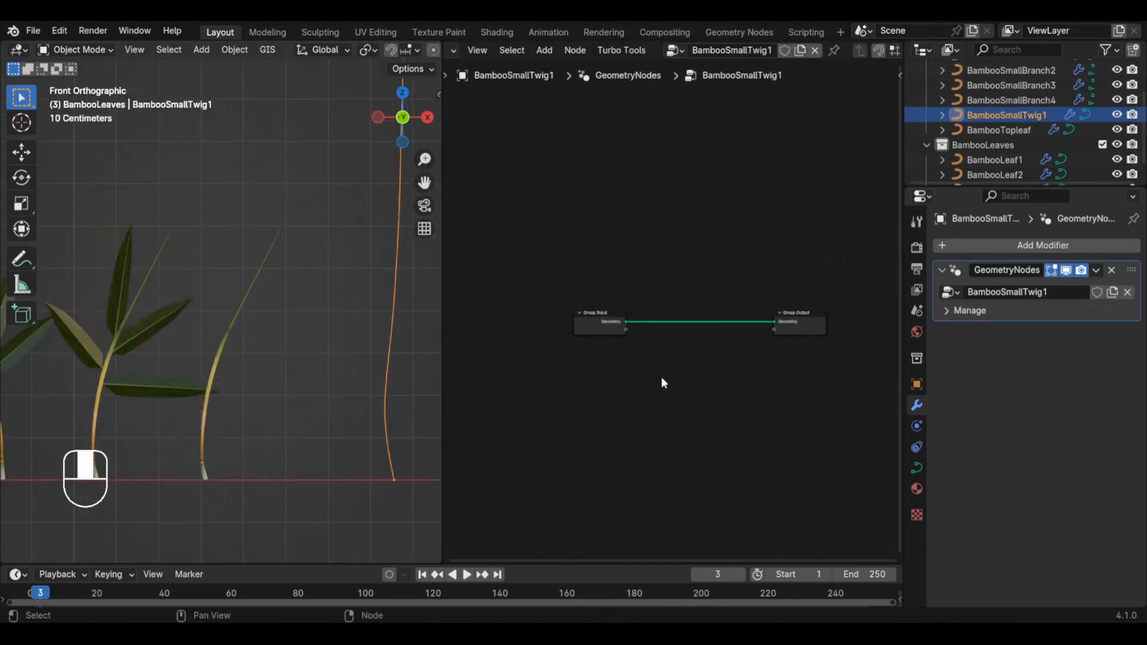
Insert a Capture Attribute node after the Group Input and feed its Value from a new Spline Parameter node's Factor.
key(shift+a)
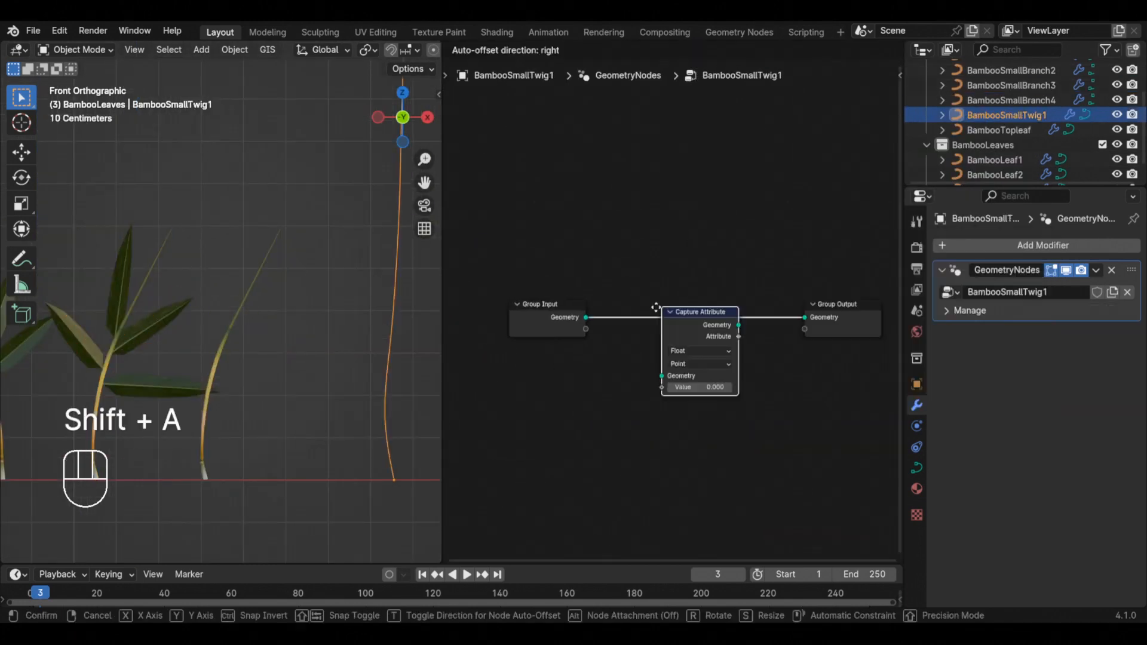
click(654, 299)
key(shift+a)
text(sp)
key(Return)
click(560, 335)
Insert Set Curve Radius and Curve to Mesh nodes in sequence between the Capture Attribute and Group Output.
key(shift+a)
text(set c)
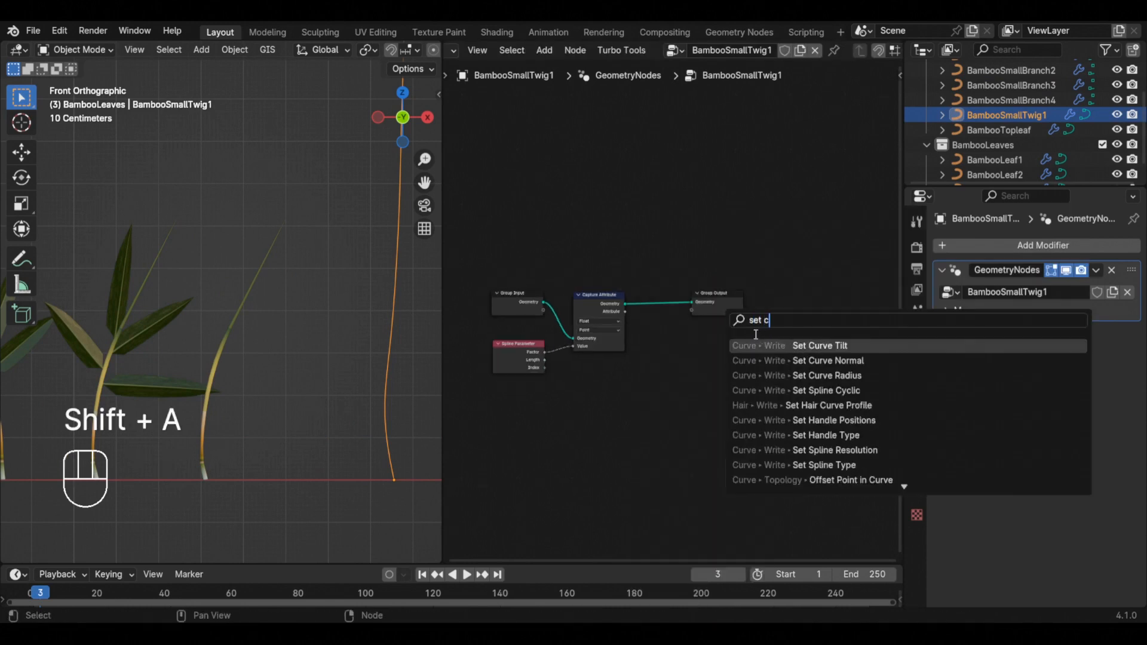
key(Down)
key(Down)
key(Return)
key(shift+a)
text(curve to)
click(754, 345)
click(625, 285)
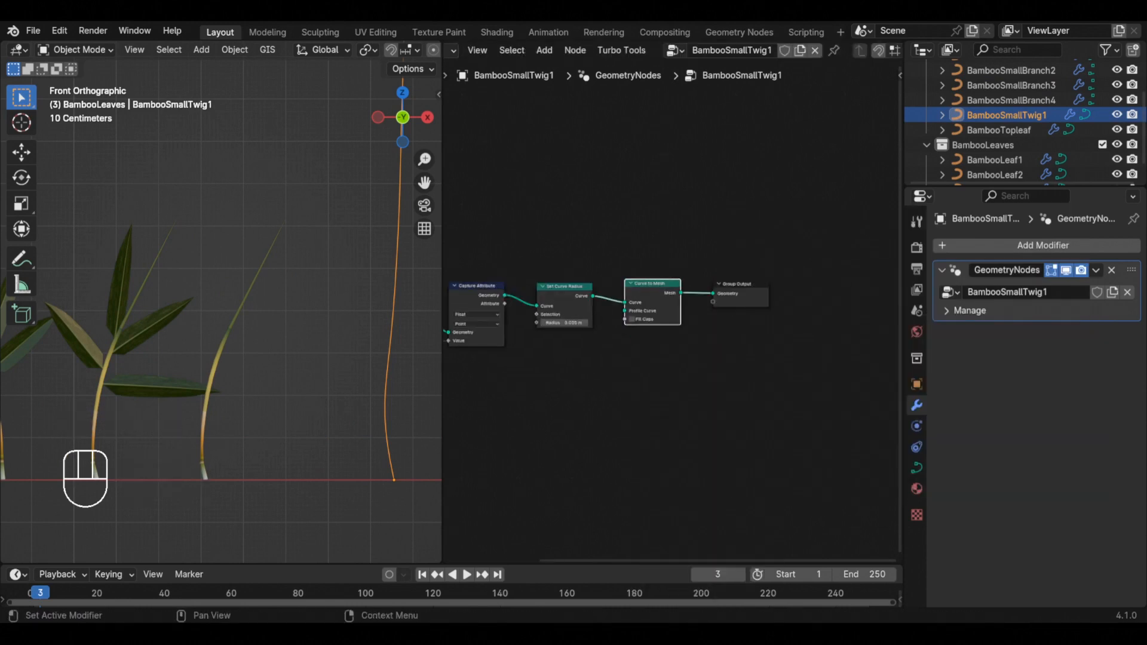
Insert a Set Material node before the Group Output and feed Curve to Mesh's Profile Curve from a Curve Circle node.
key(shift+a)
text(set)
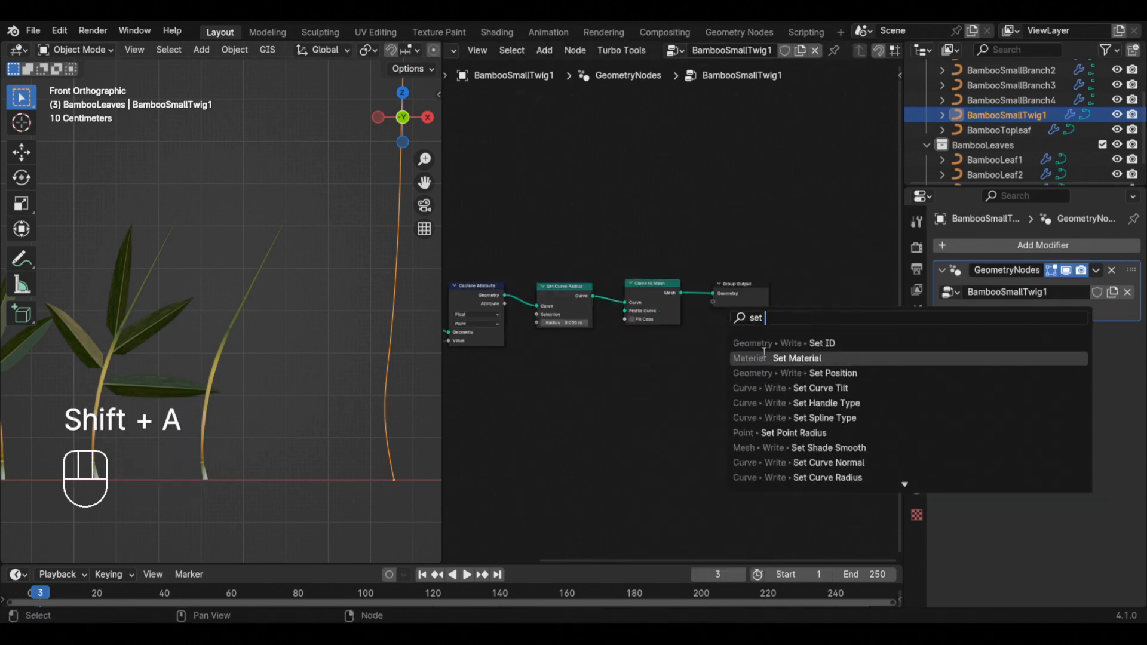
click(763, 356)
click(700, 287)
click(670, 357)
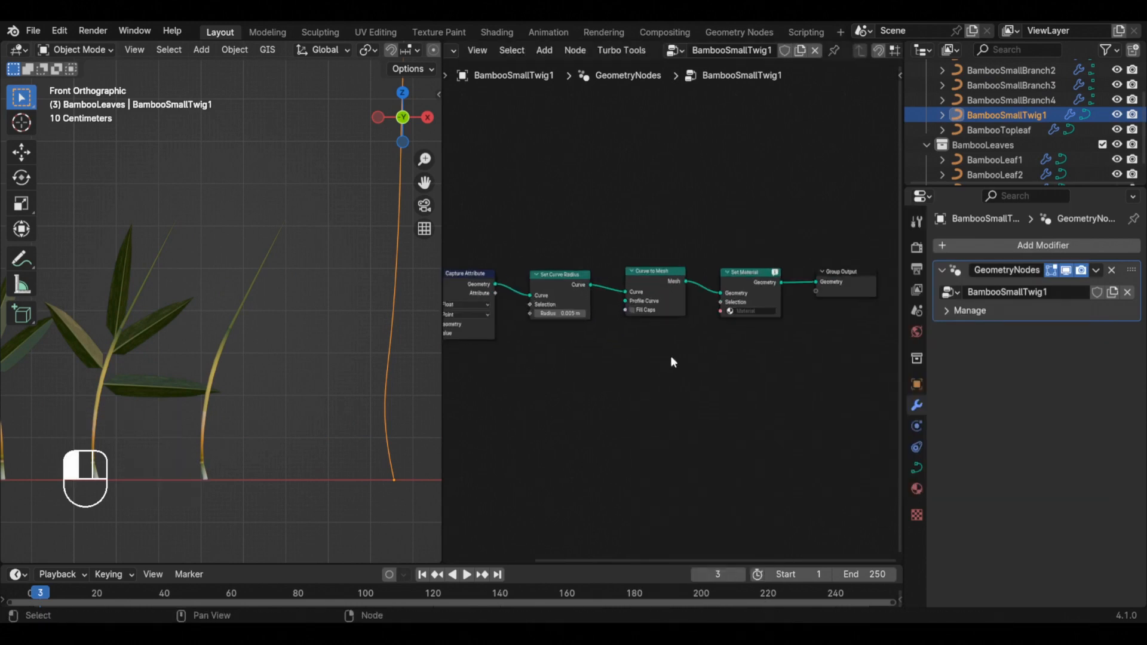
key(shift+a)
text(c)
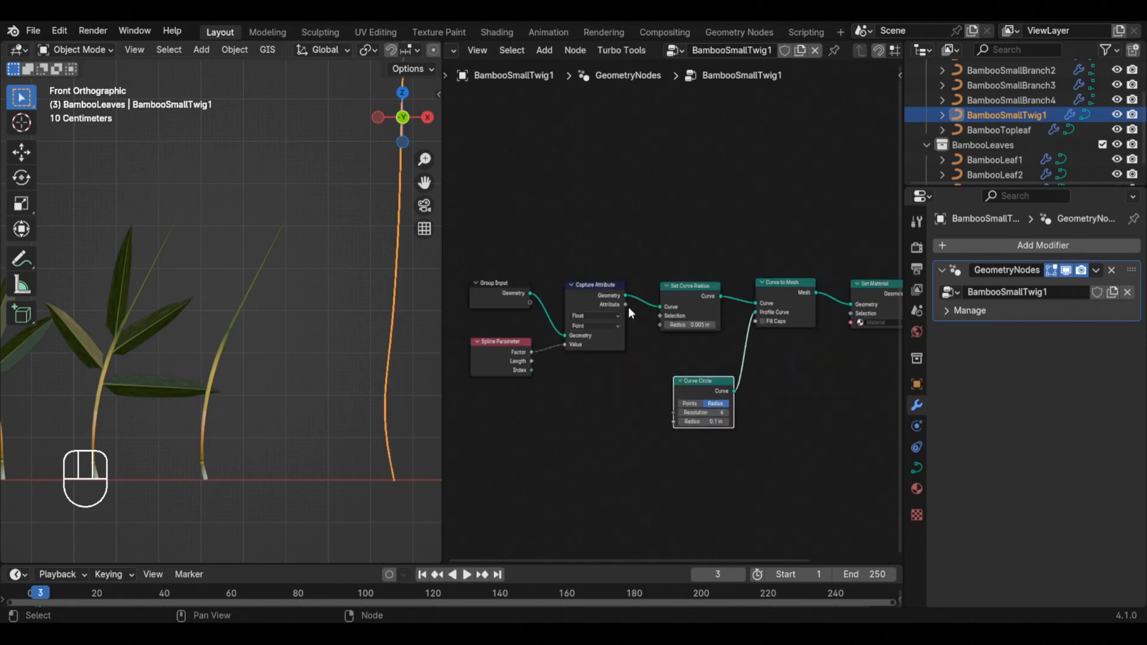
Drive the curve radius from the captured attribute through a descending Float Curve ending at 0.385, and set the Curve Circle radius to 0.01 m.
key(shift+a)
text(float)
key(Return)
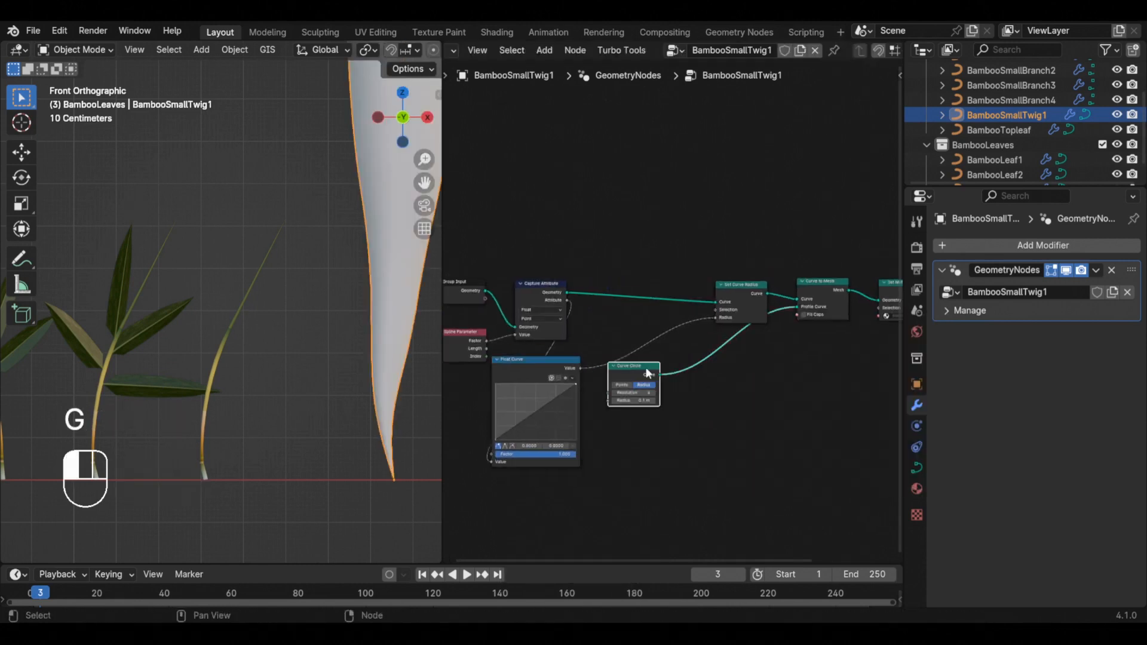
click(653, 371)
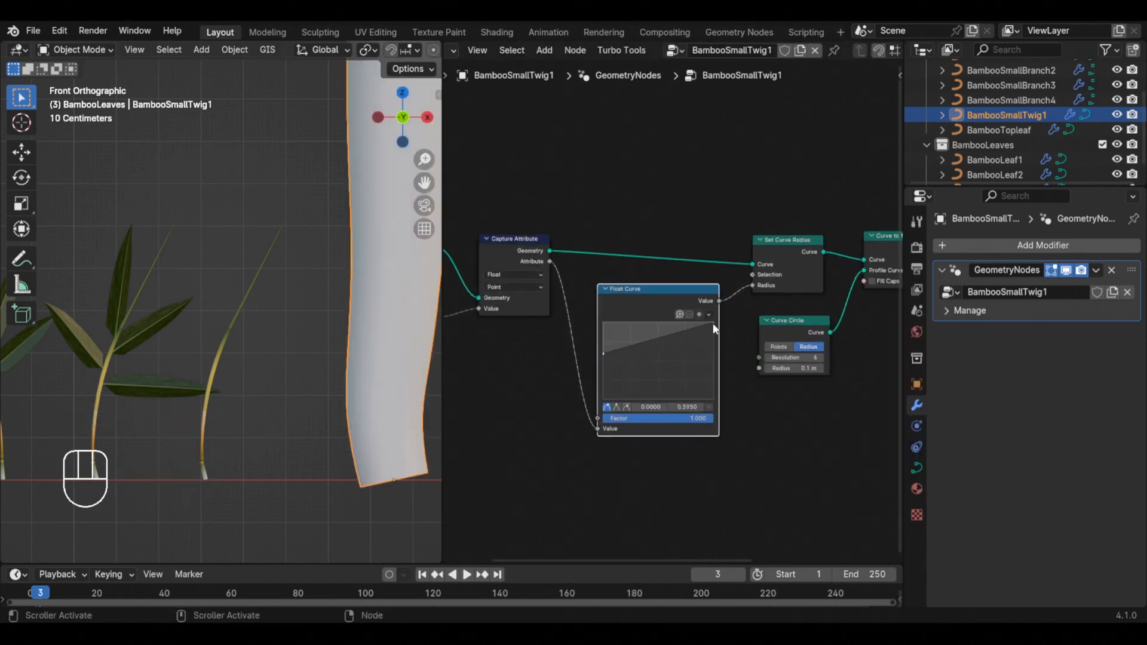
key(alt+a)
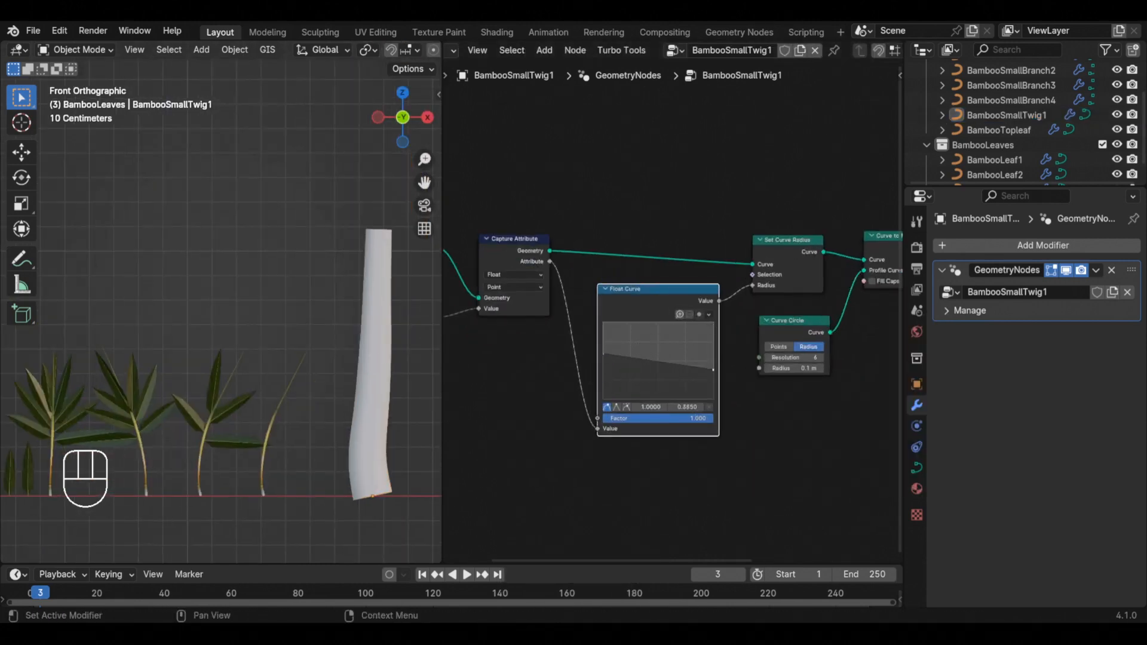
Insert a Capture Attribute node after Set Curve Radius and feed its Value from a new Spline Parameter's Factor.
key(shift+a)
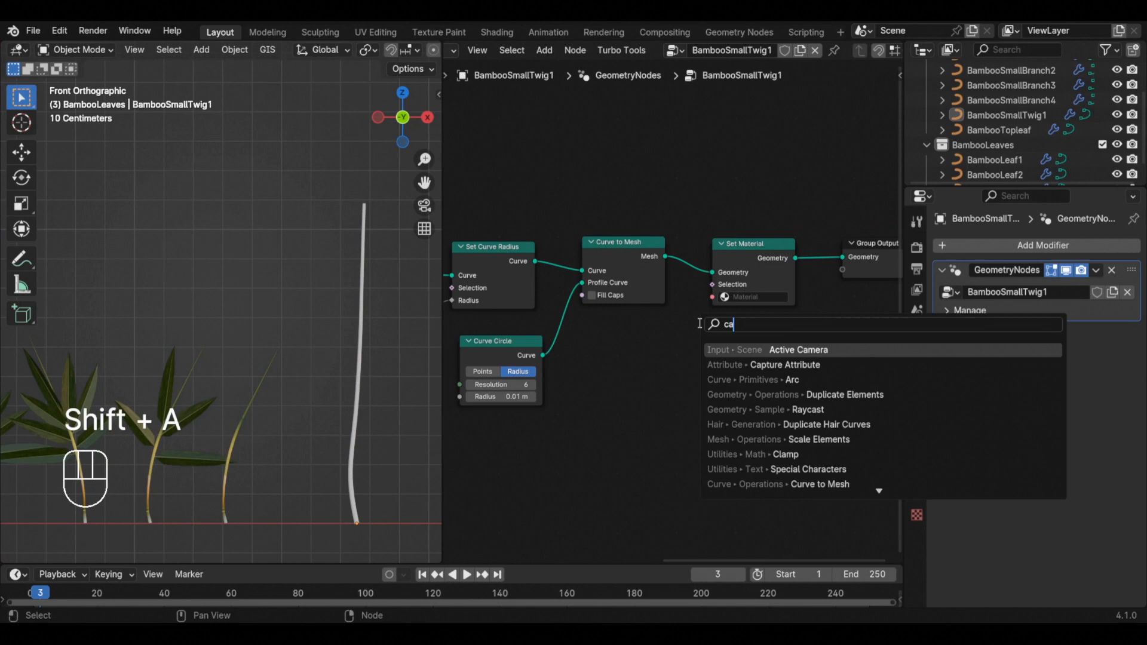
key(Return)
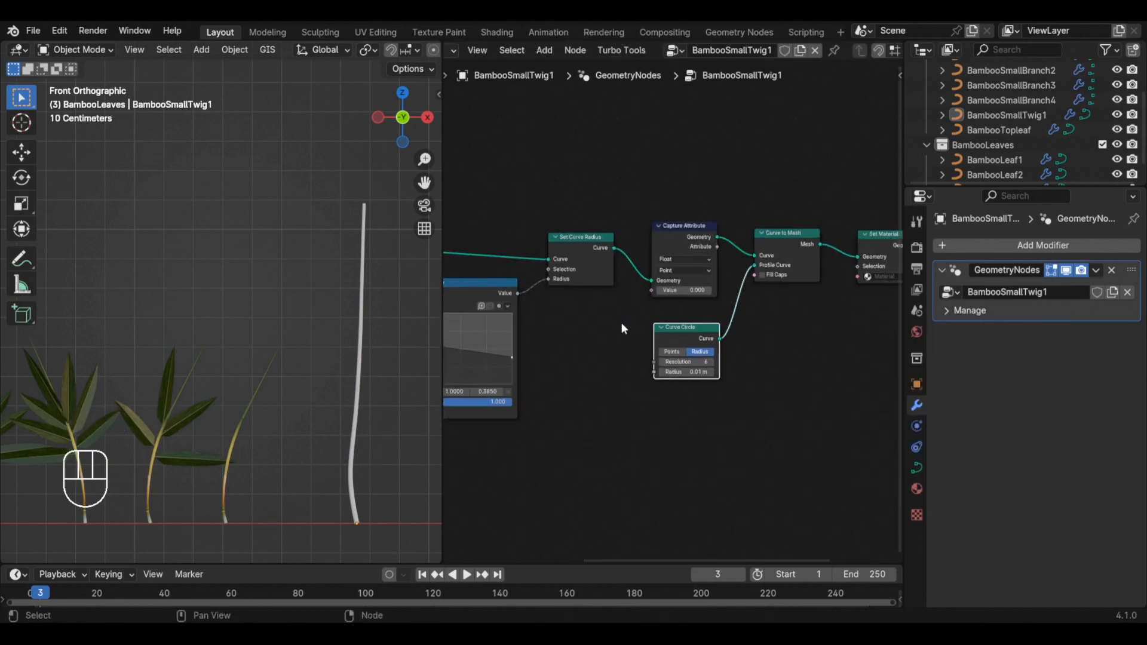
key(shift+a)
text(spl)
click(681, 406)
click(559, 302)
drag(620, 313, 651, 291)
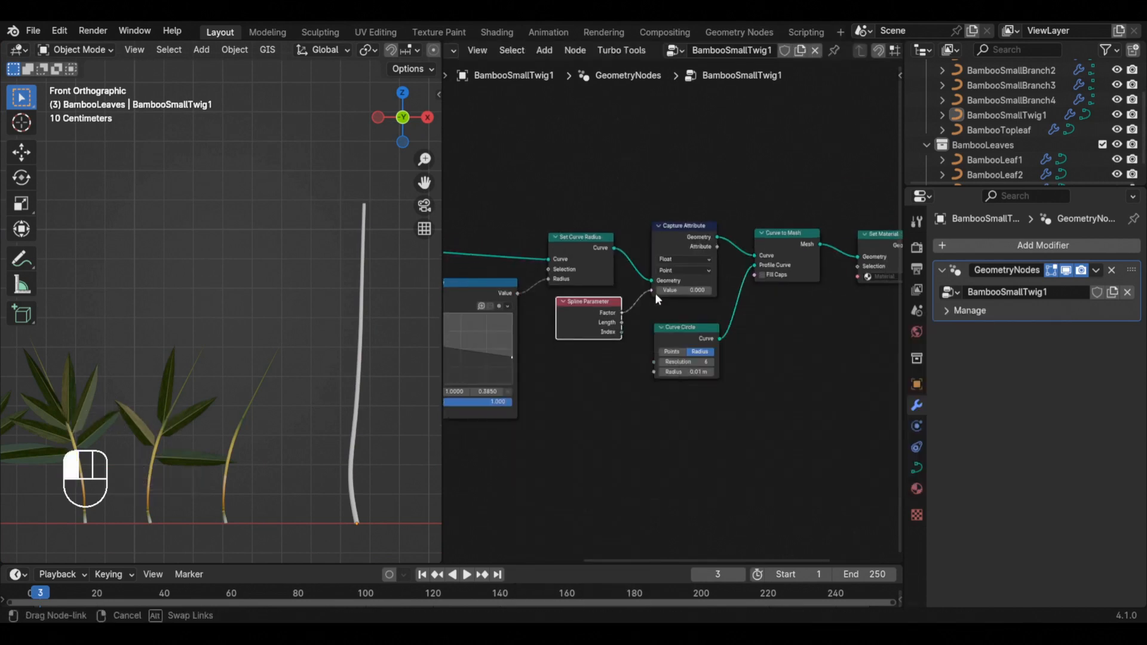
Duplicate the Capture Attribute and Spline Parameter for the Curve Circle, and send both captured factors through a Combine XYZ node to the Group Output.
middle_drag(842, 340, 690, 325)
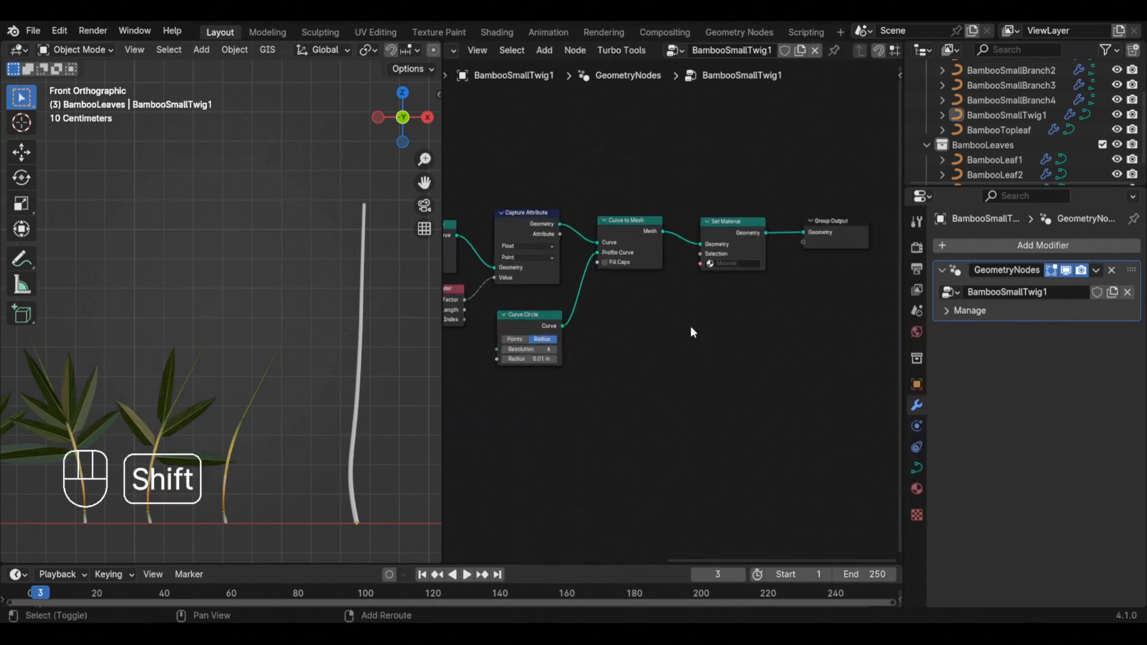
key(shift+a)
click(614, 301)
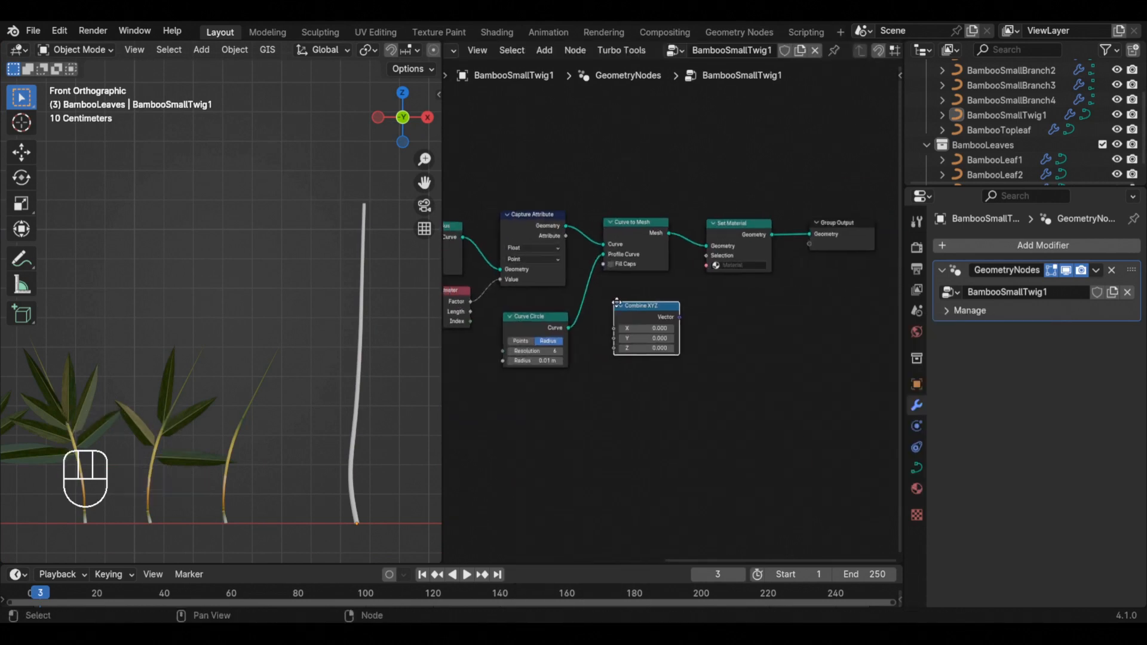
drag(694, 317, 622, 353)
key(shift+d)
key(shift+d)
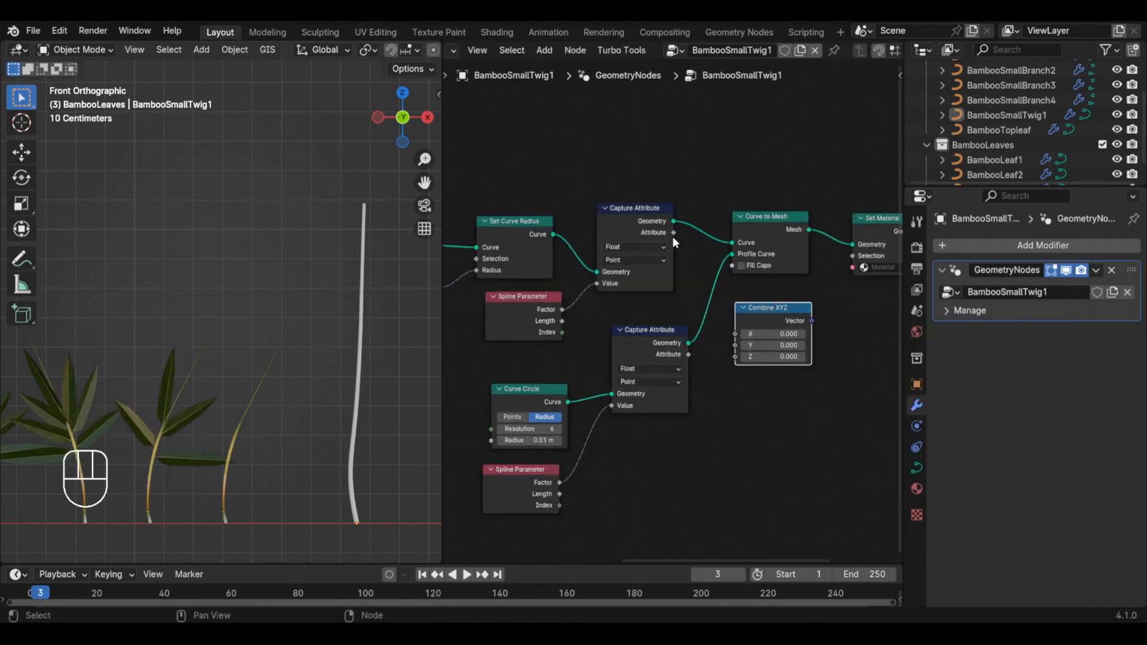
drag(585, 355, 751, 295)
Rename the new vector output as SmallTwig UV and assign it the output attribute name smtwuvs.
key(n)
double_click(802, 113)
text(Smal)
text(lTwig UV)
key(Return)
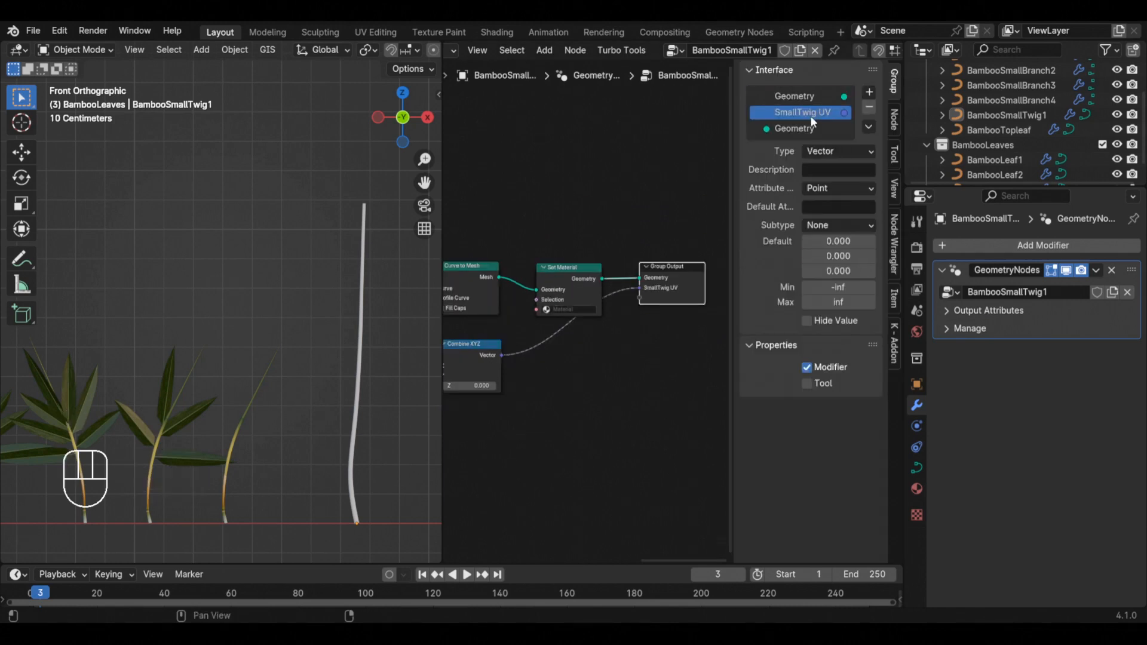
click(988, 311)
click(1041, 332)
text(smtw)
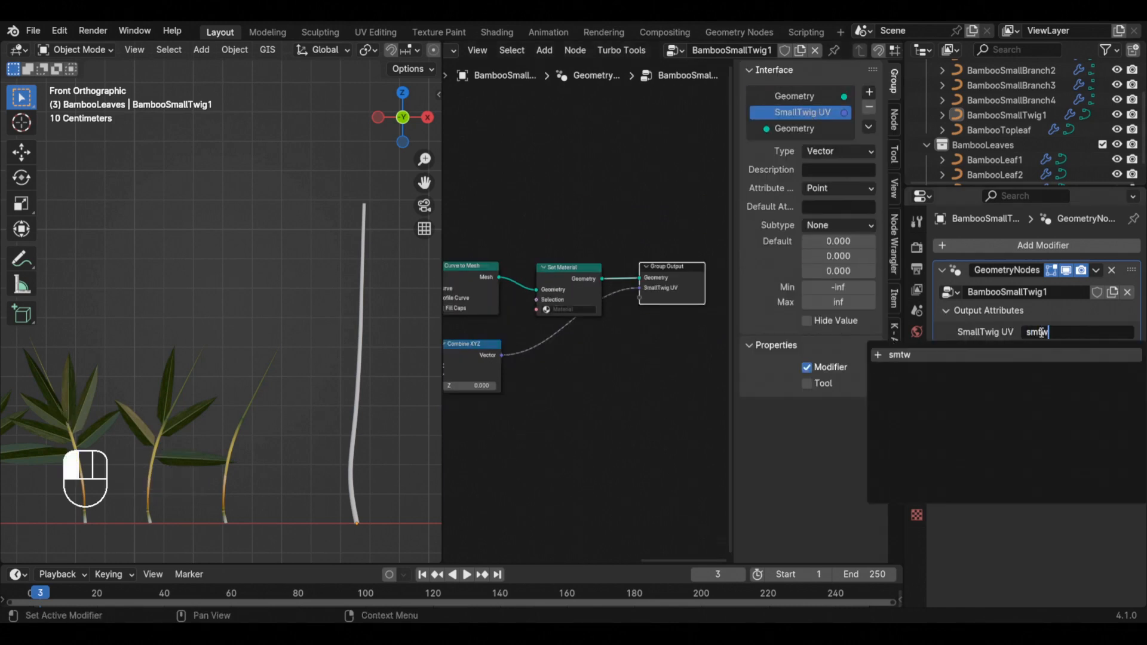
text(uvs)
key(Return)
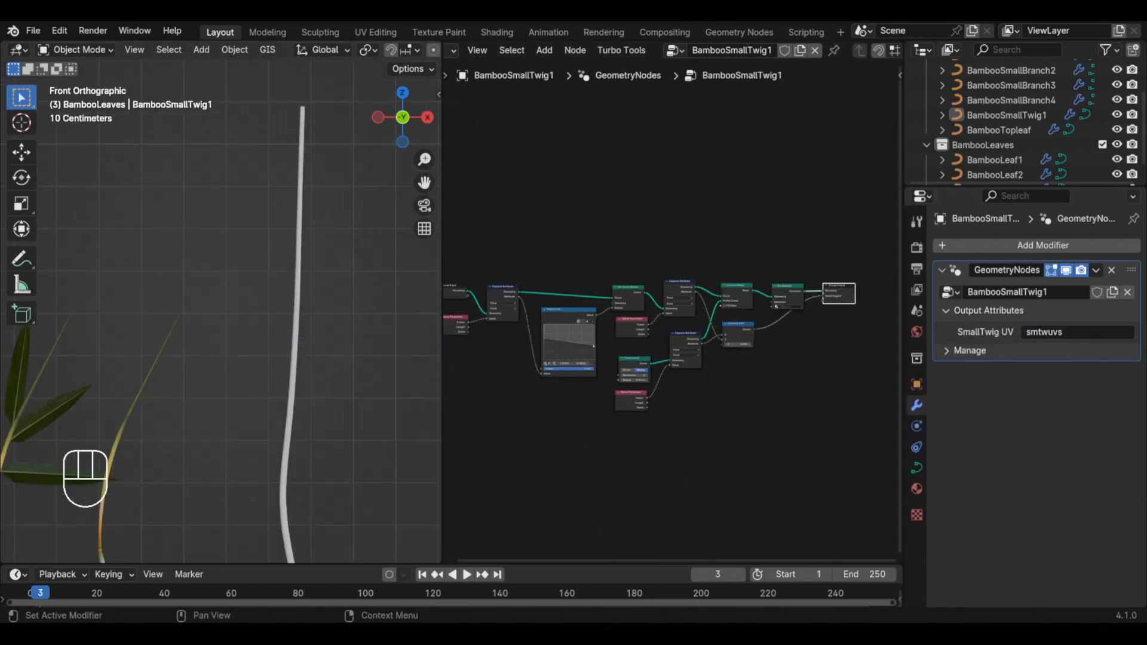
Add a Trim Curve node on the Group Input geometry, expose its Start as a group input and set it to 0.500.
scroll(540, 312, up, 3)
key(shift+a)
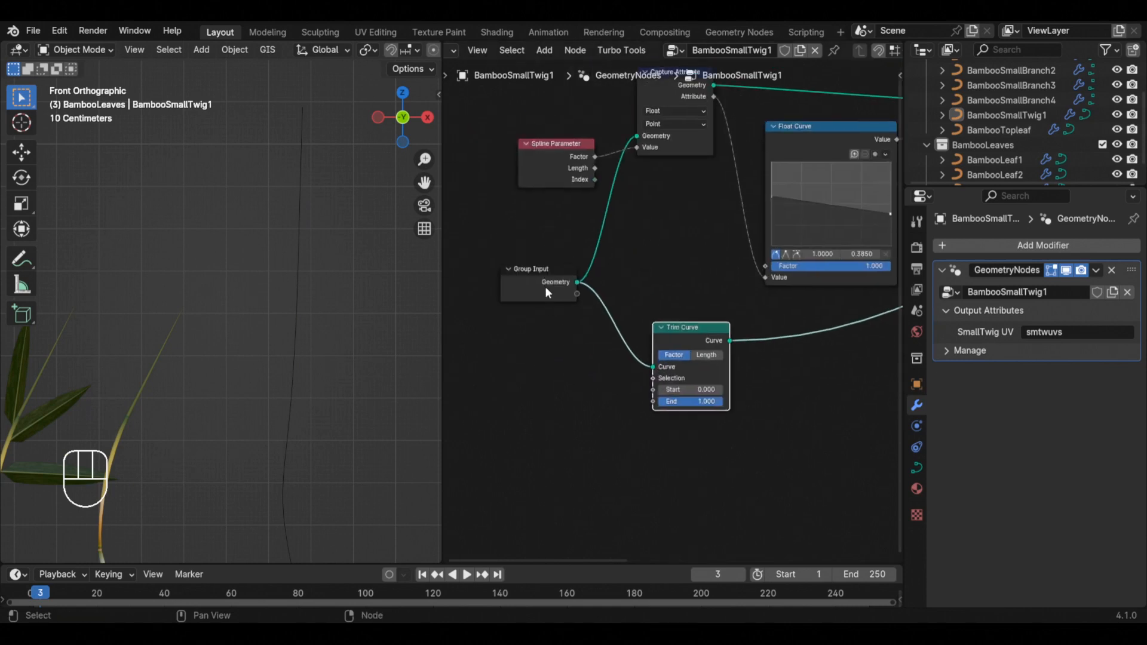
drag(577, 305, 653, 390)
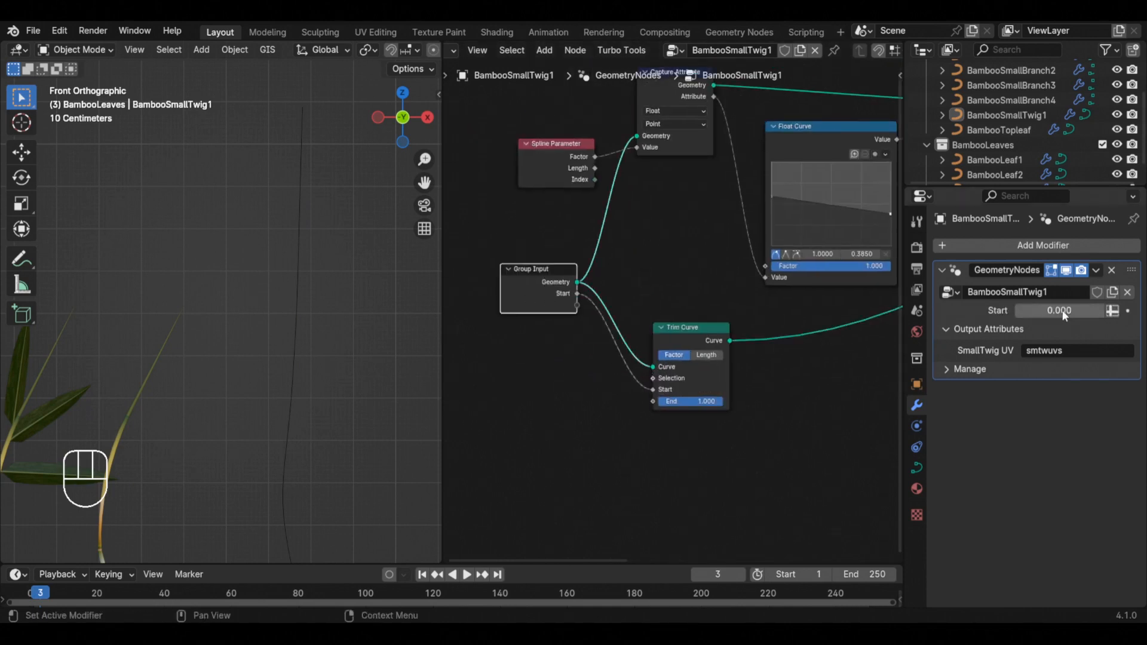
drag(1045, 311, 1069, 311)
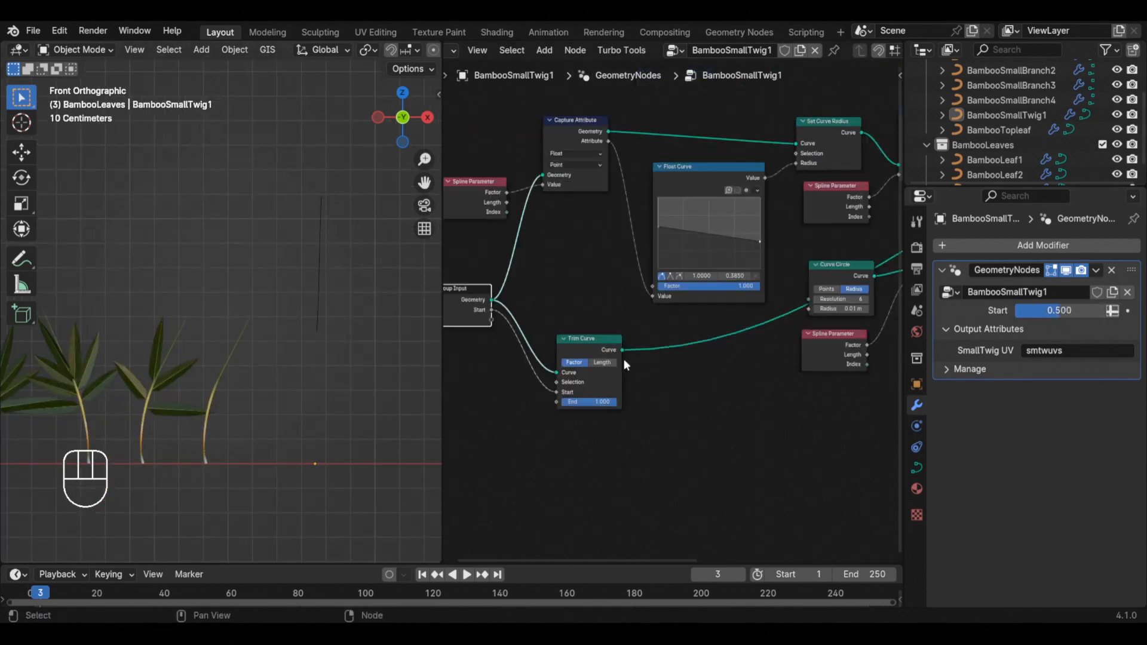
Capture the trimmed curve's Spline Parameter Factor and add a Curve to Points node with its Count exposed as a group input.
key(shift+a)
click(695, 366)
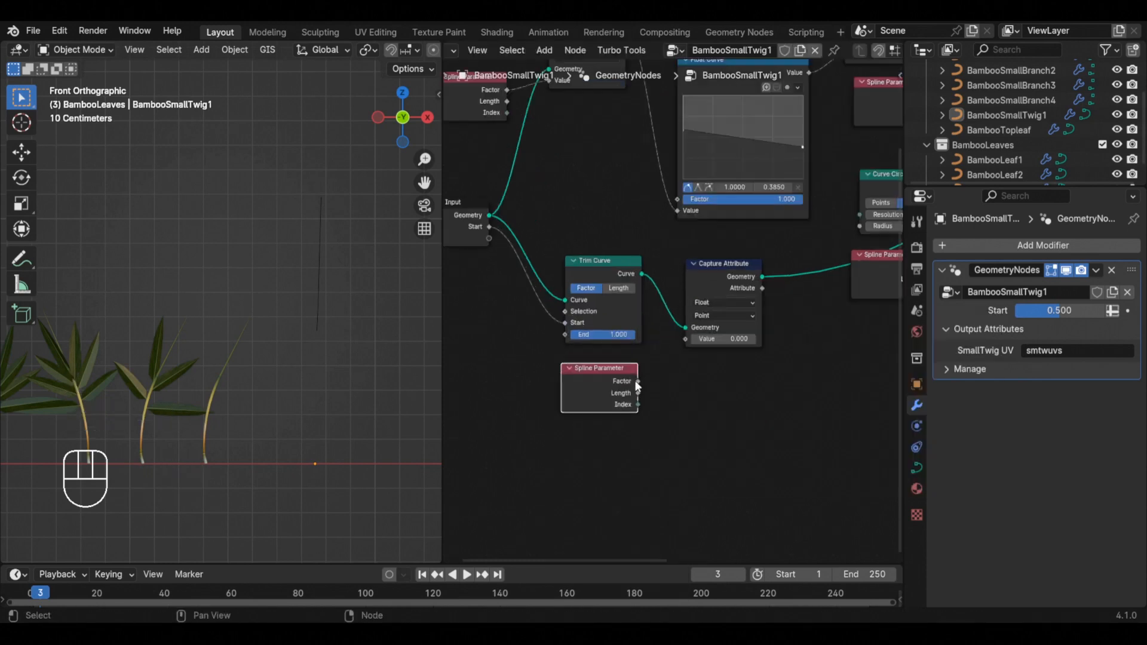
key(shift+a)
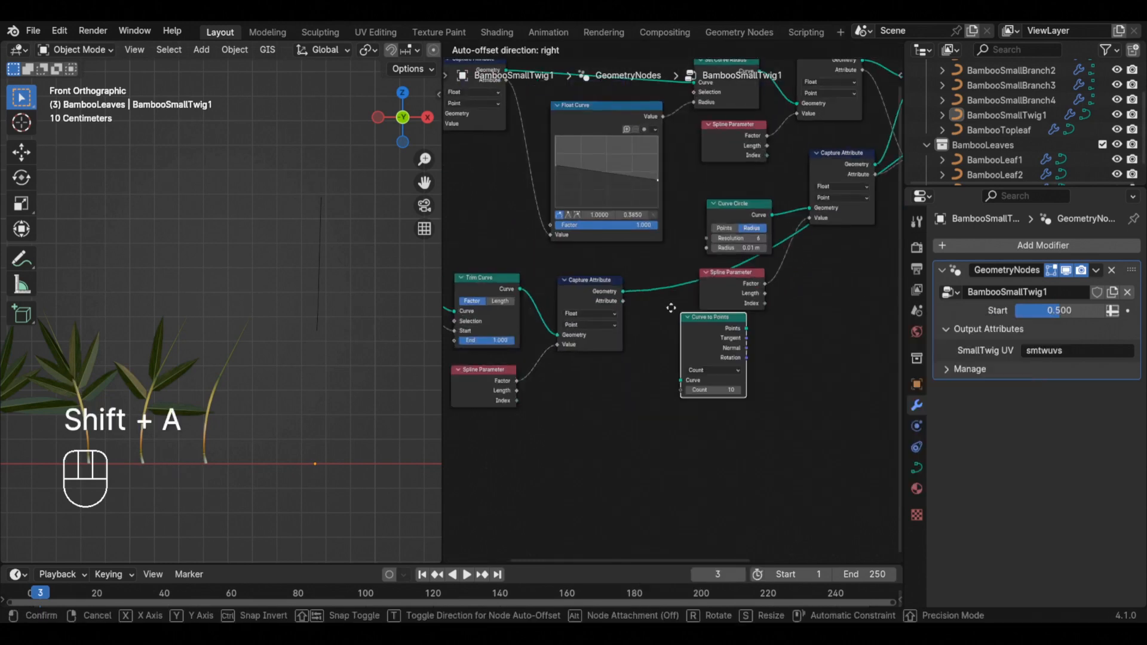
click(671, 308)
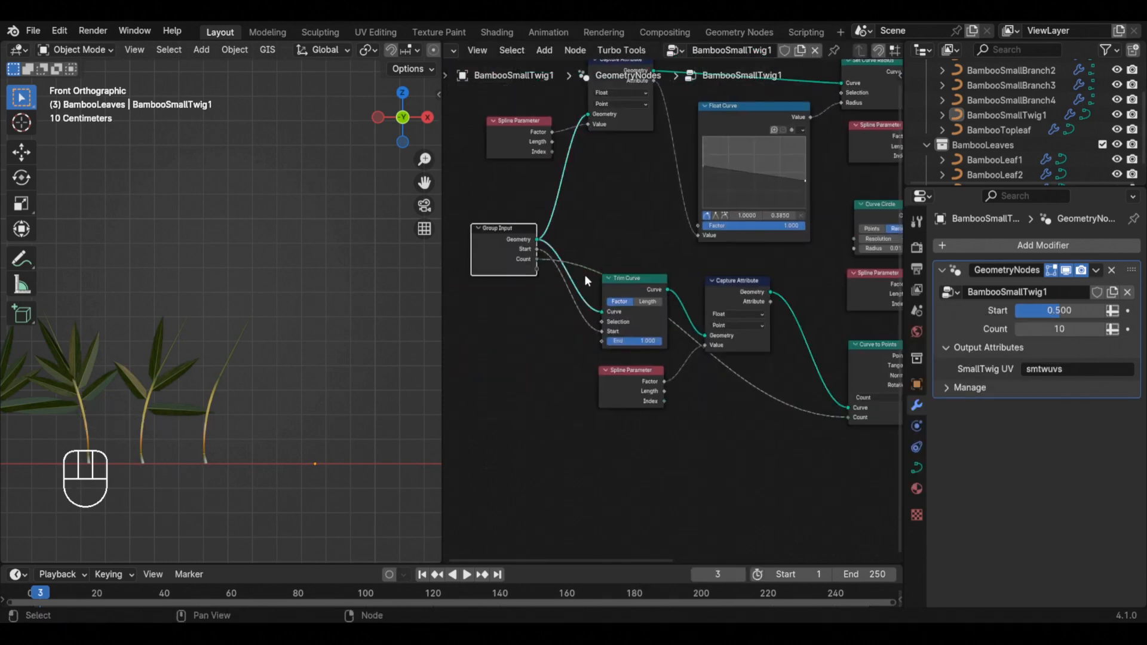
Rename the exposed Start and Count inputs as SmallTwig Start and SmallTwig Count.
double_click(806, 144)
text(SmallTwig Start)
key(Return)
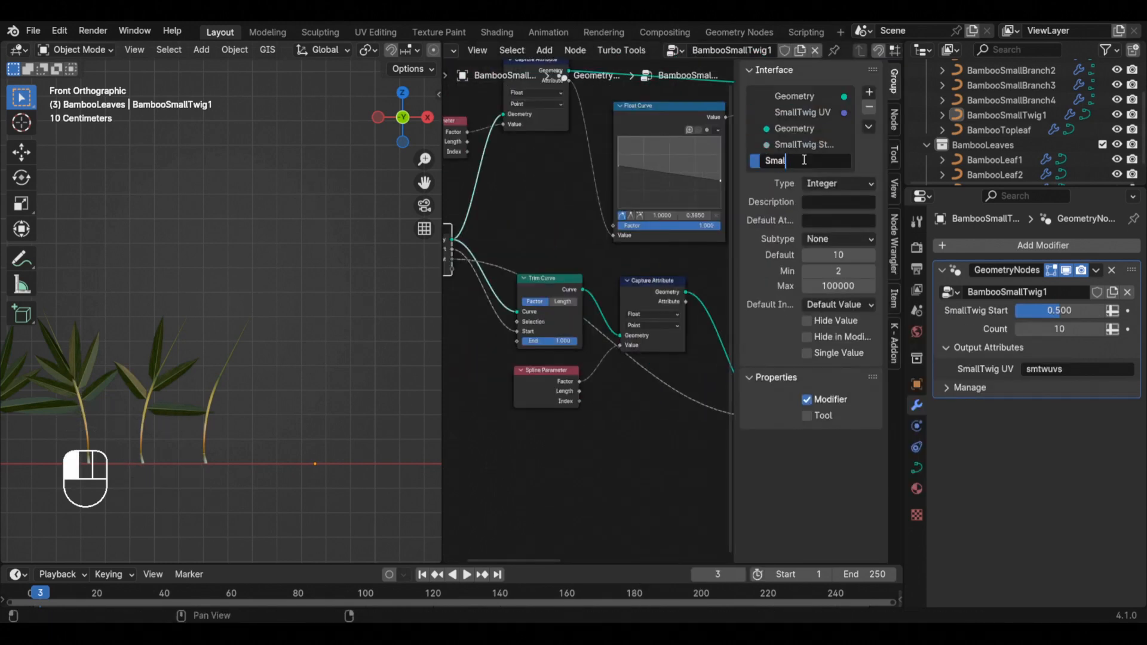
double_click(787, 160)
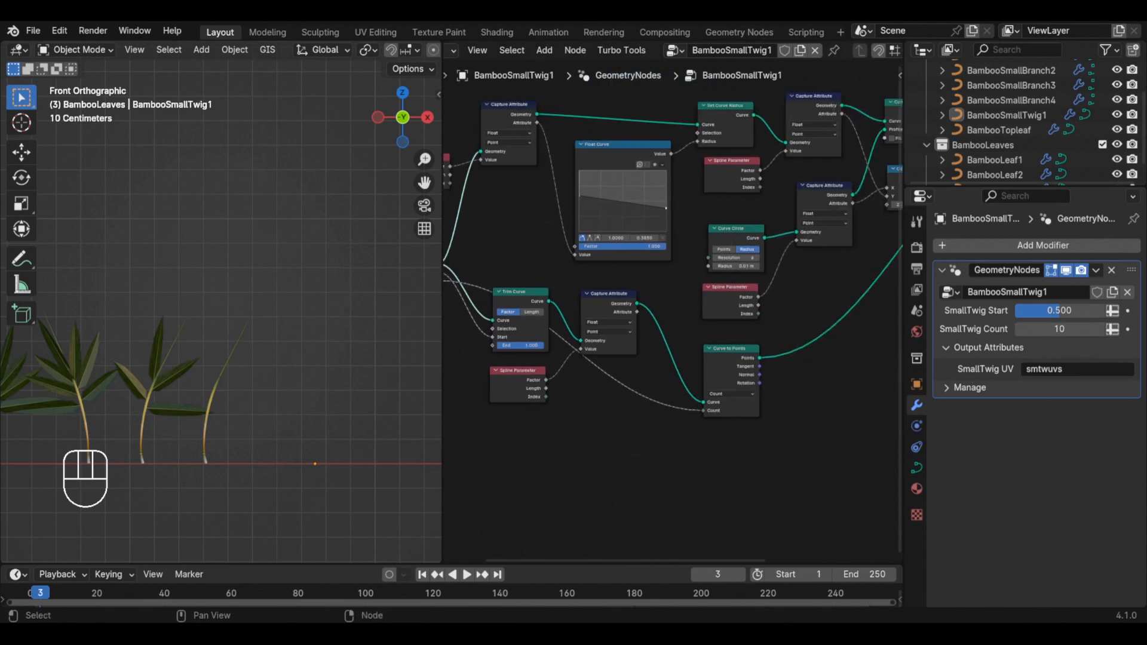
Insert an Instance on Points node after the Curve to Points node.
key(shift+a)
text(insta)
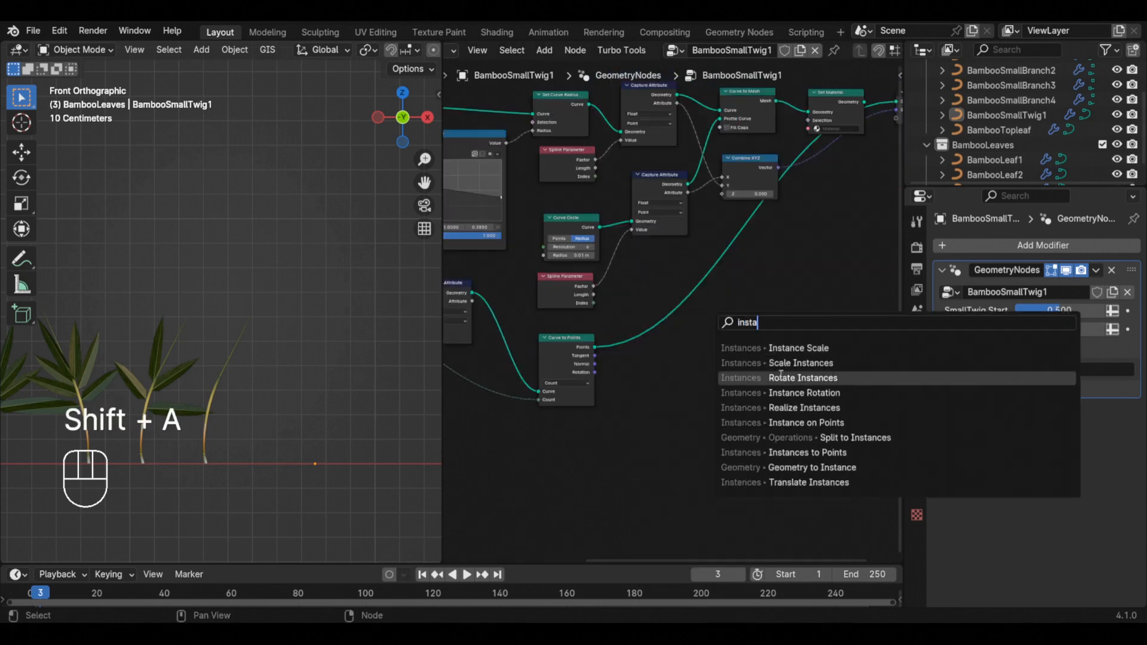
key(Return)
click(770, 305)
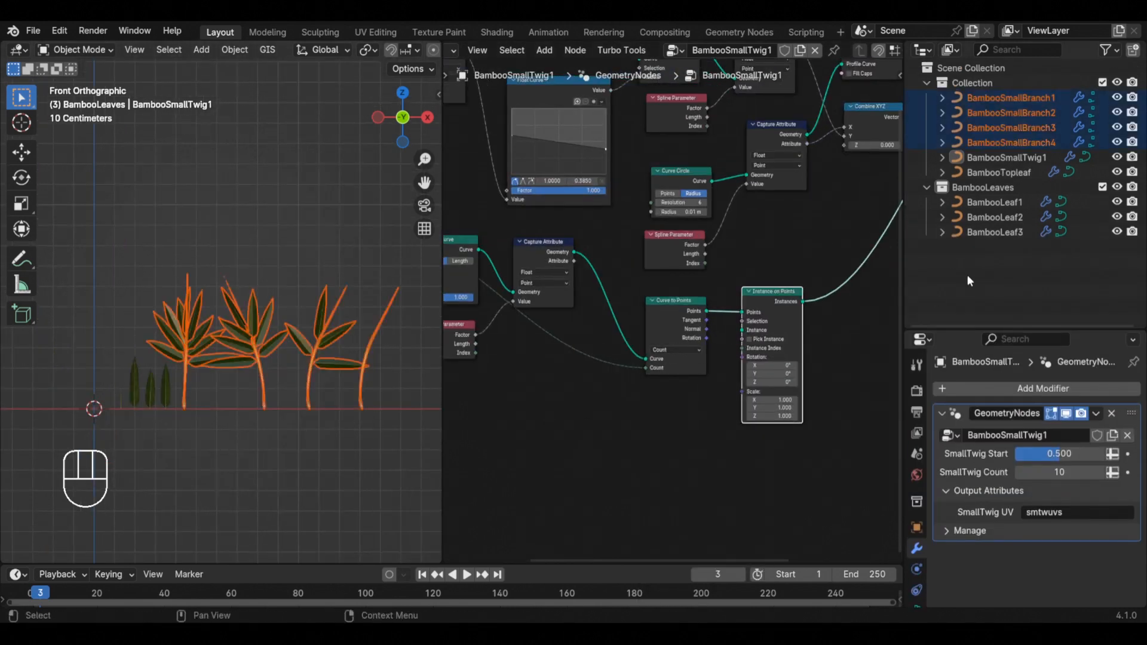
Move BambooSmallBranch1 through BambooSmallBranch4 into a new collection named SmallBranches.
ctrl+click(1011, 142)
key(m)
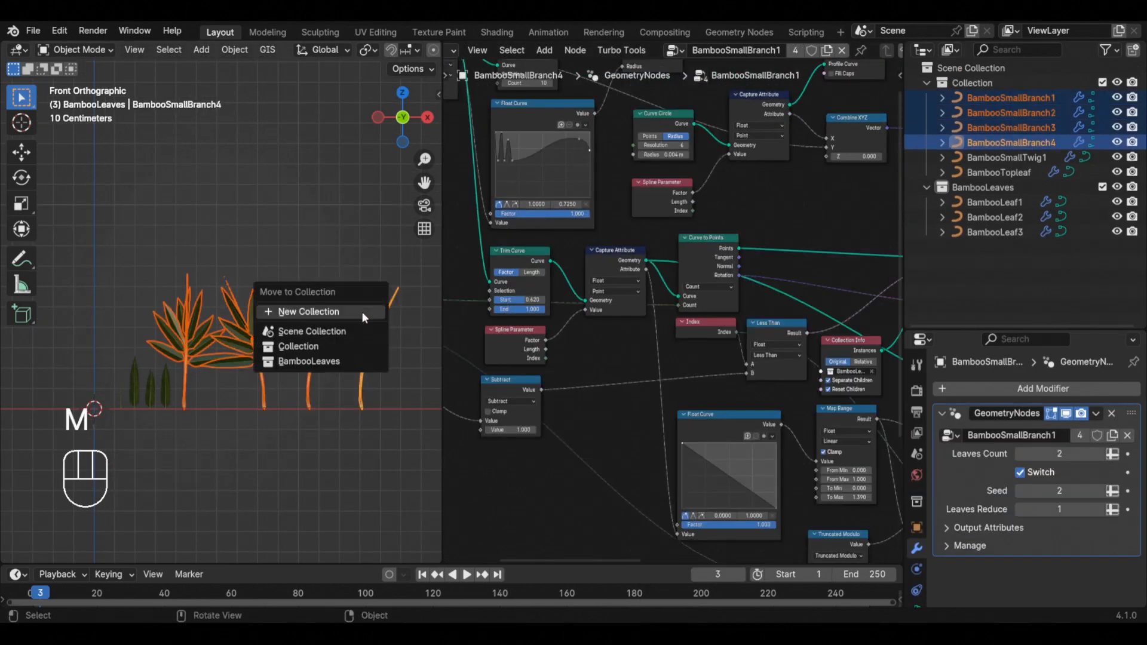
click(348, 333)
scroll(763, 386, down, 2)
middle_drag(763, 386, 640, 333)
key(alt+a)
shift+middle_drag(239, 358, 139, 358)
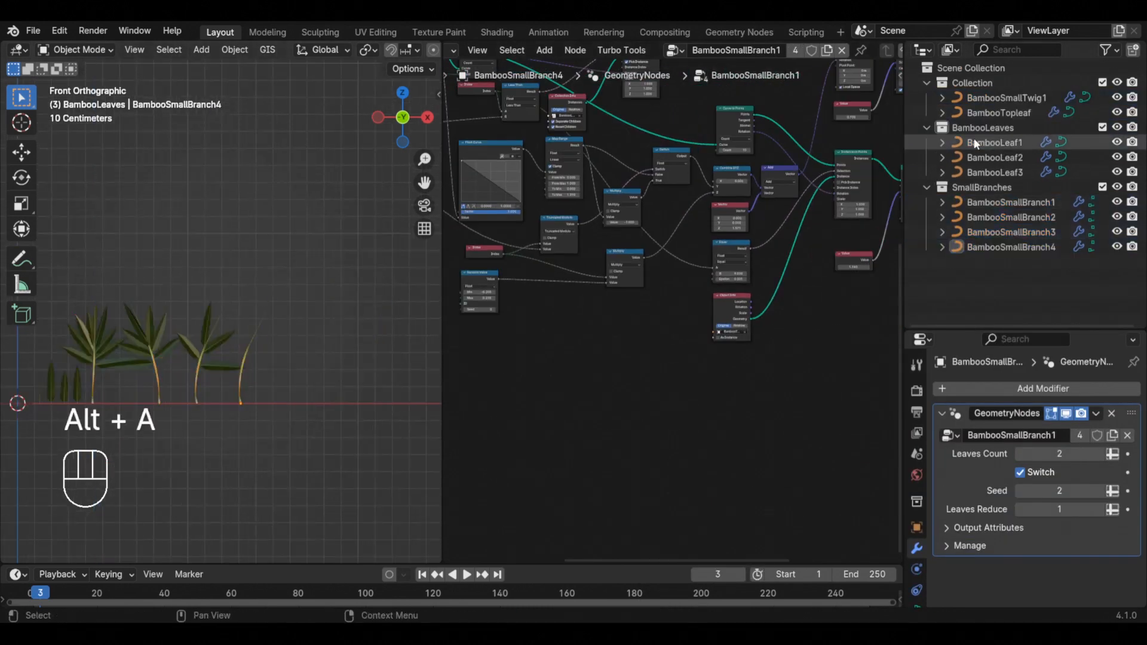
Instance the SmallBranches collection on the twig's points, enabling Pick Instance, Separate Children and Reset Children.
click(957, 98)
middle_drag(567, 180, 781, 356)
drag(981, 187, 619, 359)
drag(659, 384, 736, 225)
click(752, 239)
drag(586, 425, 588, 436)
scroll(311, 251, up, 5)
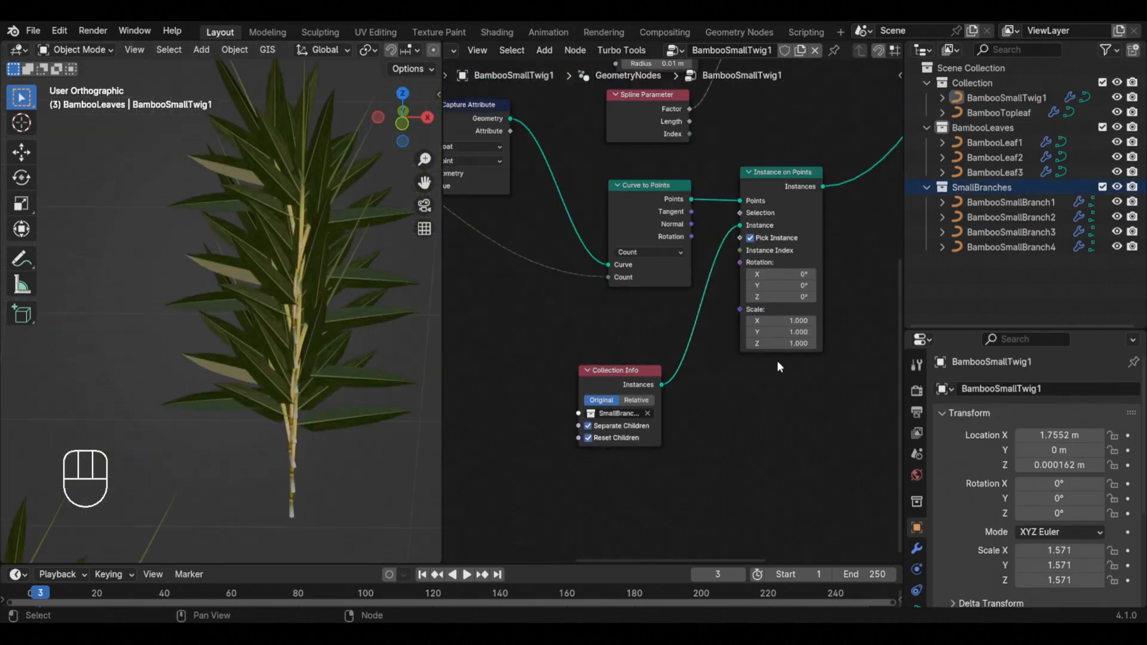
Link Curve to Points' Rotation to Instance on Points' Rotation, and insert a Rotate Instances node after it.
scroll(776, 361, down, 3)
drag(645, 367, 690, 391)
drag(570, 505, 598, 444)
middle_drag(814, 375, 753, 273)
key(shift+a)
text(rotat)
click(747, 408)
click(623, 292)
scroll(301, 400, down, 2)
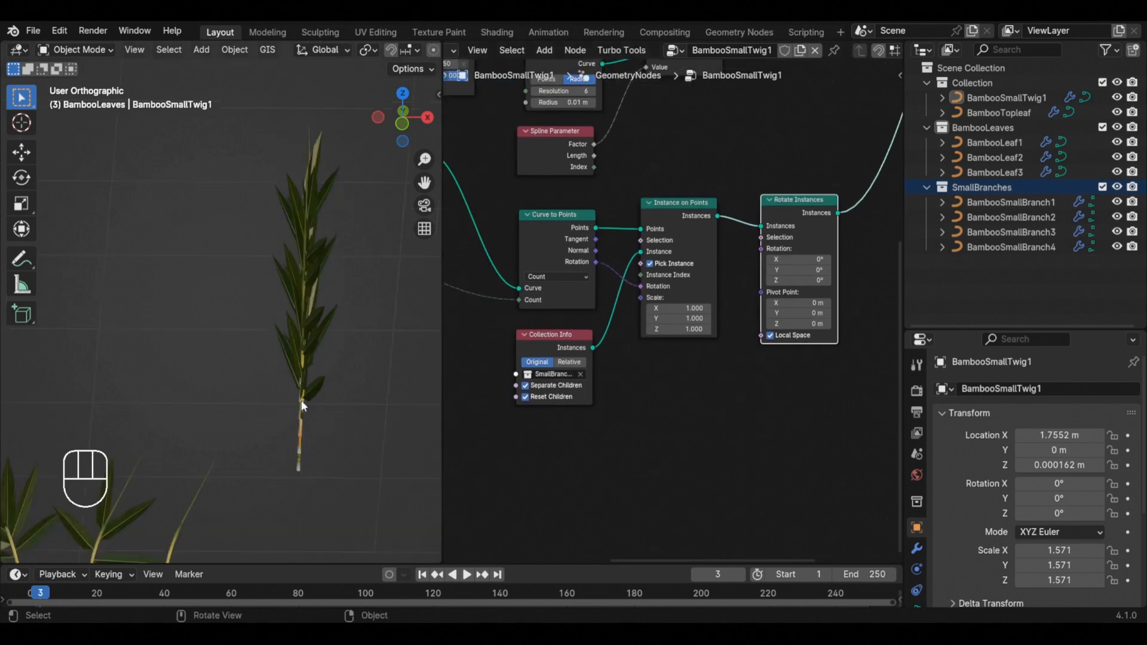
Select BambooSmallTwig1 and drive the Rotate Instances node's Rotation with a Vector Math node set to Add.
shift+middle_drag(119, 508, 269, 403)
click(257, 430)
scroll(685, 292, down, 6)
scroll(686, 292, up, 2)
scroll(338, 399, down, 3)
click(1007, 97)
scroll(706, 342, up, 4)
key(shift+a)
text(vect)
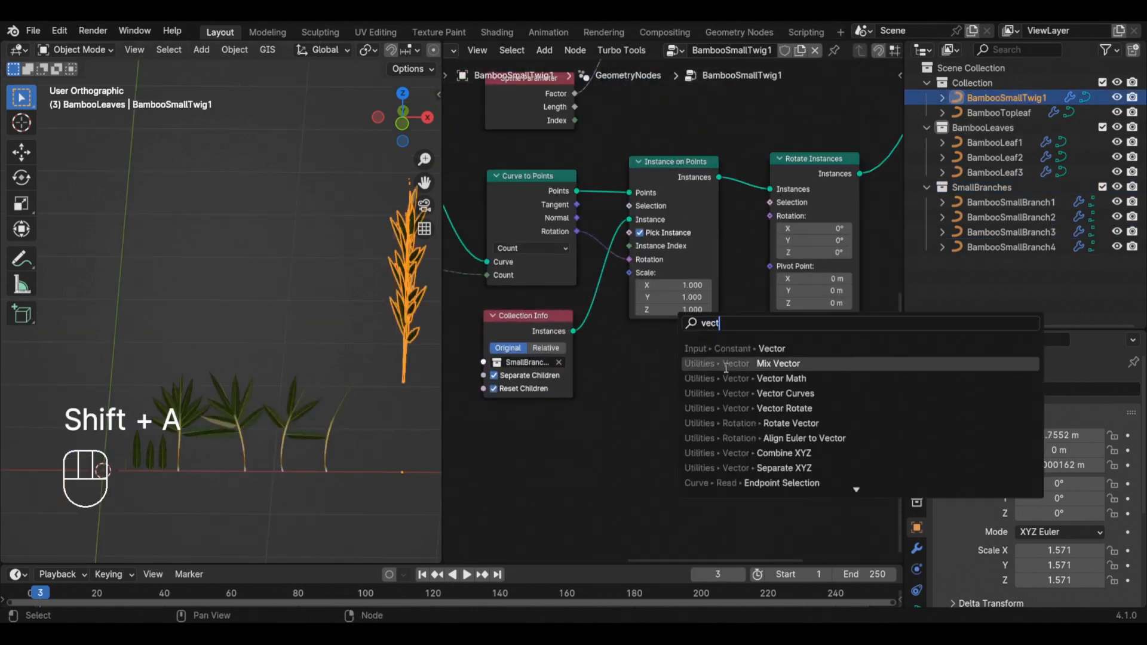
click(739, 379)
click(642, 404)
drag(723, 414, 765, 235)
drag(669, 420, 675, 437)
middle_drag(675, 437, 680, 467)
Feed the Add node's two vector inputs from a Combine XYZ node and a Vector node.
key(shift+a)
text(comb)
click(716, 350)
click(657, 328)
drag(724, 342, 775, 315)
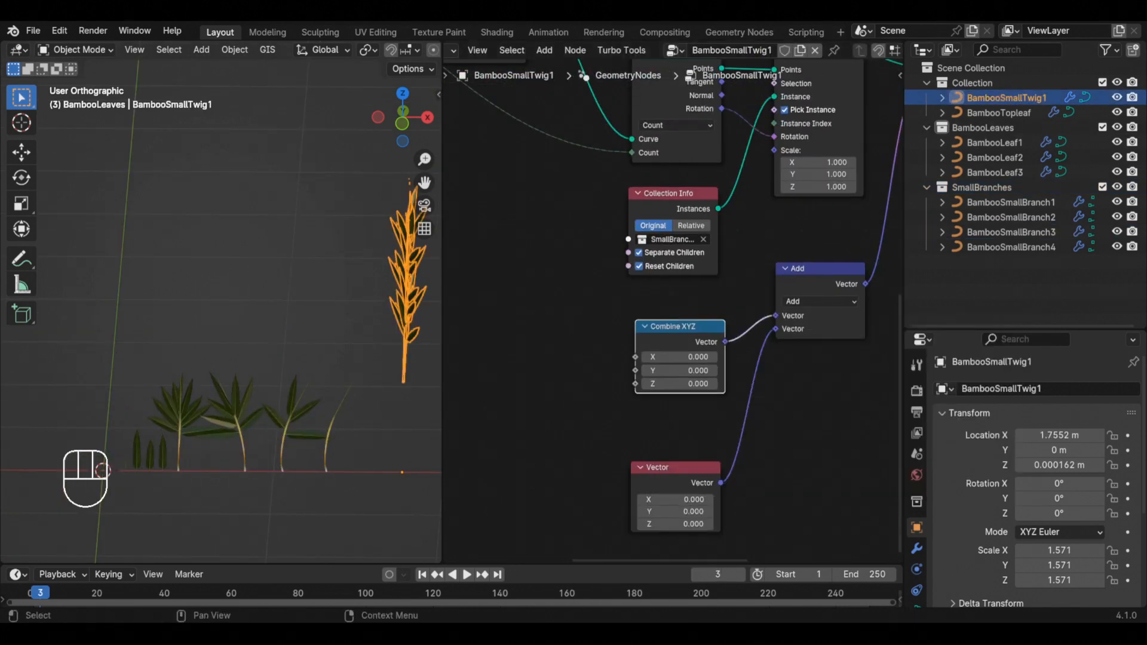
drag(675, 467, 681, 429)
Add a Switch node of type Float and connect its output to the Combine XYZ node's Y input.
middle_drag(681, 429, 732, 407)
key(shift+a)
text(swi)
click(600, 348)
click(594, 325)
click(593, 355)
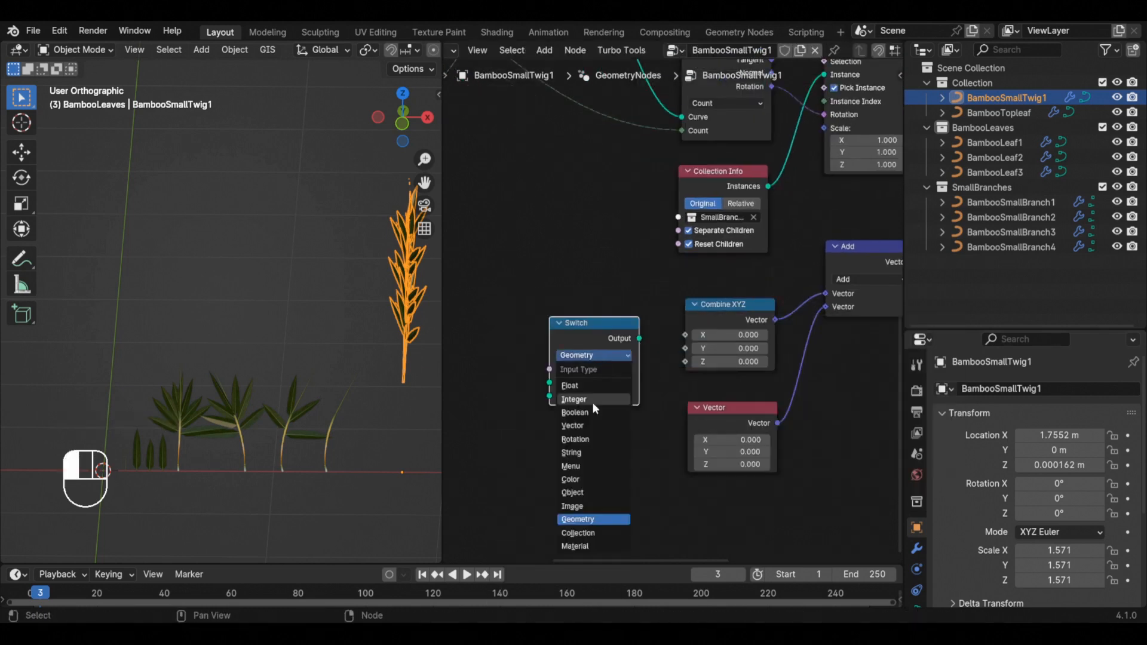
drag(628, 320, 685, 348)
Add an Index node and a Math node set to Truncated Modulo, chaining them into the Switch node's Switch input.
scroll(669, 347, down, 2)
middle_drag(604, 428, 717, 402)
key(shift+a)
text(ind)
click(660, 350)
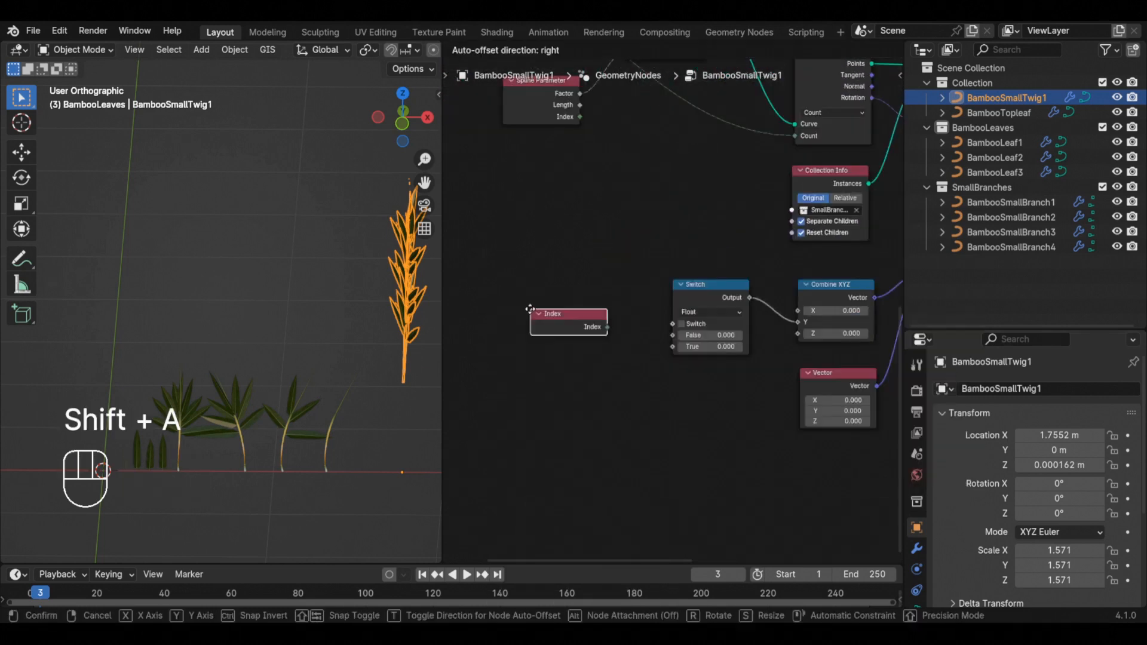
middle_drag(611, 326, 697, 345)
key(shift+a)
text(ma)
click(716, 346)
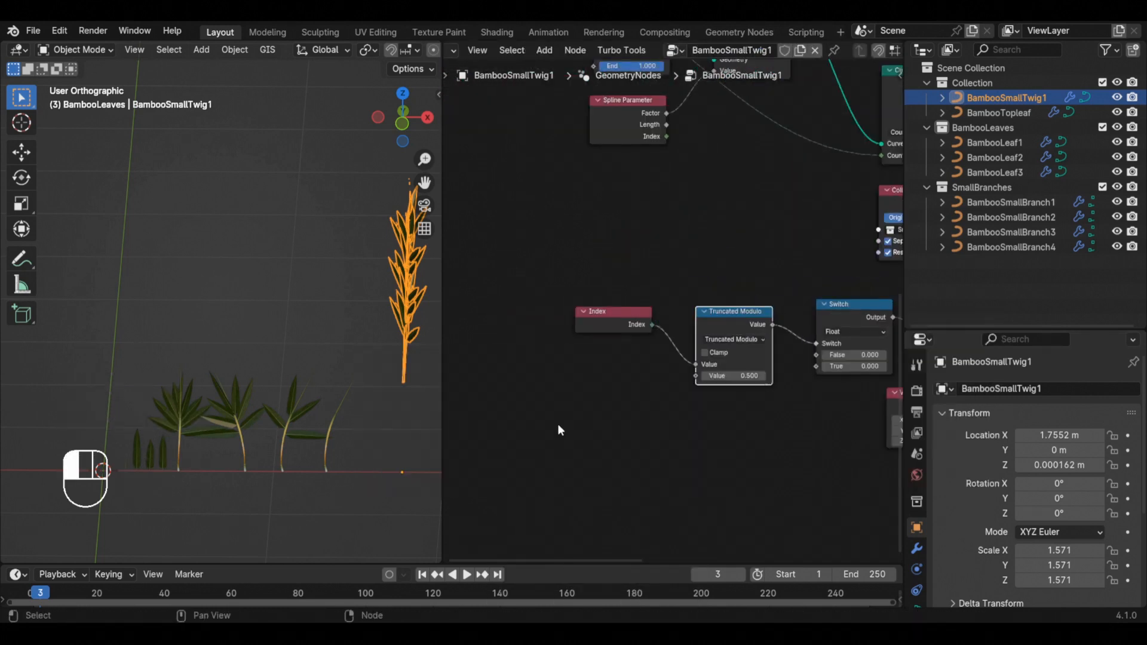
Set the Truncated Modulo node's second value to 2 and link Capture Attribute's Attribute output to the Switch node's False input.
scroll(557, 424, down, 3)
middle_drag(889, 344, 736, 343)
drag(695, 399, 740, 396)
middle_drag(581, 406, 695, 394)
scroll(661, 257, down, 2)
middle_drag(661, 254, 502, 256)
drag(538, 123, 640, 349)
scroll(370, 257, up, 2)
shift+middle_drag(370, 257, 173, 324)
scroll(640, 349, up, 3)
drag(717, 384, 609, 384)
scroll(589, 289, down, 4)
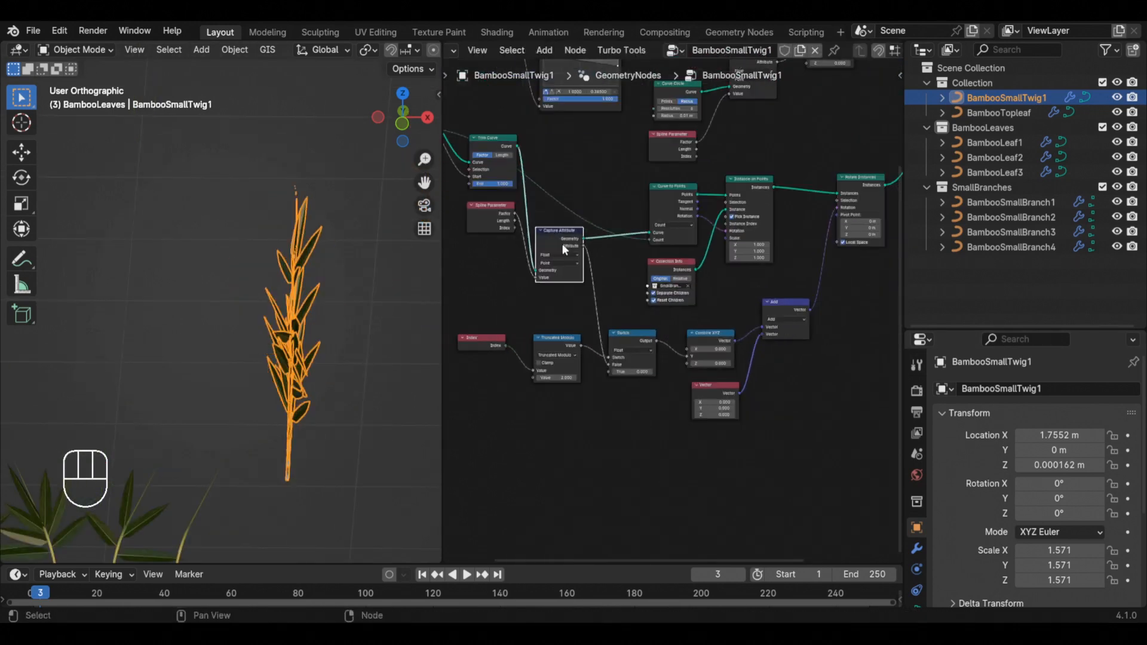
Insert a Float Curve between the captured attribute and the Switch node's False input, and invert its curve to slope downward.
scroll(570, 418, up, 5)
key(shift+a)
scroll(657, 335, down, 5)
key(shift+a)
text(fl)
click(620, 338)
click(621, 333)
key(g)
click(704, 370)
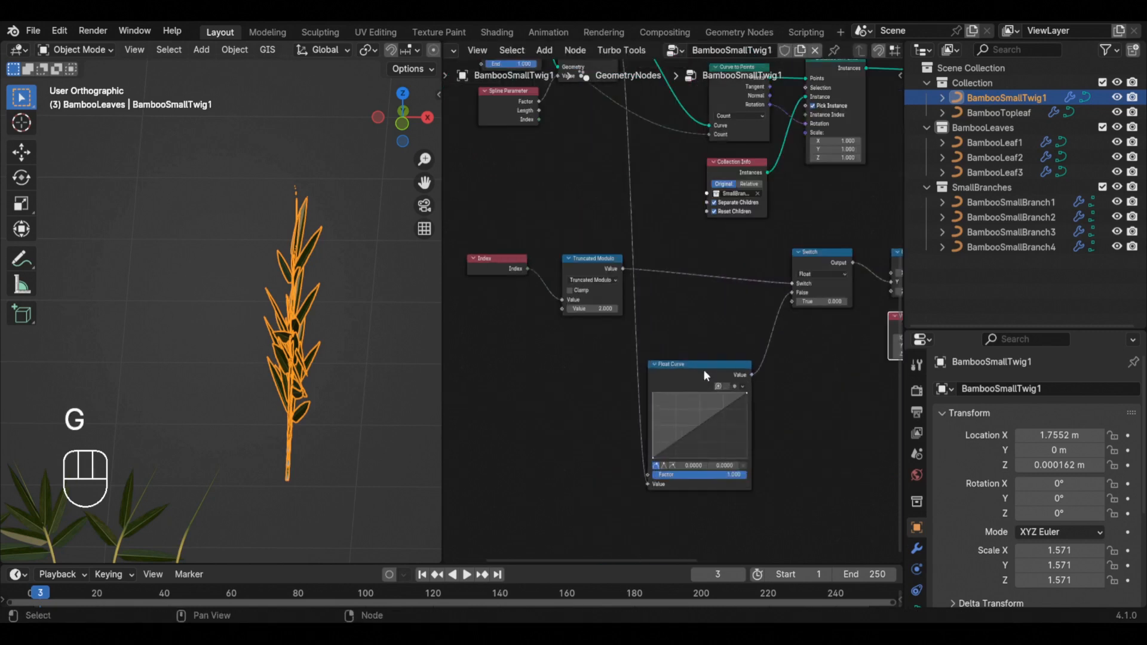
drag(643, 477, 644, 388)
drag(771, 388, 772, 478)
Insert a Map Range node between the Float Curve and the Switch node's False input, with Clamp turned off.
key(shift+a)
text(map)
click(738, 353)
click(663, 311)
scroll(727, 334, up, 5)
drag(781, 238, 895, 236)
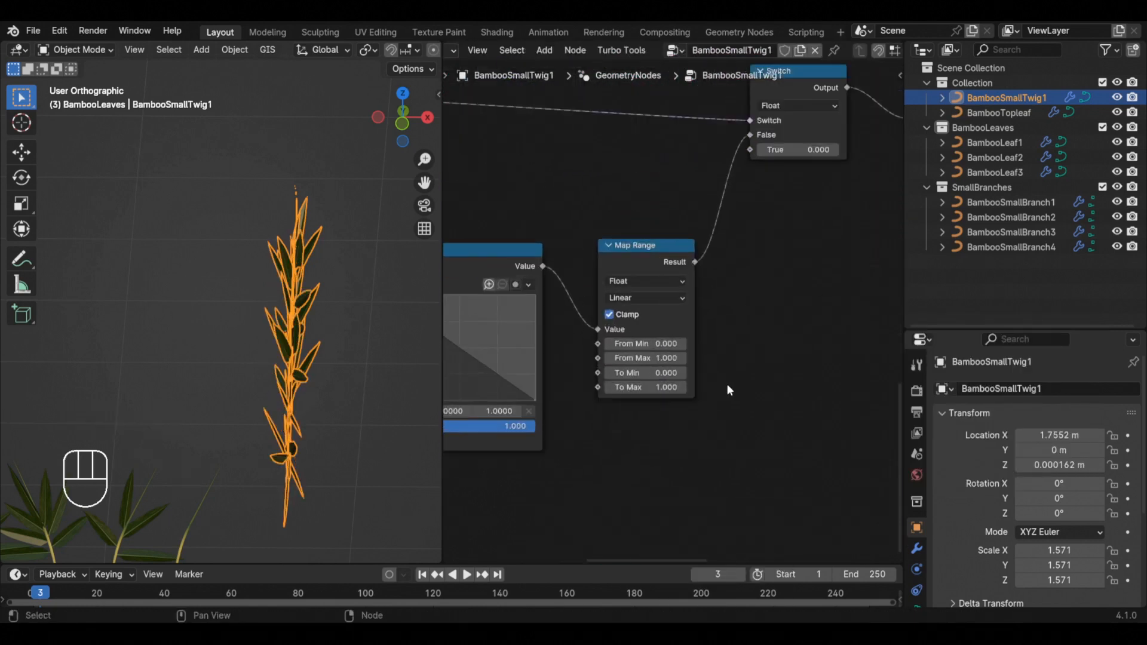
scroll(727, 383, down, 2)
click(665, 346)
Feed the Map Range result into the Switch node's True input through a Math node set to Multiply by -1.
middle_drag(665, 345, 594, 403)
drag(618, 357, 665, 261)
key(shift+a)
text(math)
click(681, 305)
click(710, 328)
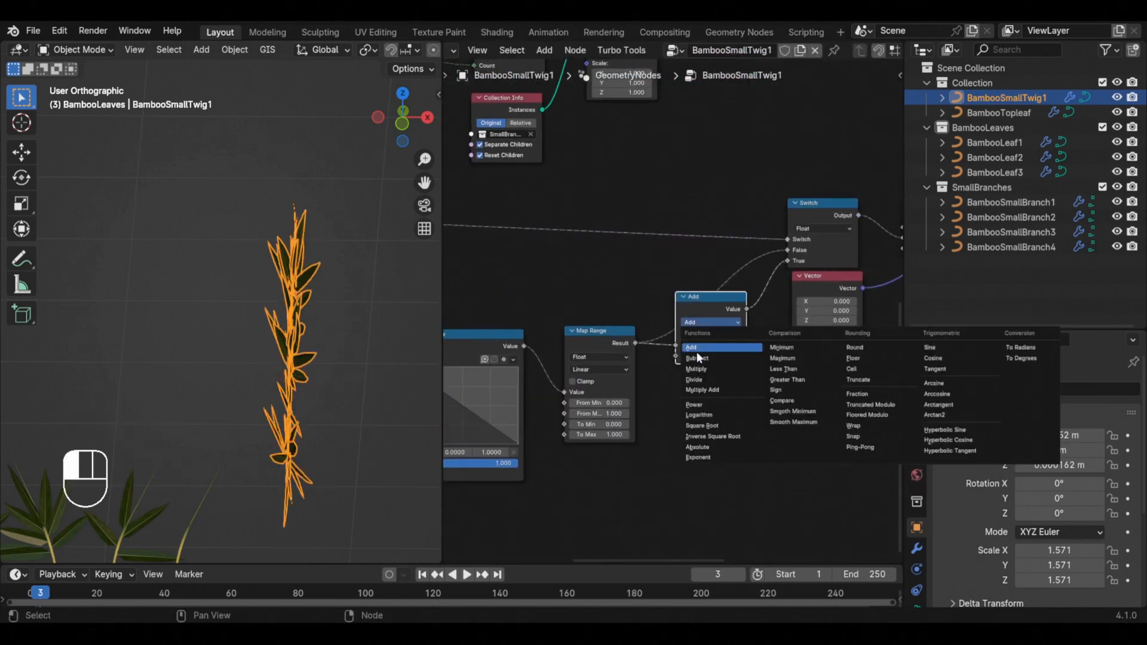
click(696, 369)
click(710, 361)
text(-1g)
Link the Index node to the Combine XYZ node's Z input and insert a Math node set to Multiply on that link.
drag(585, 295, 814, 311)
middle_drag(334, 335, 275, 344)
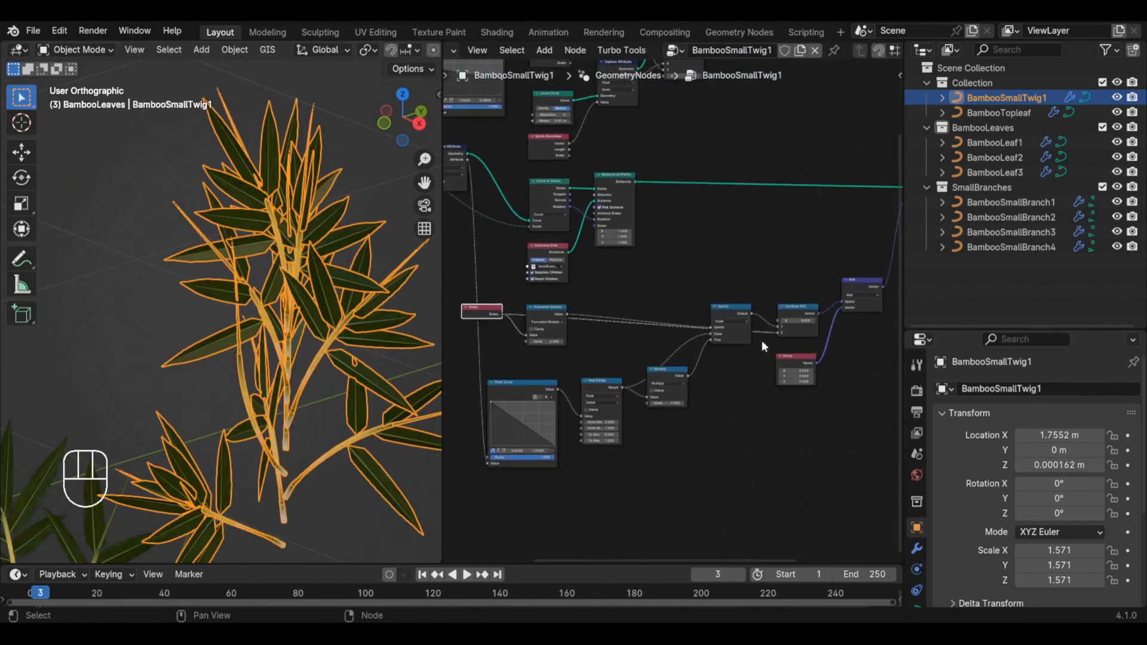
middle_drag(762, 340, 739, 261)
key(shift+a)
text(math)
click(708, 350)
click(708, 345)
click(711, 403)
Add a Random Value node with Max set to tau, feeding the second value of the Z rotation's Multiply node.
key(shift+a)
text(ra)
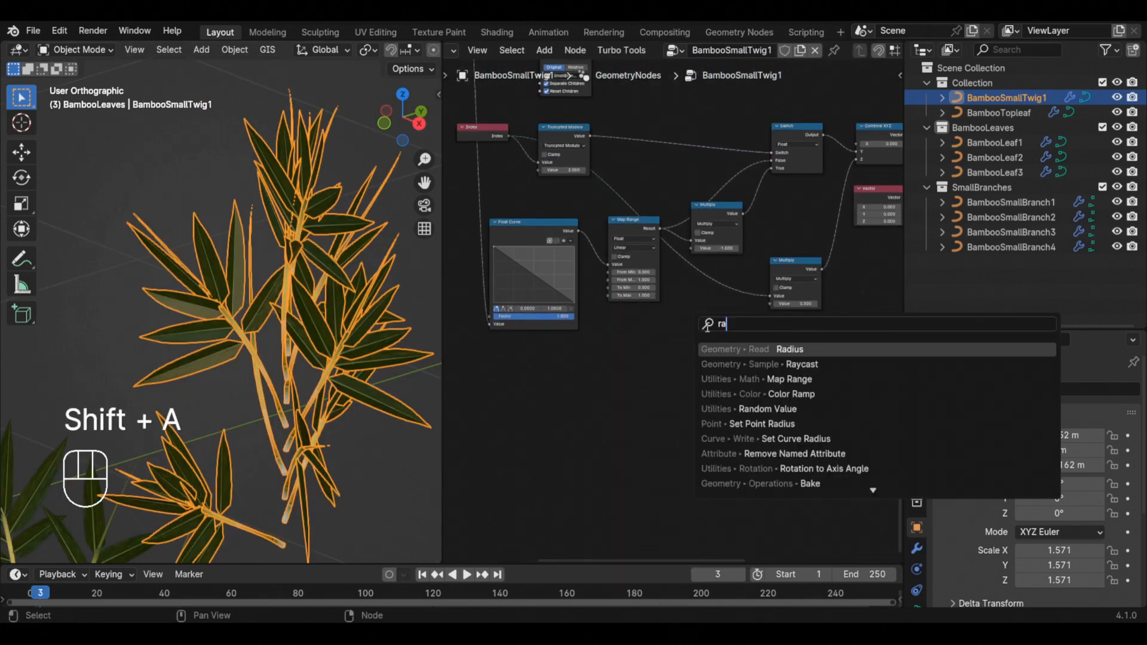
text(x)
key(shift+a)
text(ran)
click(786, 369)
drag(617, 330, 611, 321)
scroll(596, 382, up, 5)
click(638, 365)
text(tau)
key(Return)
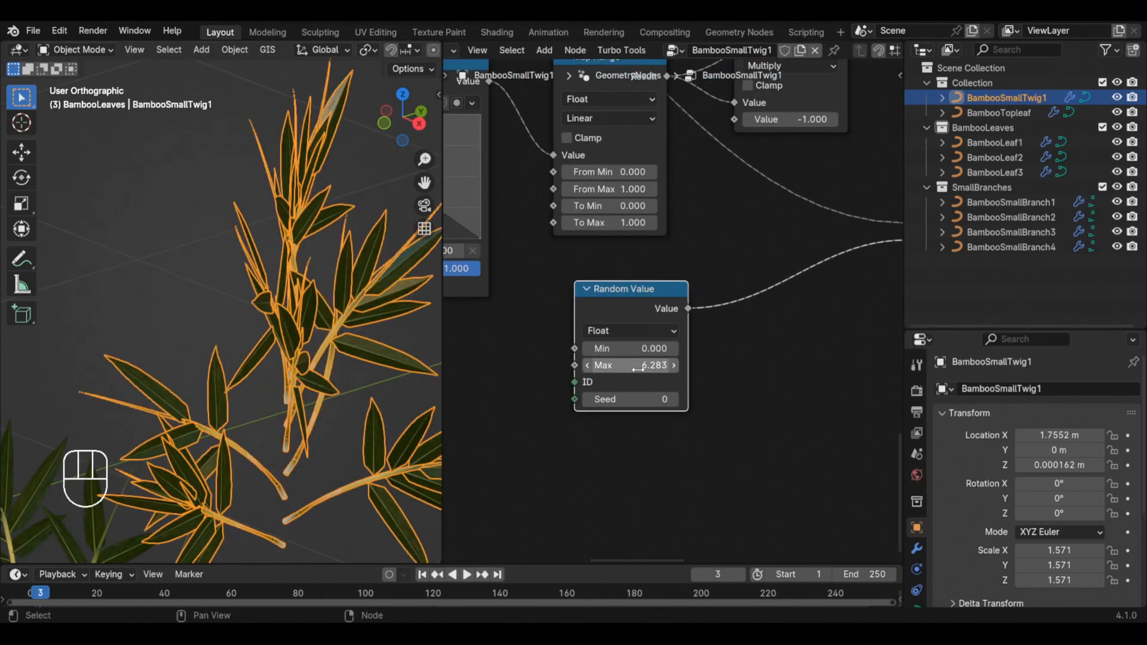
Expose the Random Value node's Seed as a modifier input and set the Vector node's Z to 1.571.
scroll(628, 361, down, 6)
middle_drag(598, 287, 721, 366)
drag(575, 146, 719, 456)
drag(627, 442, 654, 440)
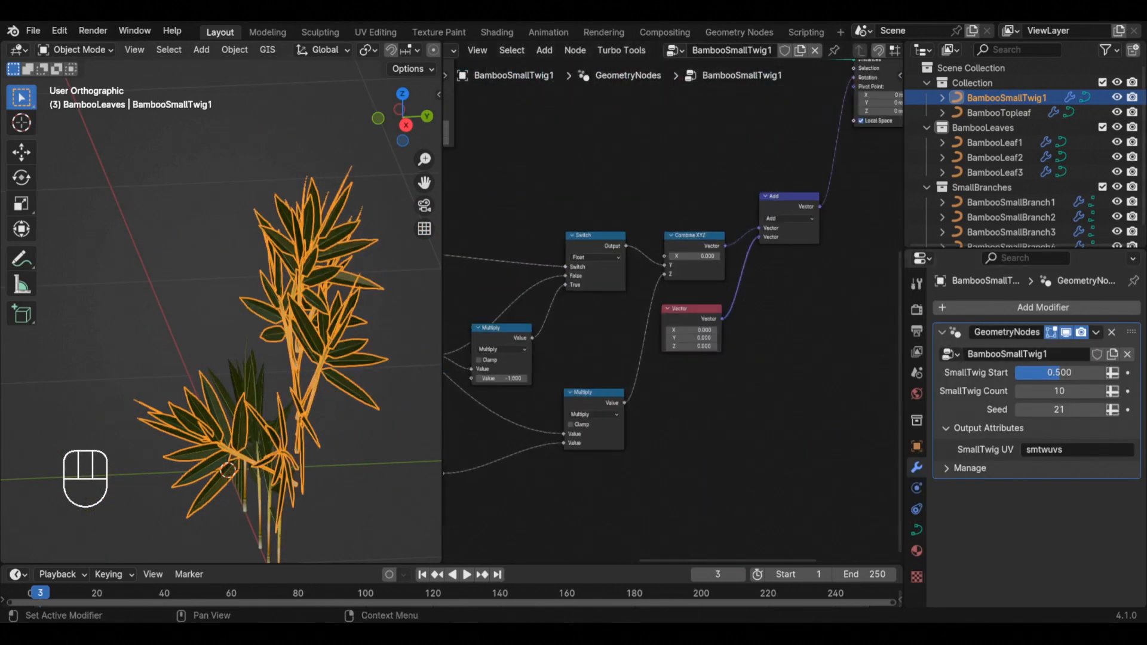
drag(666, 337, 675, 335)
key(alt+a)
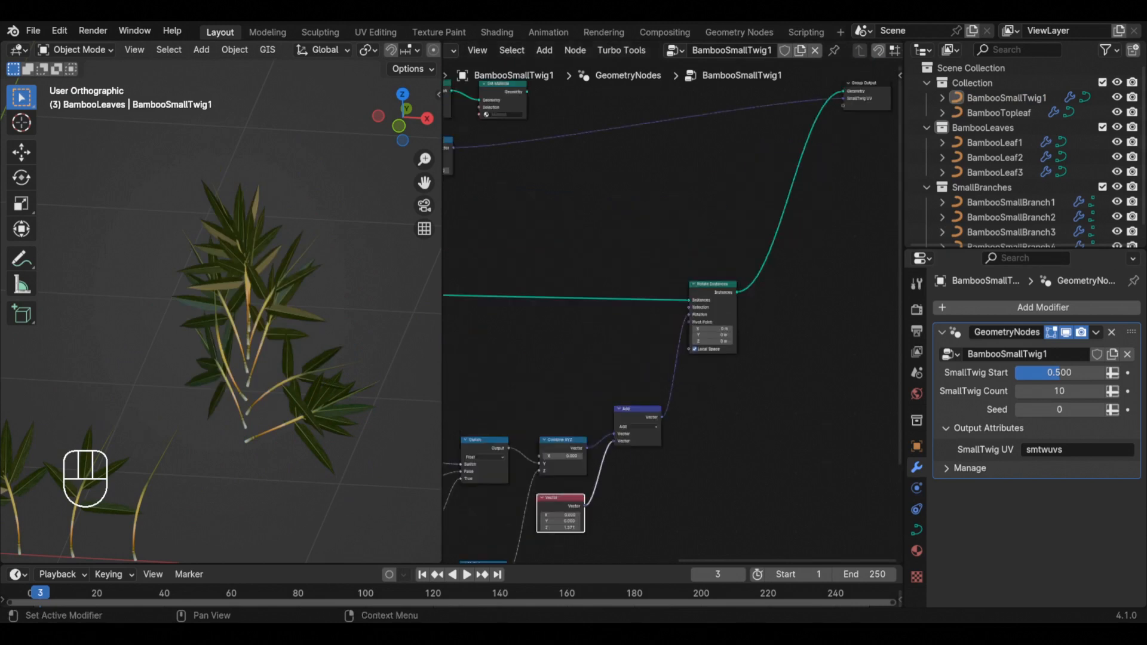
Insert a Set Material node after Curve to Mesh and assign the BambooSmallTwig material.
key(shift+a)
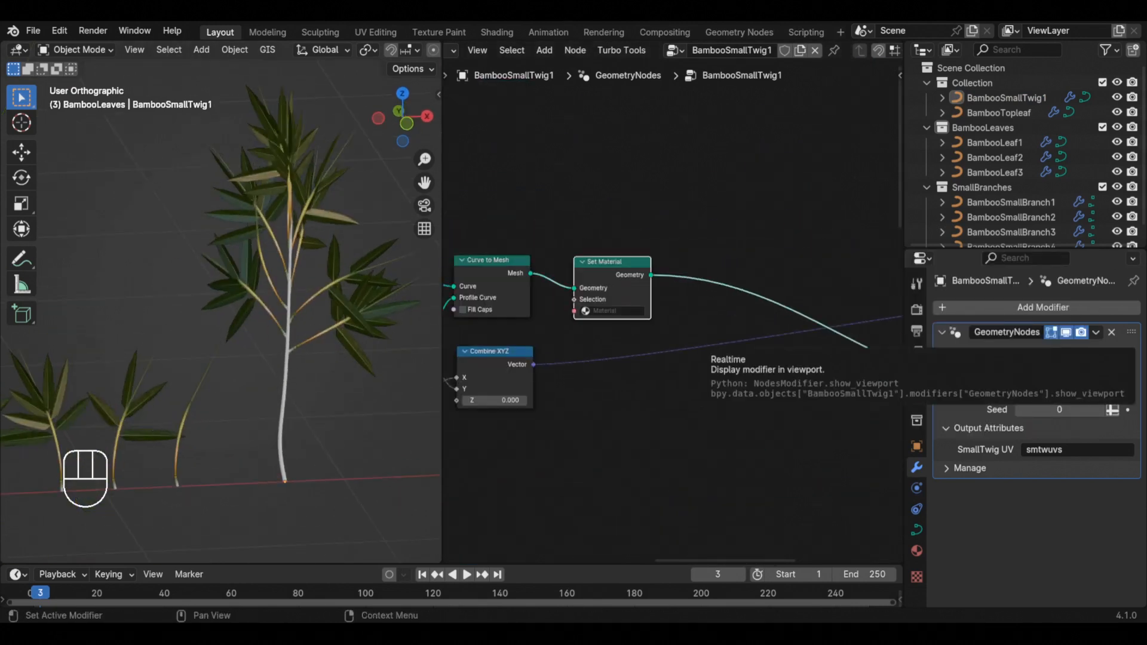
click(917, 551)
click(1052, 371)
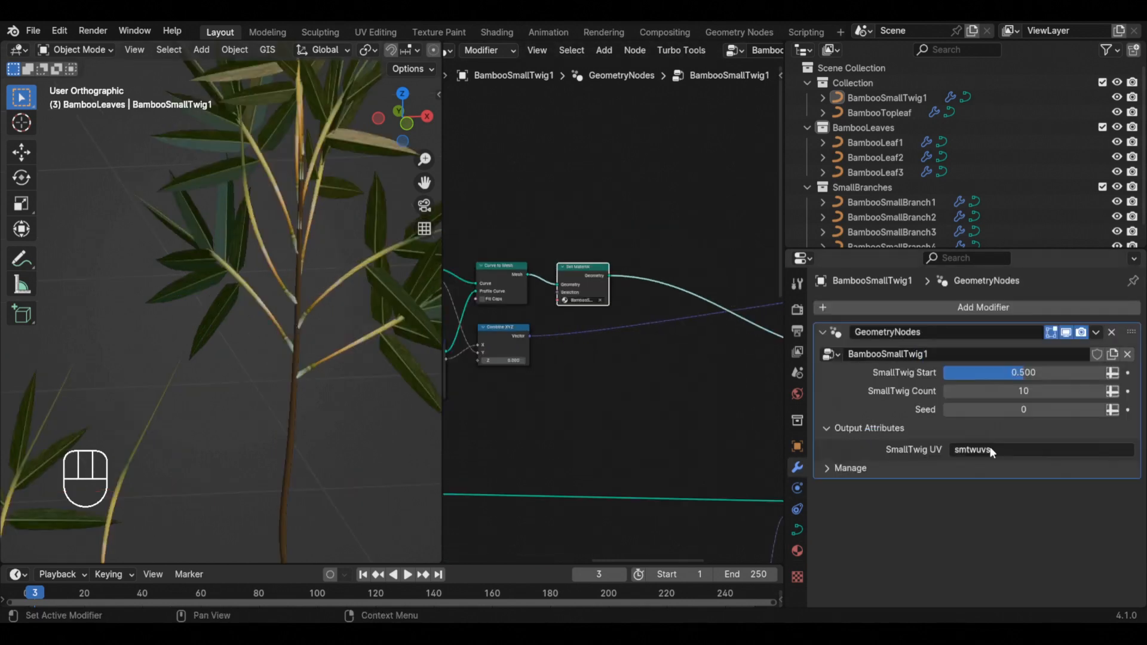
Copy the SmallTwig UV attribute name smtwuvs and refine the BambooSmallTwig material's Color Ramp with green, brown and orange stops.
key(ctrl+c)
key(ctrl+c)
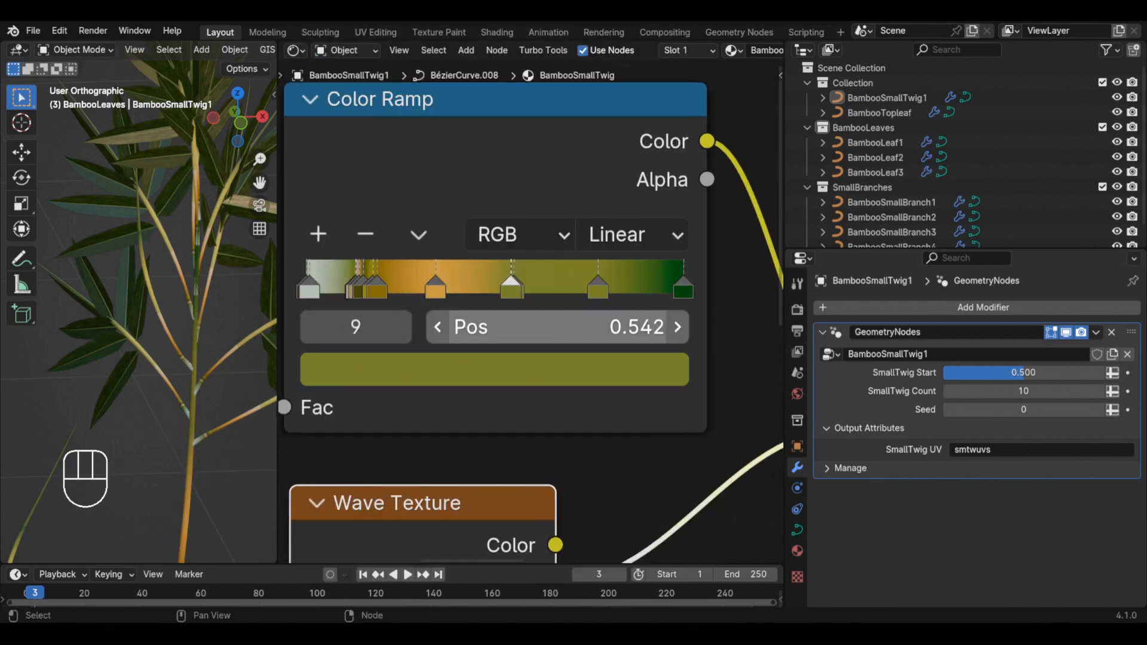
key(alt+a)
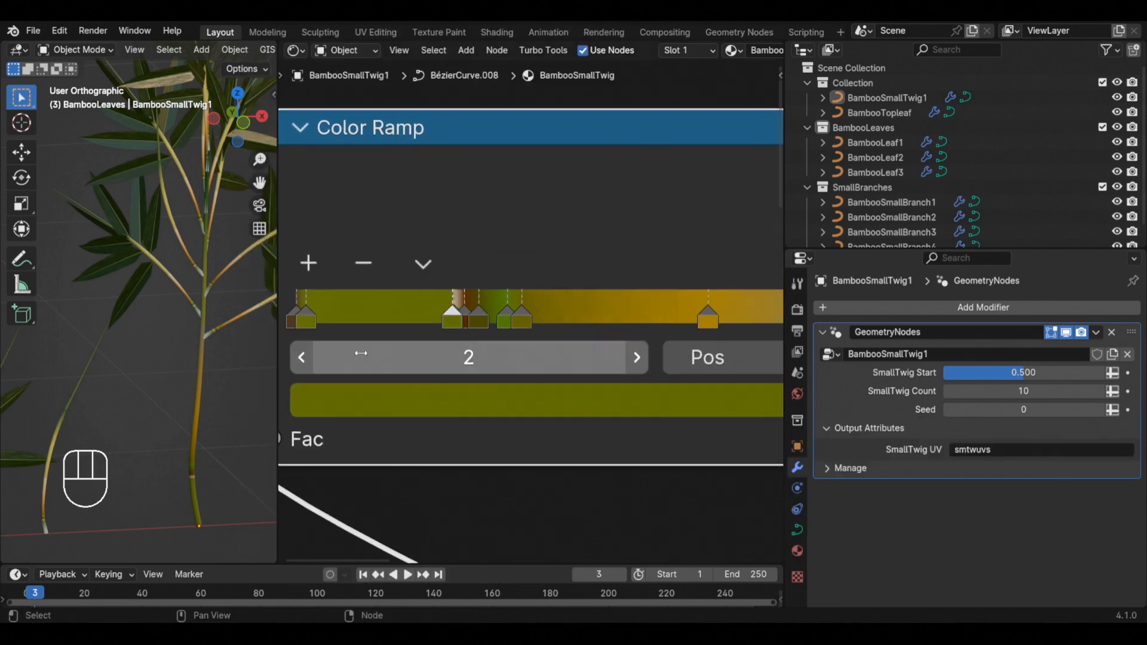
key(alt+a)
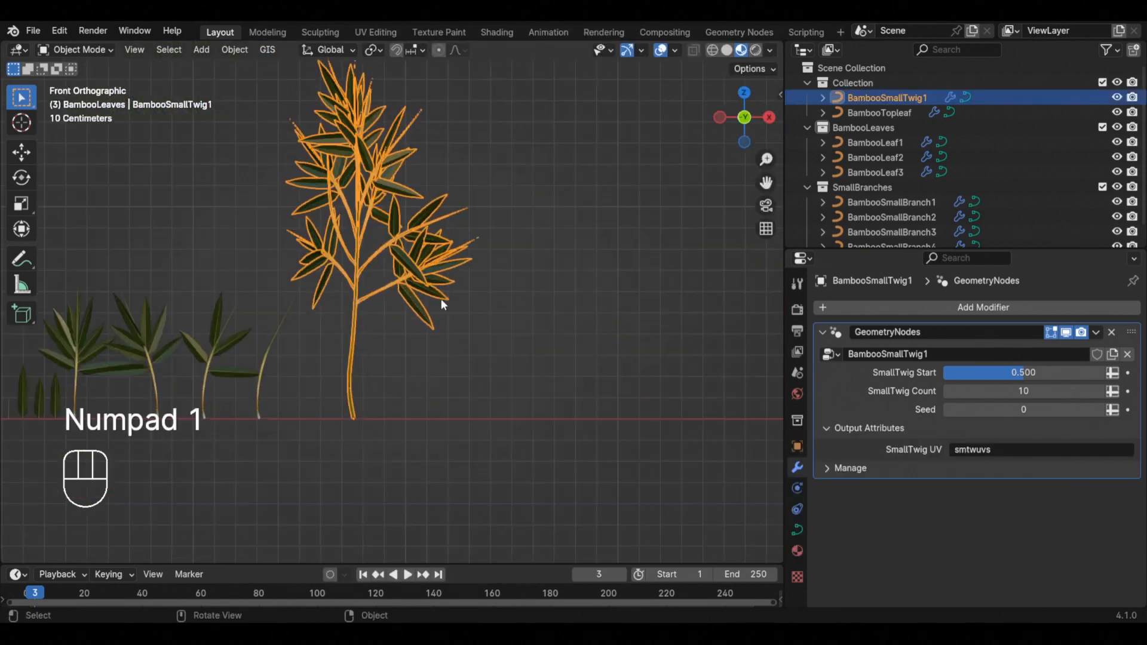
key(alt+a)
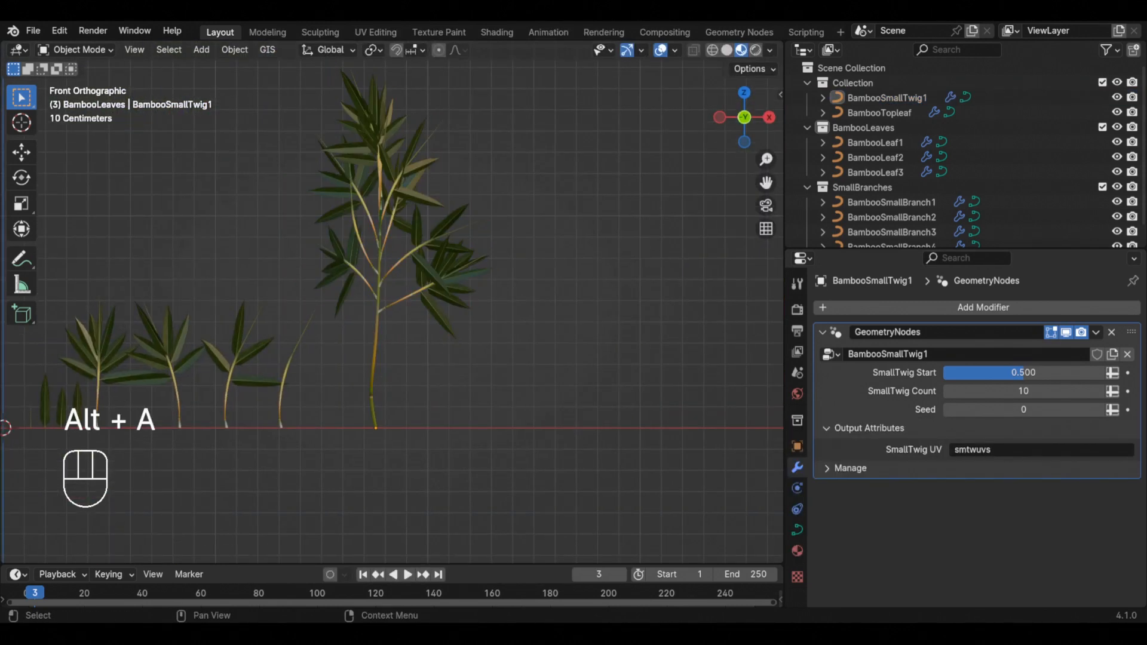
Duplicate BambooSmallTwig1, shorten and reshape the copy's curve, and set its SmallTwig Count to 4 and Seed to 26.
key(shift+d)
key(Tab)
key(g)
key(r)
key(s)
key(g)
key(x)
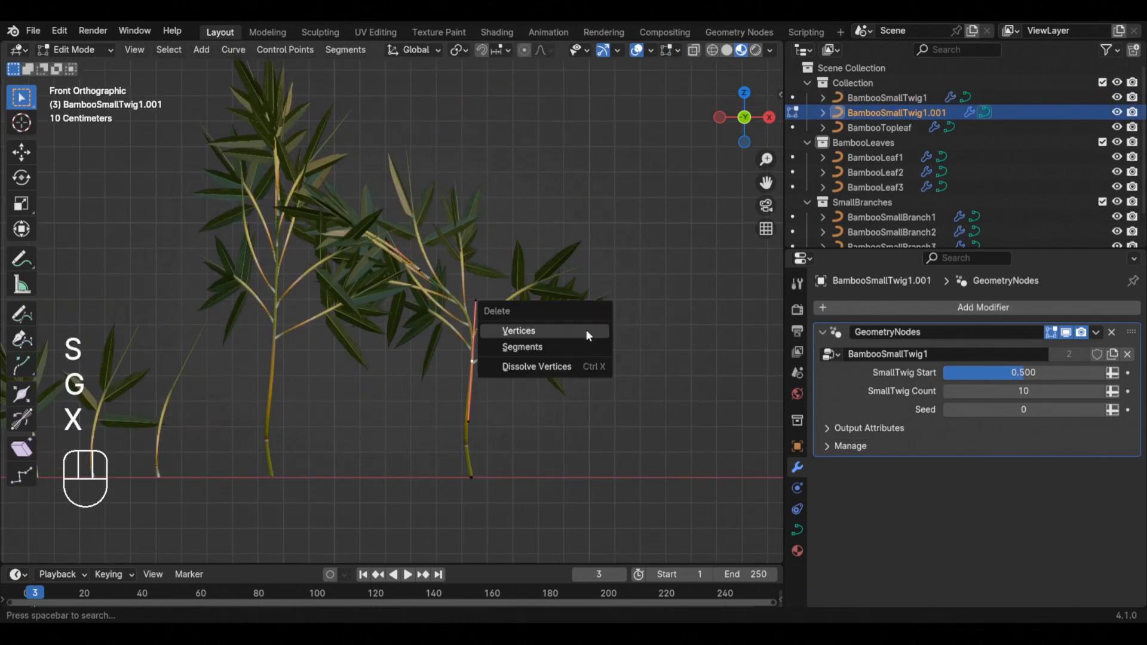
key(r)
key(r)
key(r)
key(Tab)
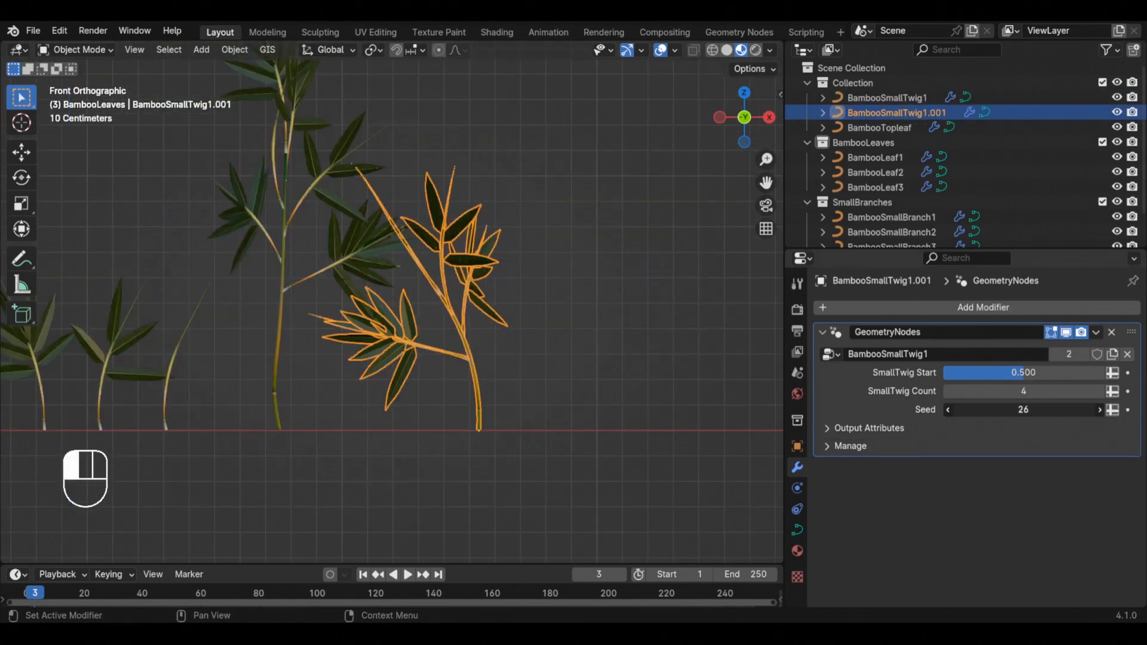
Duplicate the shorter twig, name the two copies BambooSmallTwig2 and BambooSmallTwig3, and reshape the third twig's curve to lean the other way.
key(alt+a)
key(shift+d)
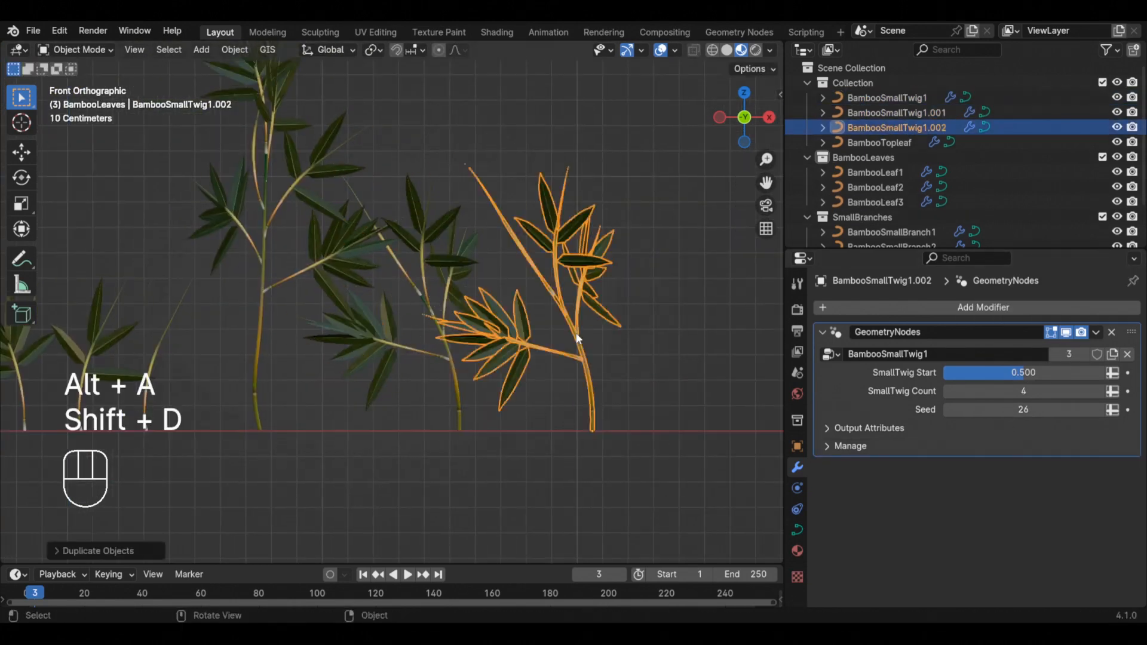
double_click(954, 112)
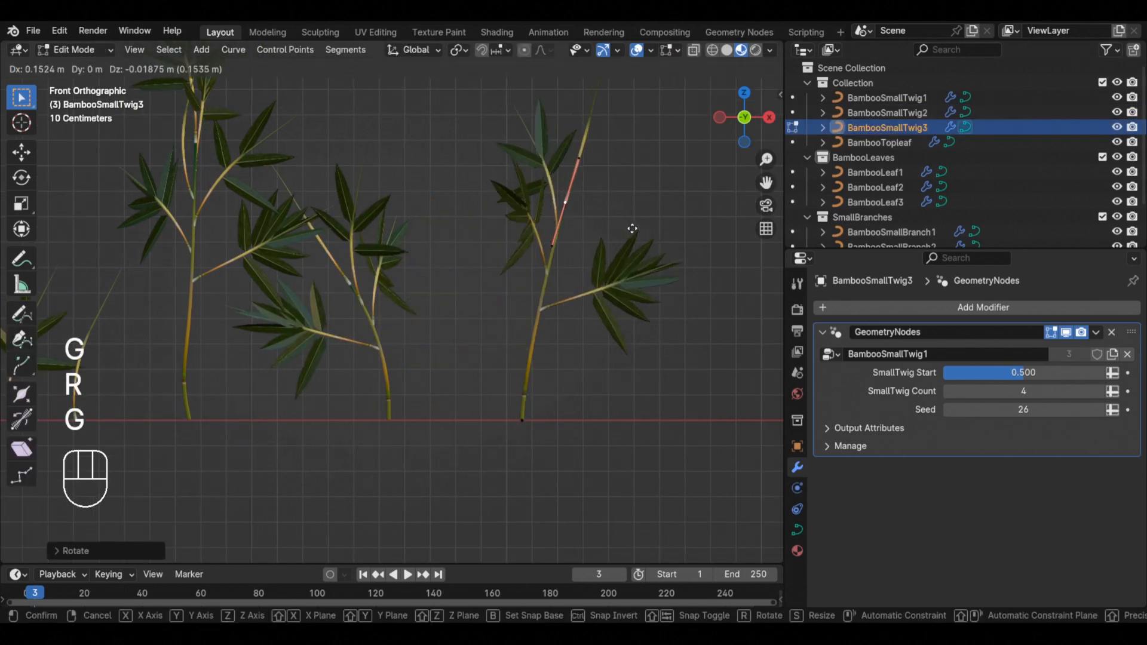
key(Tab)
Duplicate BambooSmallTwig3 and give the copy its own node group named BambooSmallTwig2.
key(alt+a)
key(shift+d)
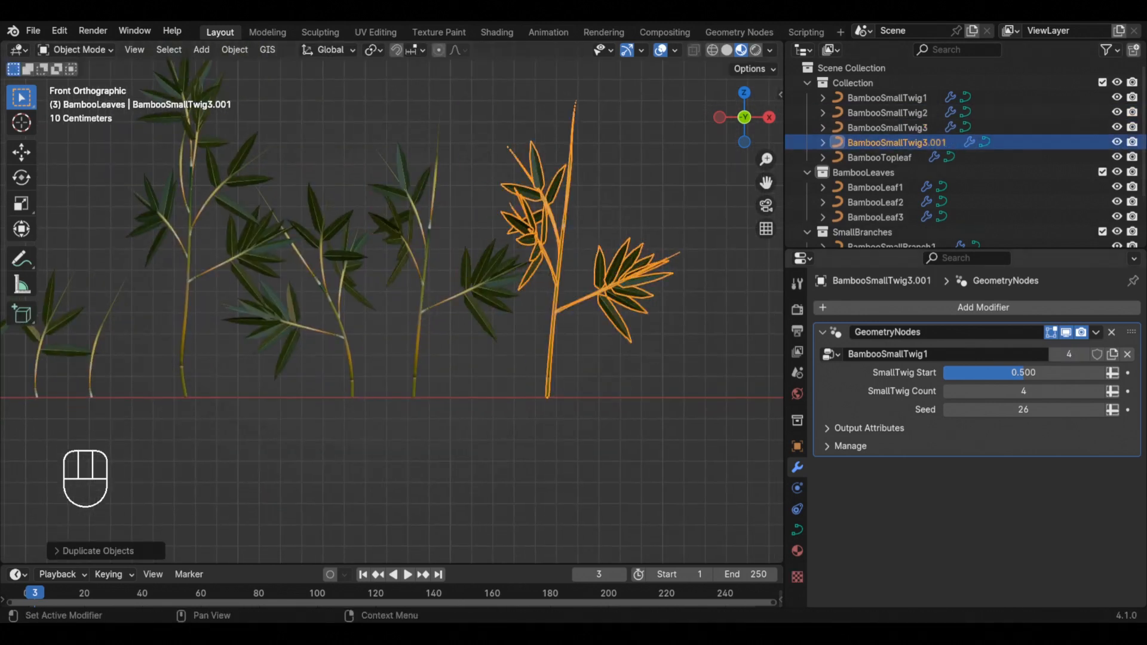
scroll(637, 330, up, 1)
click(1116, 143)
shift+middle_drag(701, 295, 648, 333)
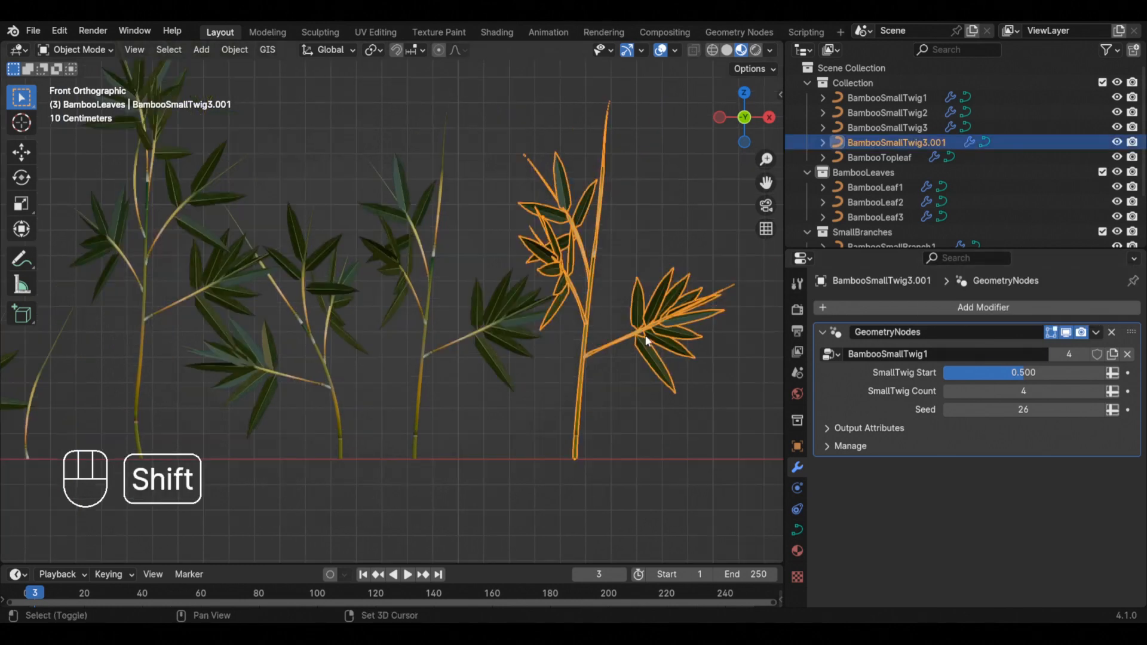
scroll(648, 332, up, 2)
click(1068, 354)
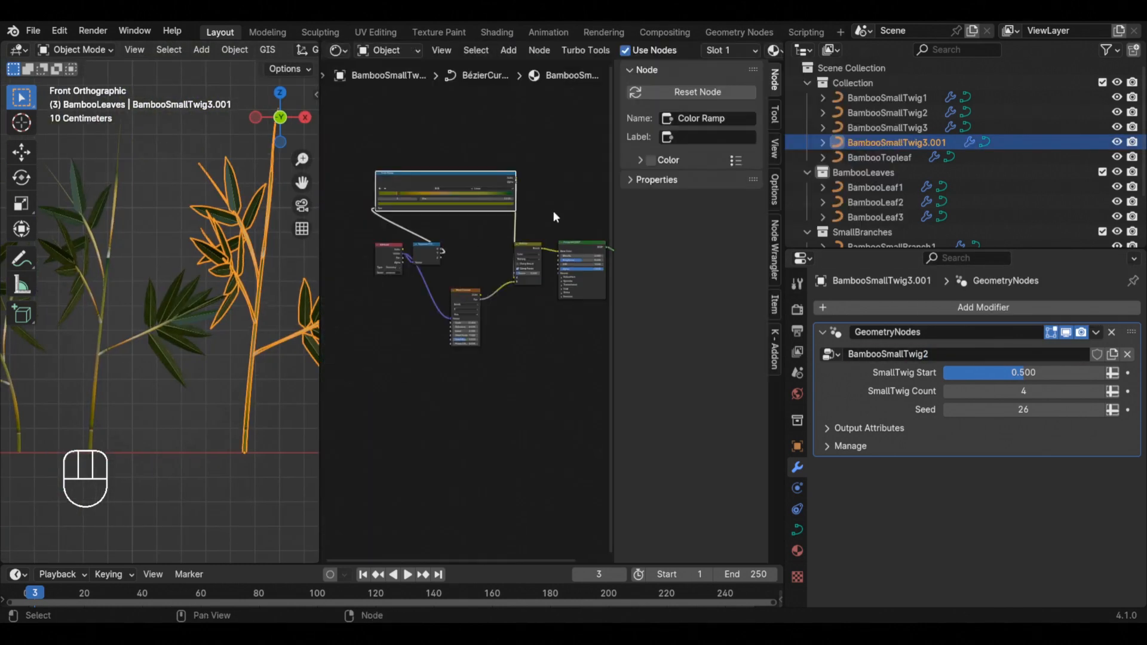
Replace the Collection Info node with an Object Info node for BambooSmallBranch4, linked to Instance with Pick Instance turned off.
key(n)
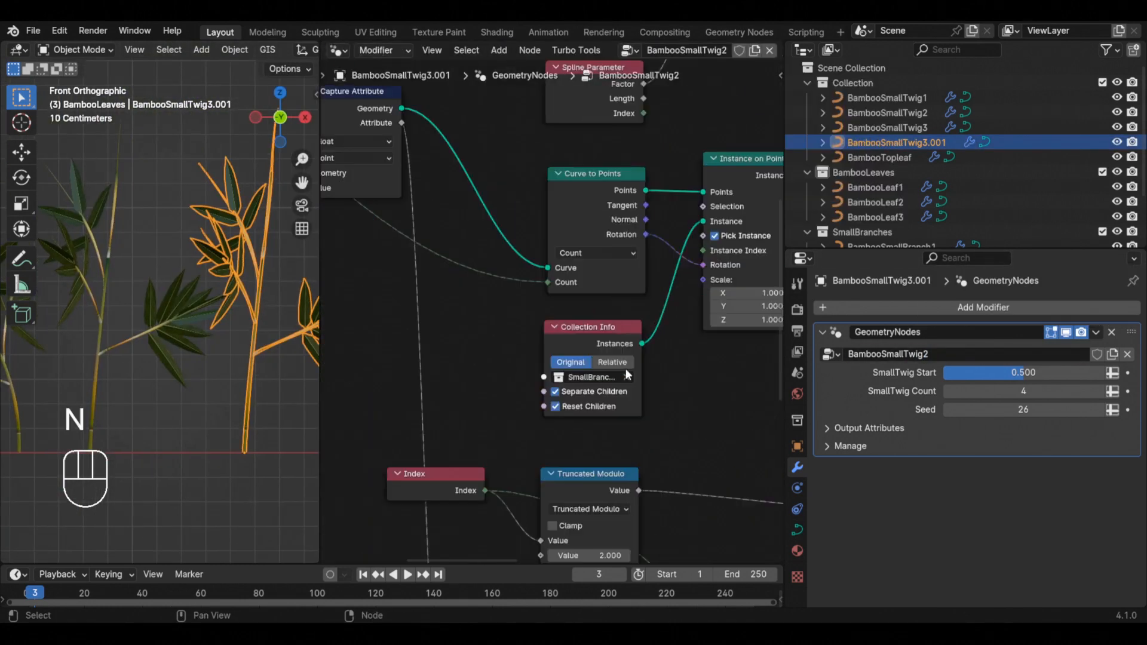
key(x)
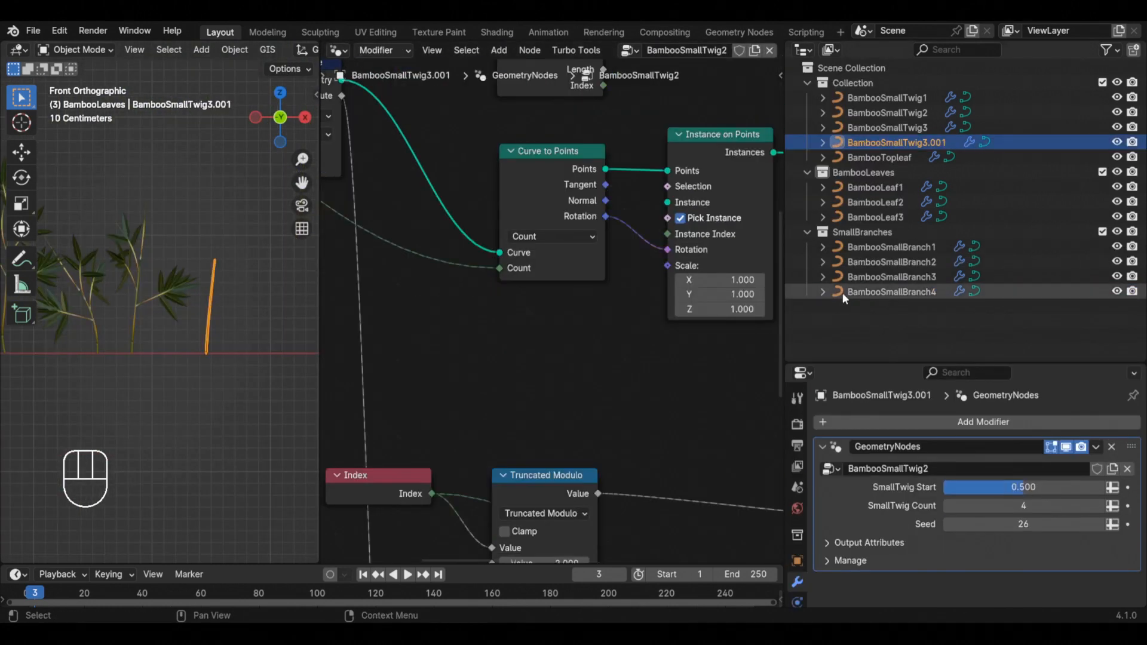
drag(842, 292, 538, 335)
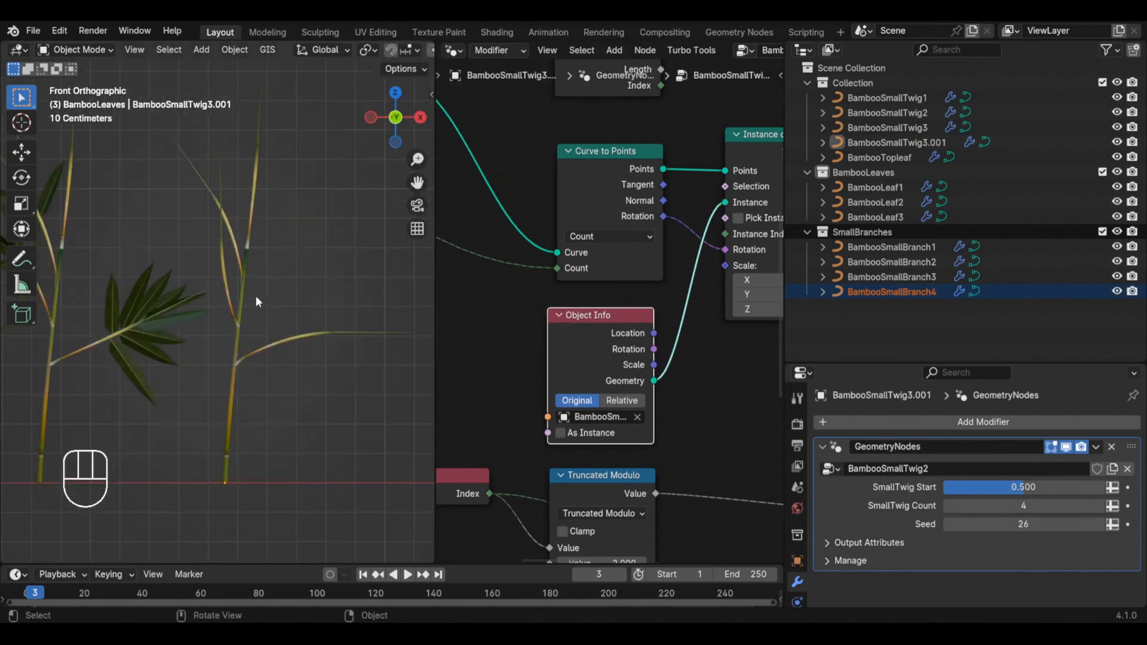
Adjust the leafless twig's curve by moving its points in Edit Mode, and deselect everything.
key(Tab)
key(g)
key(alt+a)
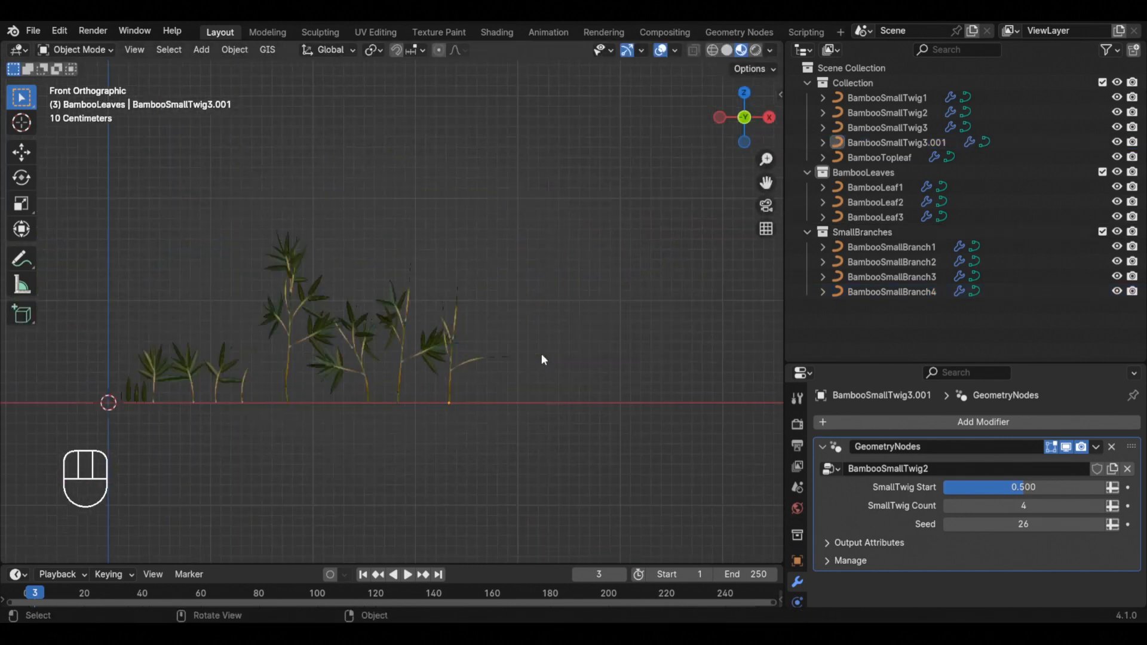
scroll(543, 359, up, 2)
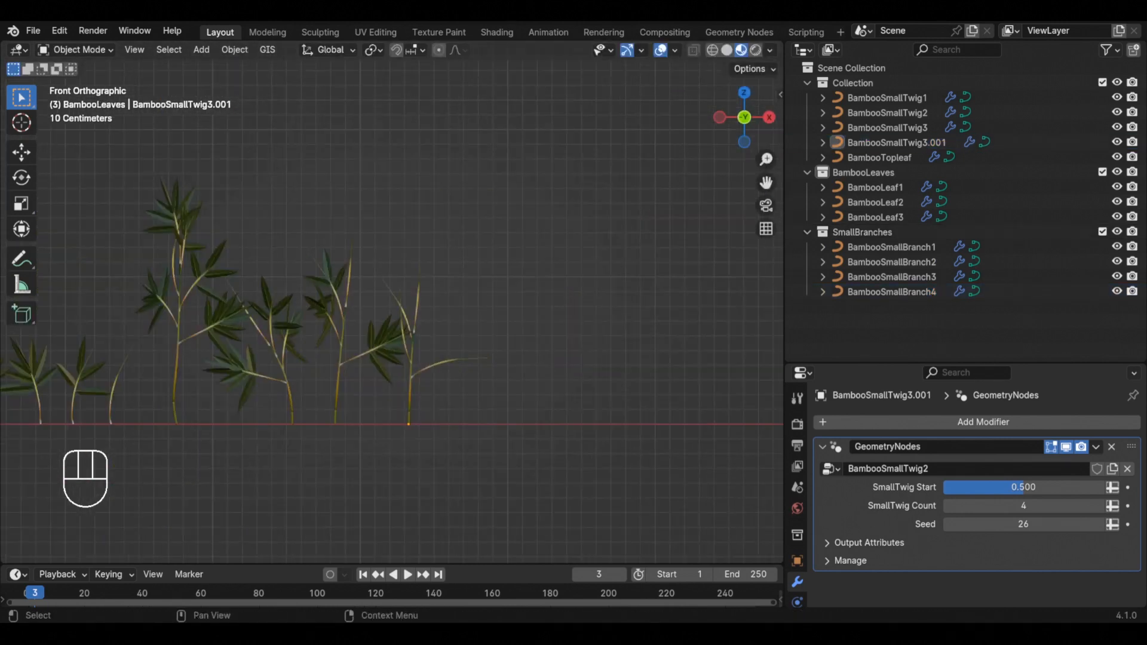
scroll(519, 334, up, 3)
shift+middle_drag(420, 333, 317, 347)
scroll(520, 333, down, 2)
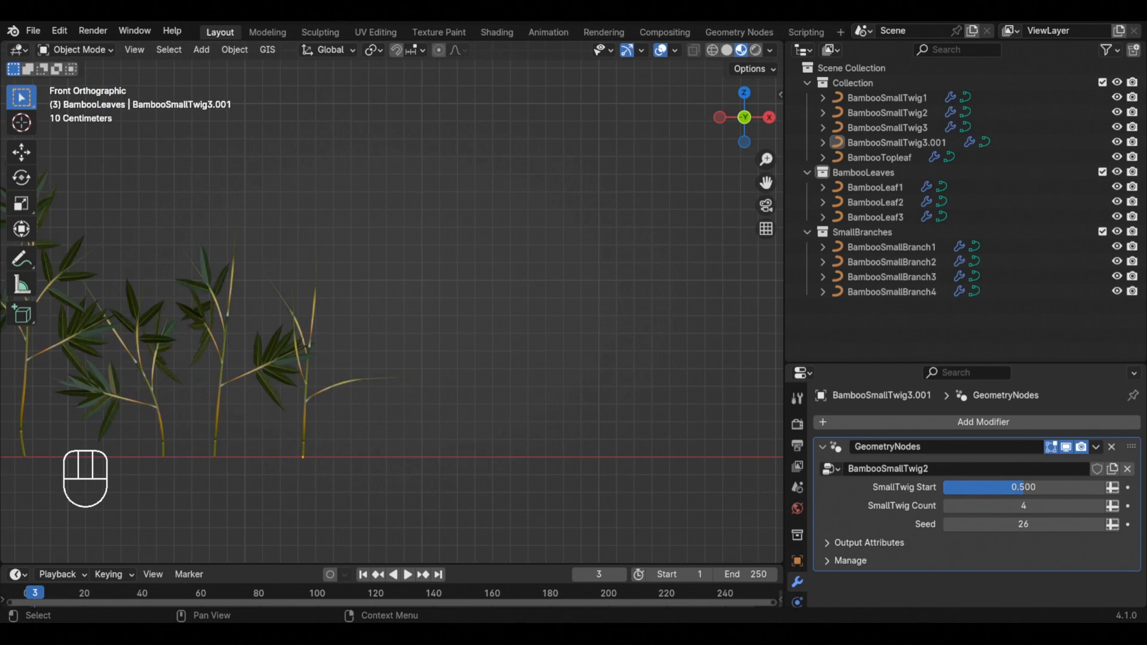
Switch the finished bamboo scene to Material Preview and look over its small branches and twigs.
key(z)
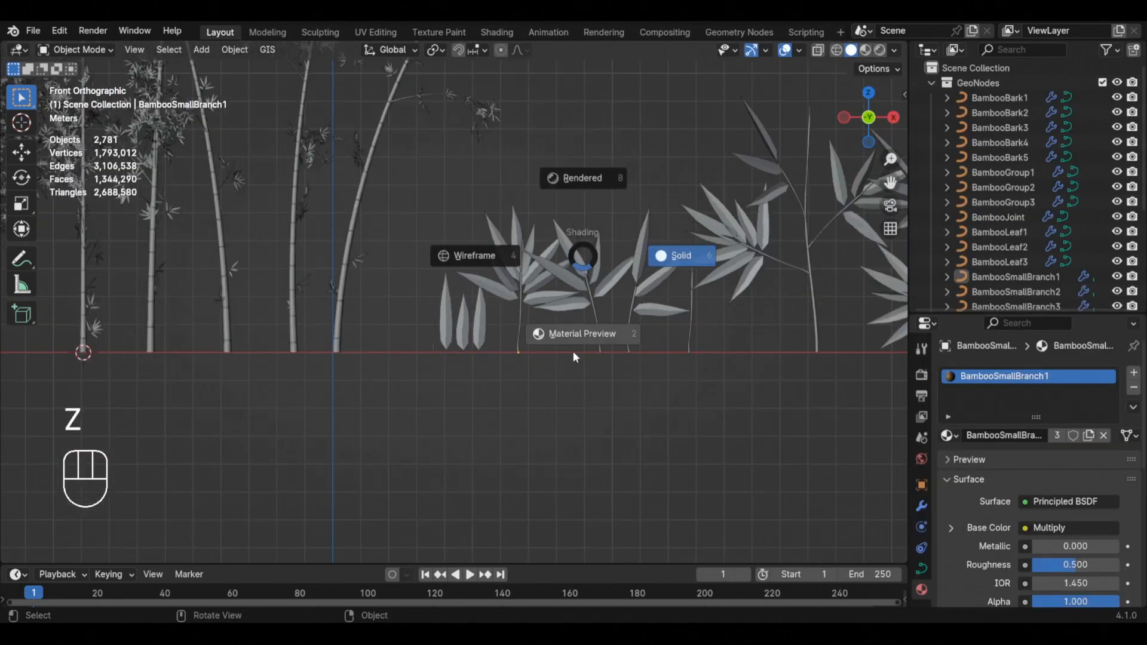
click(572, 351)
mouse_move(573, 351)
shift+middle_down()
mouse_move(573, 316)
mouse_move(525, 320)
shift+middle_up()
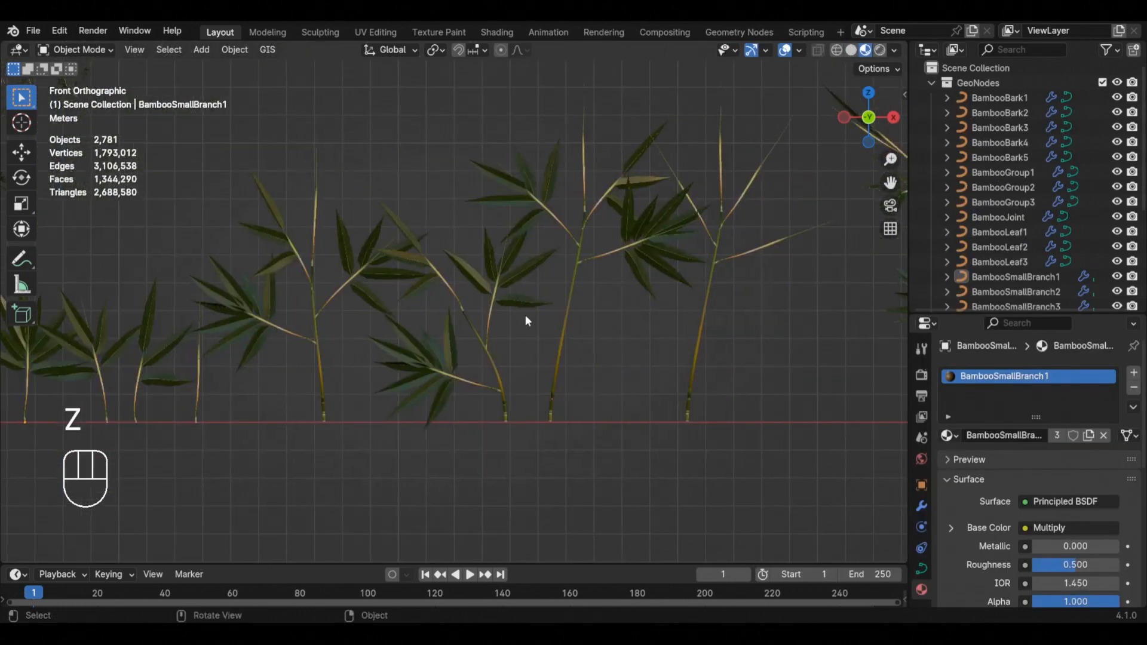
scroll(525, 315, down, 3)
shift+middle_drag(632, 314, 395, 340)
Select the large bamboo twigs and isolate them in local view.
drag(545, 273, 811, 338)
shift+middle_drag(812, 338, 525, 390)
scroll(525, 390, down, 3)
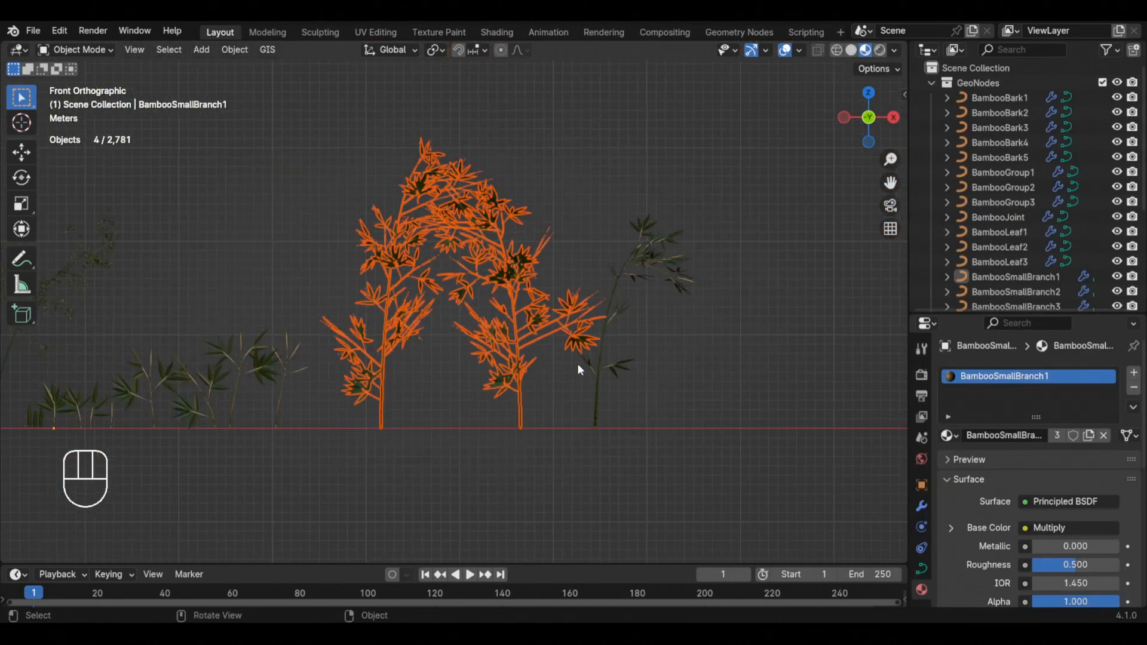
middle_drag(503, 339, 532, 468)
key(KP_Divide)
key(alt+a)
Examine the isolated large twigs up close and from several angles, selecting BambooTwig2.
scroll(370, 258, up, 7)
click(371, 258)
scroll(356, 282, down, 6)
middle_drag(382, 298, 555, 327)
key(alt+a)
scroll(517, 338, down, 2)
click(587, 320)
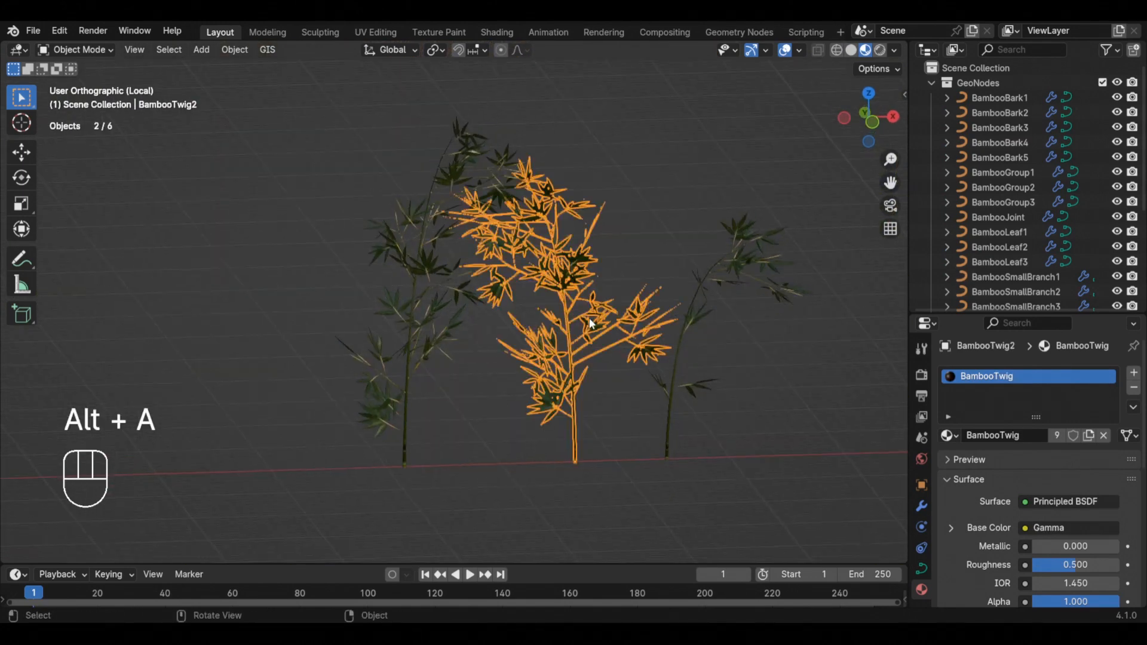
scroll(586, 318, down, 2)
scroll(585, 318, down, 1)
Leave local view and examine the full bamboo stalks, selecting BambooBark5.
key(KP_Divide)
scroll(586, 317, down, 4)
shift+middle_drag(363, 317, 615, 295)
scroll(493, 313, up, 3)
scroll(493, 318, up, 2)
key(alt+a)
click(661, 334)
scroll(578, 381, up, 1)
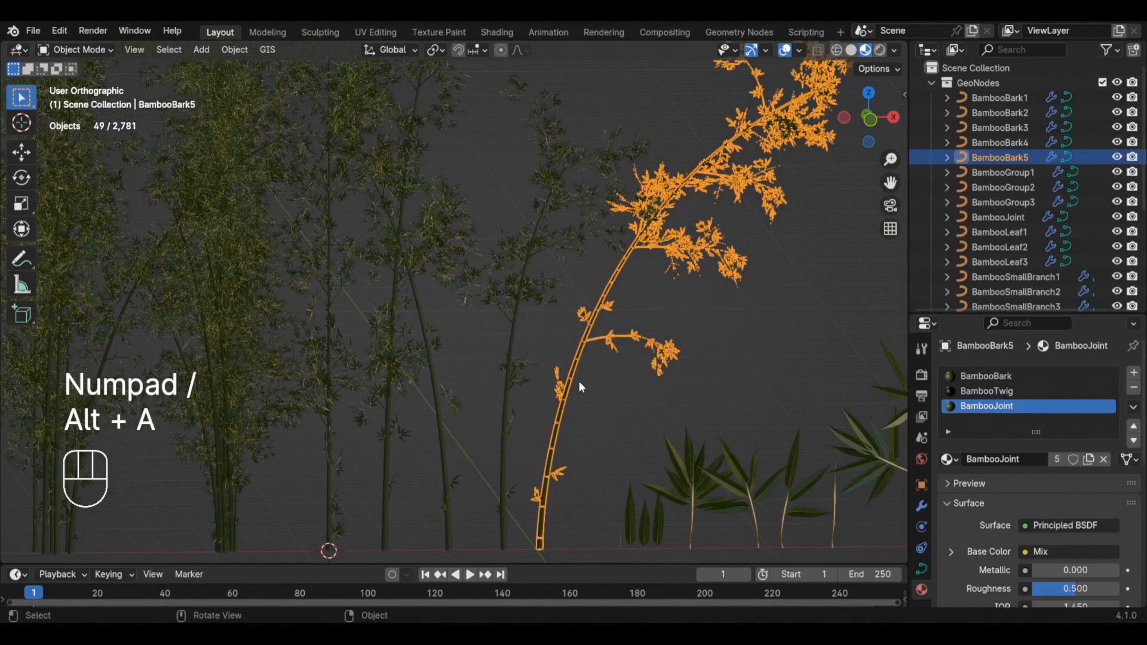
Isolate the selected curved bamboo stalk with its twigs in local view and clear the selection.
key(KP_Divide)
scroll(579, 378, up, 3)
scroll(572, 342, down, 4)
shift+middle_drag(573, 341, 495, 443)
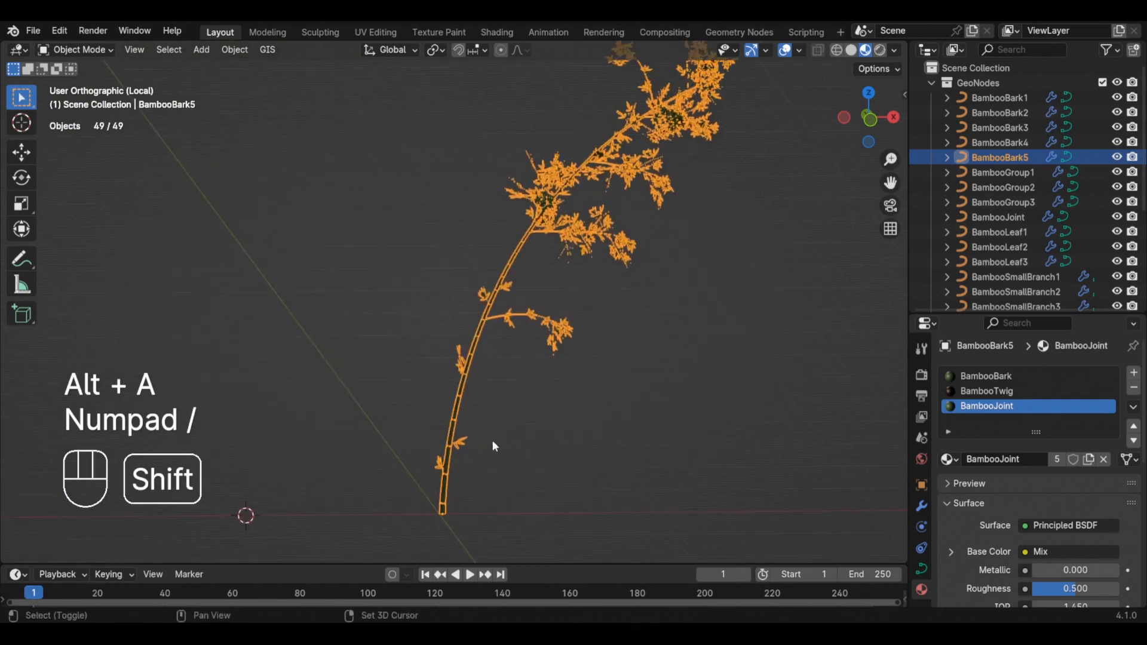
key(alt+a)
Examine the isolated curved stalk up close, from its lower joints and small twigs to the leafy upper branches, and as a whole.
scroll(520, 304, up, 8)
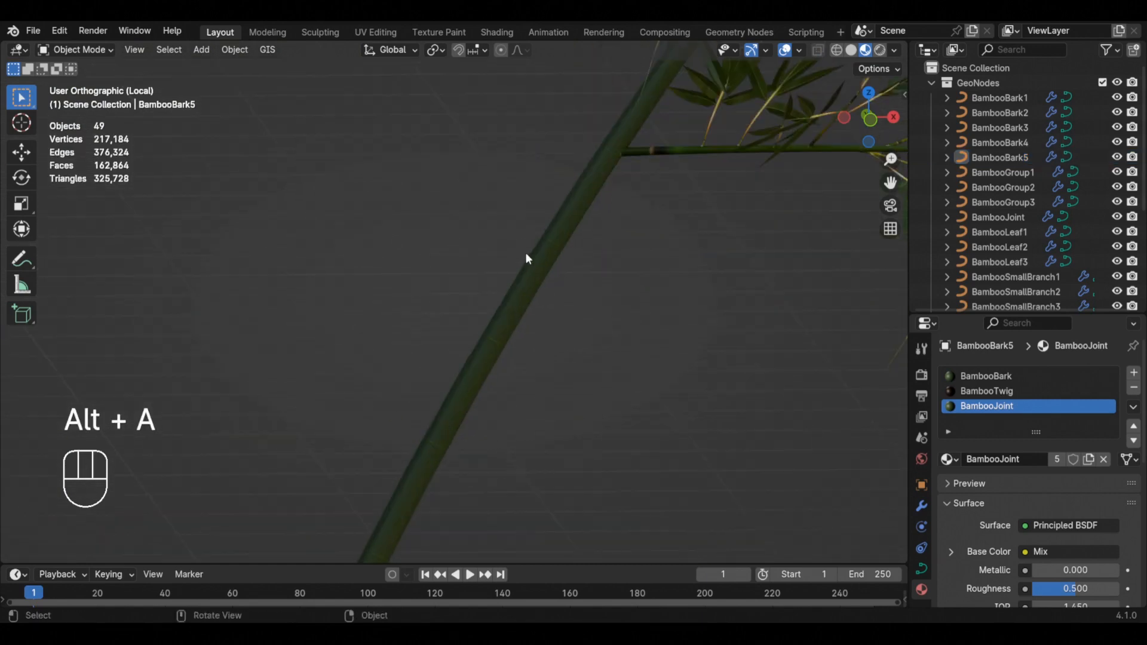
scroll(608, 270, down, 8)
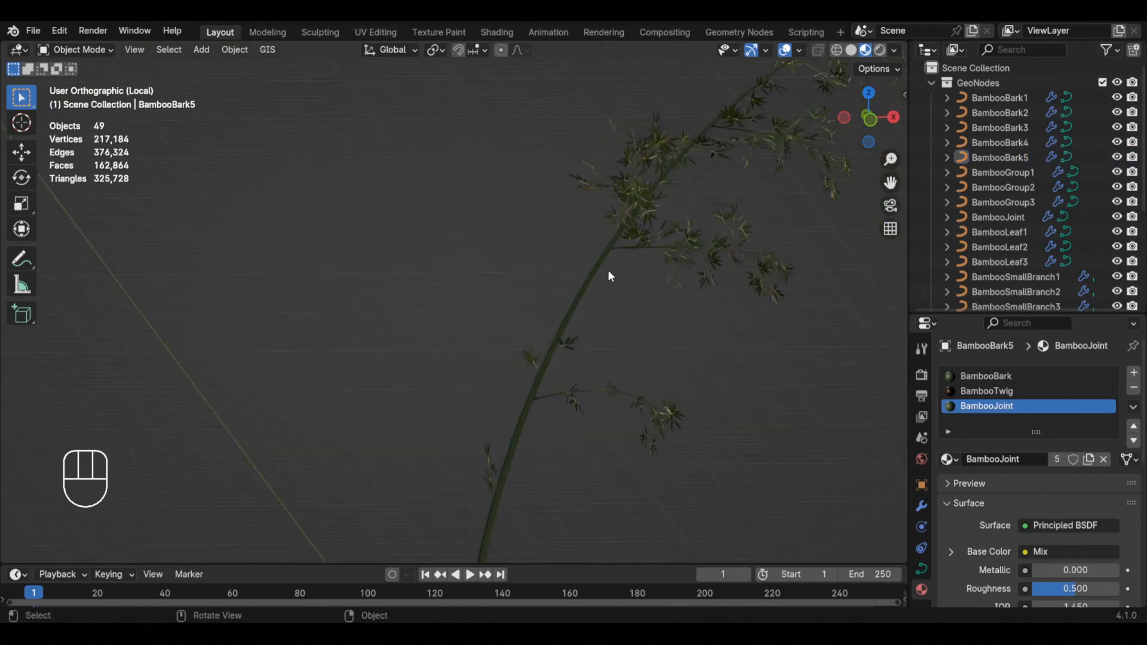
scroll(596, 298, up, 2)
scroll(595, 263, up, 5)
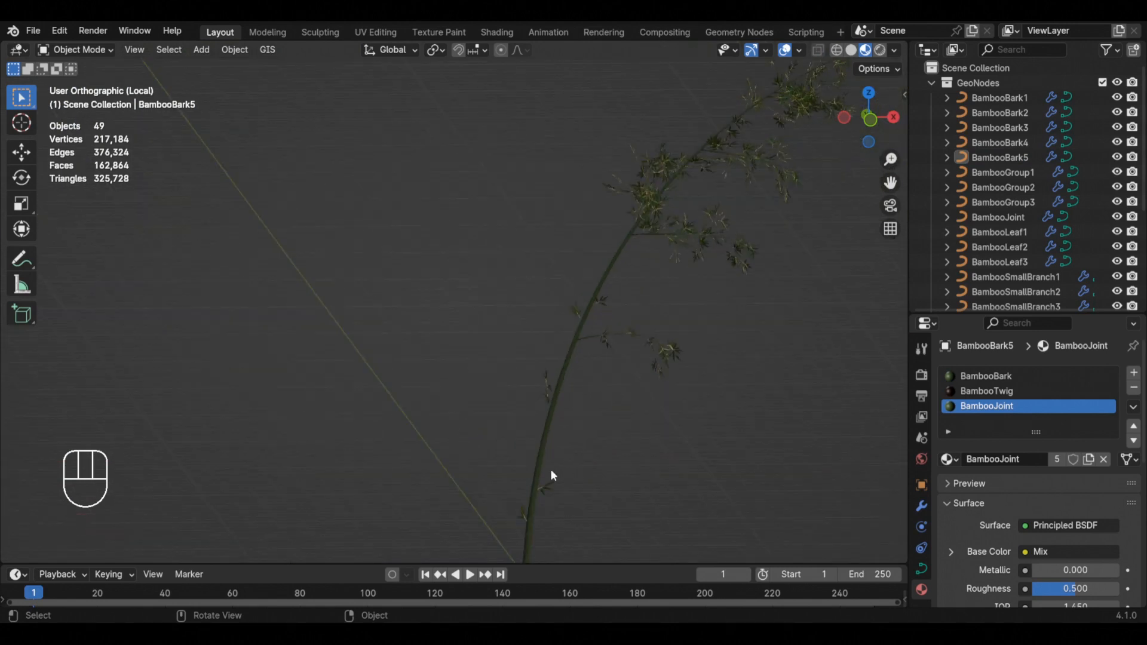
scroll(536, 462, up, 6)
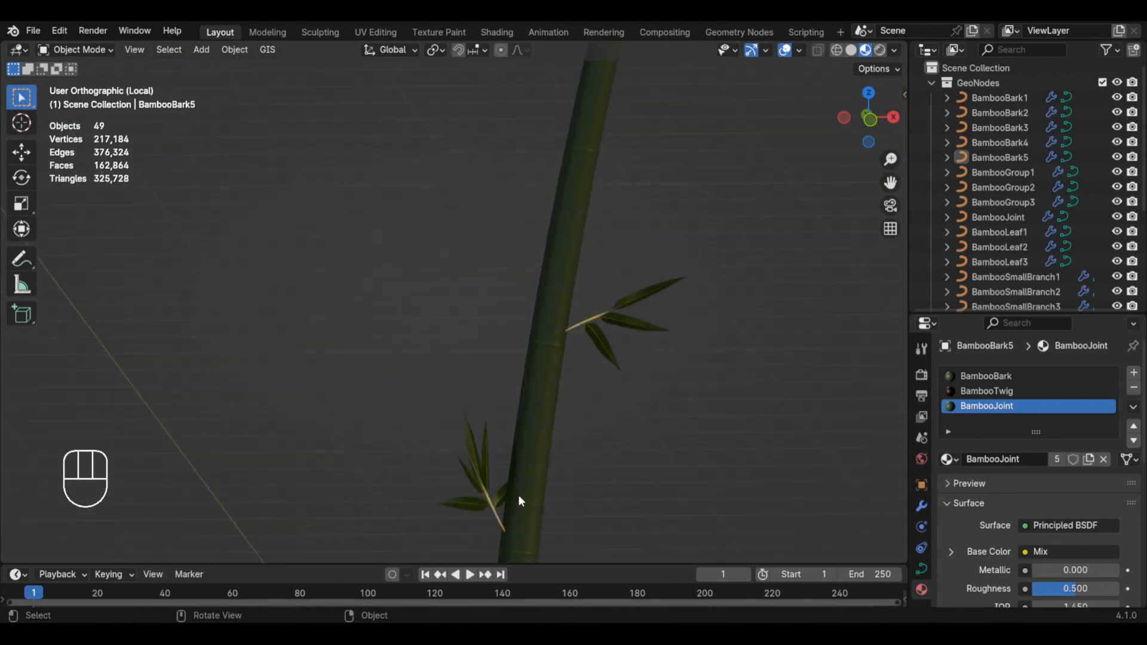
scroll(517, 491, down, 9)
scroll(579, 296, down, 4)
scroll(669, 217, up, 10)
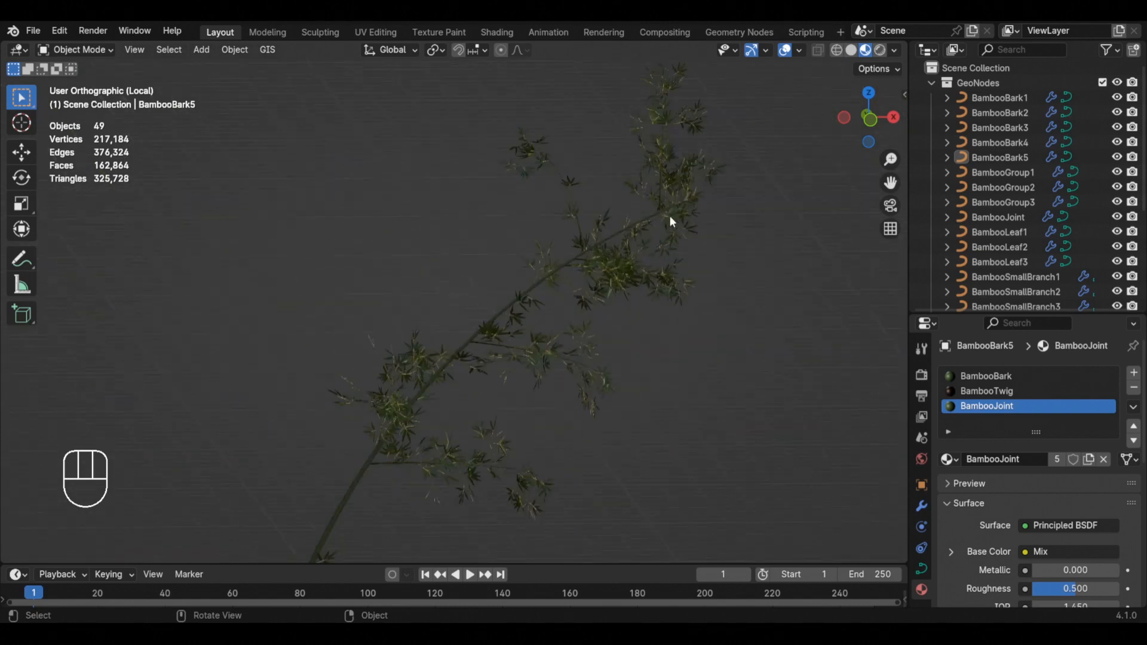
scroll(634, 229, up, 3)
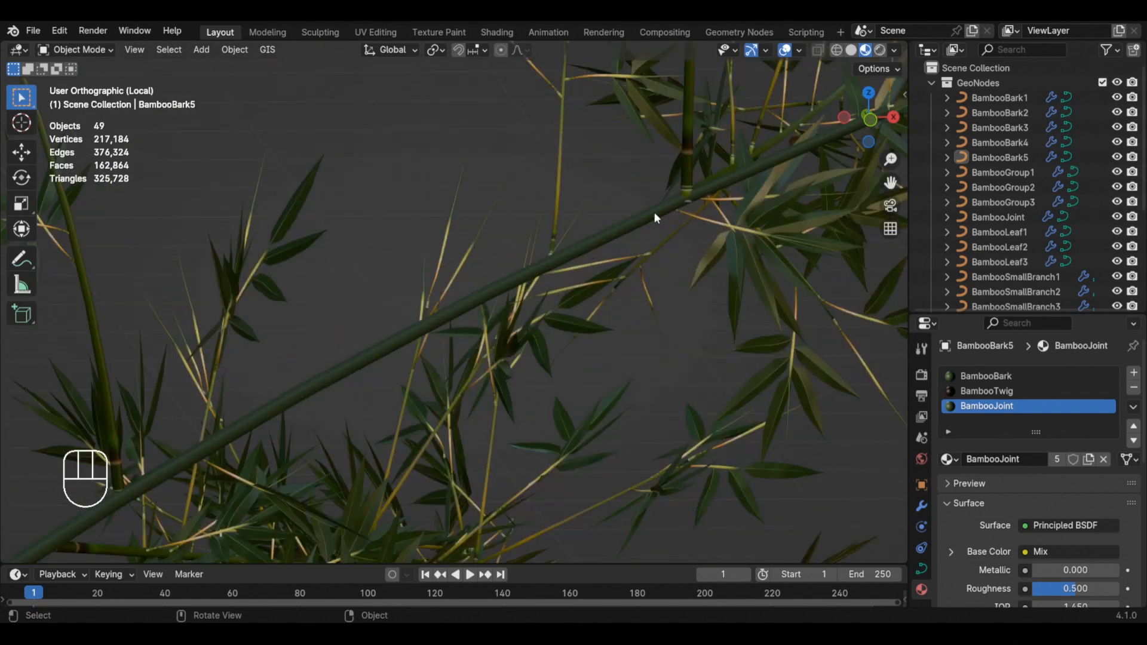
scroll(740, 179, down, 10)
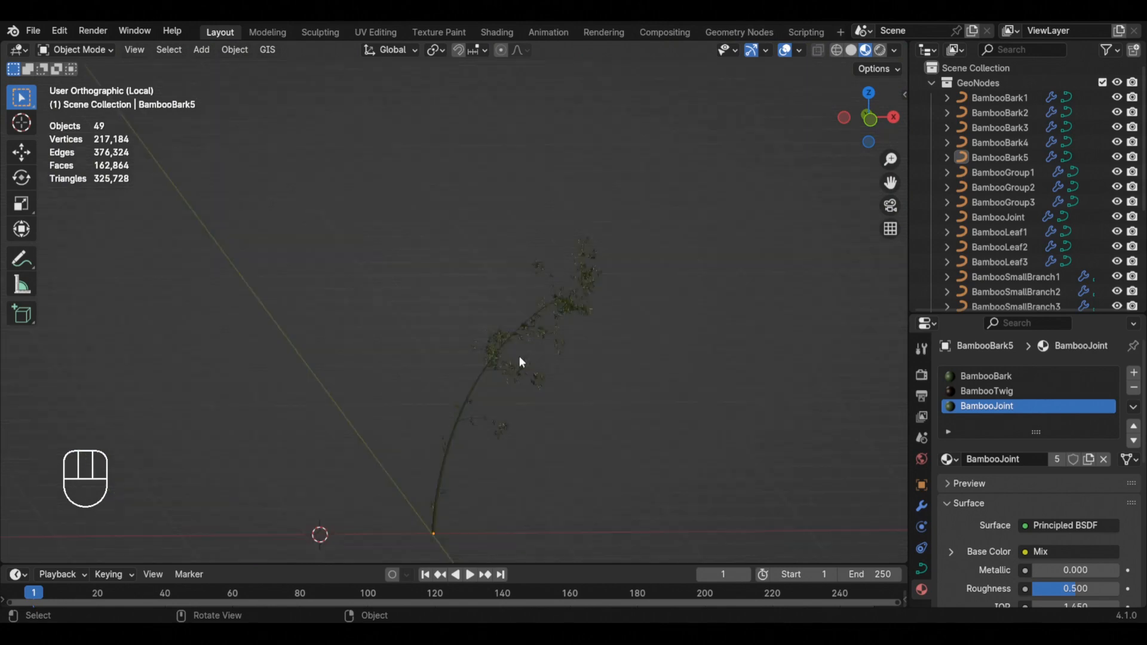